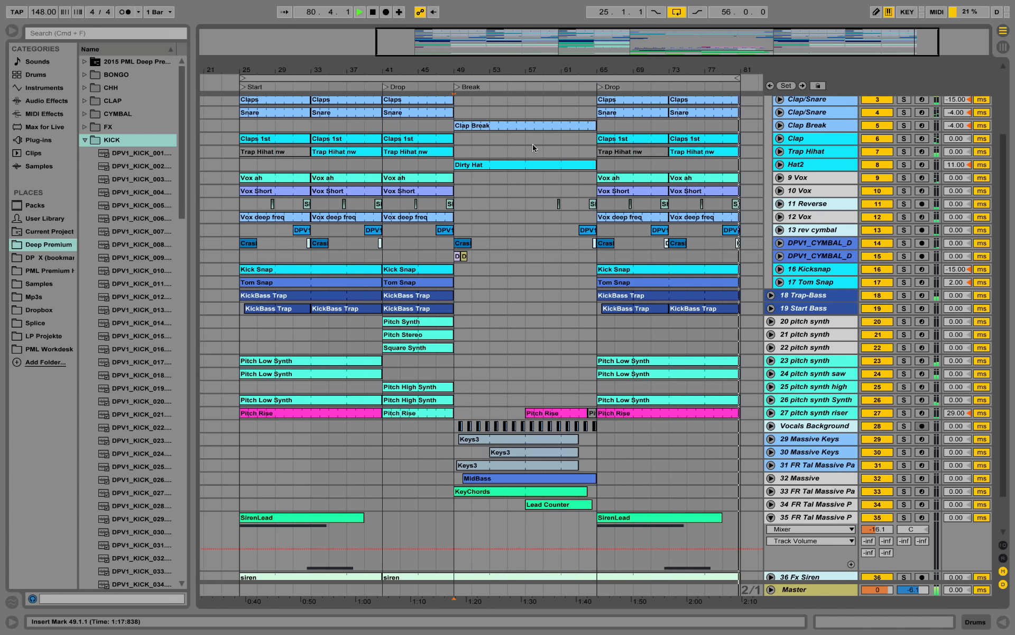
Step: Stop playback and fold the Drums group and track 35 in the arrangement
key("space")
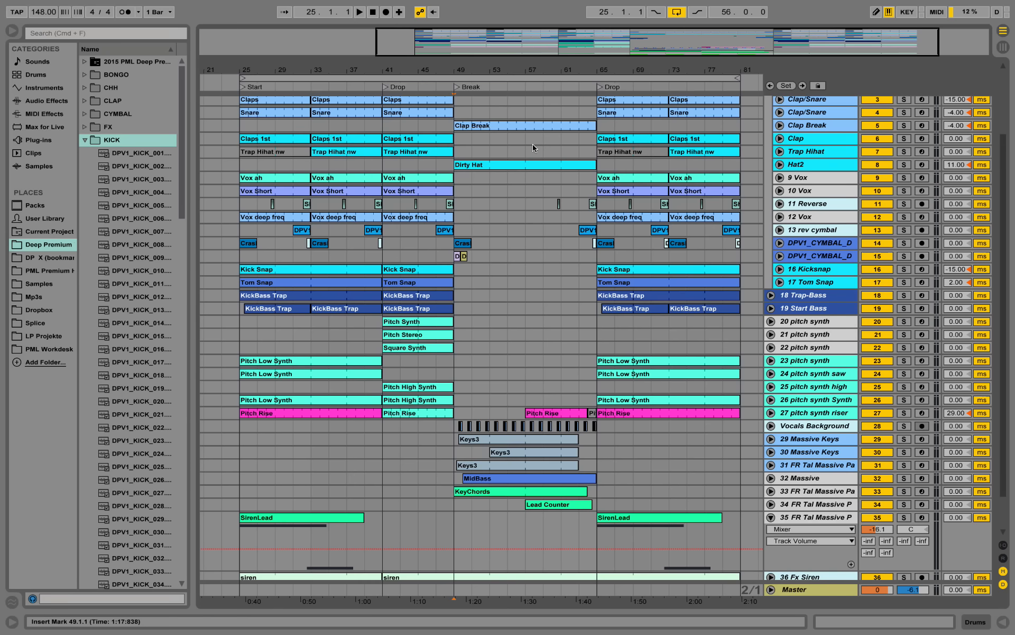
scroll(534, 147, "up", 5)
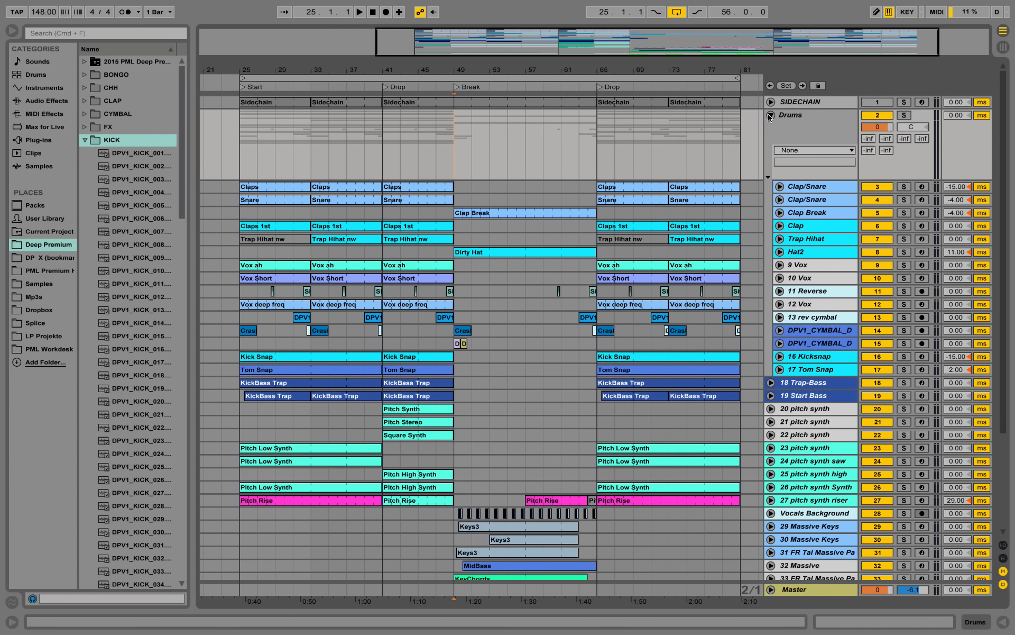
left_click(771, 116)
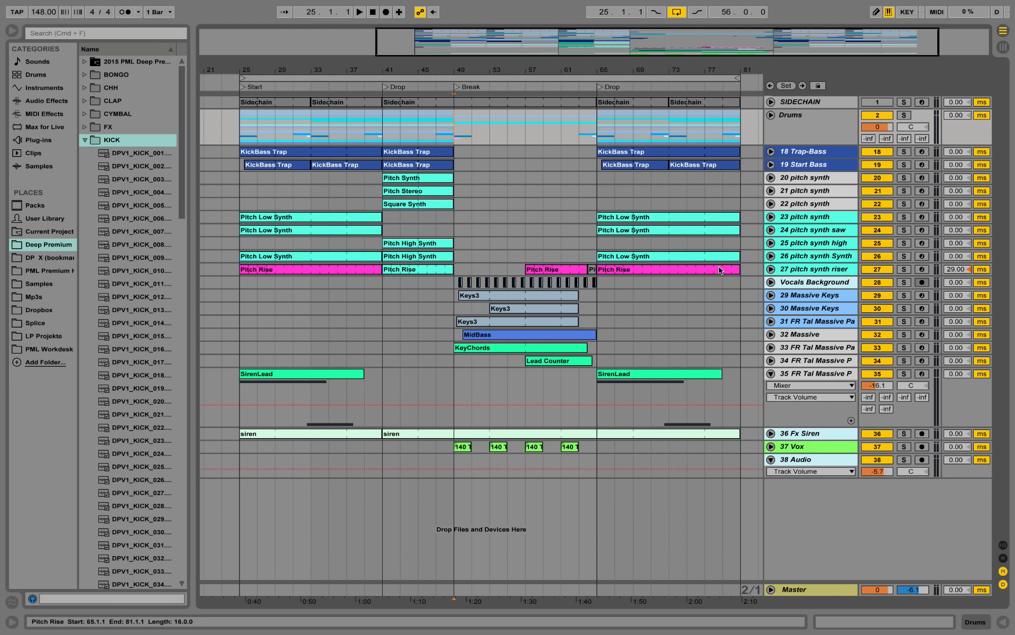
left_click(770, 373)
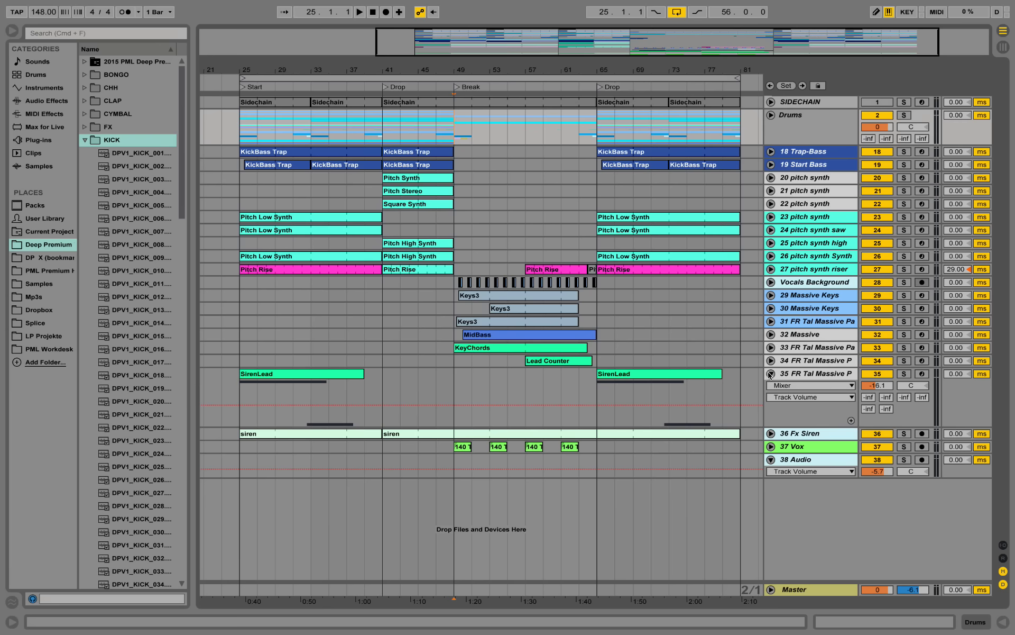
Step: Go through the Drums, Trap-Bass and Start Bass tracks, and check the volume automation of track 35
left_click(808, 124)
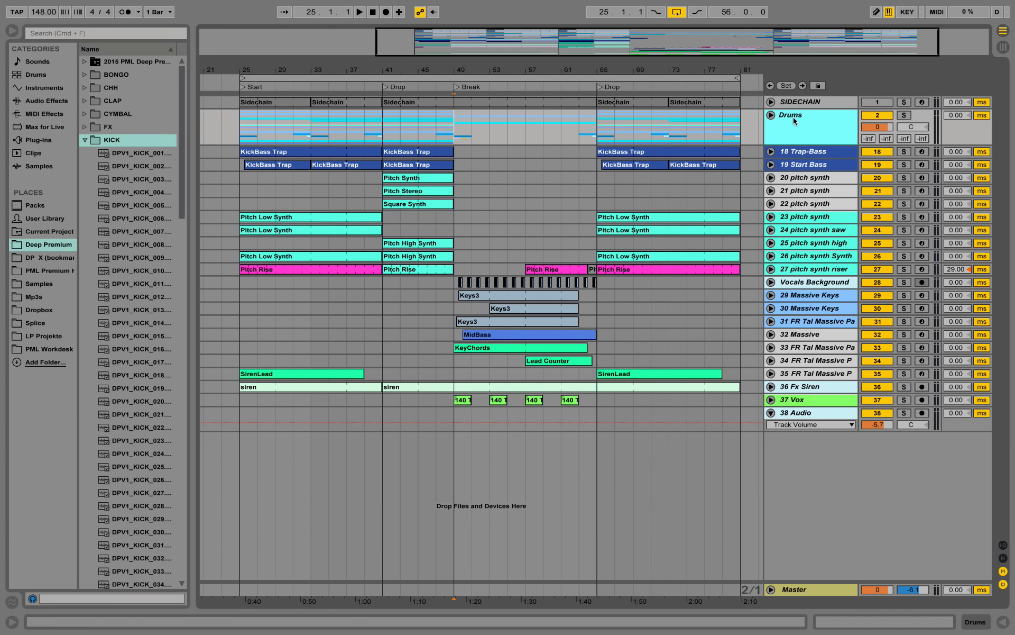
left_click(804, 154)
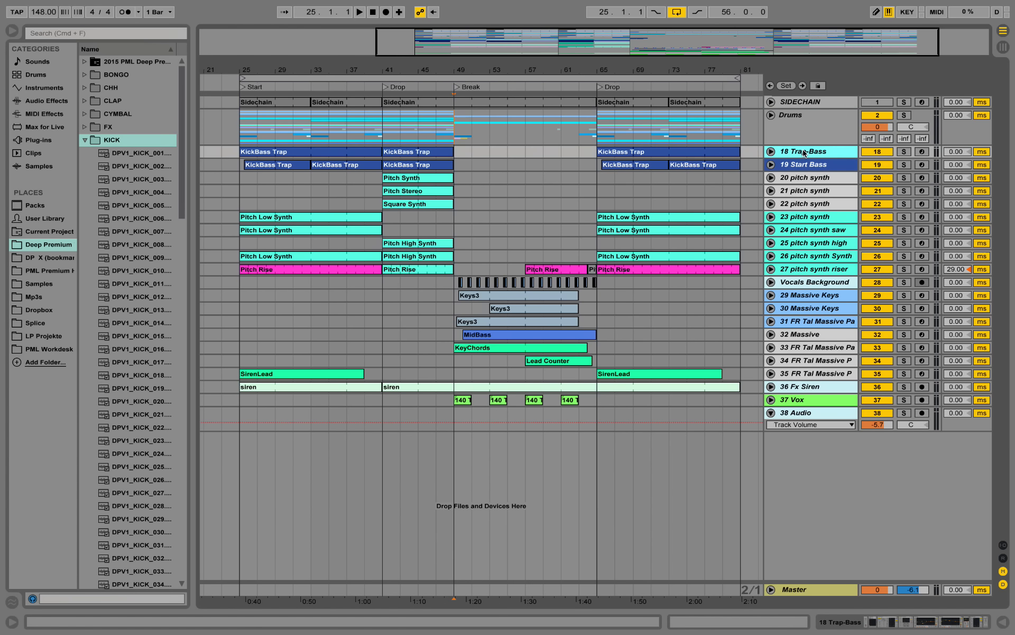
left_click(801, 166)
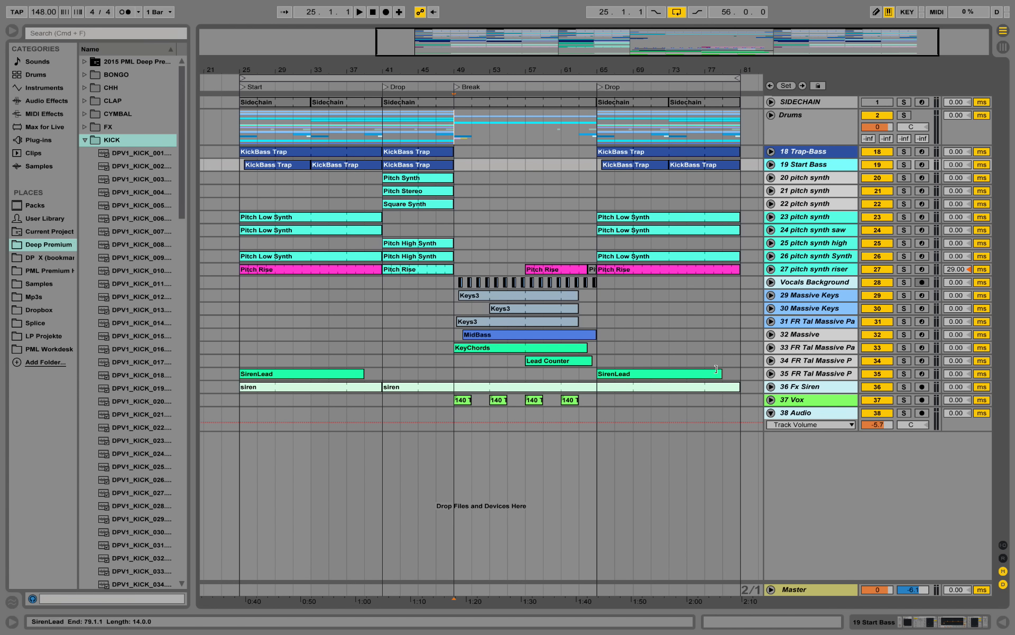
left_click(771, 375)
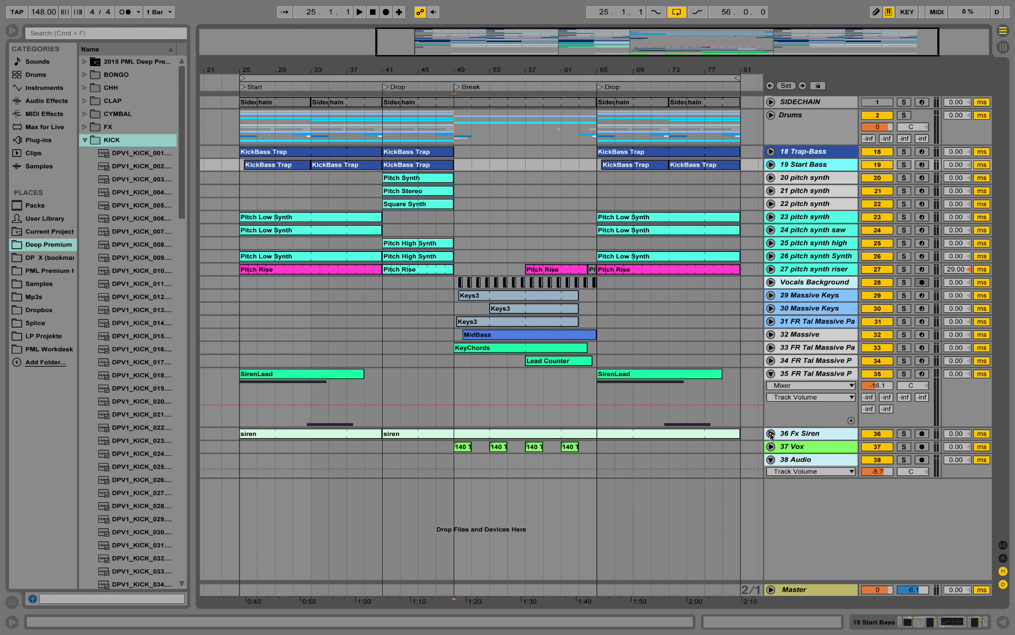
left_click(770, 374)
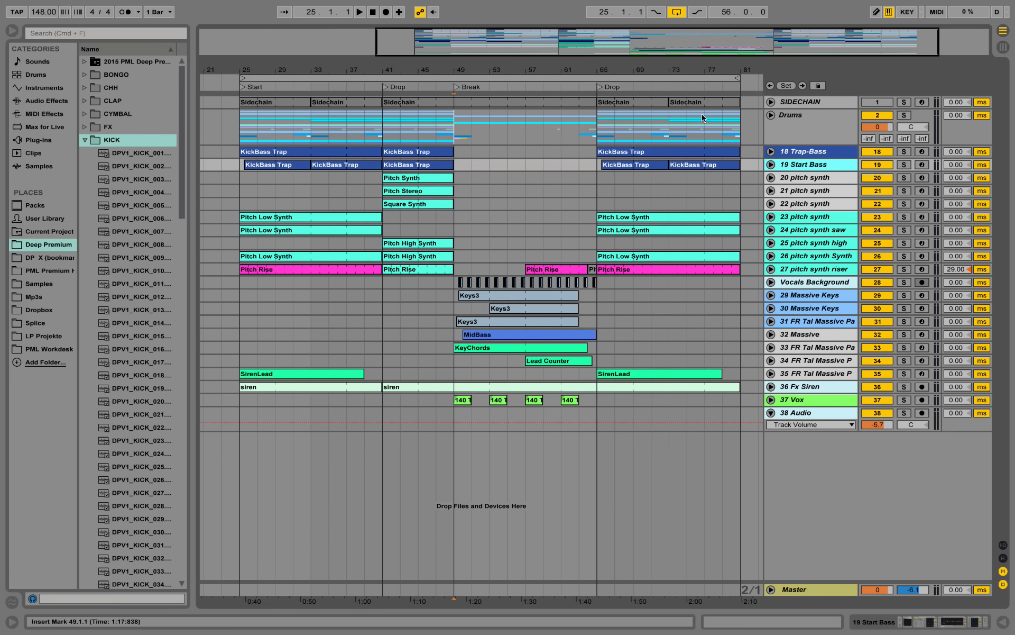
Step: Unfold the Drums group and copy a Claps clip from the last drop to the empty area at bar 89
left_click_drag(501, 68, 537, 69)
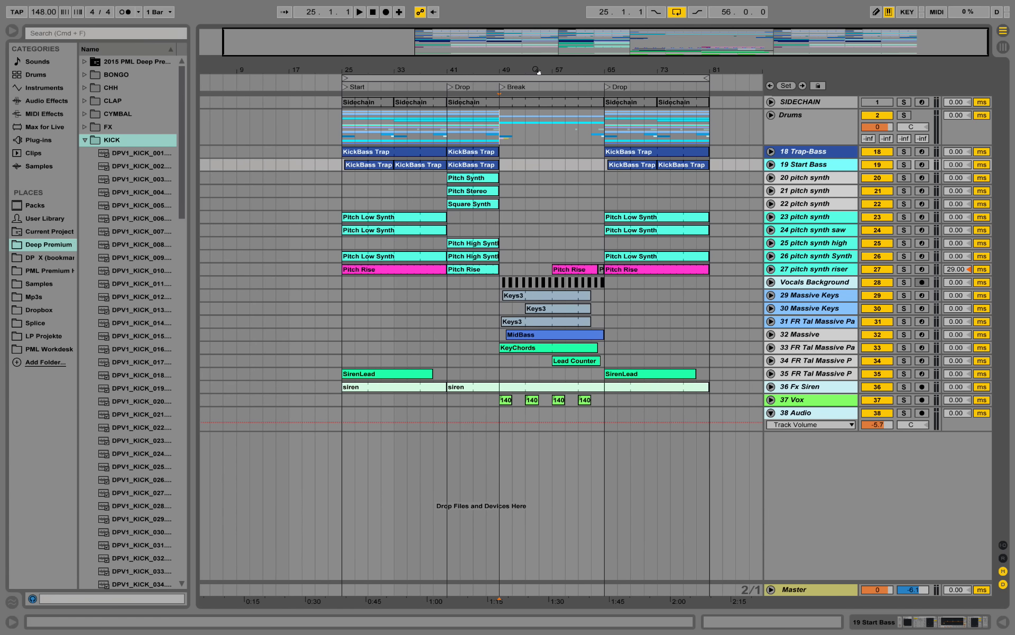
left_click(771, 115)
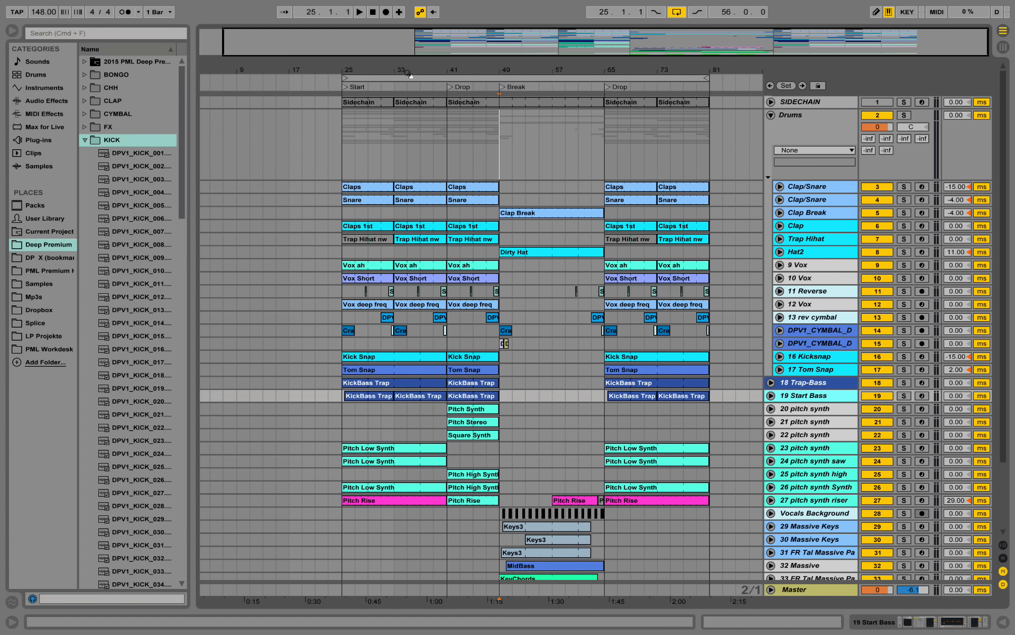
left_click_drag(409, 72, 425, 72)
mouse_move(725, 71)
left_mouse_down()
mouse_move(682, 90)
mouse_move(736, 72)
mouse_move(724, 88)
mouse_move(735, 70)
left_mouse_up()
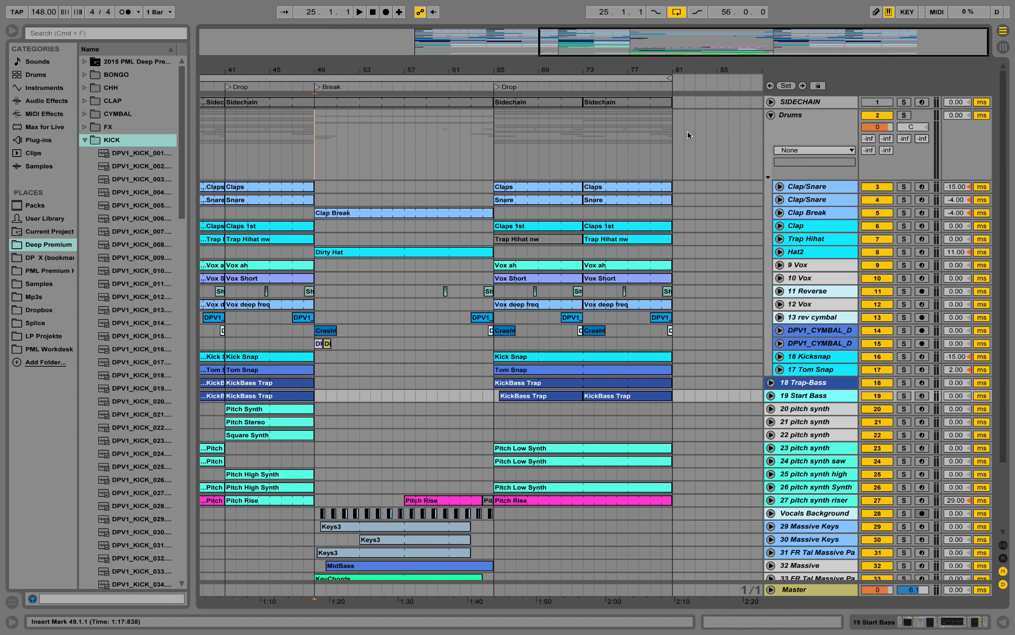
left_click(549, 190)
left_click_drag(543, 190, 713, 185)
left_click_drag(672, 67, 577, 66)
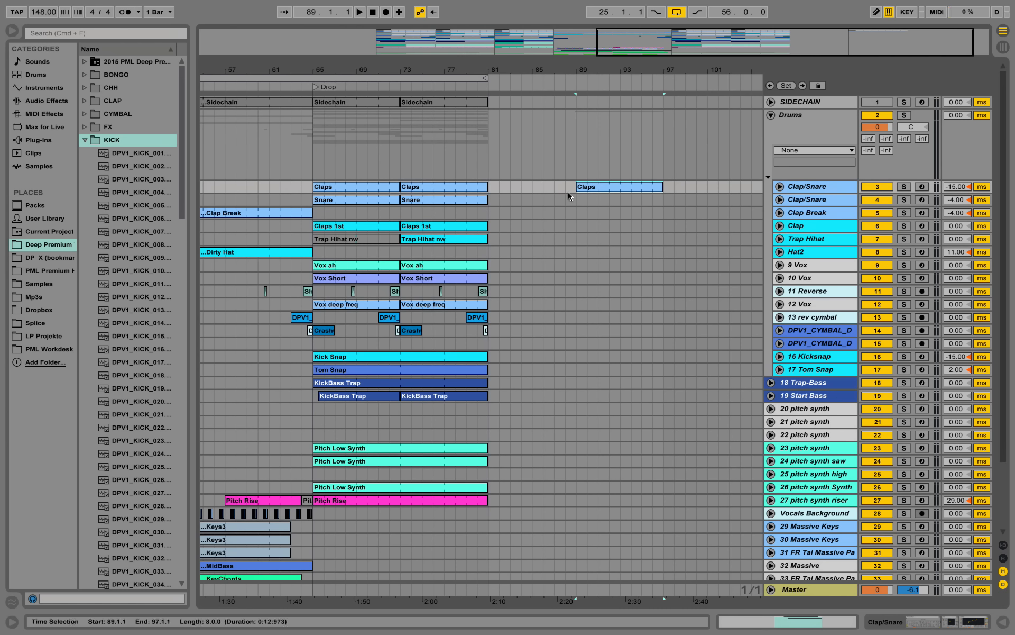
Step: Copy the SIDECHAIN track's clip from bar 73 to bar 89, above the copied Claps clip
left_click(444, 104)
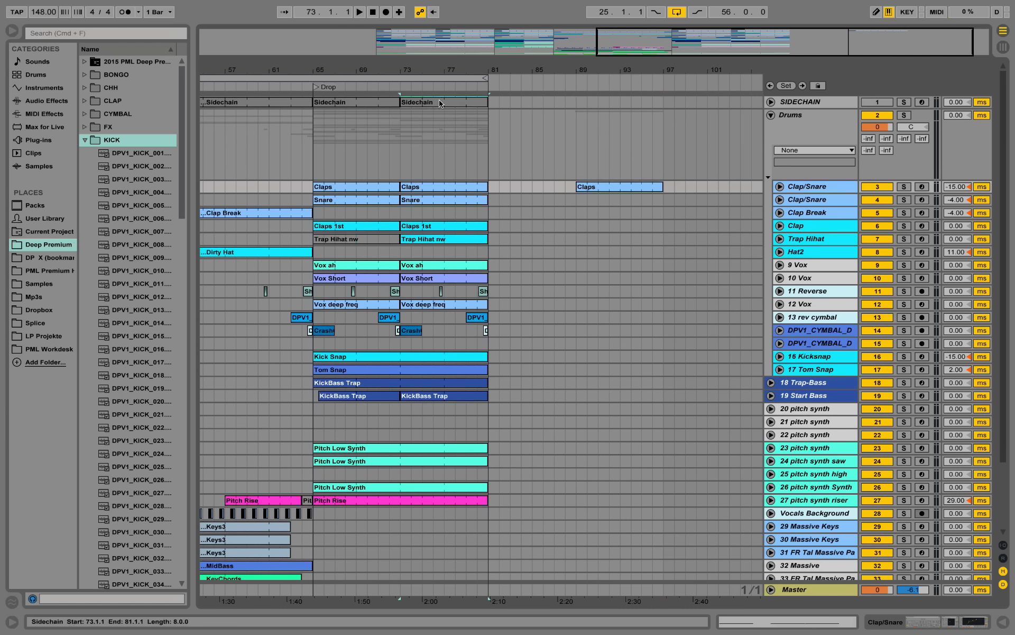
double_click(798, 103)
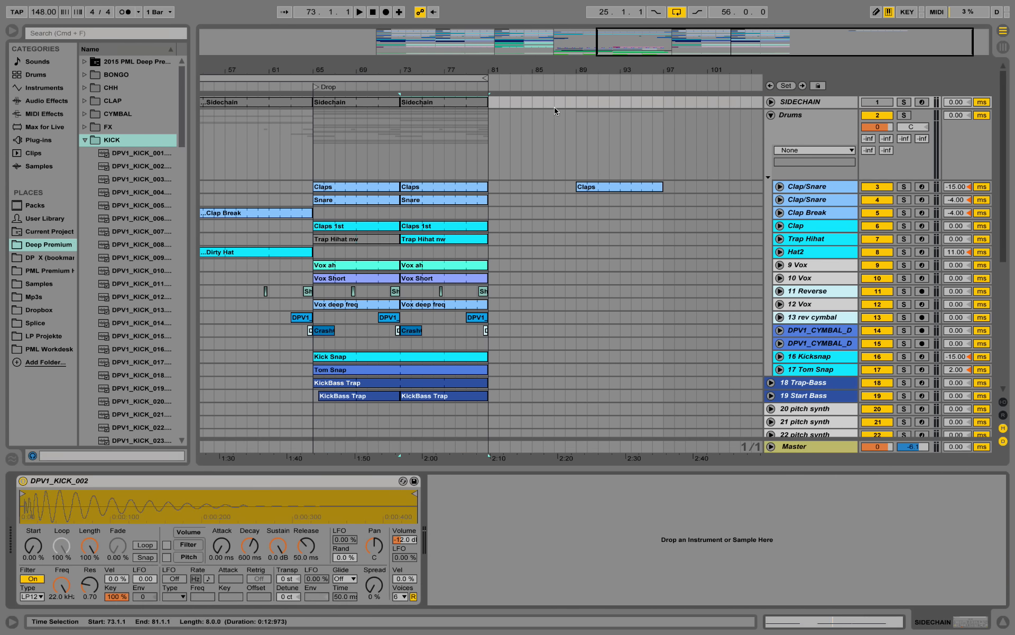
left_click_drag(449, 101, 619, 103)
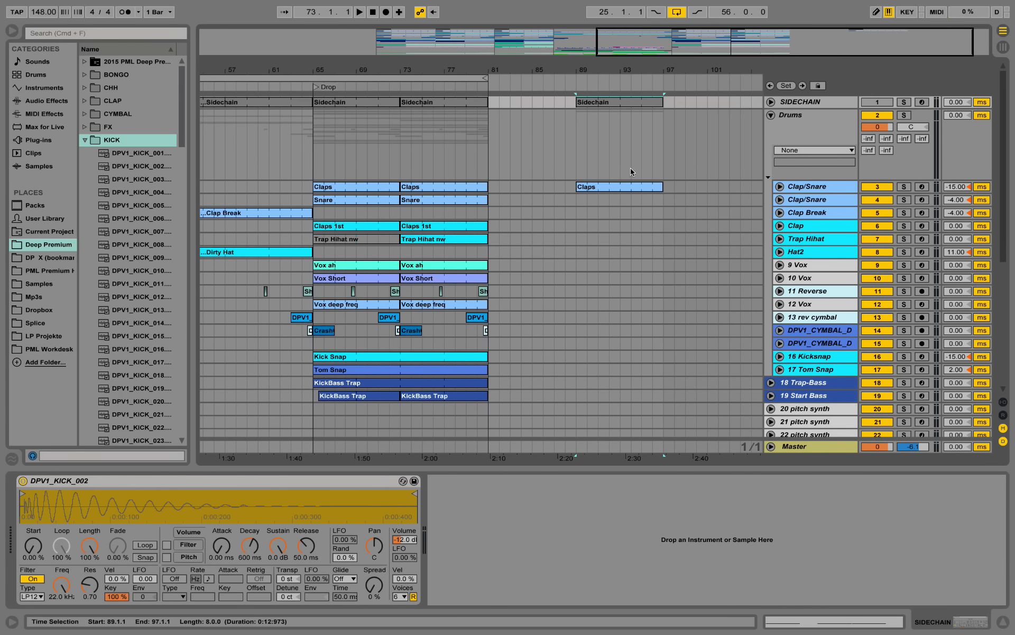
Step: Show the device chain of the first Clap/Snare track and widen the browser to show full sample names
left_click(787, 118)
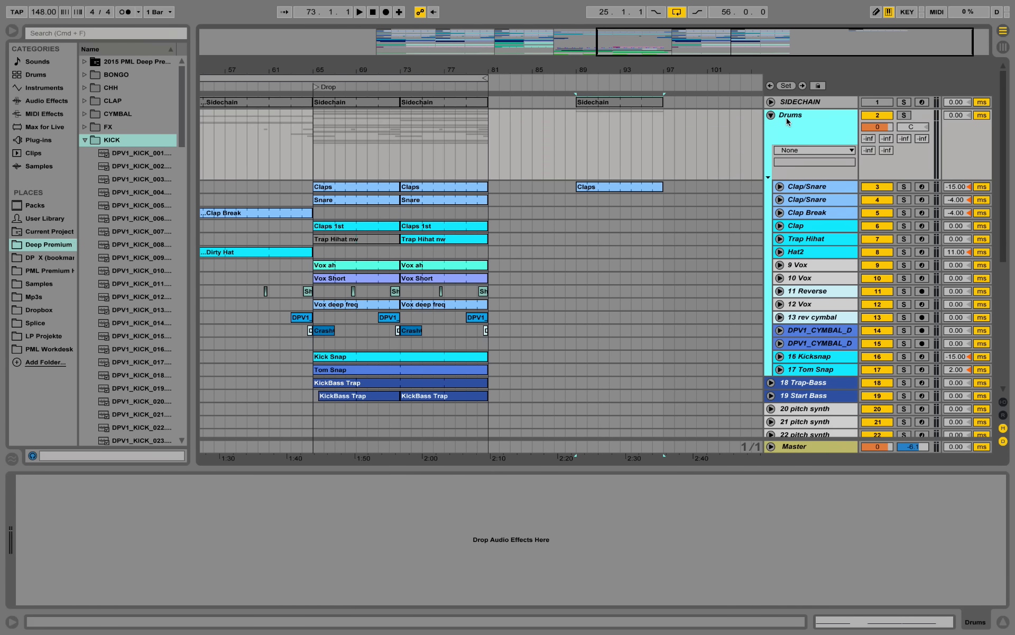
left_click(804, 191)
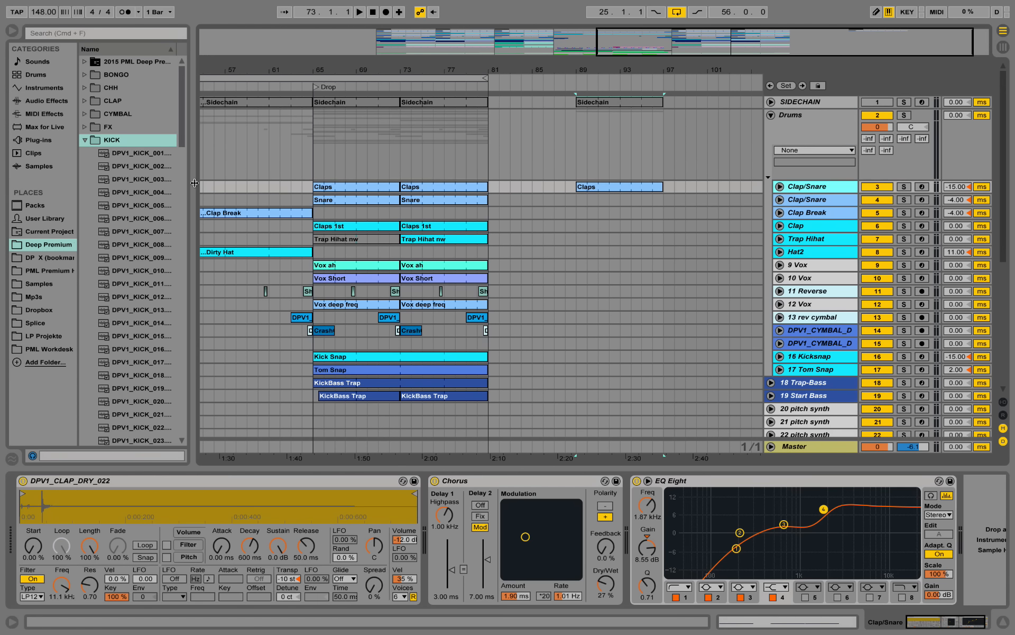
left_click_drag(192, 185, 218, 185)
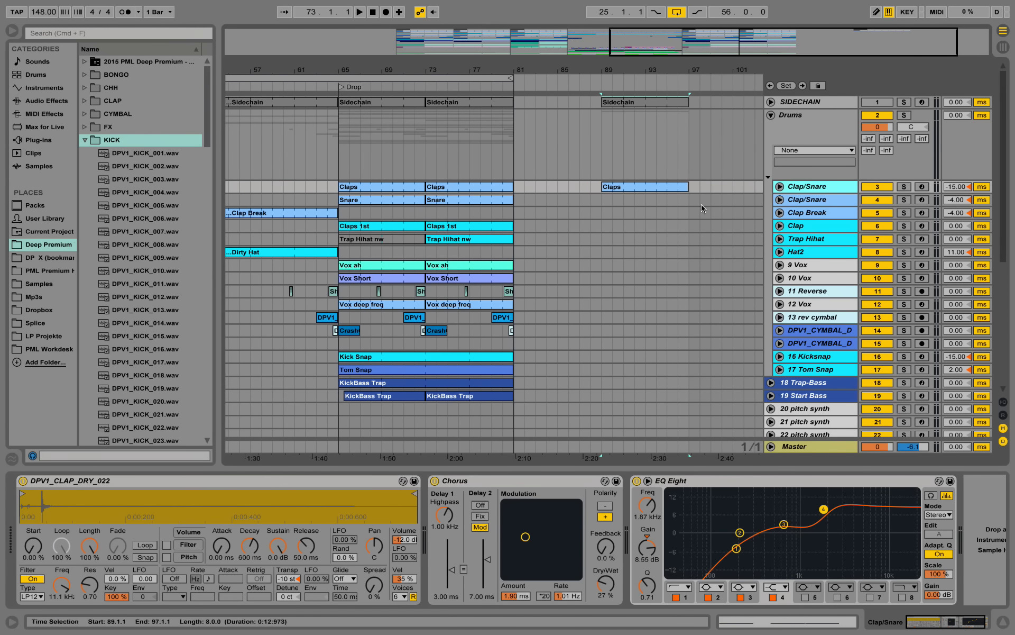
Step: Solo the first Clap/Snare track, audition the Claps copy at bar 89, and unfold the track
left_click(903, 187)
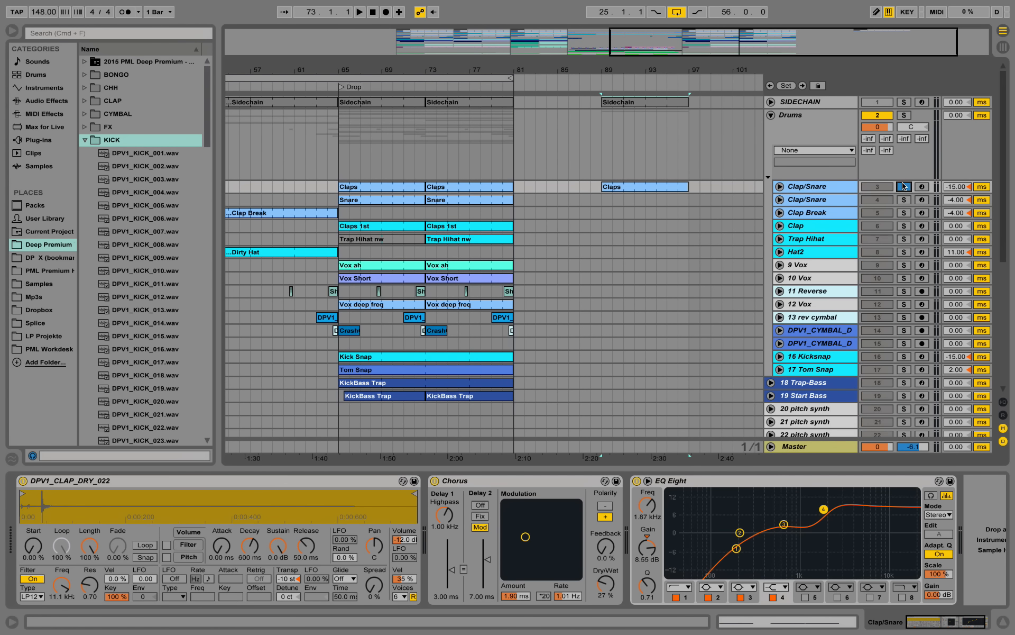
key("space")
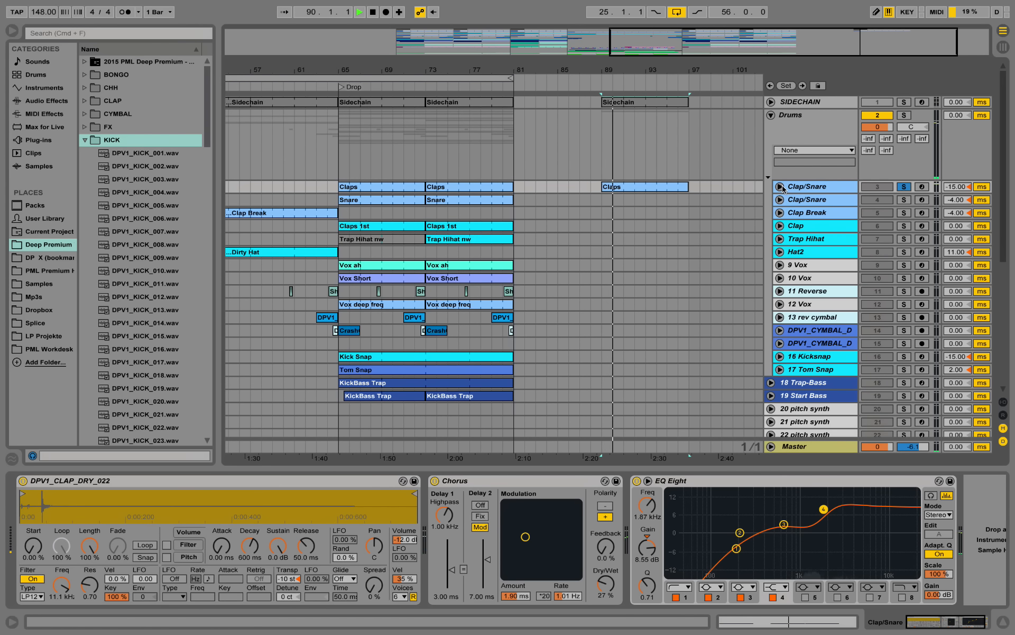
left_click(780, 186)
key("space")
Step: Open the MIDI notes of the Claps clip at bar 89, examine the staggered C4, A#3 and G#3 notes, and play the clip
double_click(633, 188)
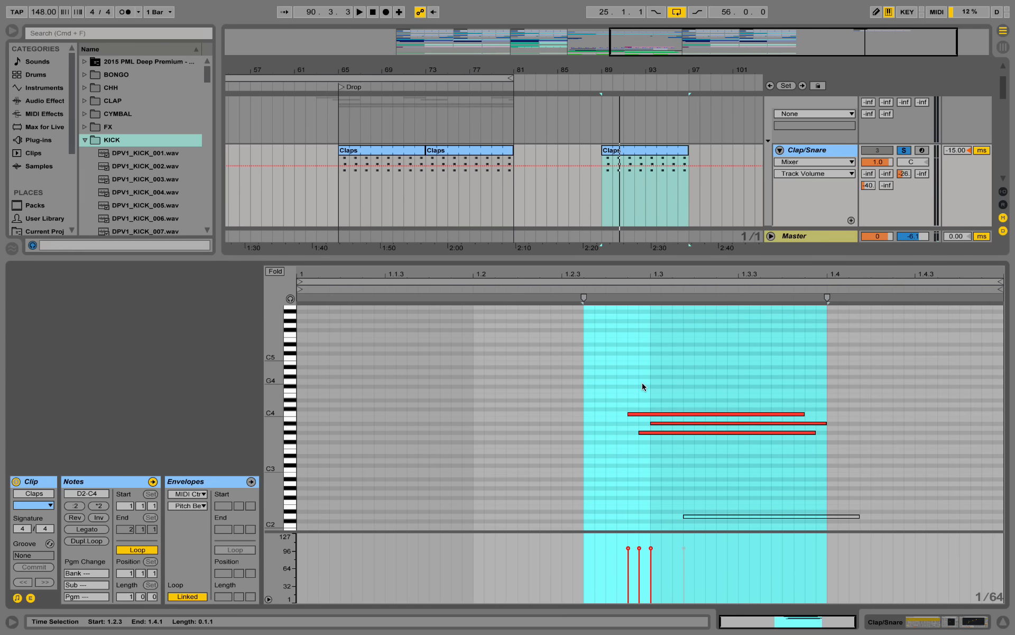
left_click(639, 383)
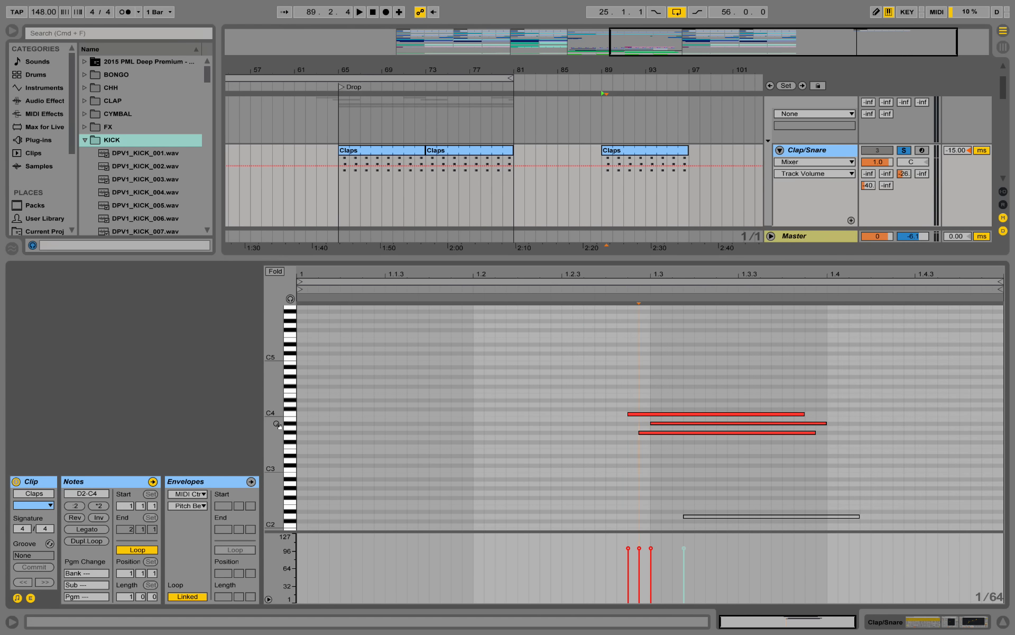
left_click_drag(274, 423, 333, 423)
left_click(595, 358)
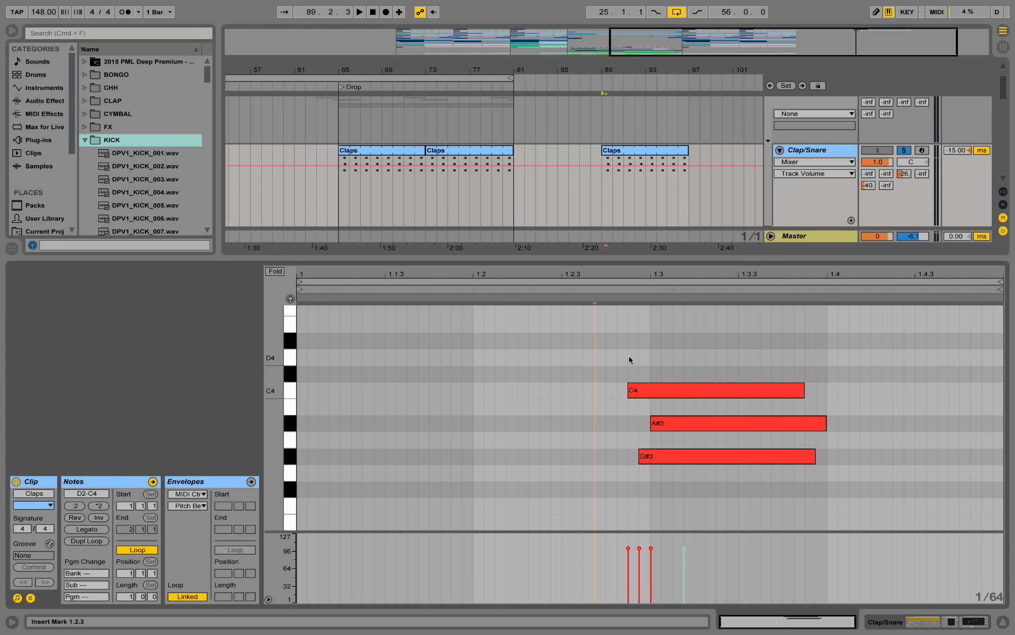
left_click(613, 293)
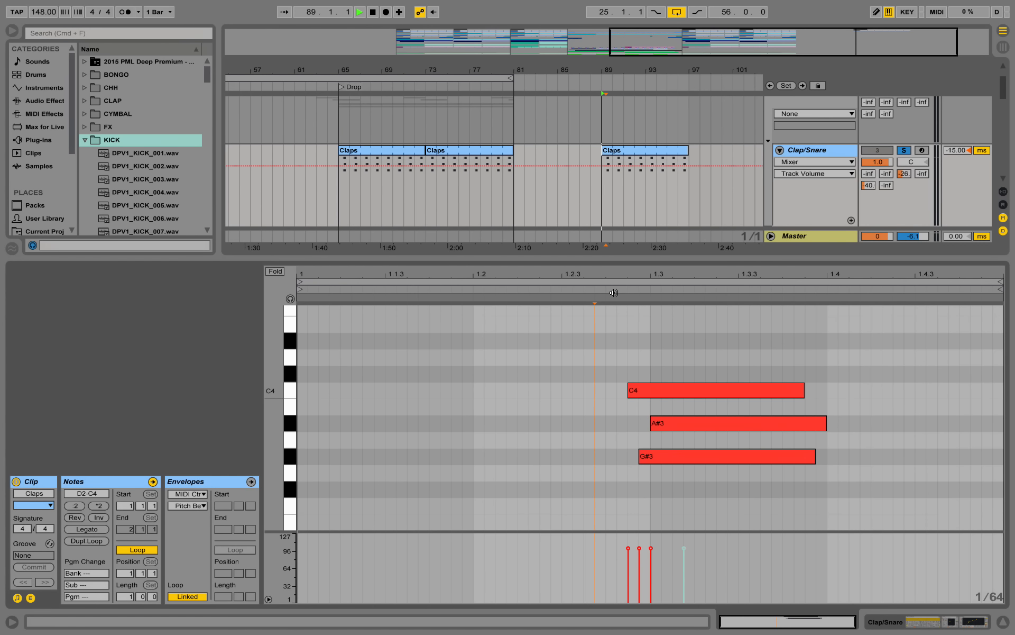
key("space")
Step: Return to the Clap/Snare device chain, reveal the return tracks, and show the devices of the C Drum Reverb return
left_click(919, 622)
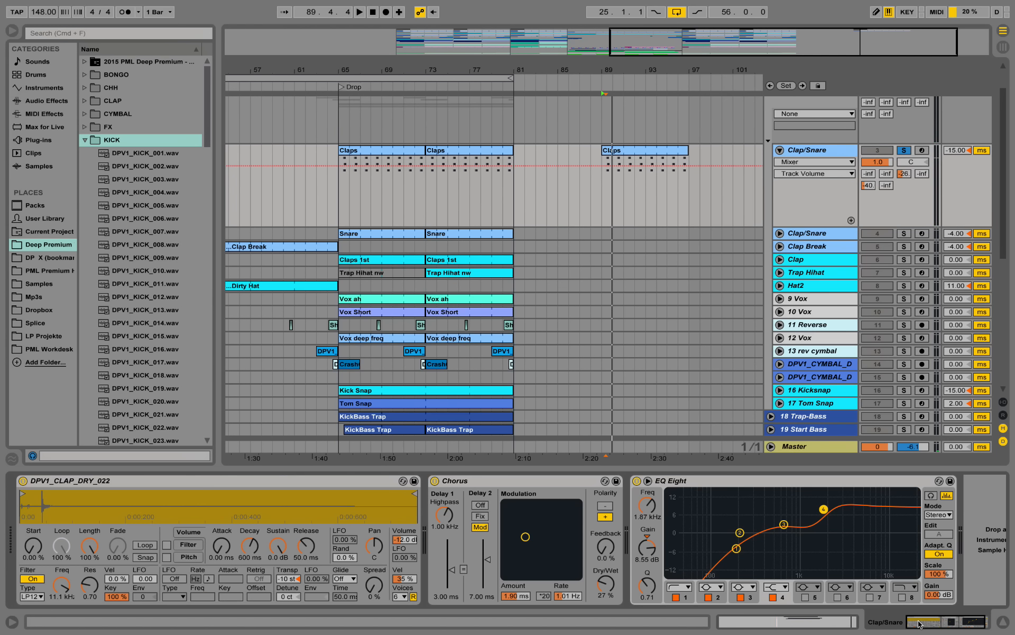
left_click(1004, 416)
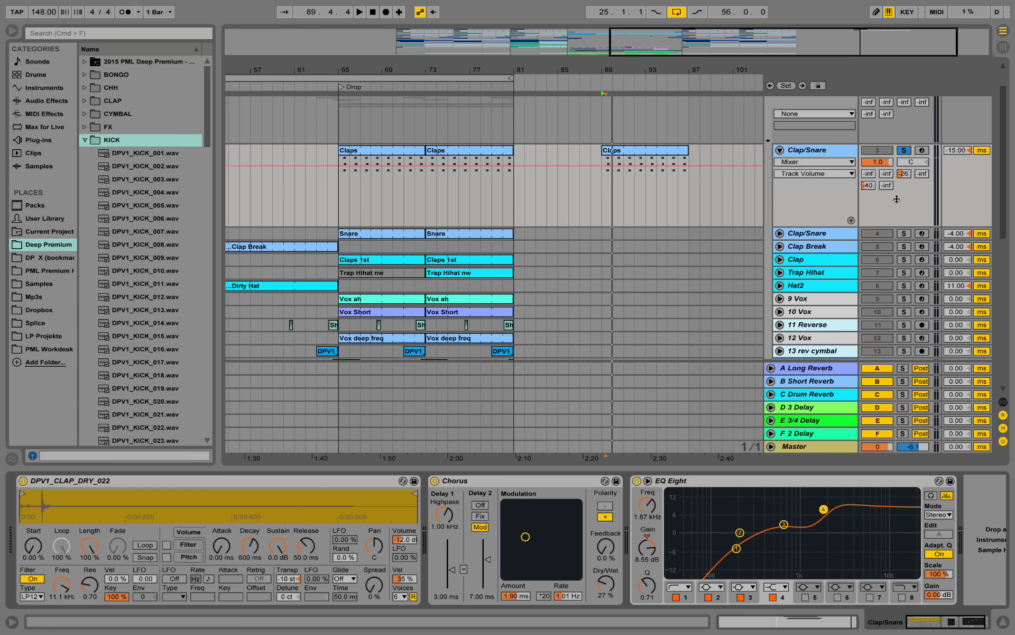
left_click(820, 388)
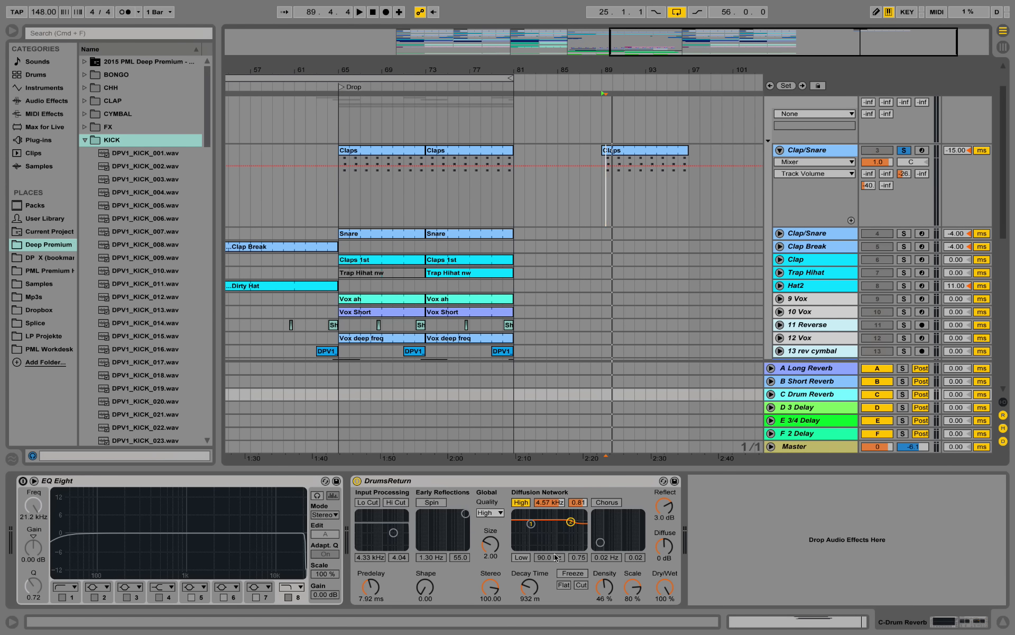
Step: Compare the soloed claps with the DrumsReturn reverb on and bypassed, leaving the reverb switched on
key("space")
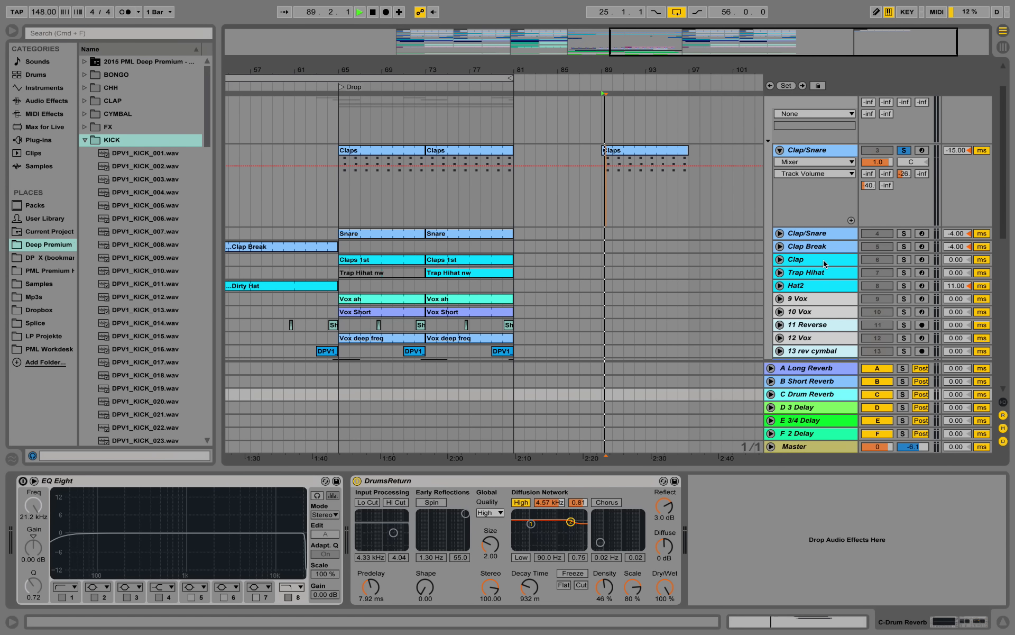
key("space")
left_click(357, 481)
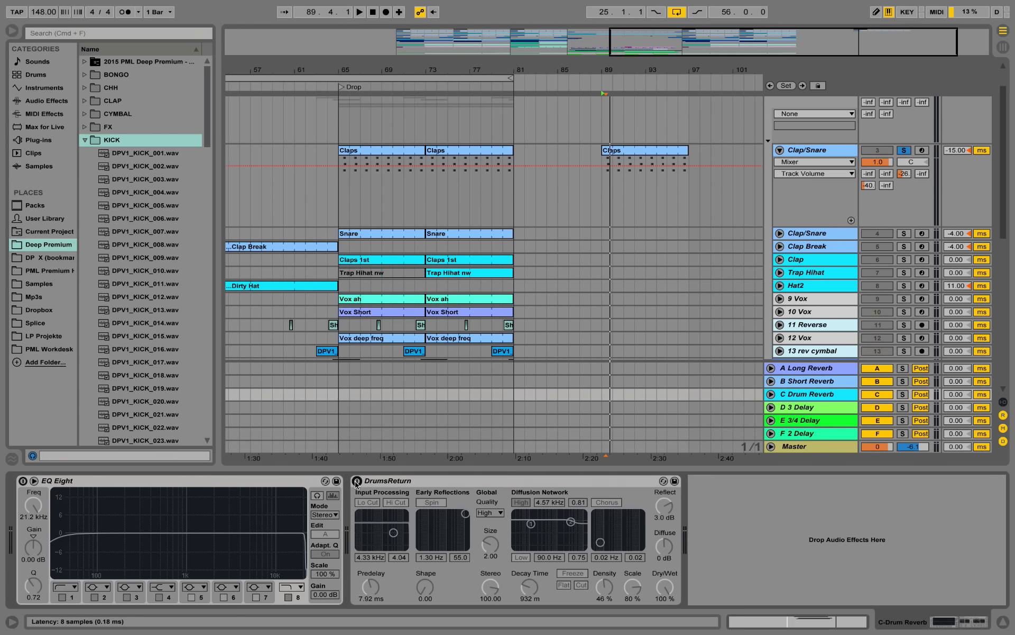
key("space")
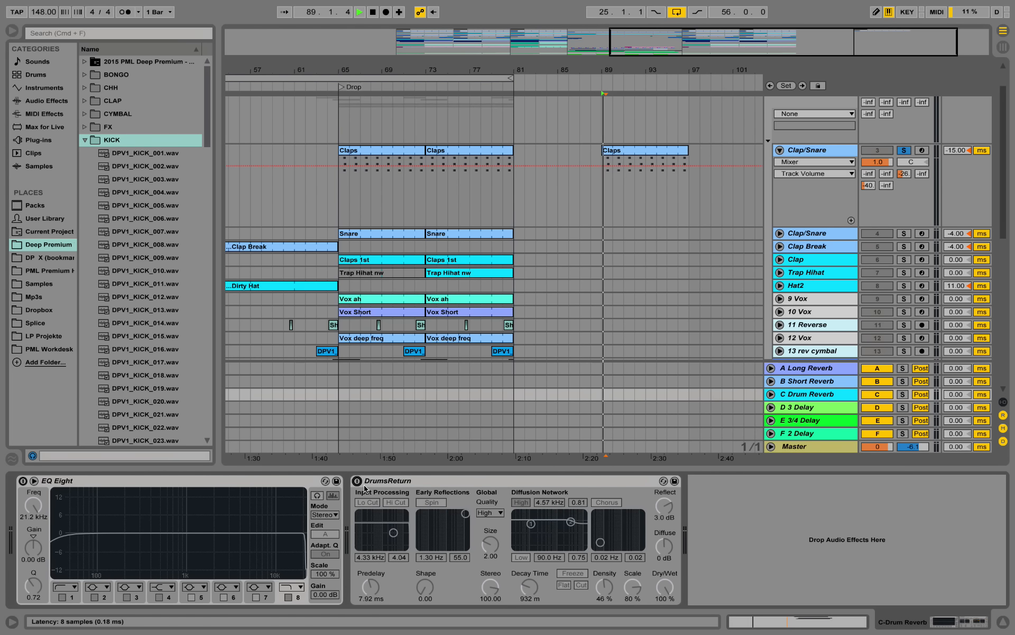
left_click(358, 481)
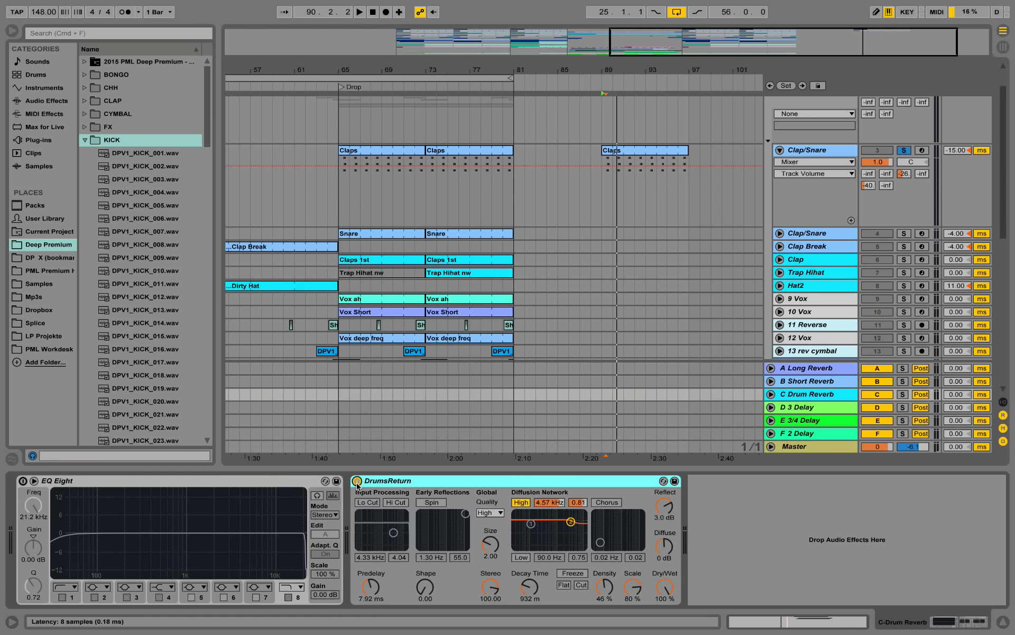
left_click(603, 335)
key("space")
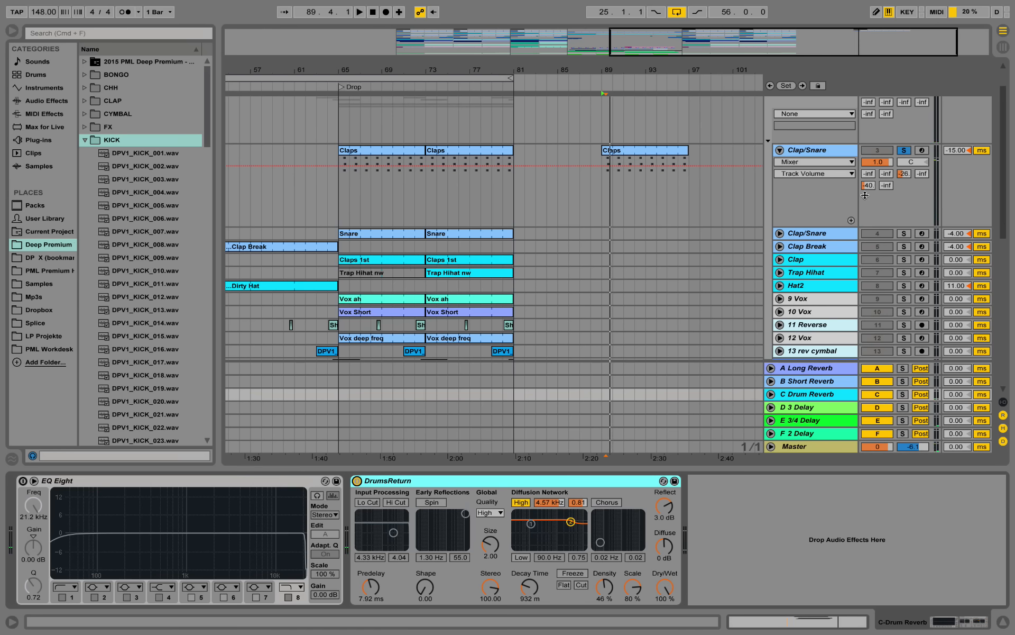
Step: Check the Clap/Snare send to the E 3/4 Delay return, show that return's Delay device, and play the claps
left_click(865, 186)
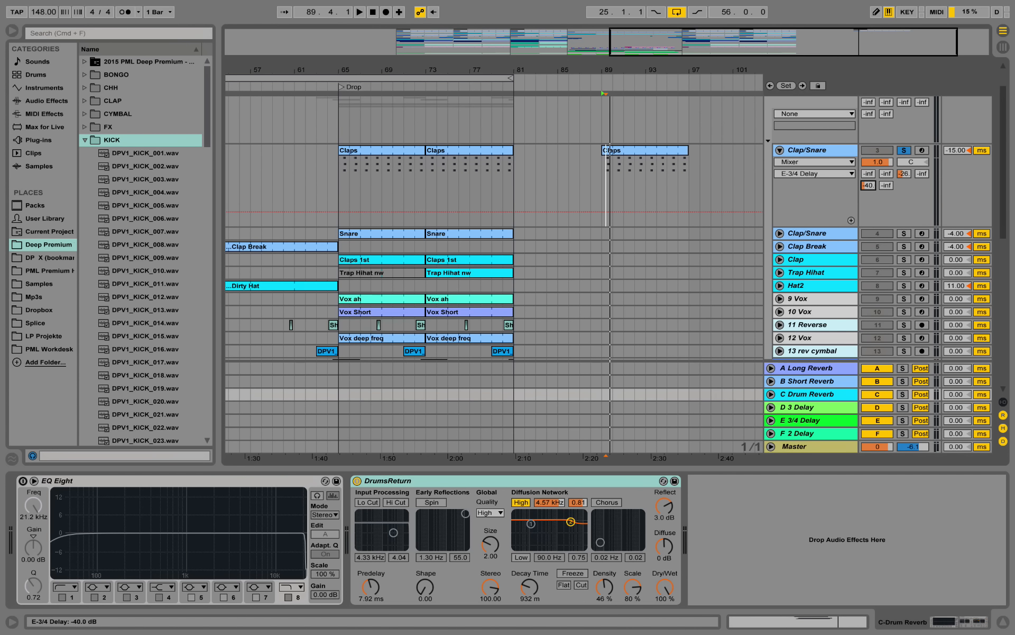
left_click(824, 423)
key("space")
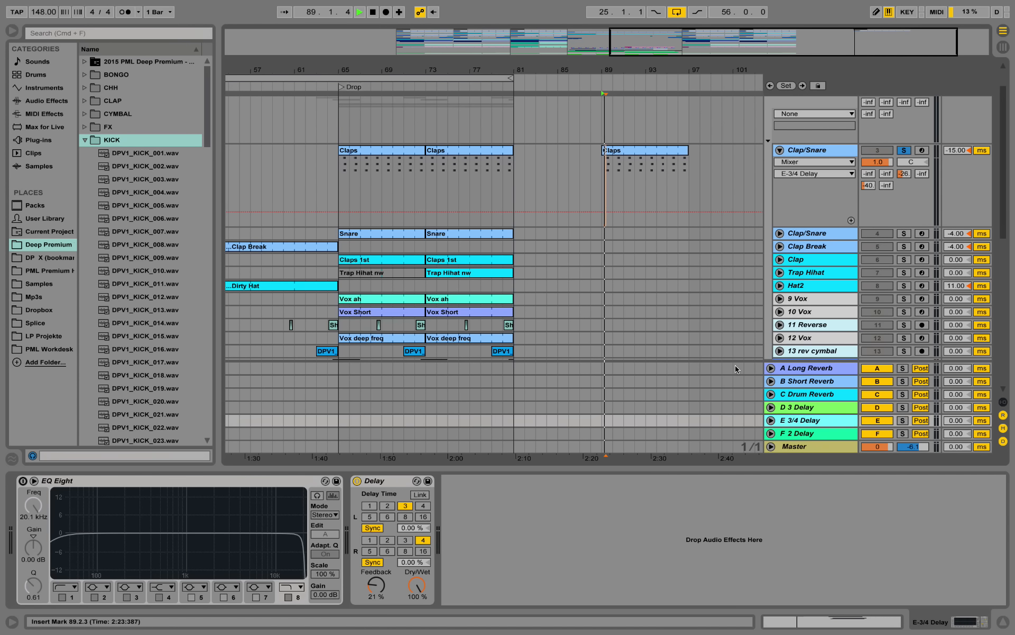
Step: Compare the soloed claps with the E 3/4 Delay return's Delay bypassed and active, leaving it switched on, and stop playback
left_click(357, 481)
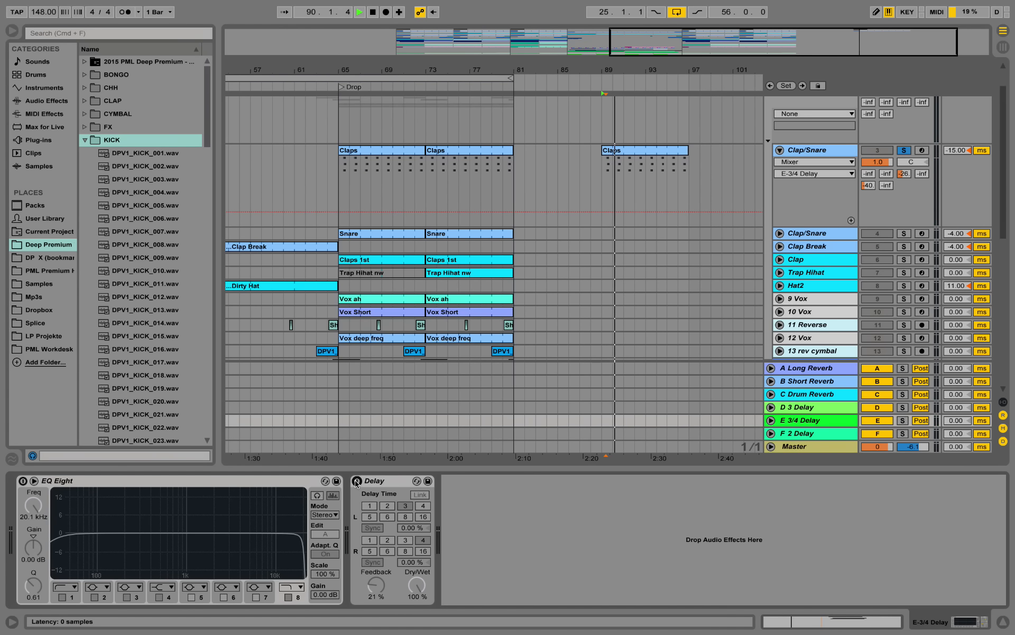
left_click(357, 480)
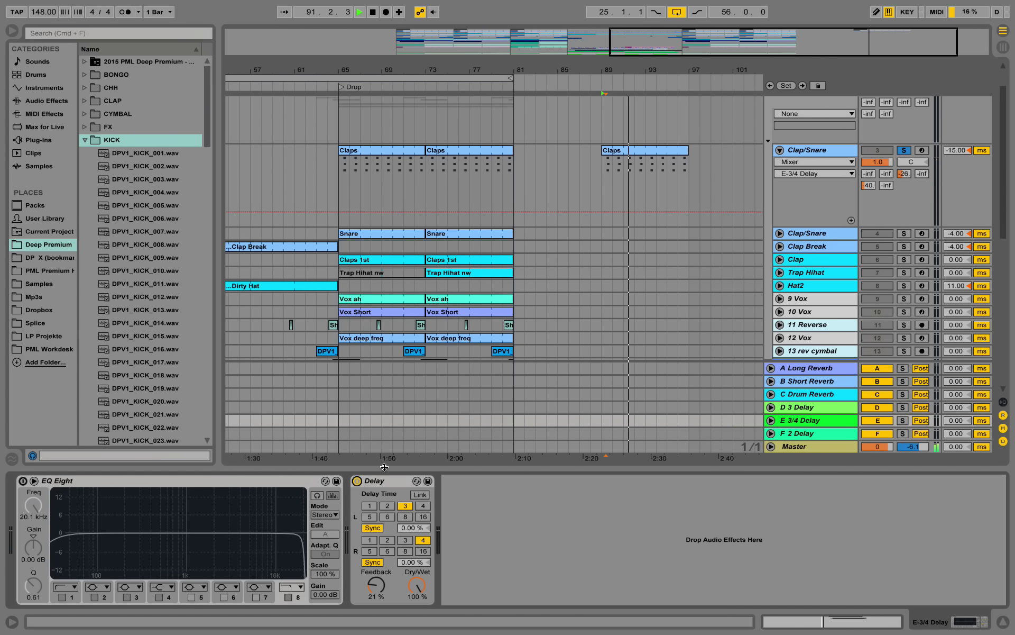
key("space")
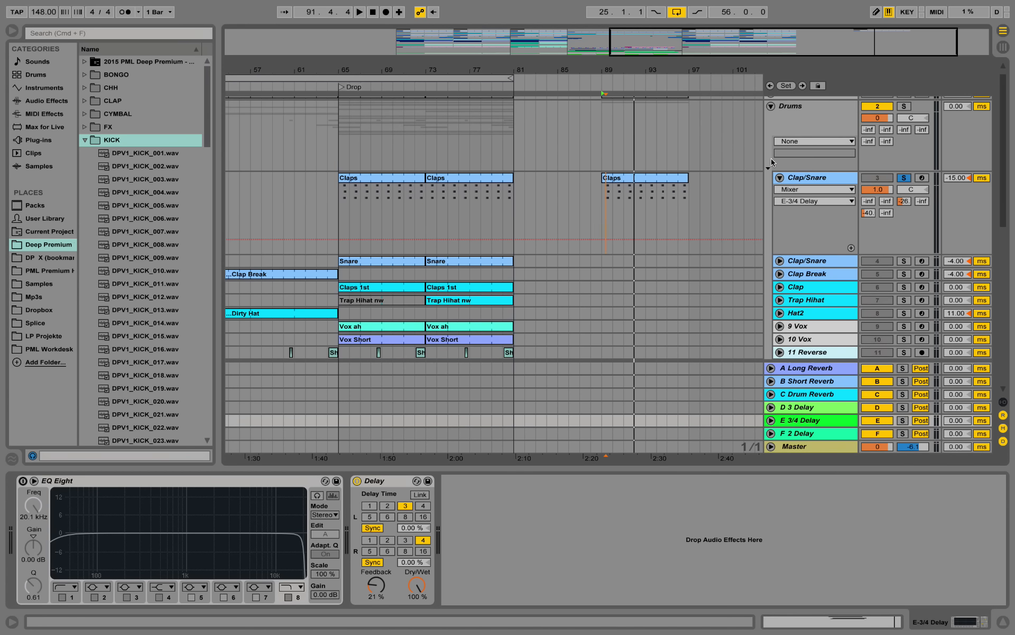
Step: Return to the Clap/Snare devices, audition the clap sample transposed to 0 st, and restore its transposition to -10 st
scroll(733, 134, "up", 2)
left_click(793, 178)
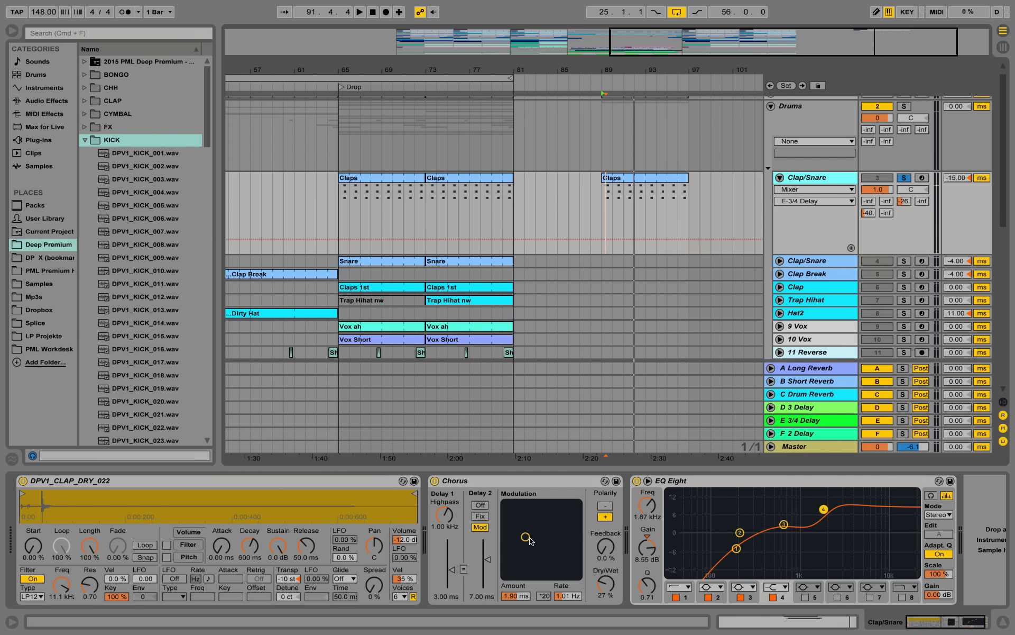
left_click(299, 579)
key("space")
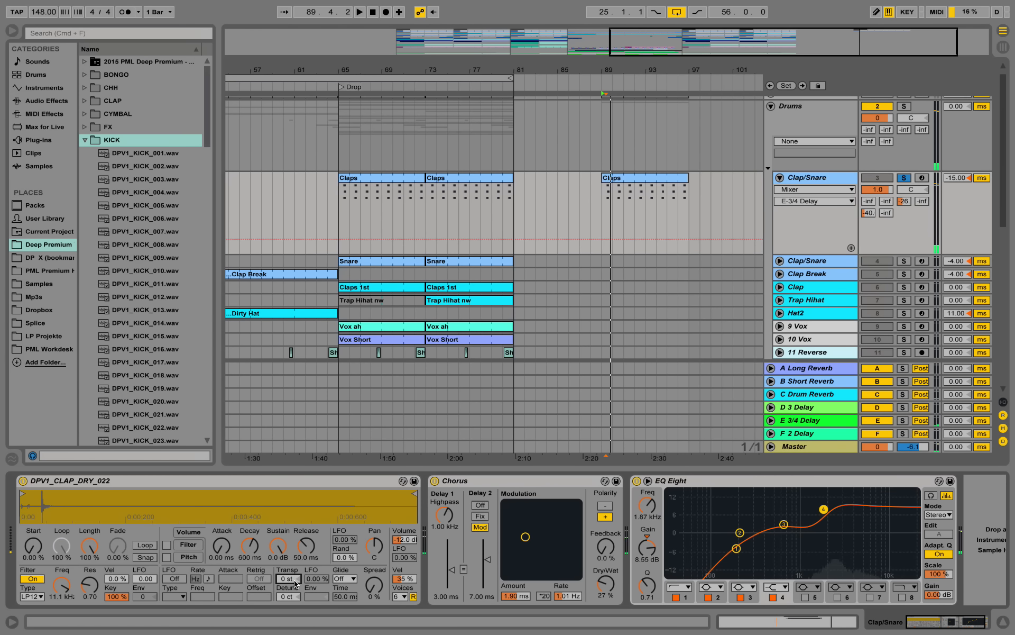
left_click(290, 584)
type("-12")
key("Return")
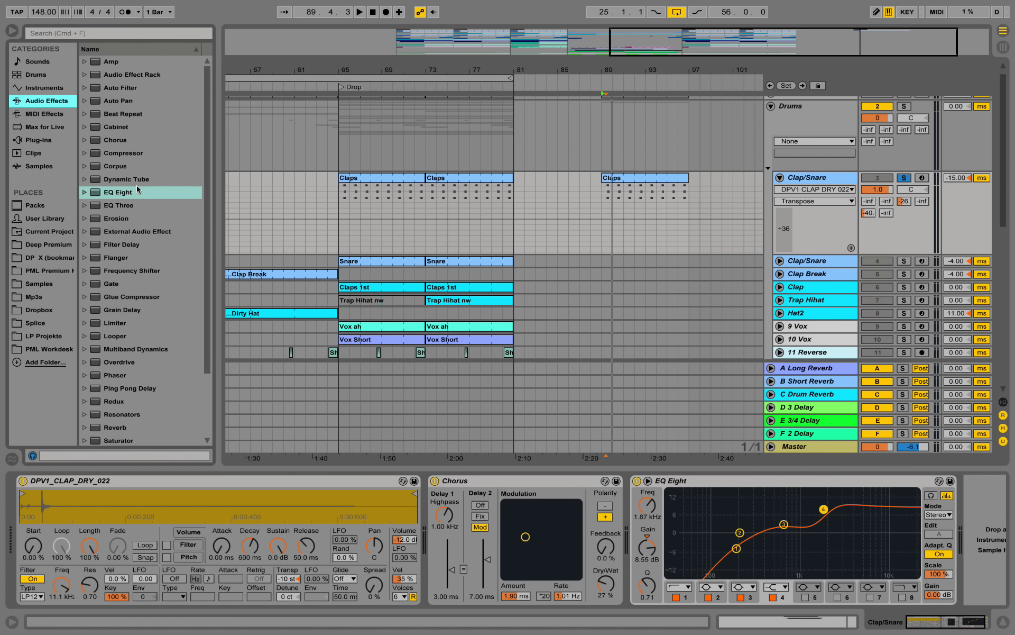
Step: Locate Chorus among the audio effects in the browser and play the soloed claps through the Clap/Snare chain
left_click(112, 144)
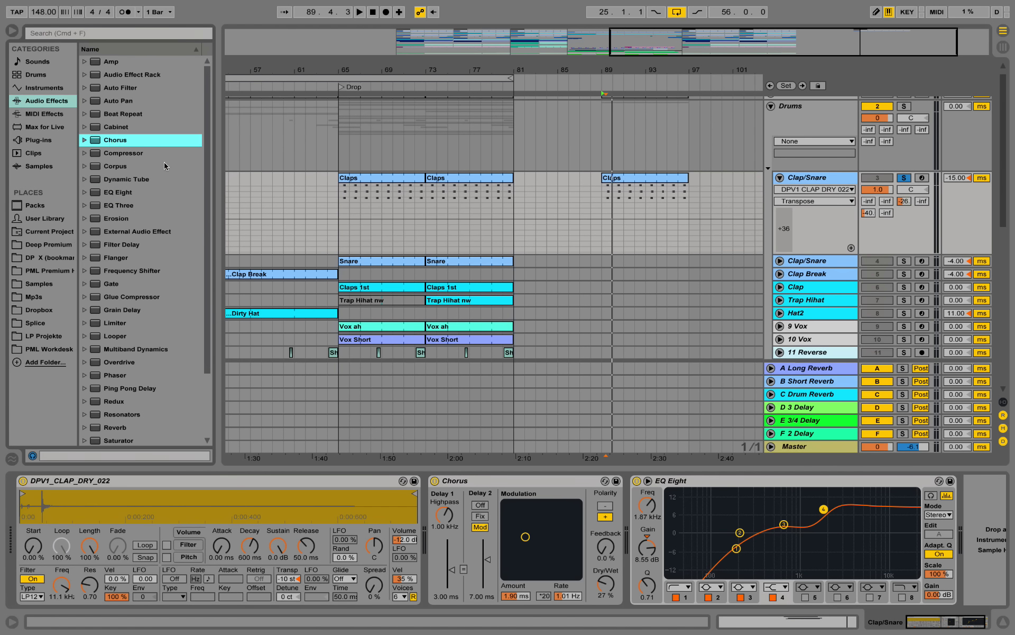
key("space")
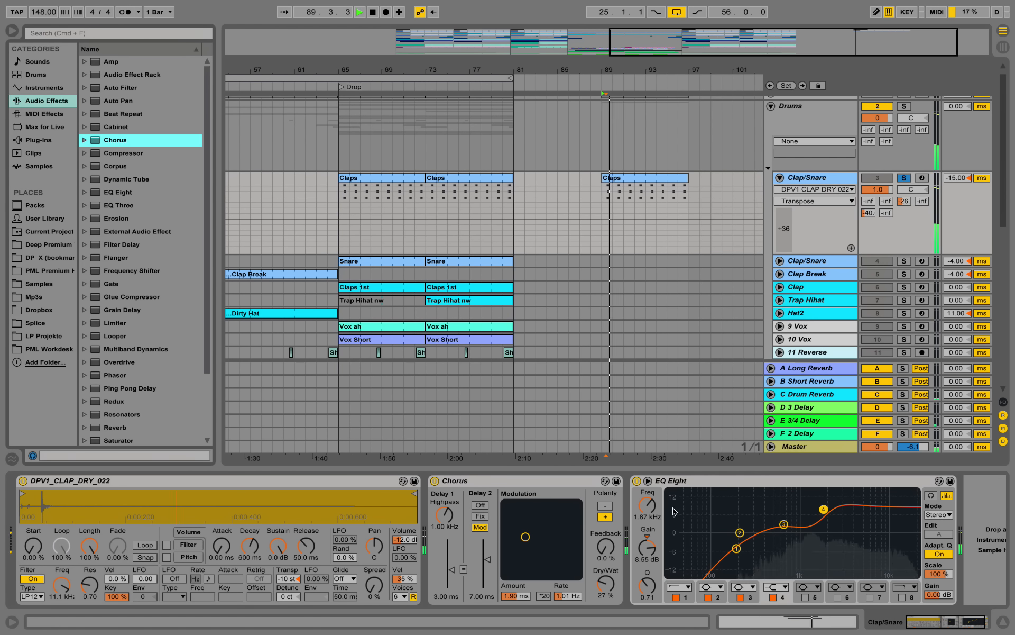
key("space")
key("space")
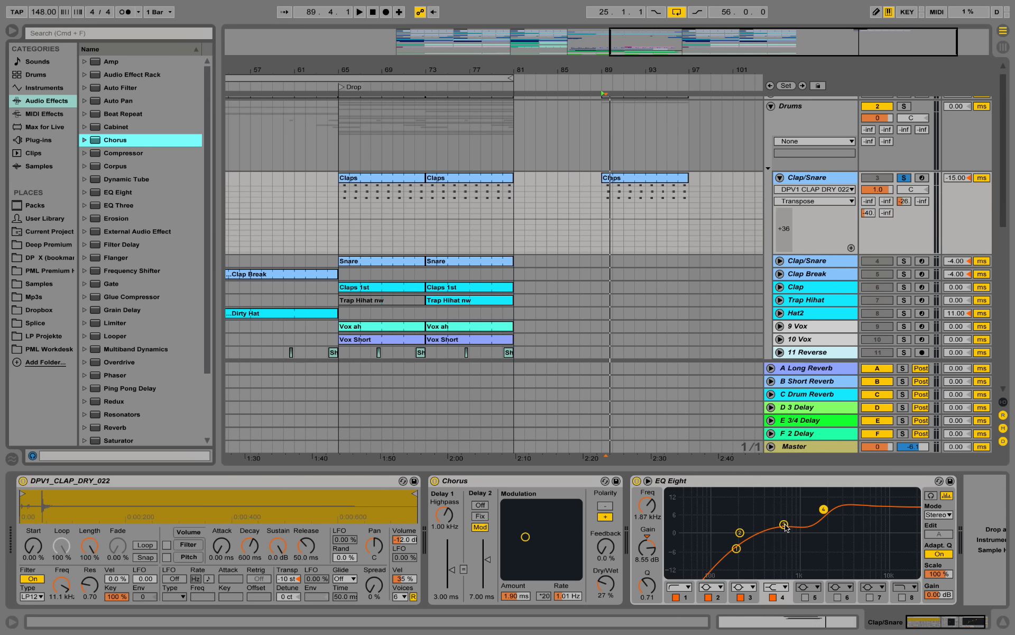
Step: Lower bands 3 and 4 of the Clap/Snare EQ Eight and set the low-cut band 1 to about 183 Hz with Q 0.32
left_click_drag(784, 525, 736, 554)
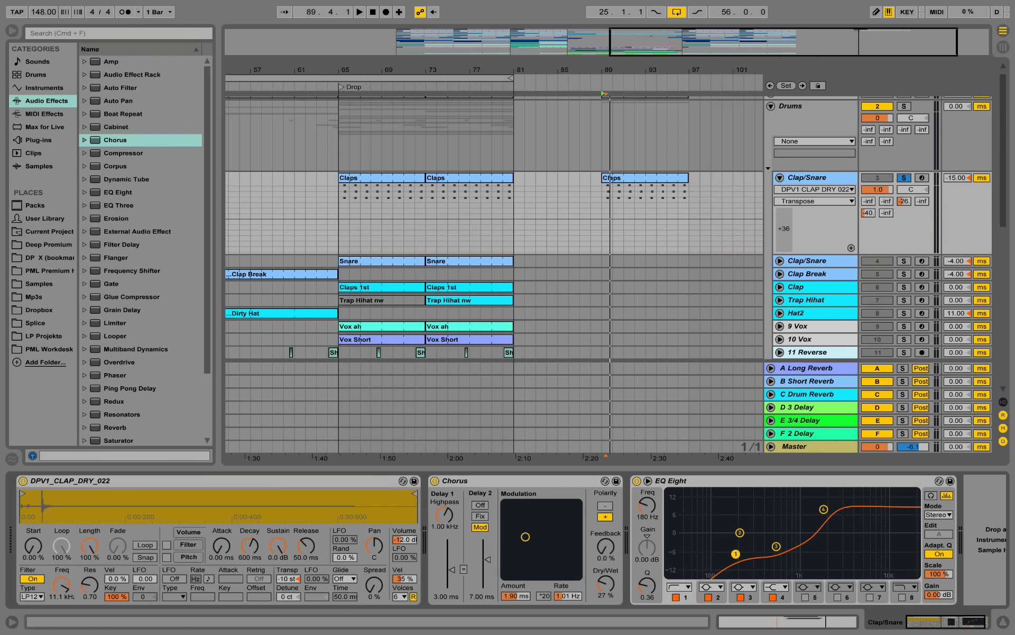
mouse_move(823, 509)
left_mouse_down()
mouse_move(776, 552)
mouse_move(821, 531)
left_mouse_up()
left_click(737, 554)
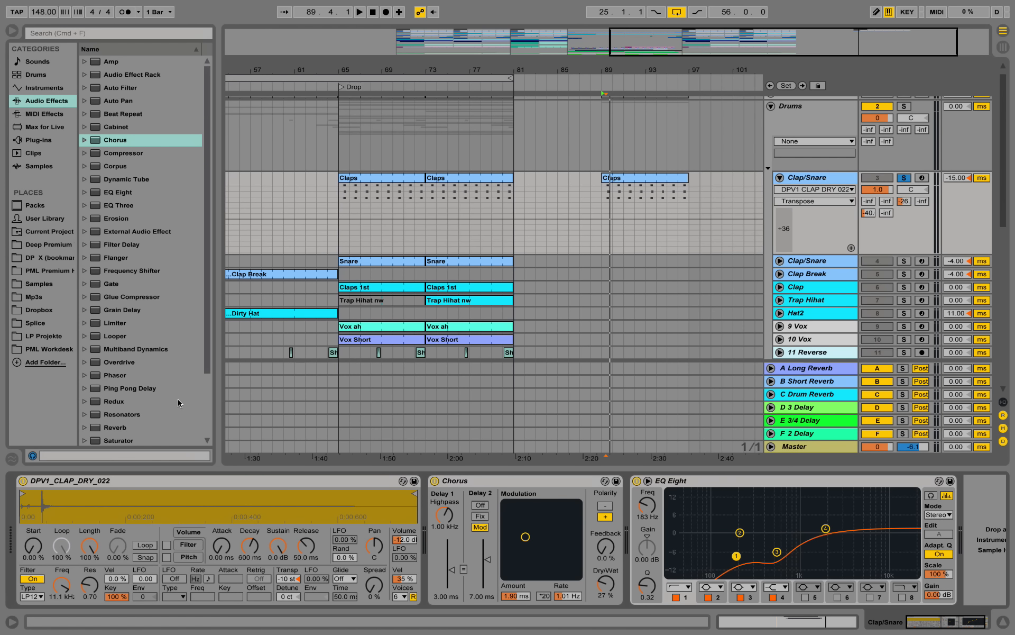
Step: Add a Utility after the Clap/Snare EQ Eight, raise its gain to about 6.67 dB, and play the claps
scroll(180, 405, "down", 3)
left_click(117, 415)
left_click_drag(117, 414, 977, 513)
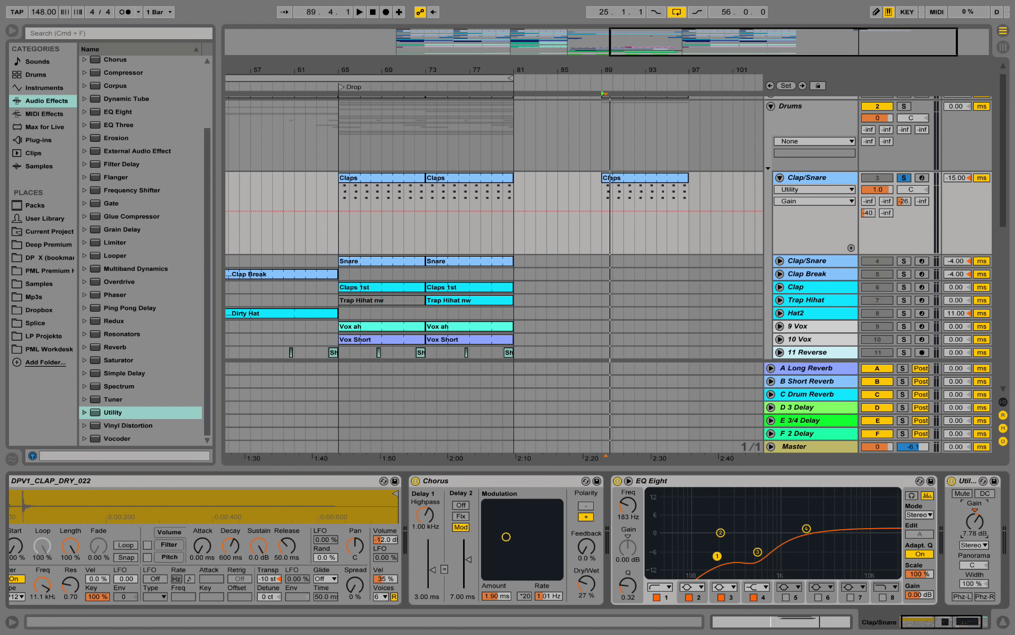
key("space")
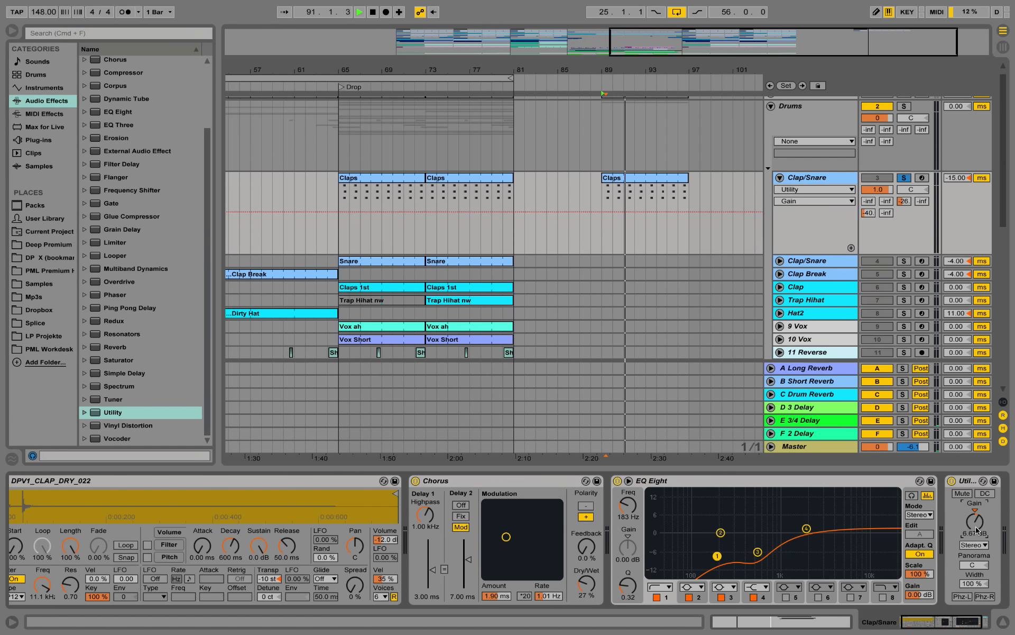
key("space")
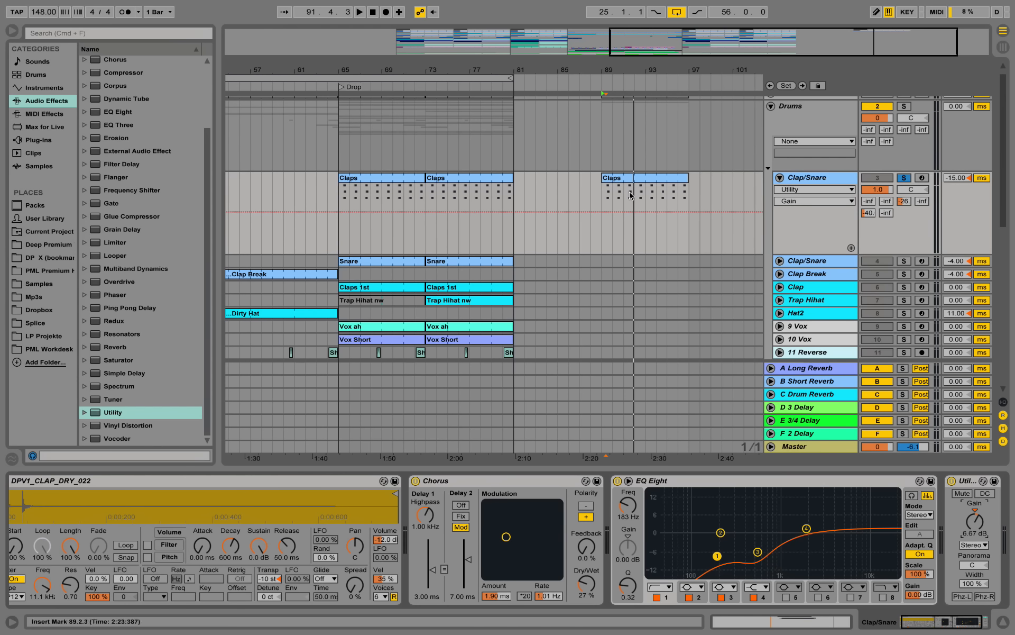
Step: Copy the Snare clip from bar 73 to bar 89 and unfold its Clap/Snare track
left_click(462, 261)
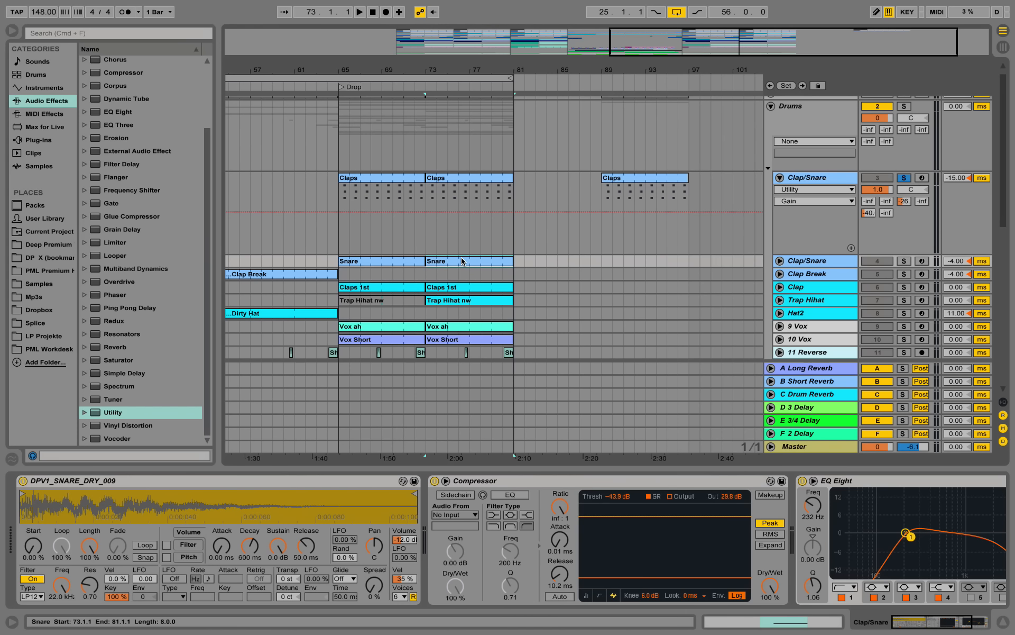
left_click_drag(462, 260, 638, 260)
left_click(779, 261)
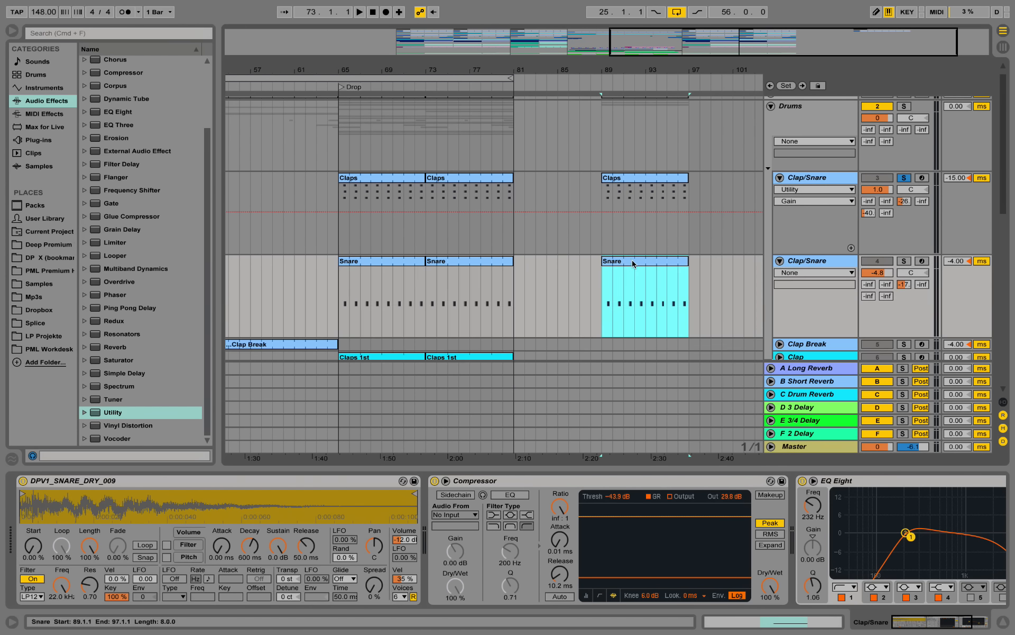
Step: Open the MIDI notes of the Snare clip at bar 89, examine the C3 note on beat 3, and solo the track
double_click(634, 260)
left_click(639, 380)
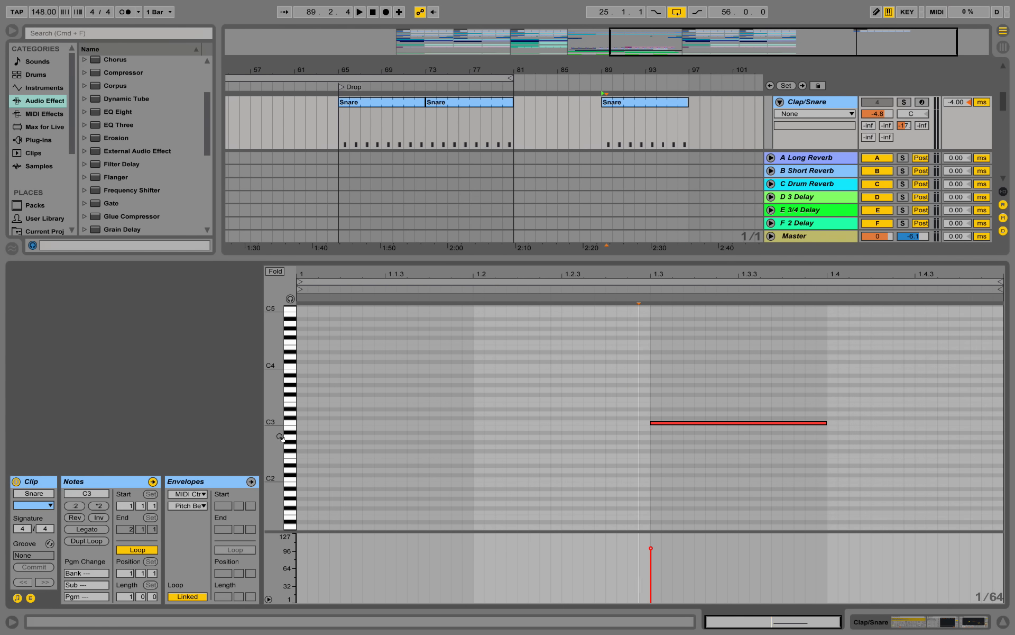
left_click_drag(274, 426, 291, 426)
left_click_drag(597, 362, 752, 492)
left_click(904, 102)
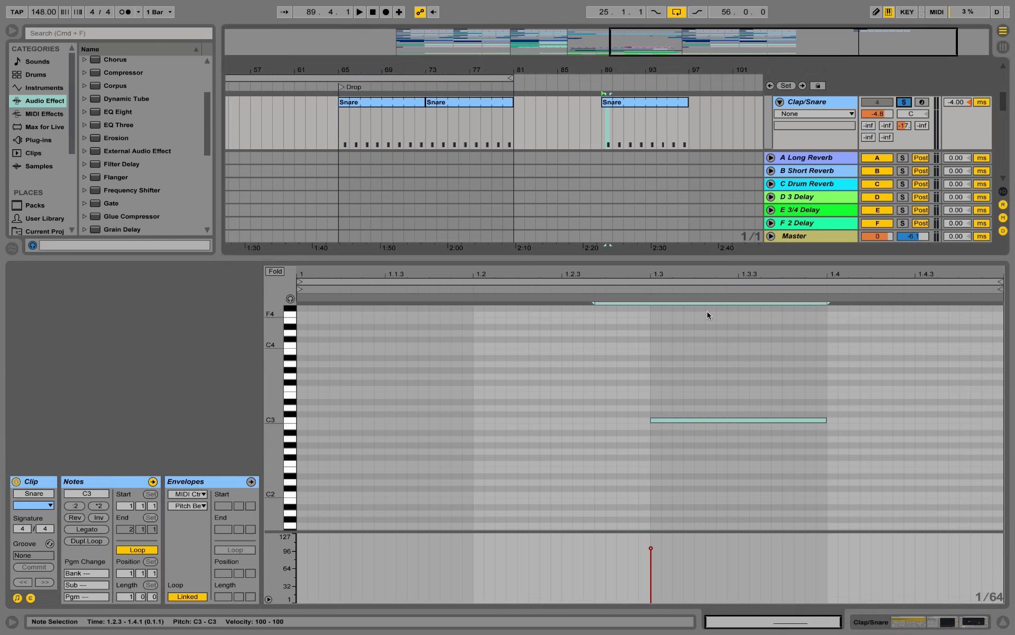
left_click_drag(474, 388, 852, 493)
Step: Return to the snare's device chain, collapse the Compressor to reveal the EQ Eight, and play the soloed snare
left_click(929, 622)
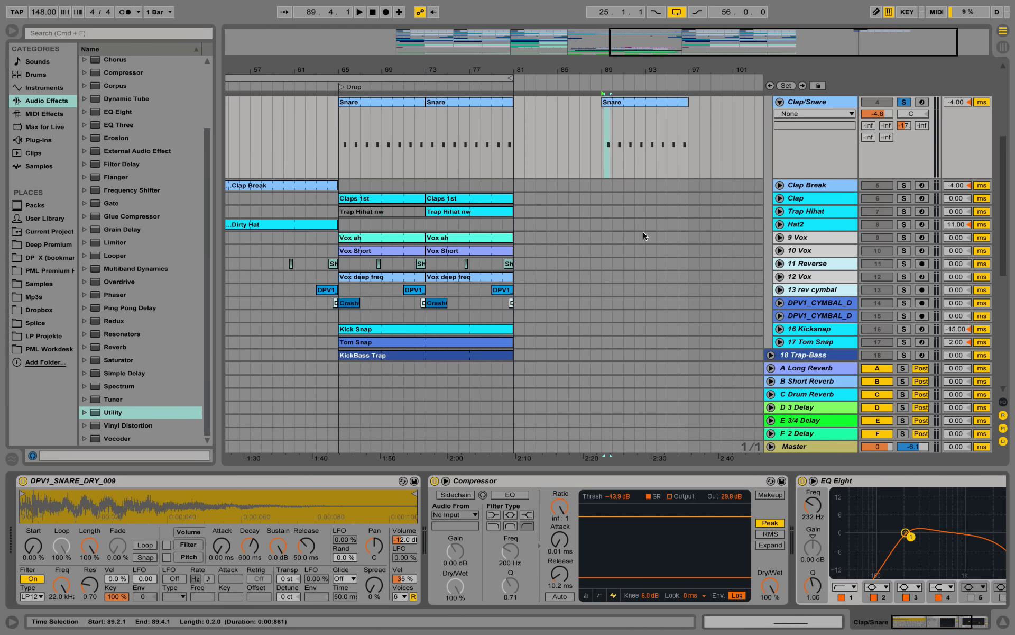
double_click(611, 478)
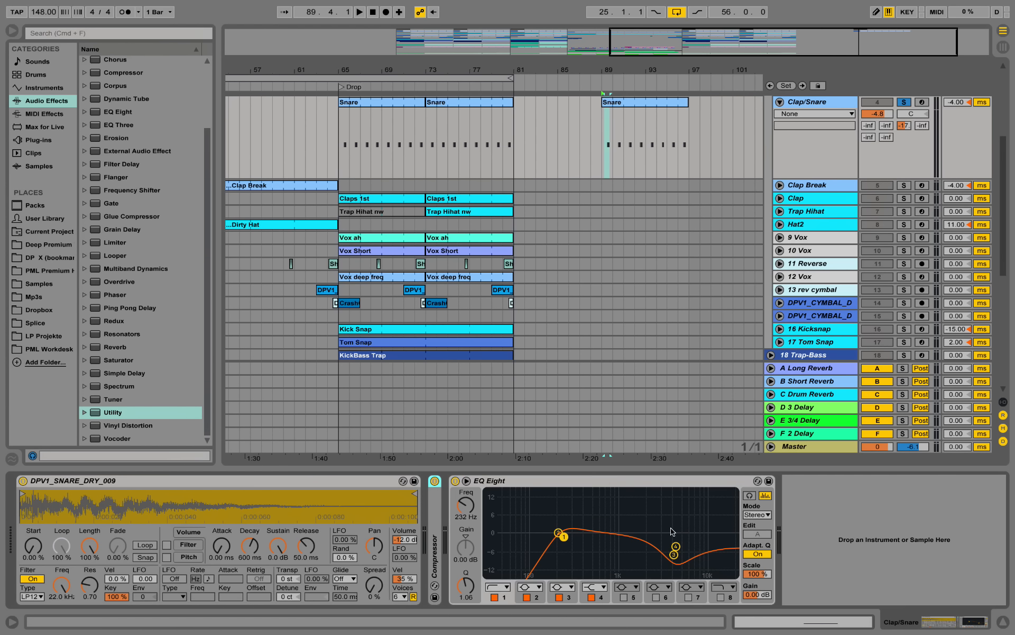
key("space")
left_click(799, 151)
Step: Play the soloed snare at bar 89, unsolo its track to hear it together with the claps, and stop playback
scroll(799, 151, "up", 1)
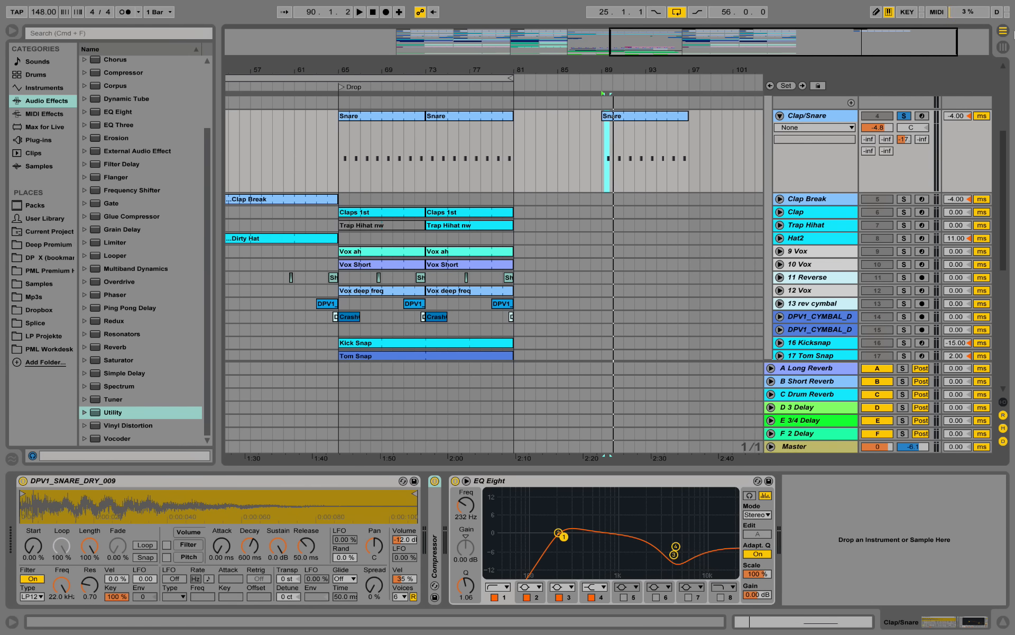
scroll(905, 141, "up", 2)
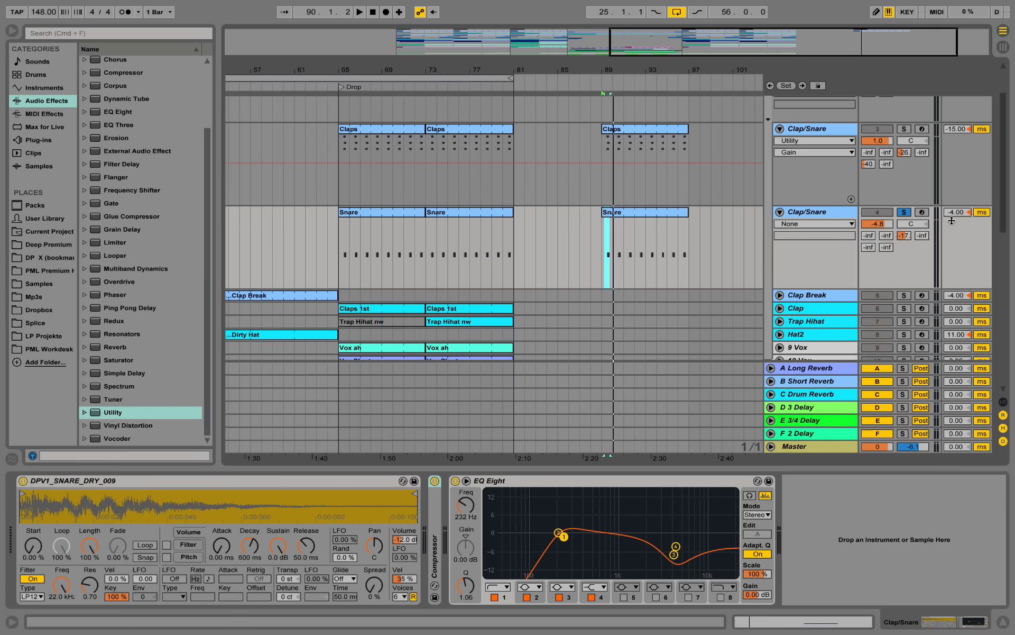
key("space")
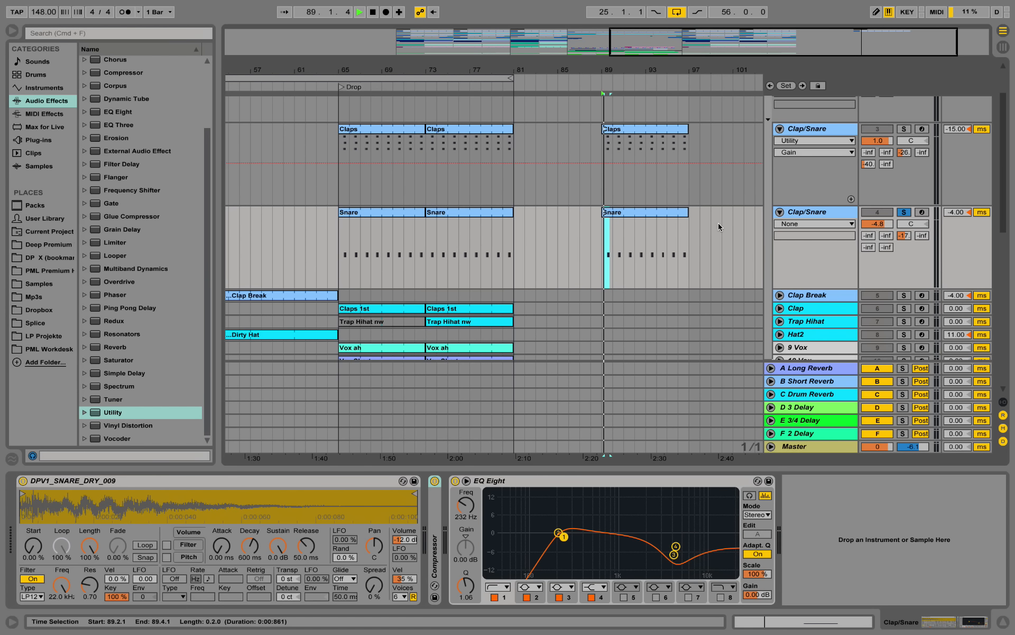
left_click(904, 212)
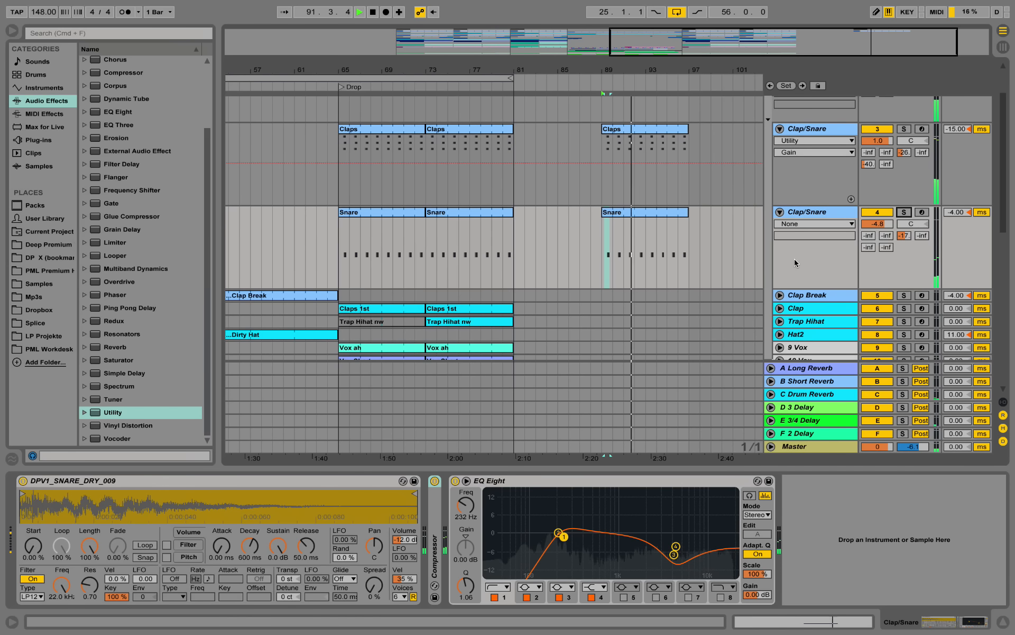
key("space")
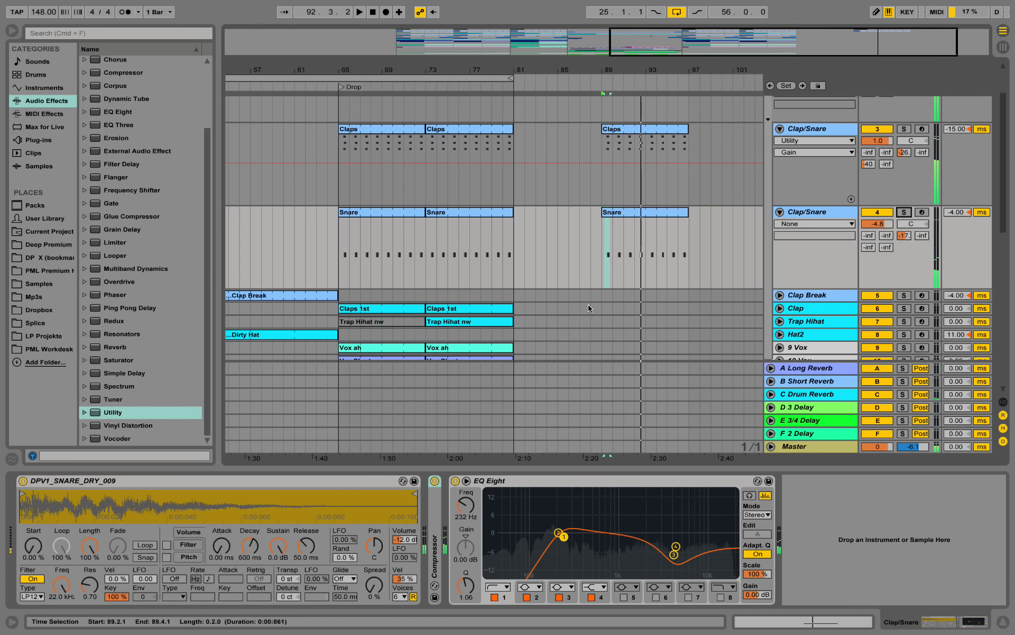
Step: Copy the Claps 1st clip from bar 73 to bar 89 and unfold the Clap track
left_click(471, 309)
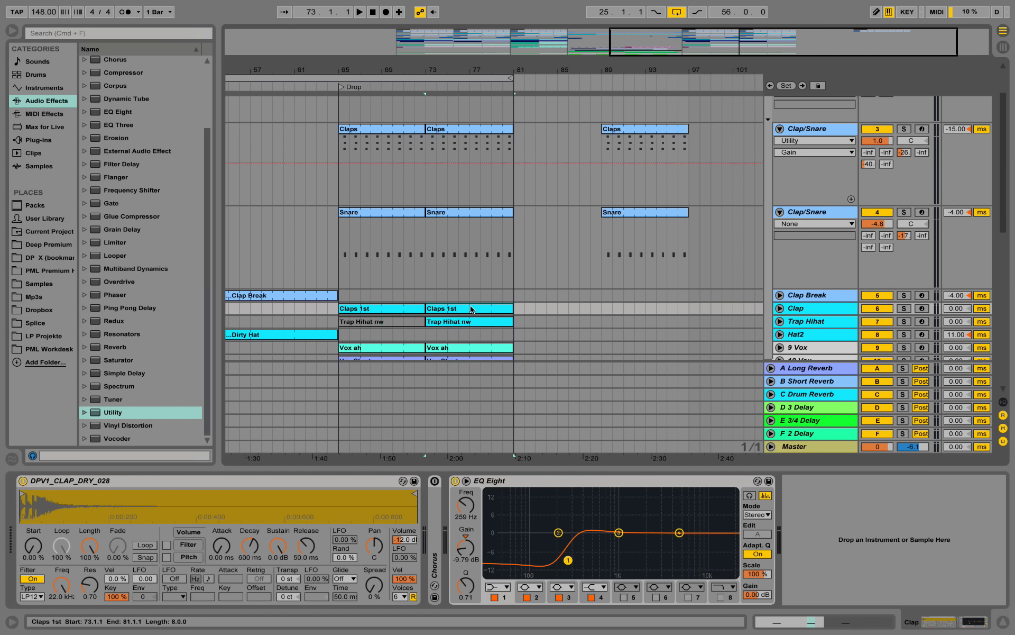
left_click_drag(463, 307, 629, 313)
left_click(778, 309)
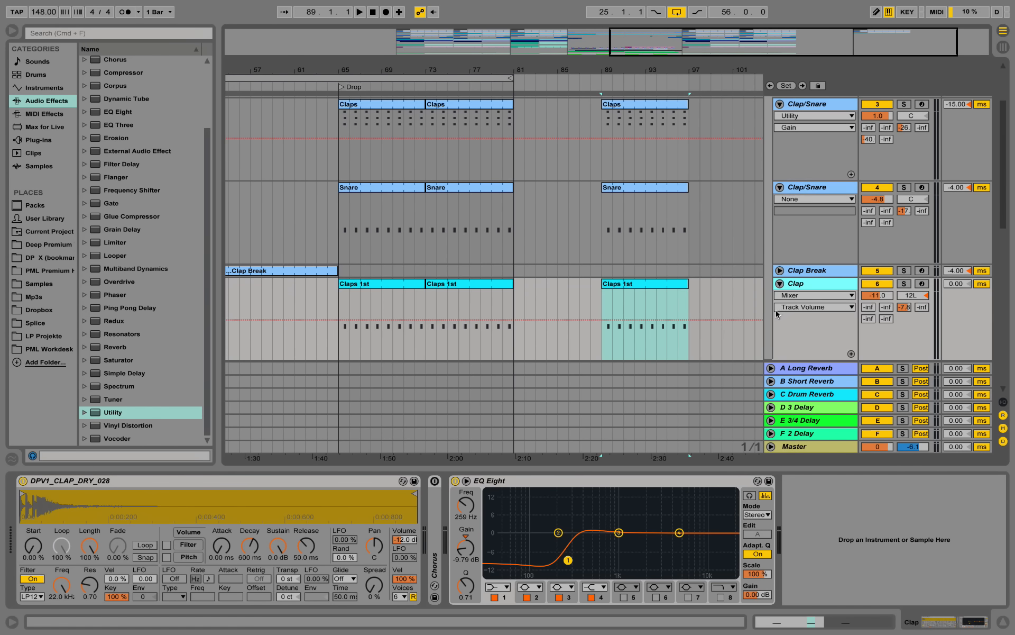
Step: Play the layered Claps, Snare and Claps 1st clips from bar 89, with the arrangement enlarged to compare their note positions
key("space")
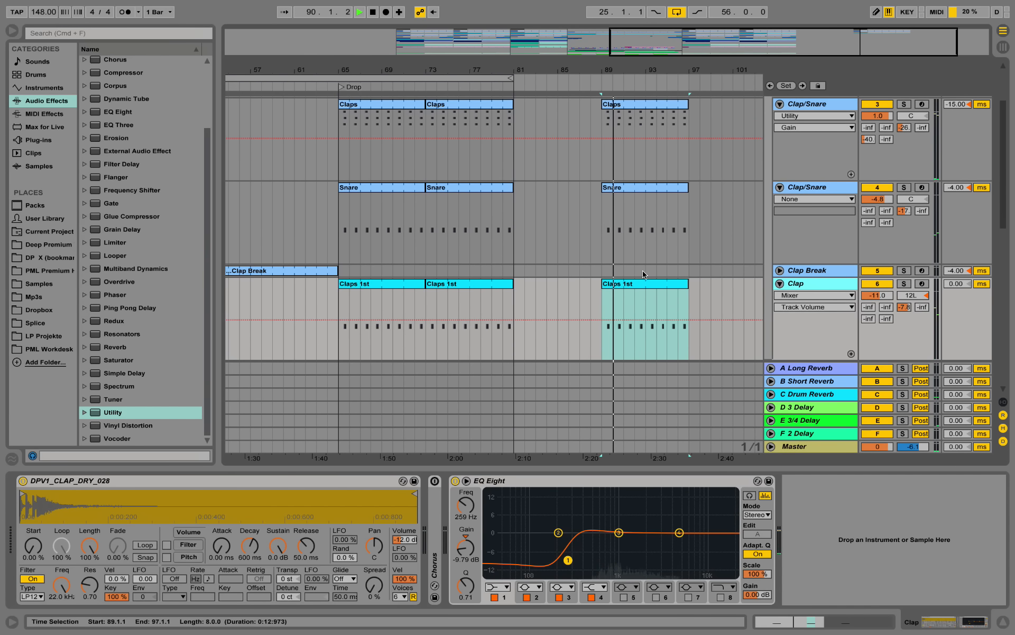
key("space")
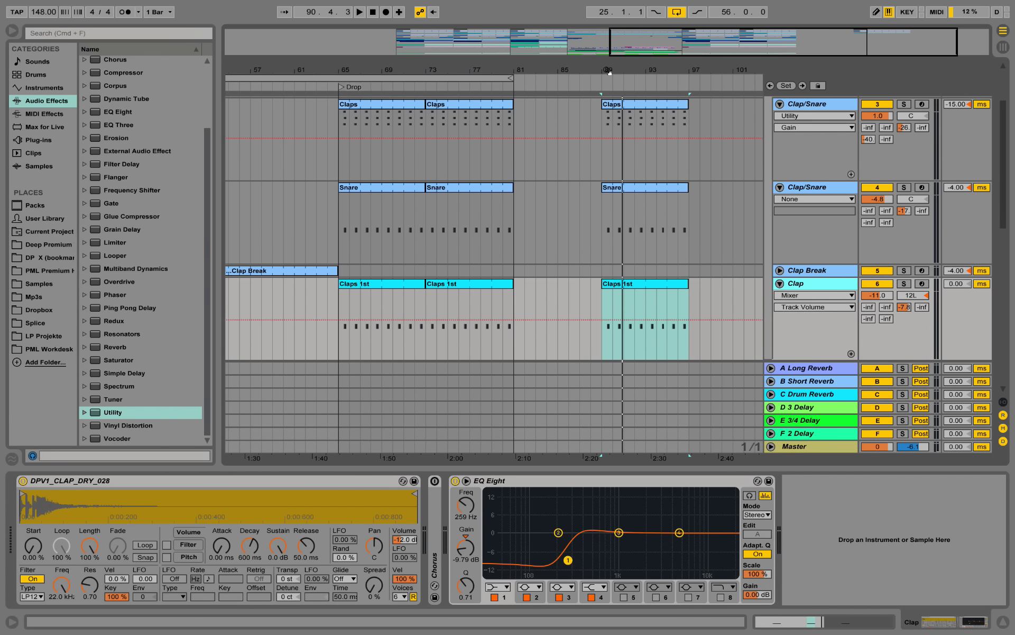
key("plus")
mouse_move(563, 65)
left_mouse_down()
mouse_move(563, 105)
mouse_move(563, 81)
left_mouse_up()
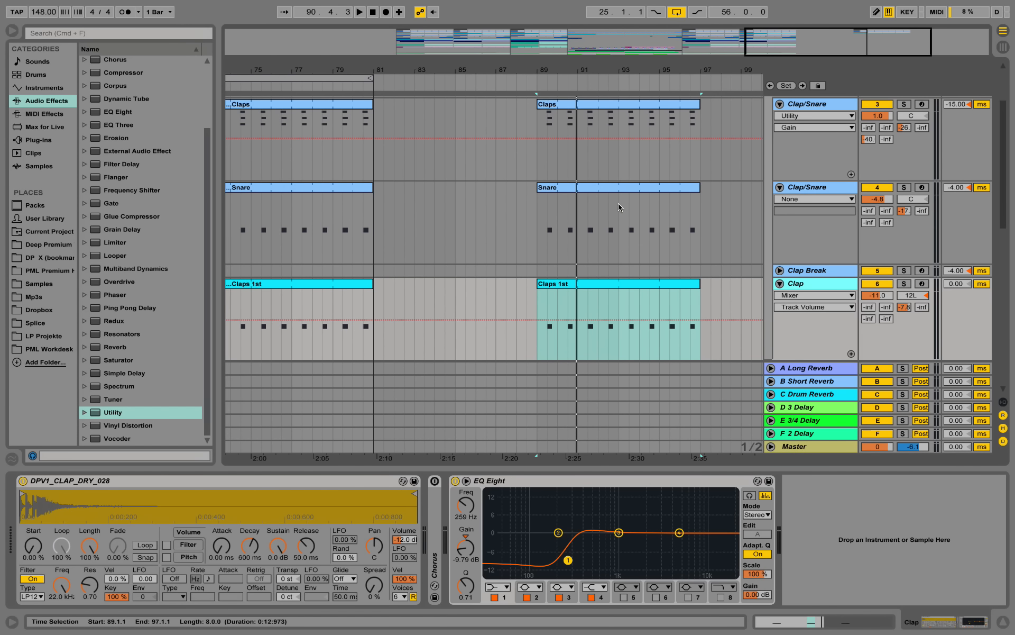
scroll(618, 206, "down", 2)
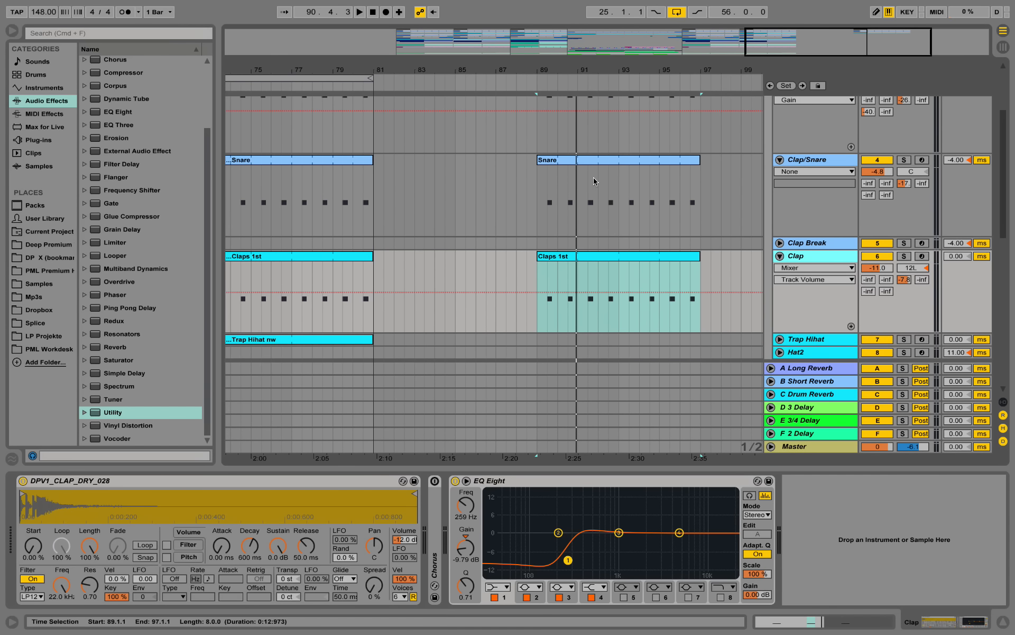
scroll(587, 199, "down", 2)
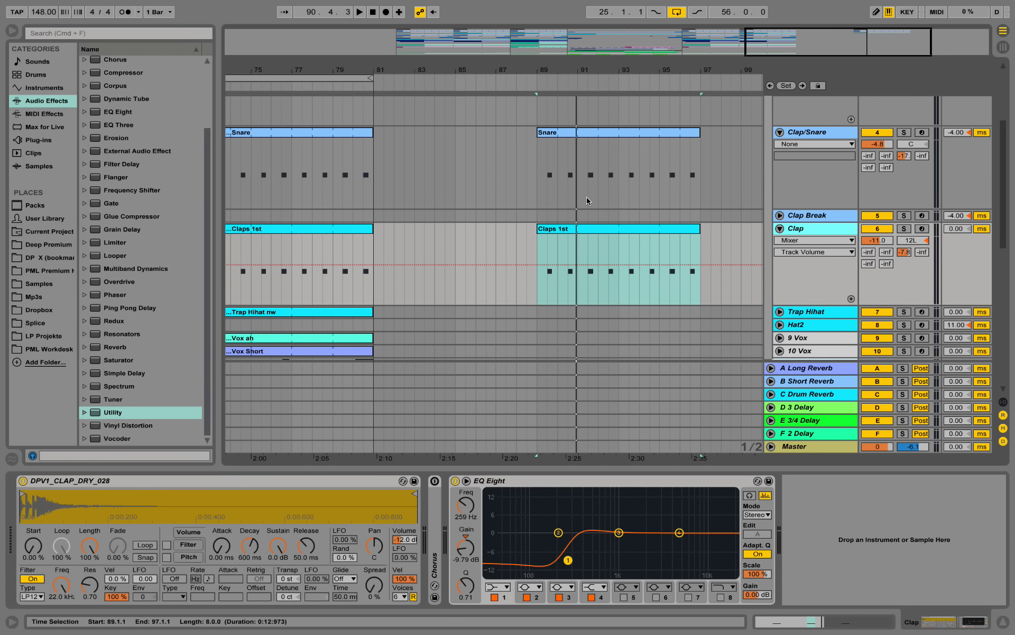
key("space")
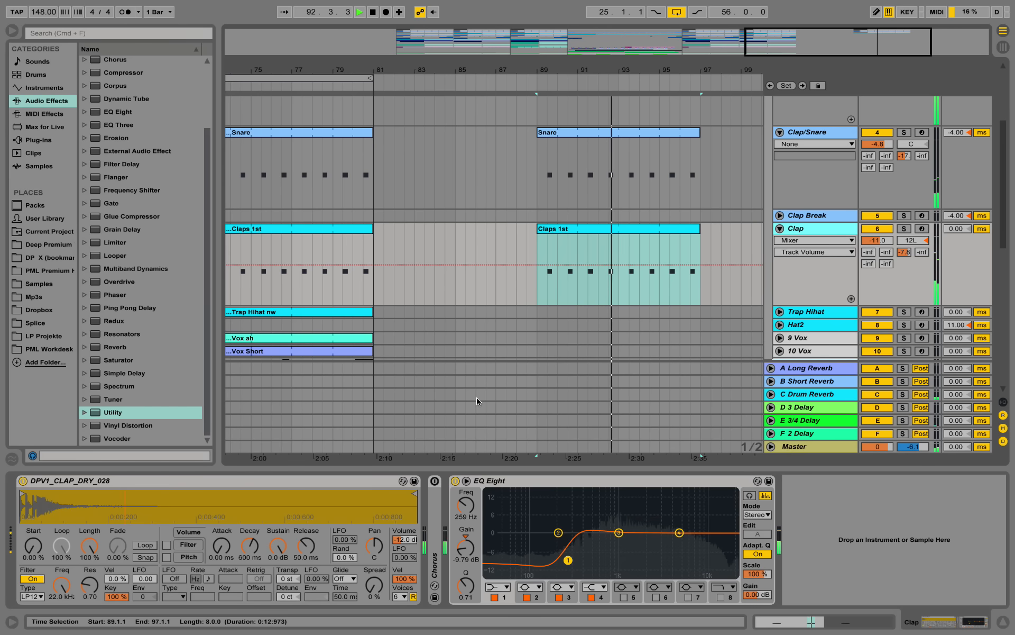
key("space")
Step: Bypass the Clap track's EQ Eight, switch off the C Drum Reverb return, and play the layered claps after each change
left_click(455, 481)
key("space")
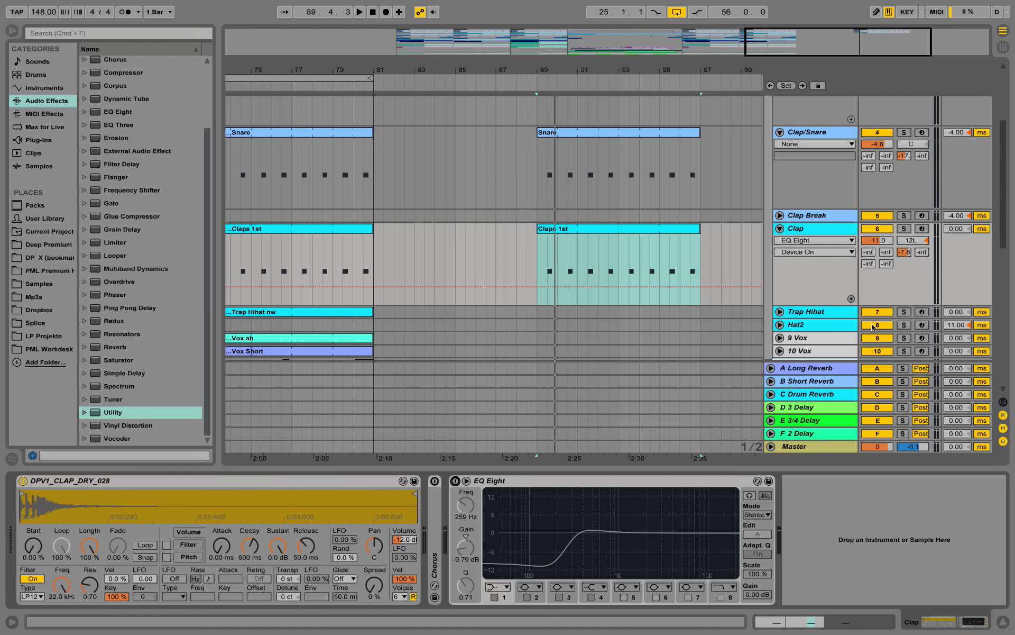
left_click(875, 395)
key("space")
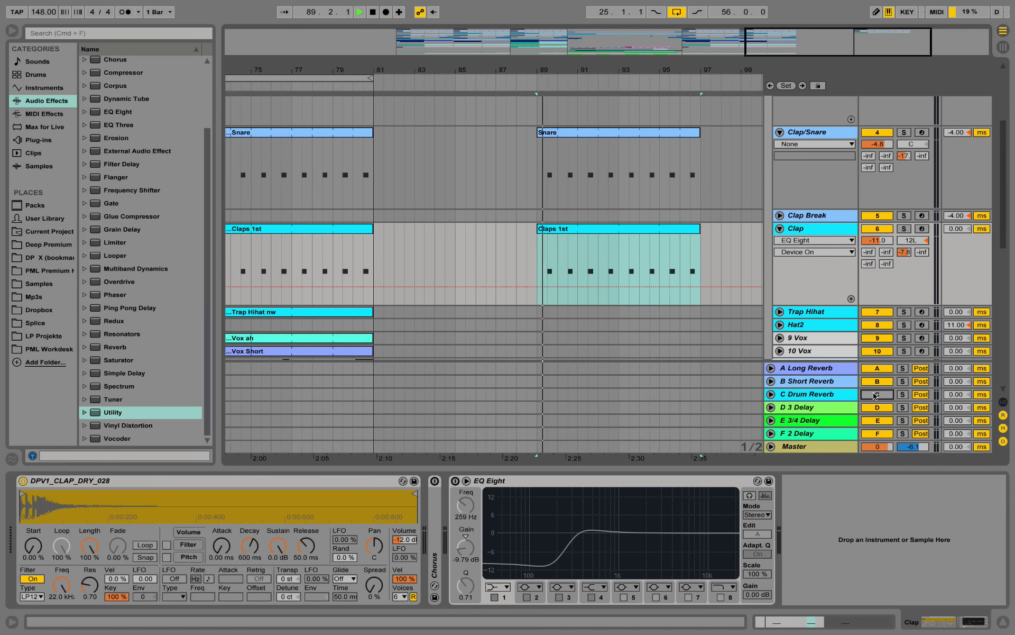
Step: Solo the Clap track to hear it without the EQ Eight and drum reverb, and stop playback
left_click(906, 229)
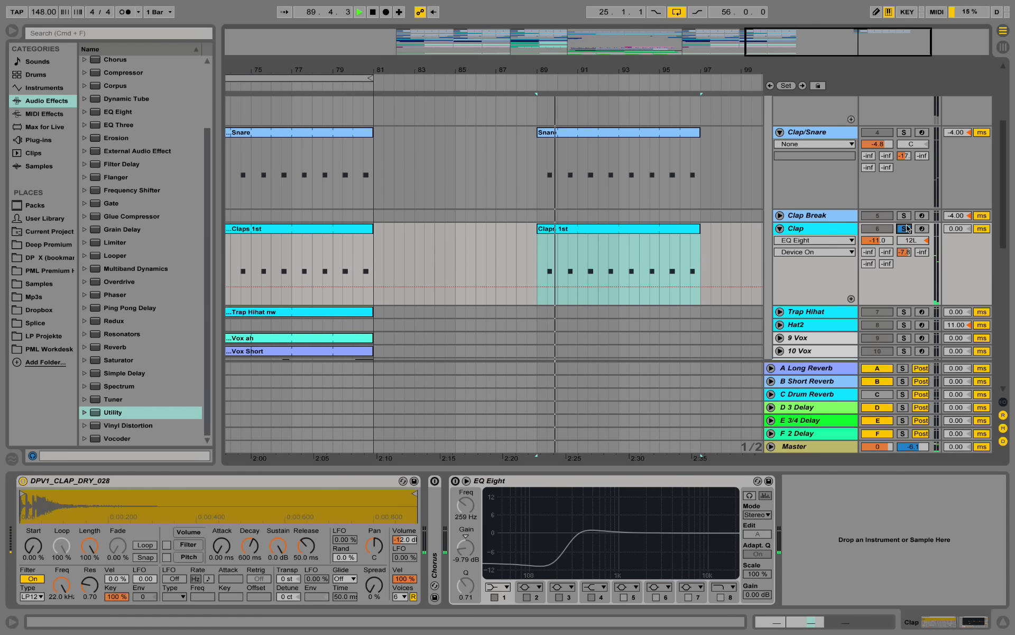
key("space")
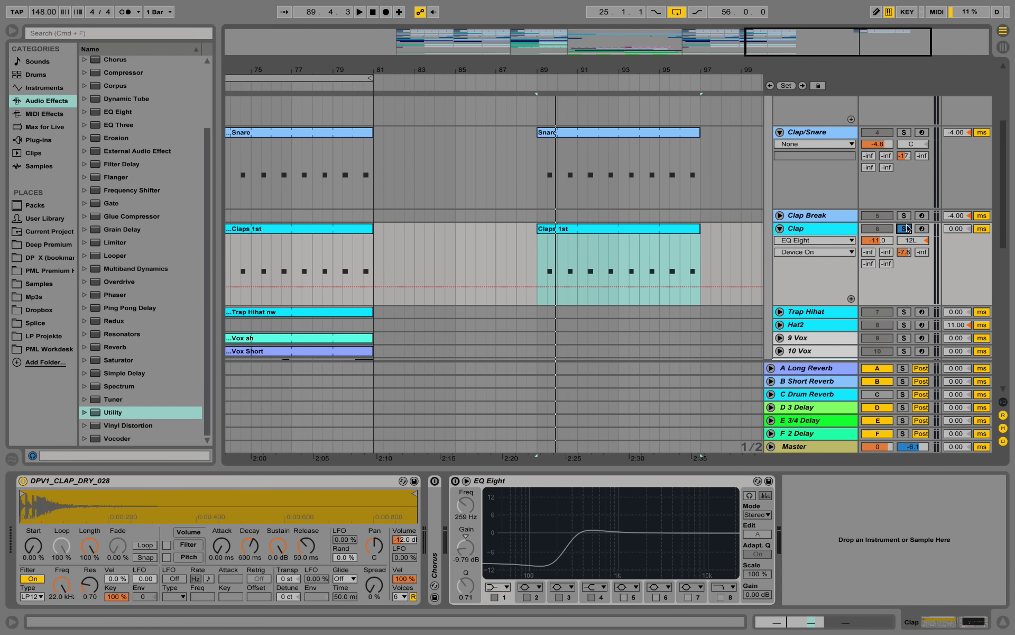
Step: Try both notes of the Claps 1st clip at bar 89 on C4 and C2, return them to C3 and play the clip
double_click(639, 236)
left_click_drag(359, 444, 580, 523)
left_click_drag(337, 388, 662, 544)
key("shift+Up")
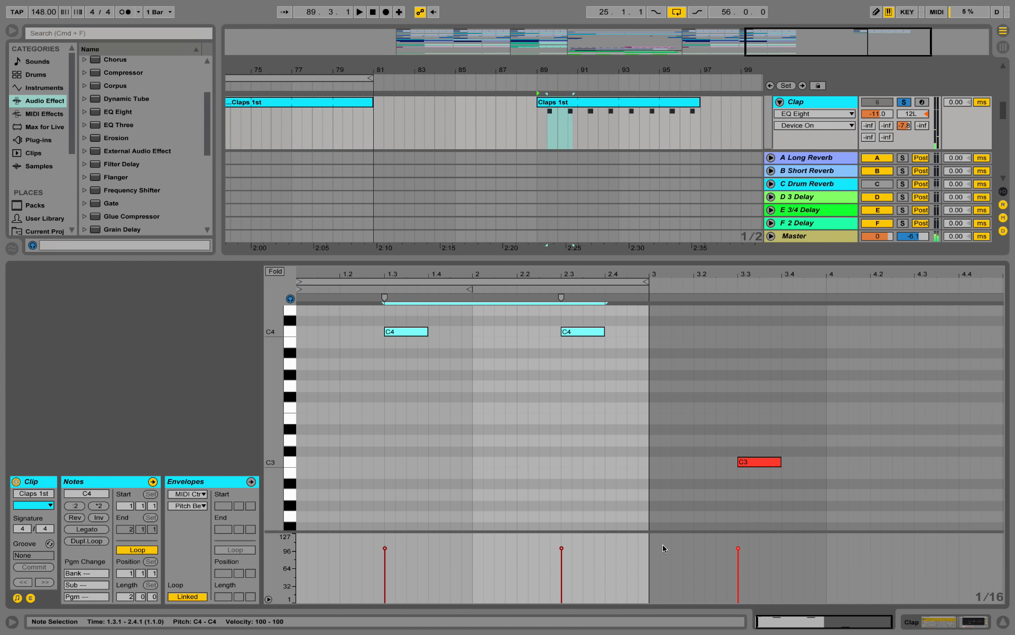
key("shift+Down")
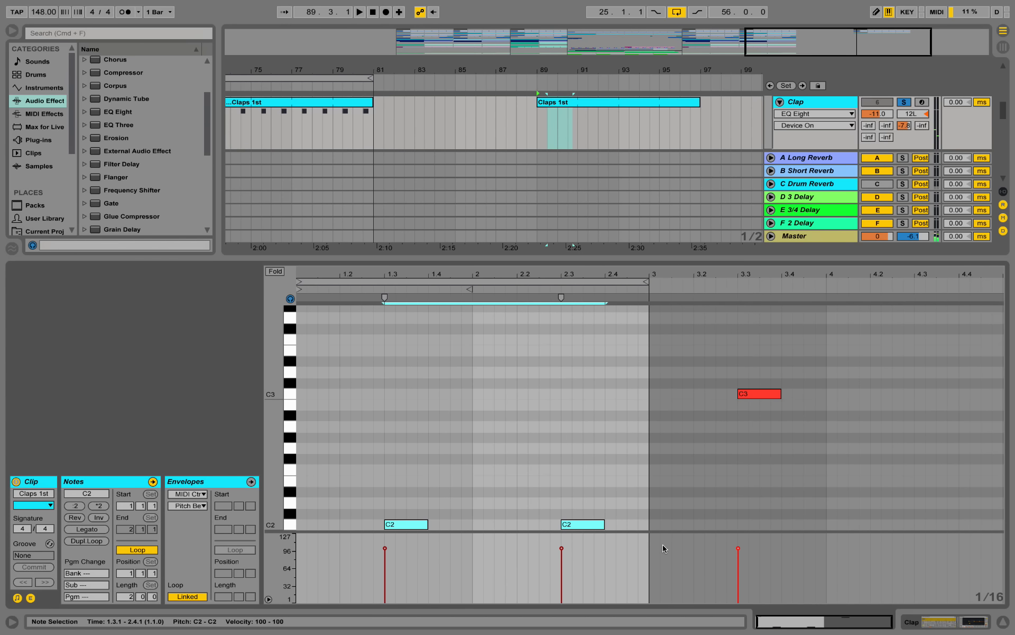
key("space")
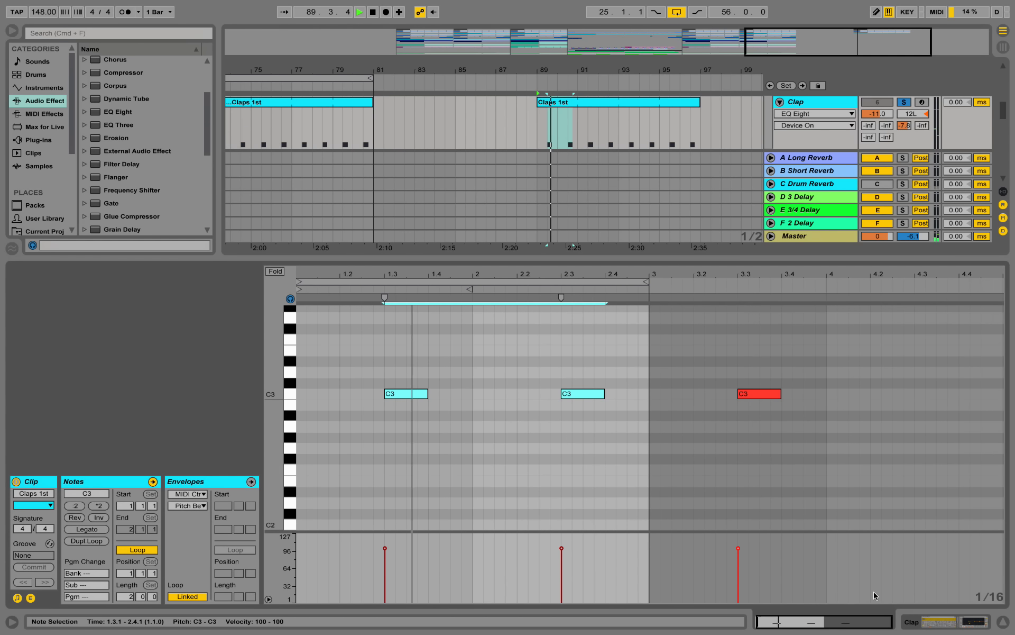
Step: Switch the Clap track's EQ Eight and the C Drum Reverb return back on, and play the soloed claps
left_click(941, 621)
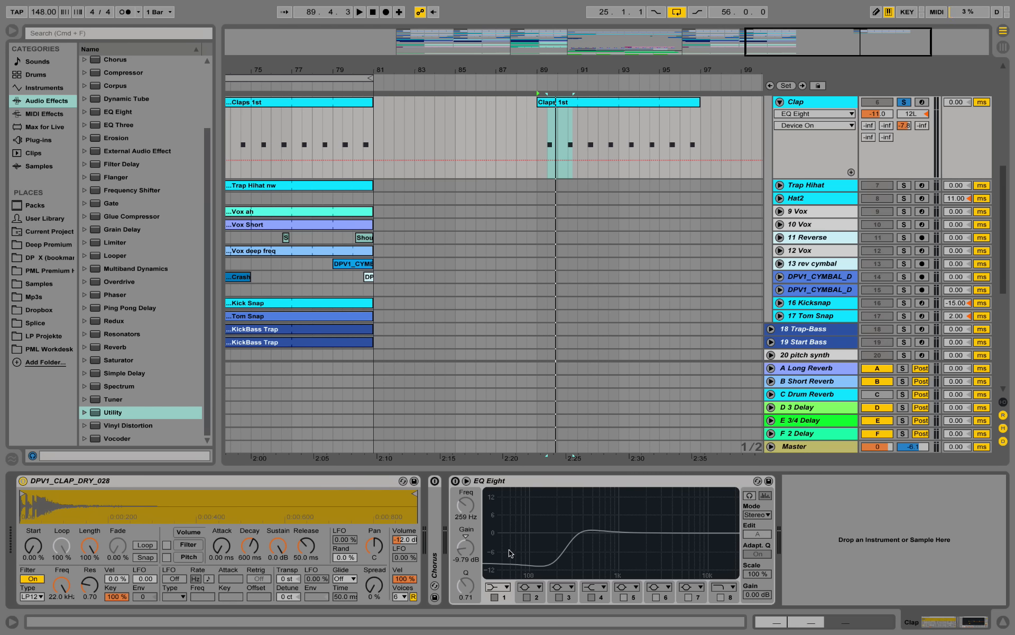
left_click(455, 480)
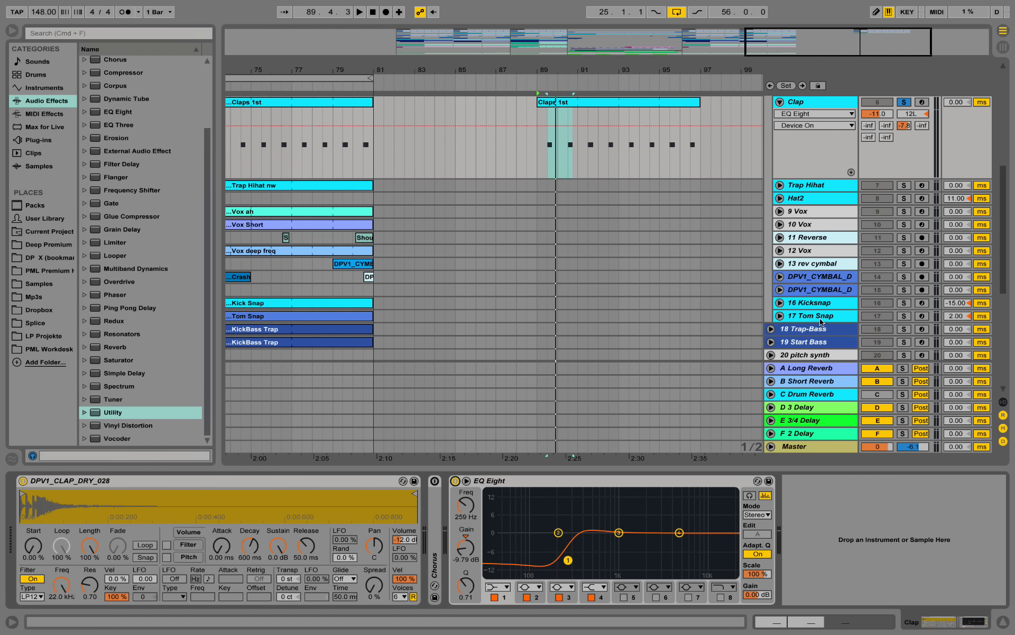
left_click(882, 393)
scroll(687, 264, "up", 2)
key("space")
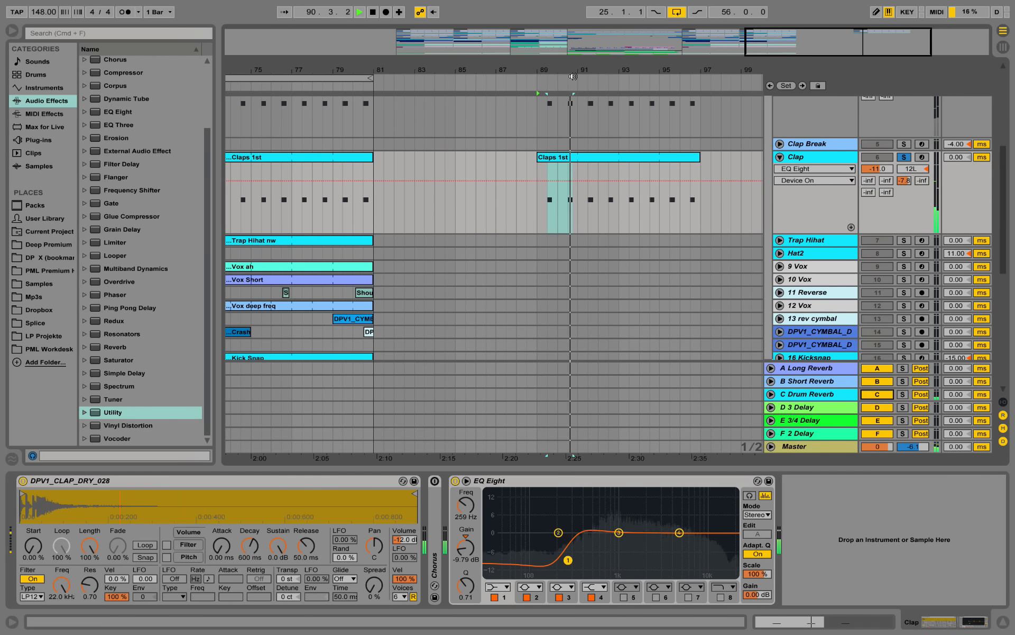
key("space")
Step: Copy the Trap Hihat nw clip from bar 73 to bar 89
left_click_drag(573, 71, 548, 68)
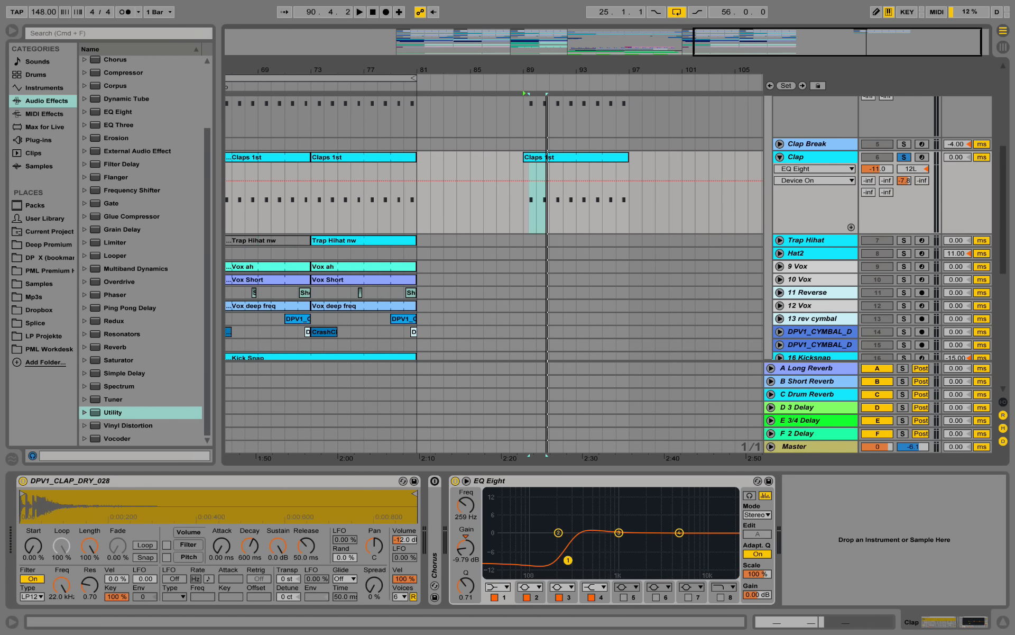
left_click(384, 243)
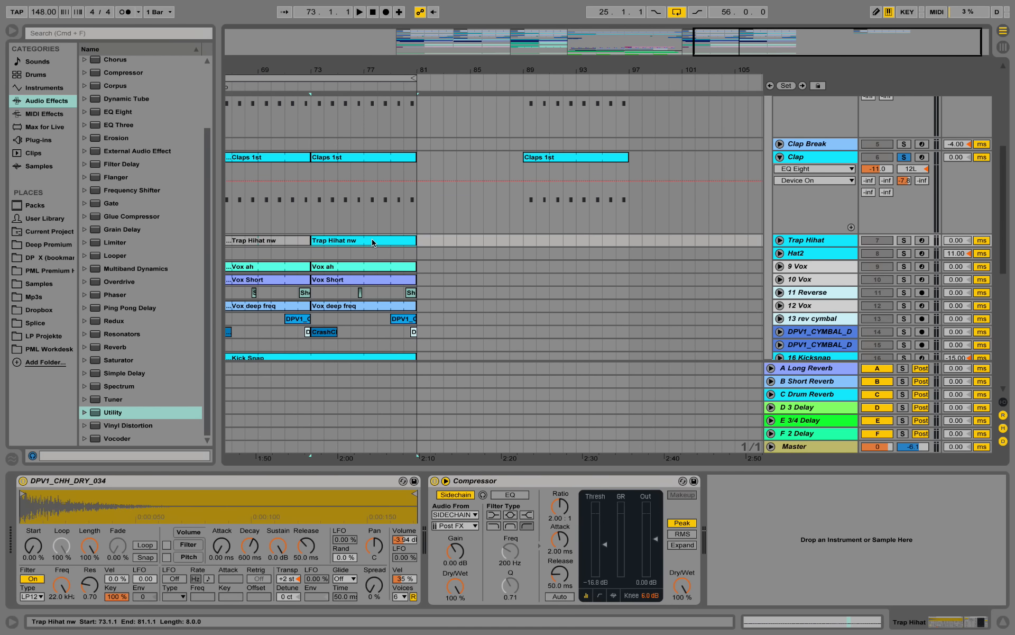
left_click_drag(373, 242, 617, 240)
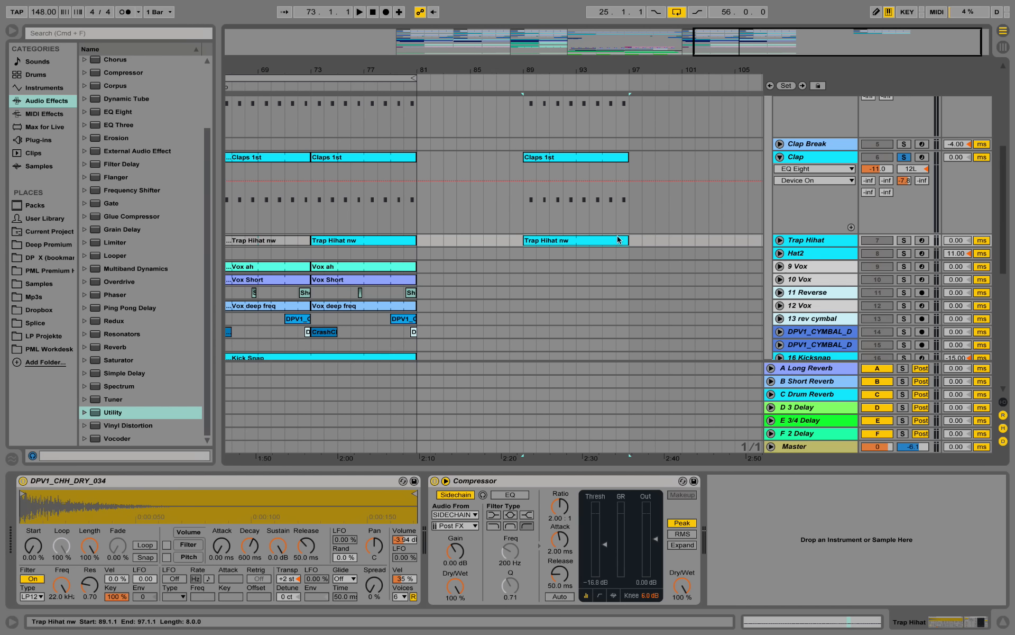
Step: Solo the Trap Hihat track and play its copied clip from bar 89 while examining the note rolls and the track's devices
double_click(590, 239)
key("space")
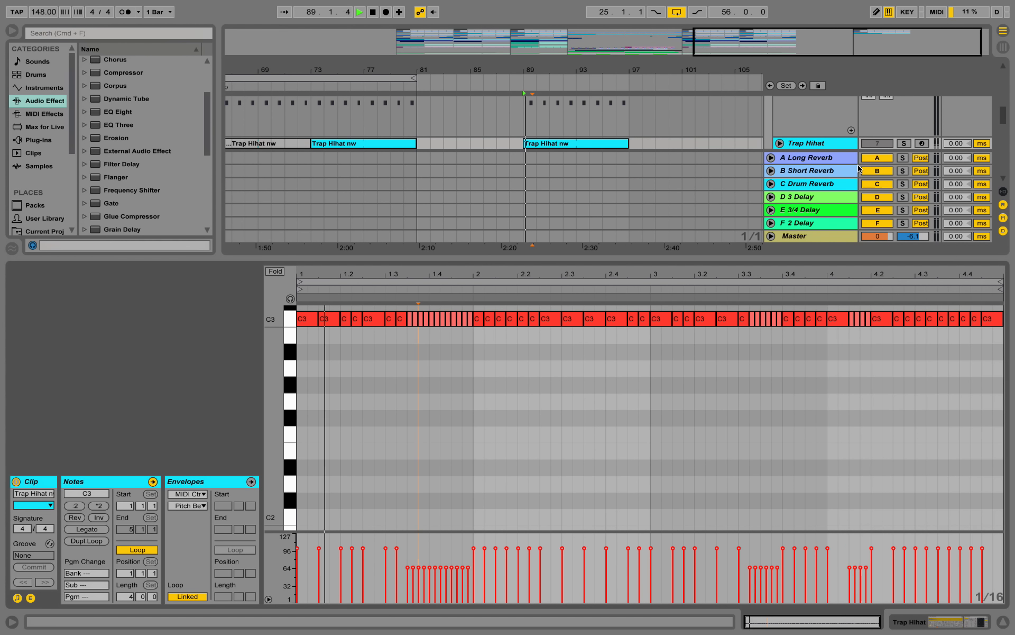
left_click(904, 143)
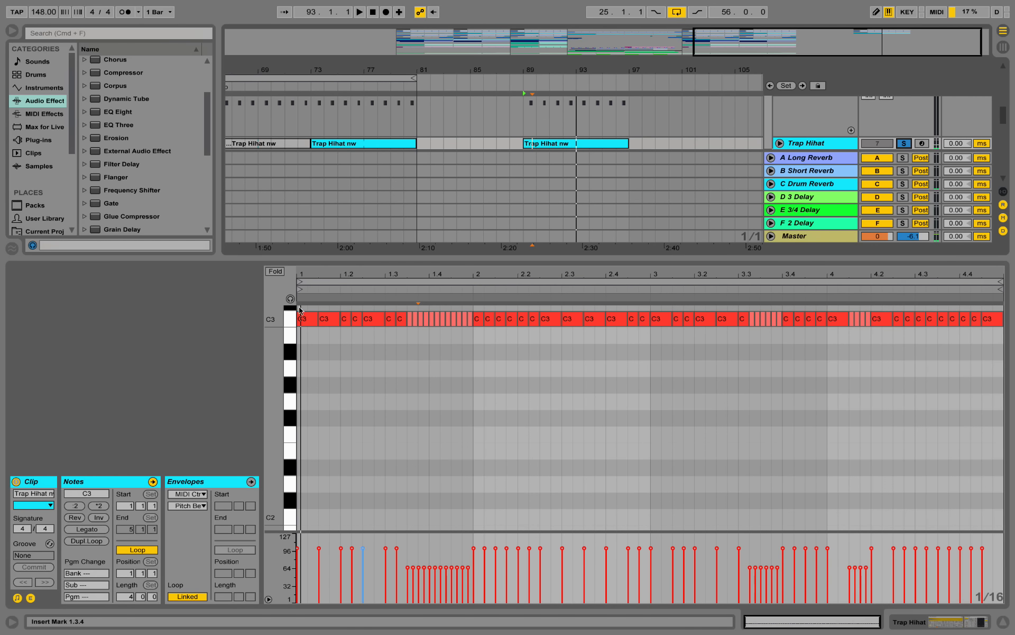
mouse_move(415, 272)
left_mouse_down()
mouse_move(427, 370)
mouse_move(470, 317)
mouse_move(470, 286)
mouse_move(420, 273)
left_mouse_up()
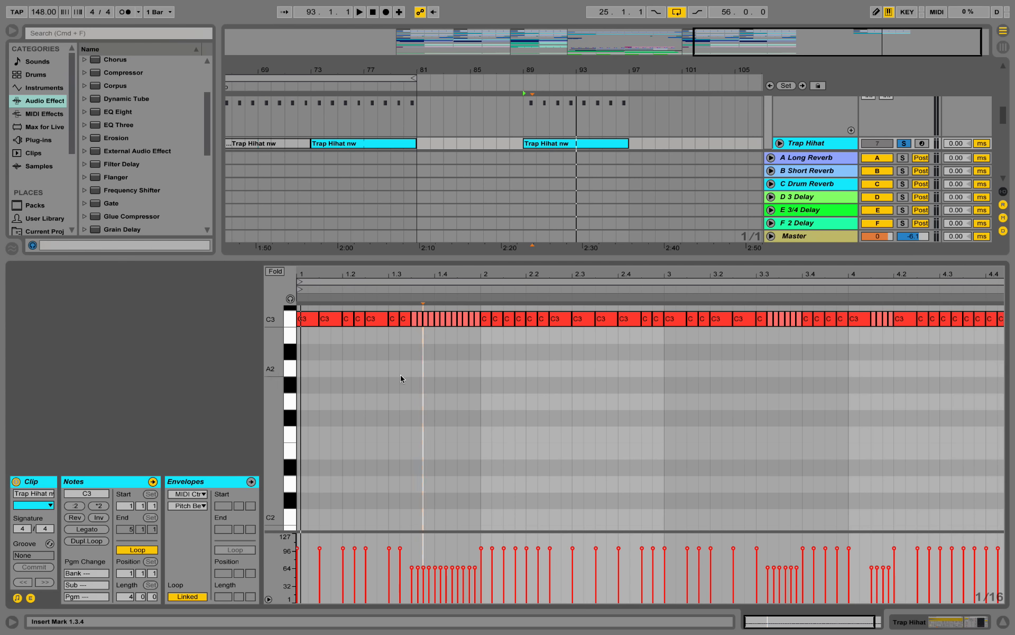
scroll(410, 398, "up", 3)
key("space")
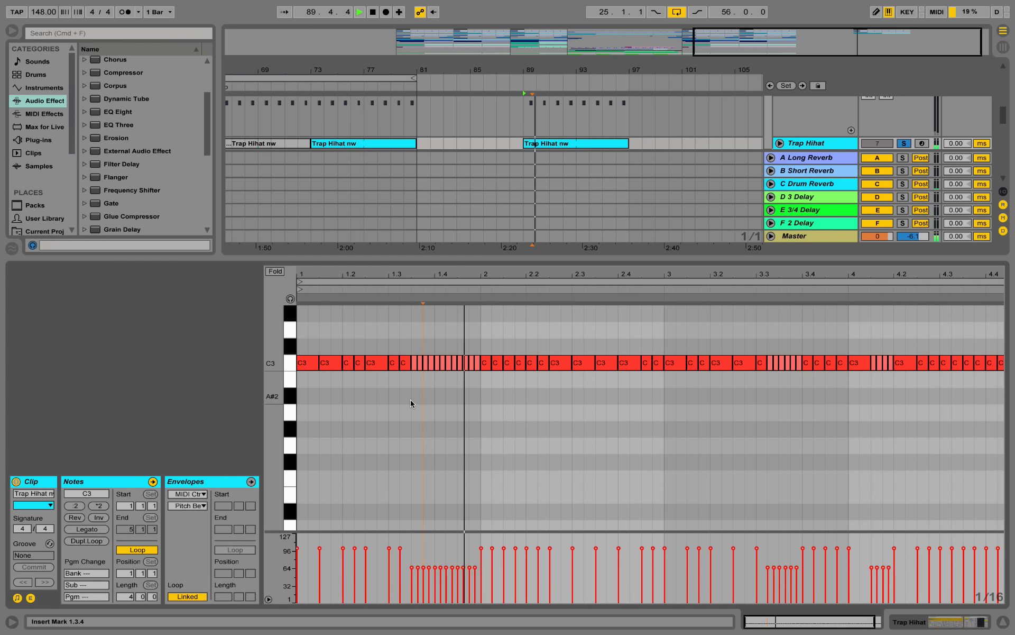
left_click(958, 614)
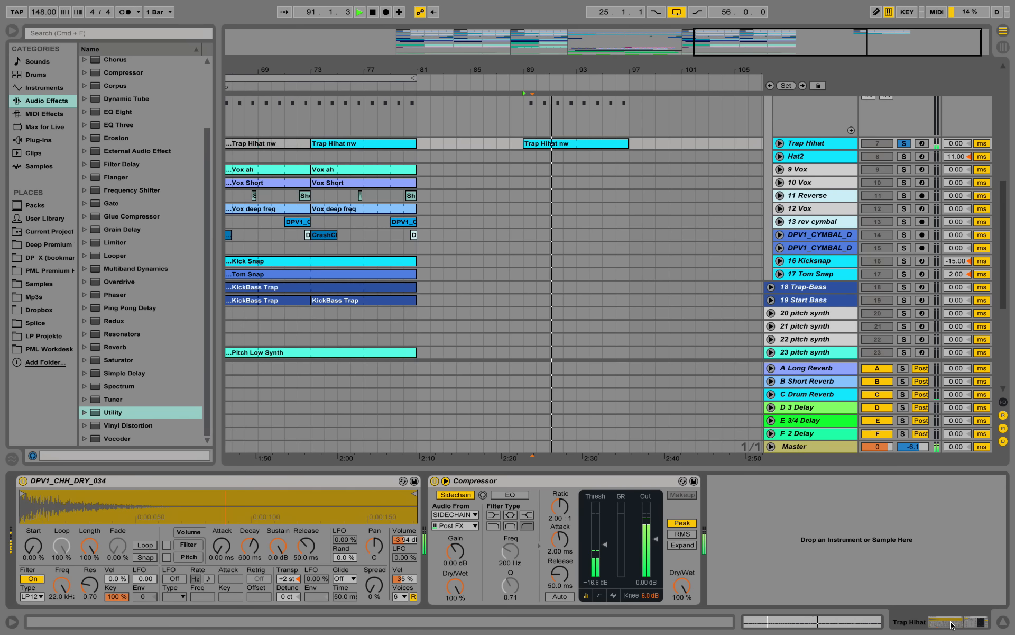
key("space")
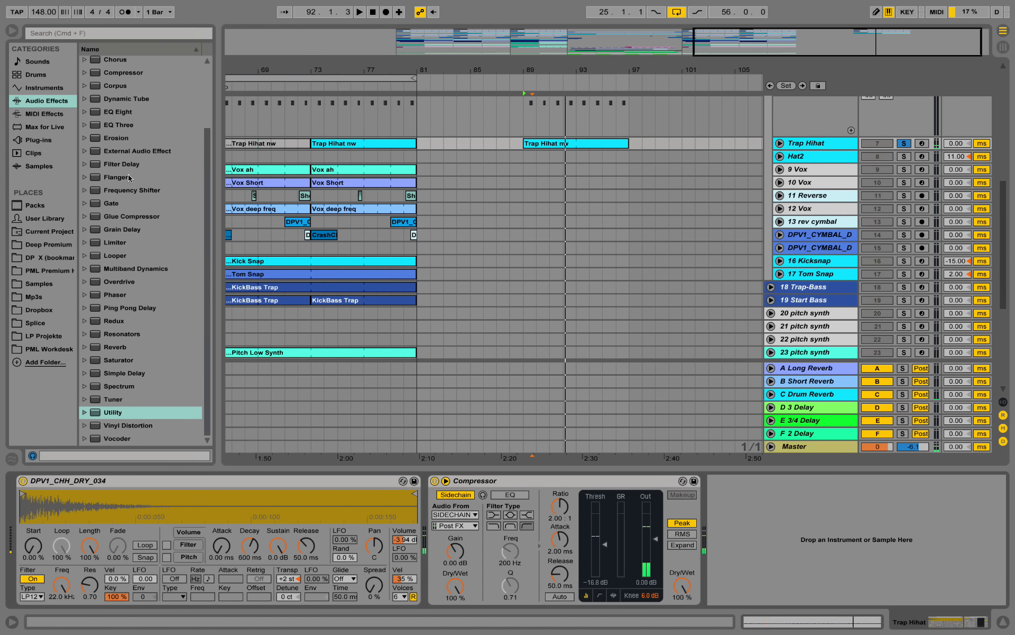
Step: Insert a Chorus before the Trap Hihat track's Compressor, set its Dry/Wet to 25 %, and play the hi-hats
scroll(102, 158, "up", 2)
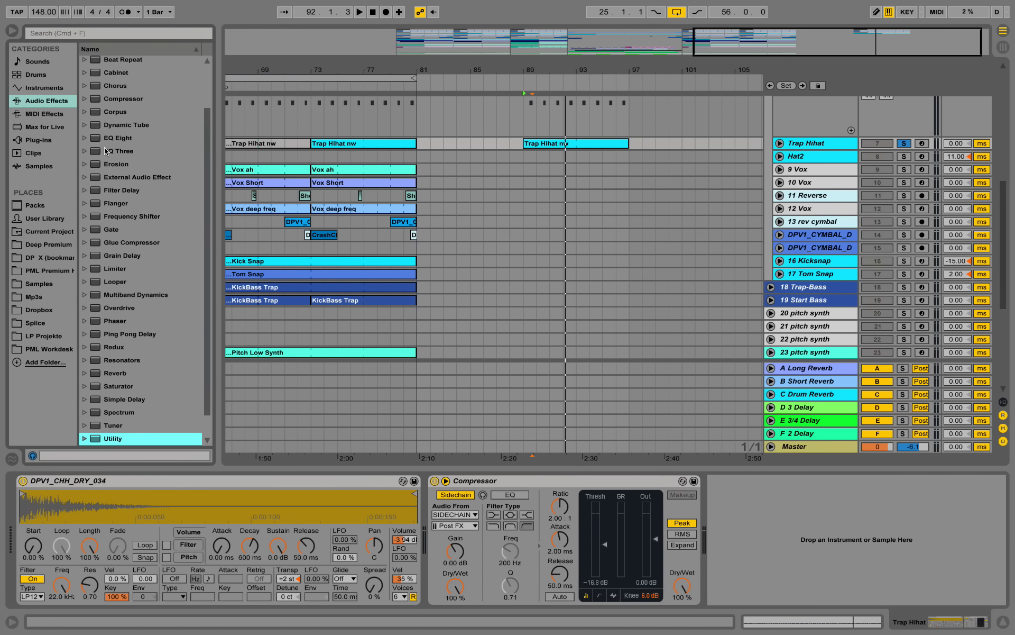
mouse_move(112, 87)
left_mouse_down()
mouse_move(491, 529)
mouse_move(481, 525)
left_mouse_up()
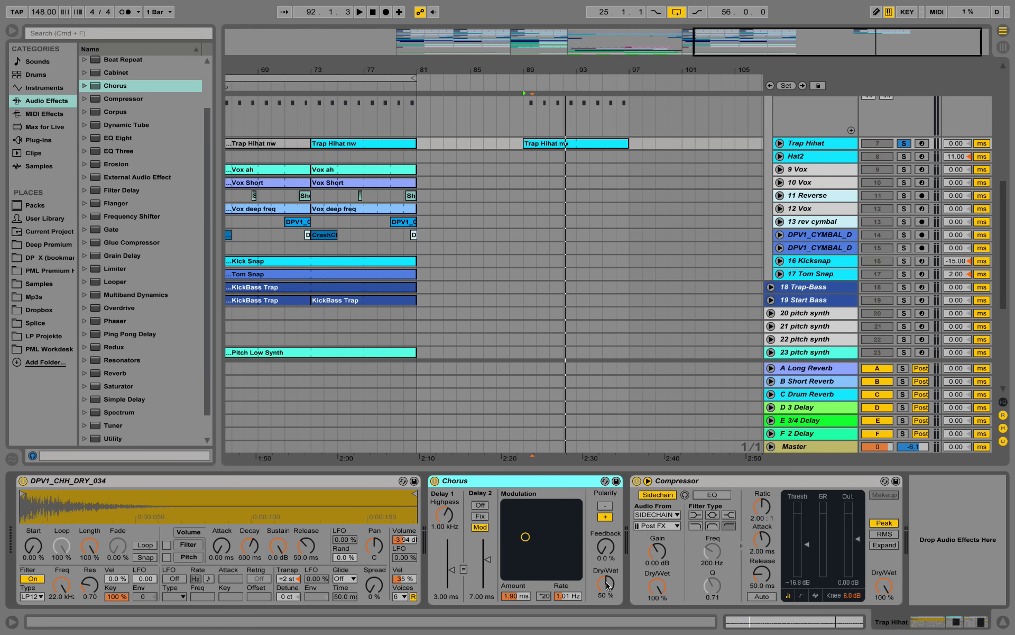
mouse_move(608, 585)
left_mouse_down()
mouse_move(608, 571)
mouse_move(608, 583)
left_mouse_up()
key("space")
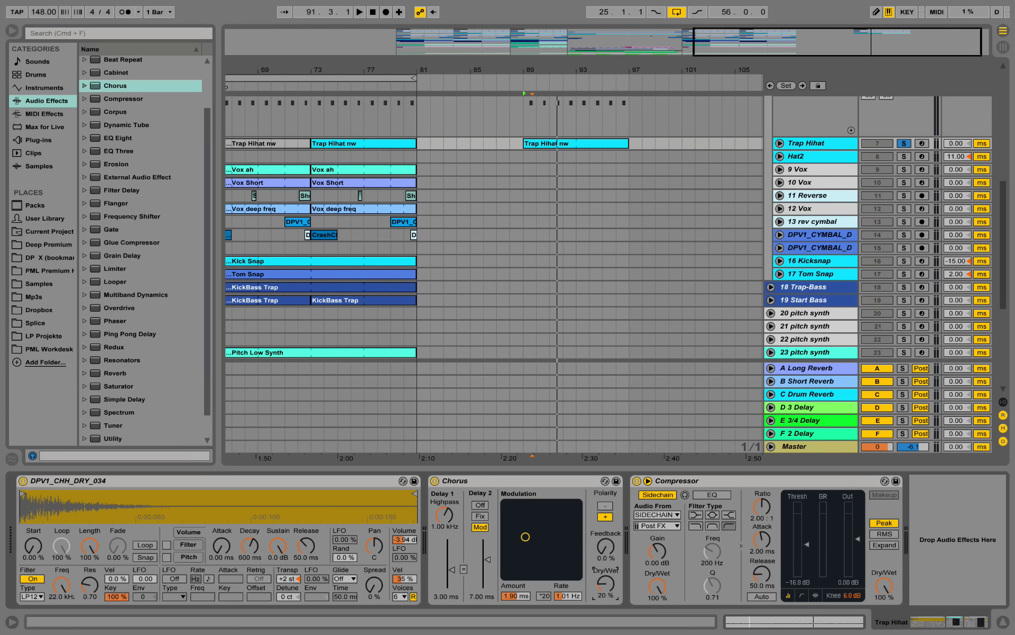
key("space")
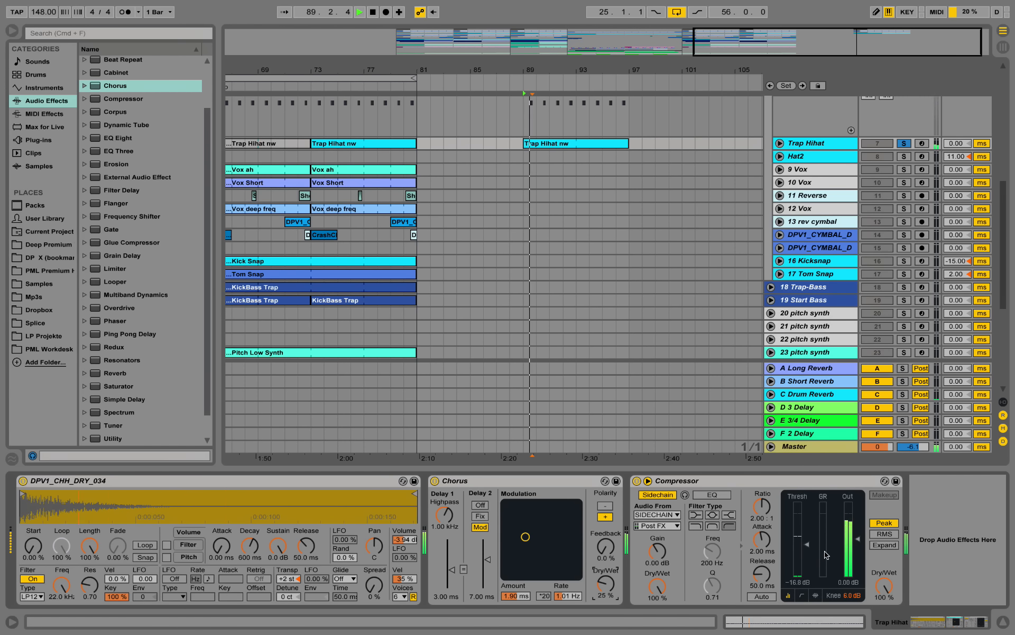
Step: Lower the Trap Hihat Compressor's threshold to -29.0 dB, unsolo the track and play the hi-hats together with the claps and snare
left_click_drag(807, 560, 808, 558)
key("space")
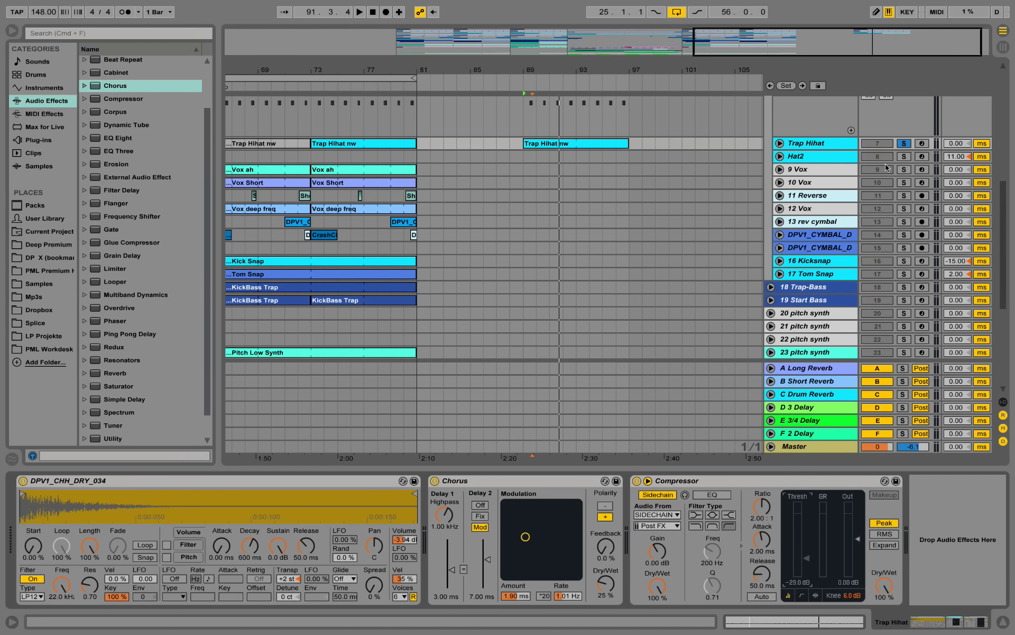
left_click(904, 144)
key("space")
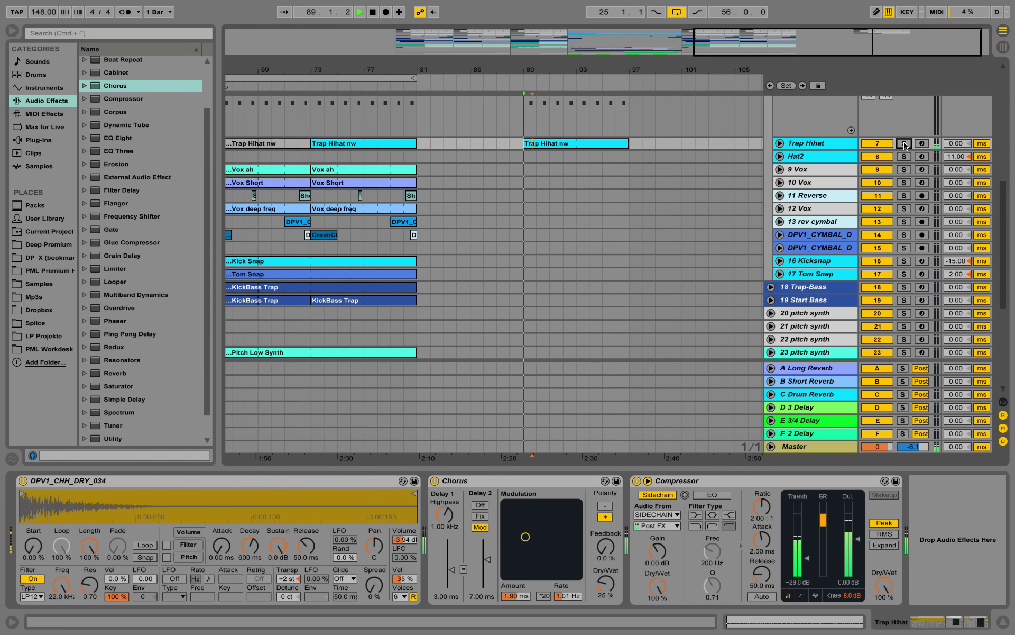
scroll(760, 198, "up", 2)
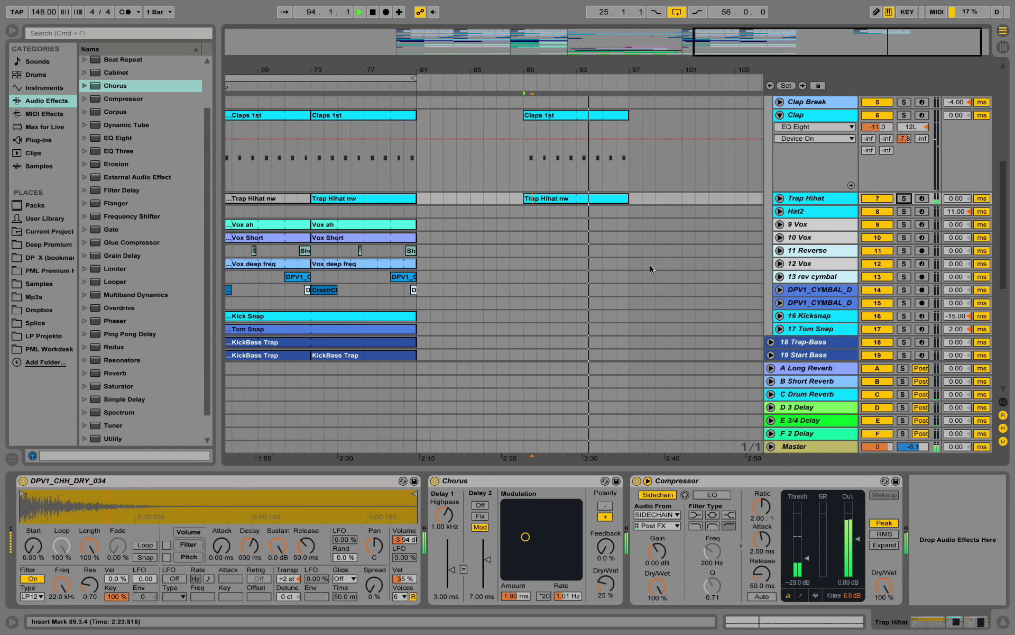
key("space")
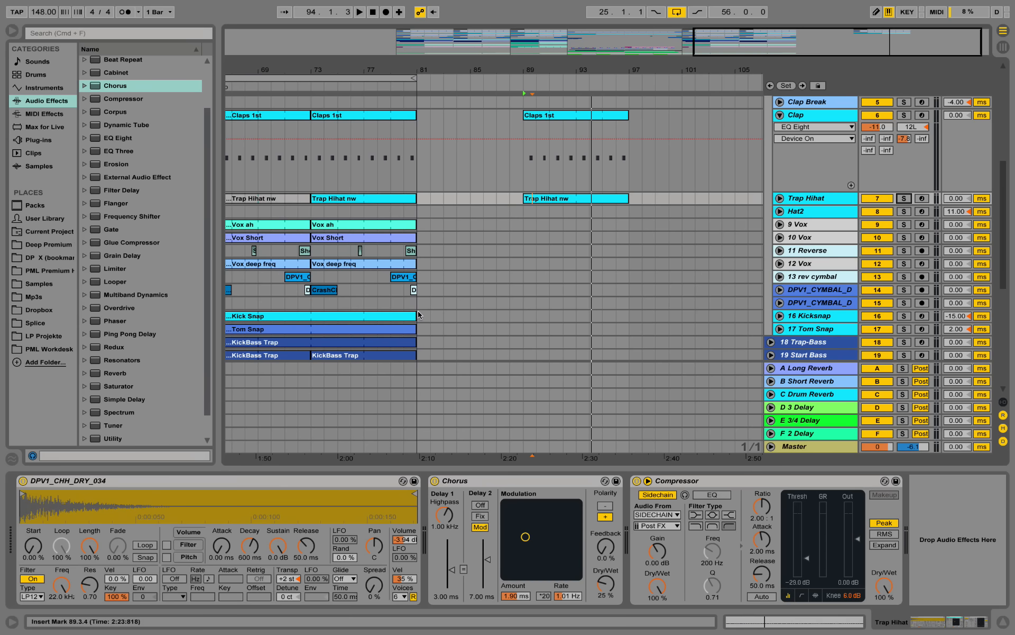
Step: Copy the Kick Snap clip from bar 73 to bar 89, unfold the Kicksnap track and play the copy
left_click_drag(431, 315, 535, 316)
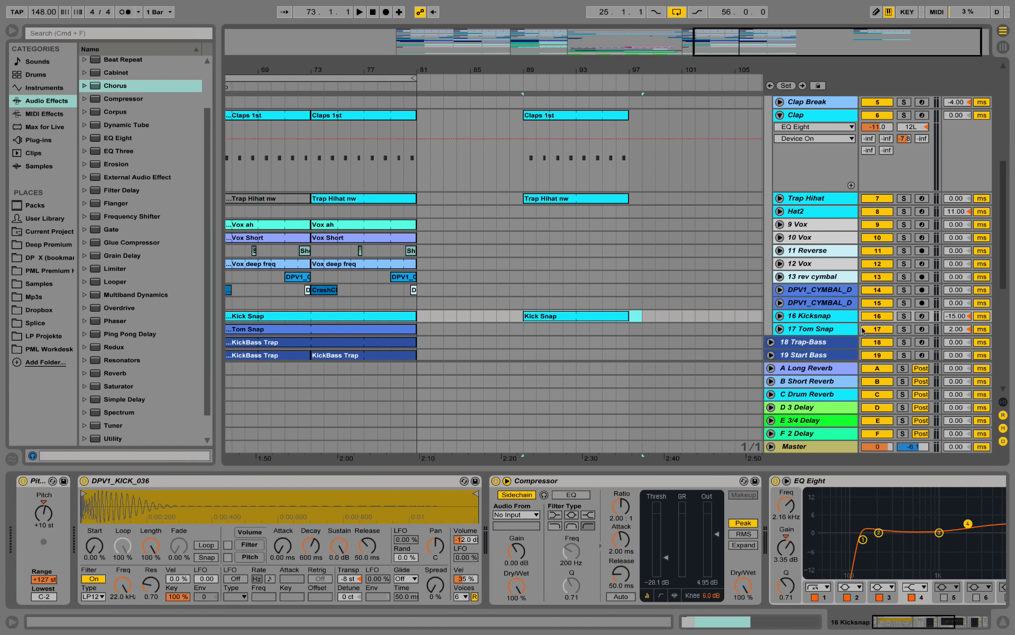
left_click(781, 316)
key("space")
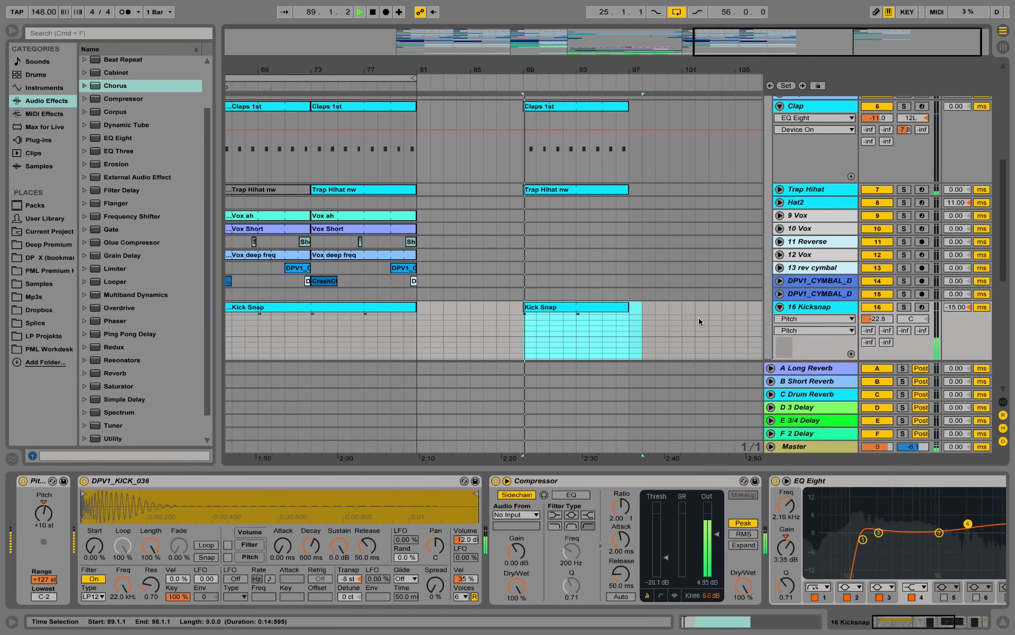
key("space")
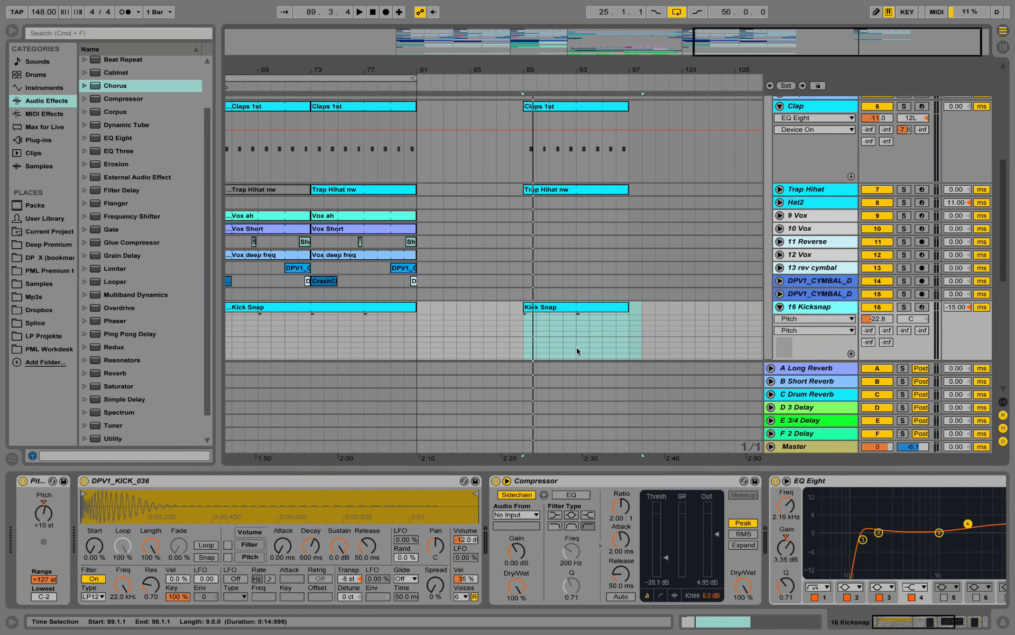
Step: Collapse the Kicksnap track's first Compressor, and open the copied Kick Snap clip with its first two G#2 notes selected
left_click(557, 482)
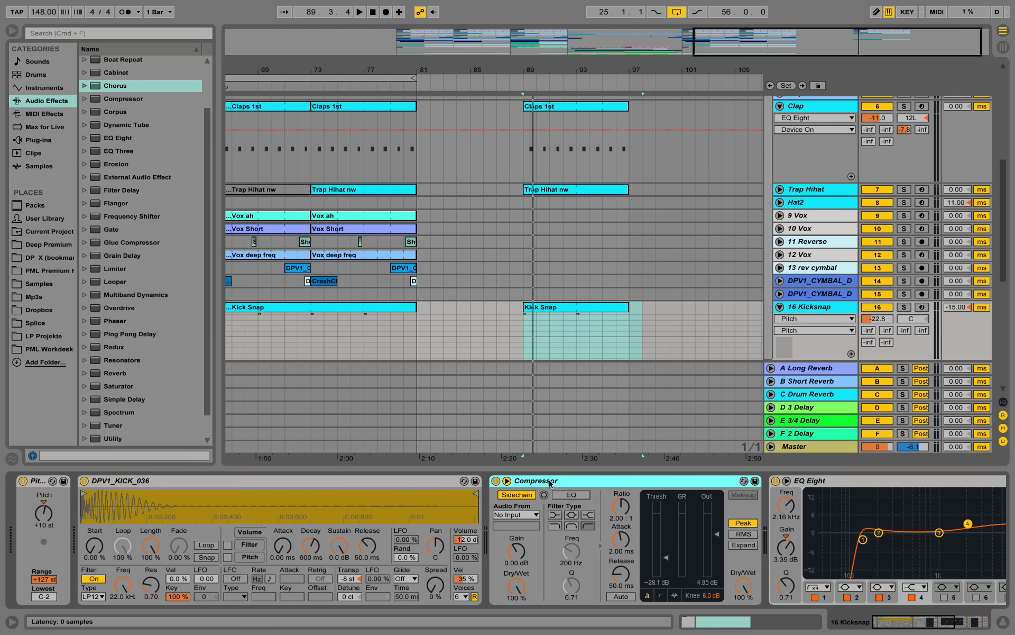
double_click(550, 482)
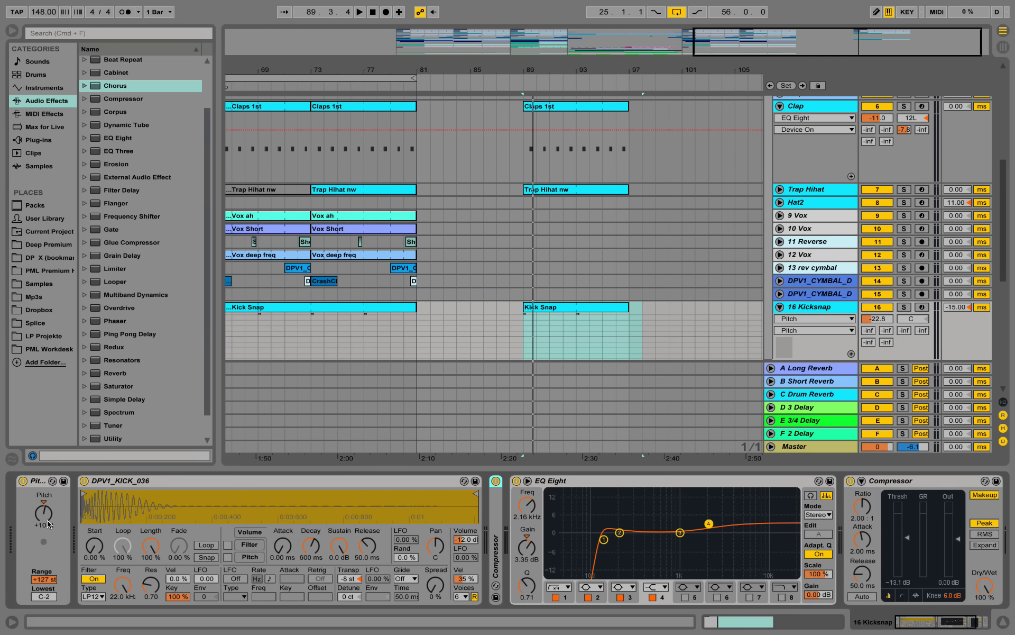
double_click(540, 307)
left_click_drag(376, 448, 291, 299)
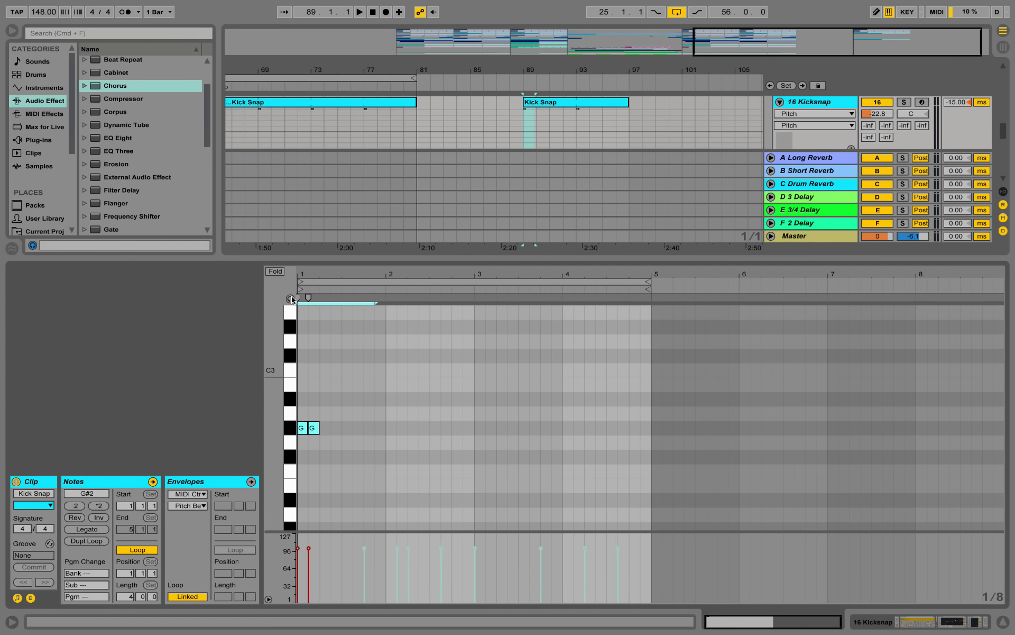
left_click_drag(376, 451, 179, 385)
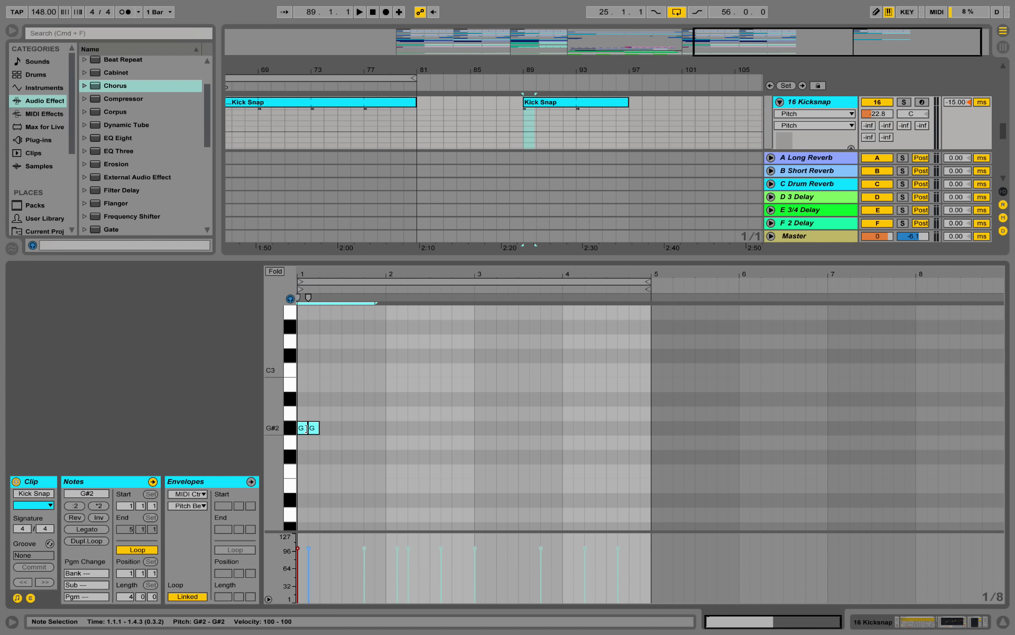
Step: Return to the Kicksnap track's devices and locate the Pitch device among the MIDI effects
left_click(875, 623)
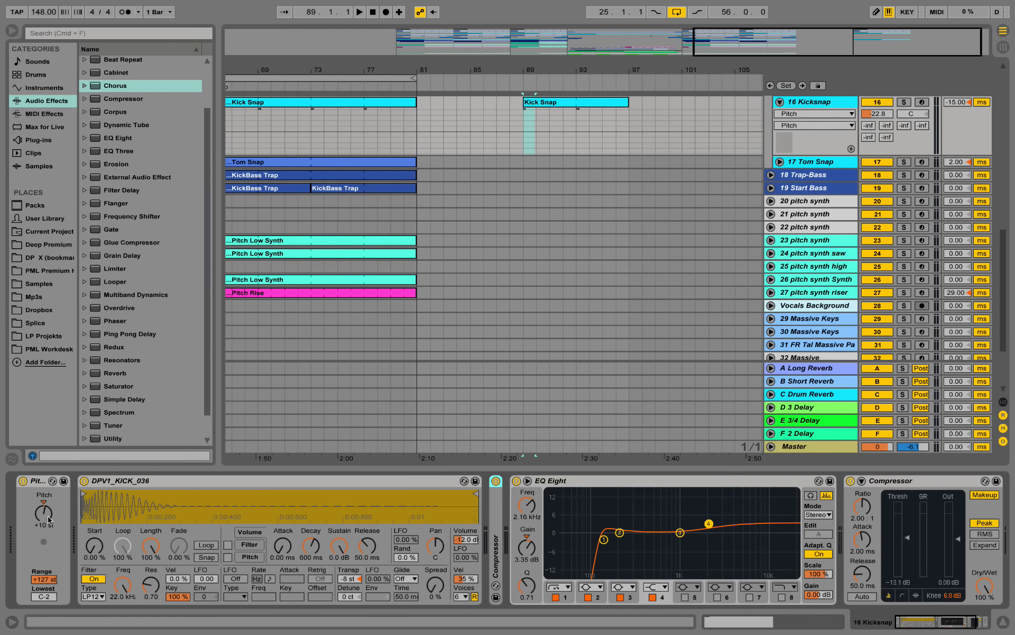
scroll(461, 208, "up", 3)
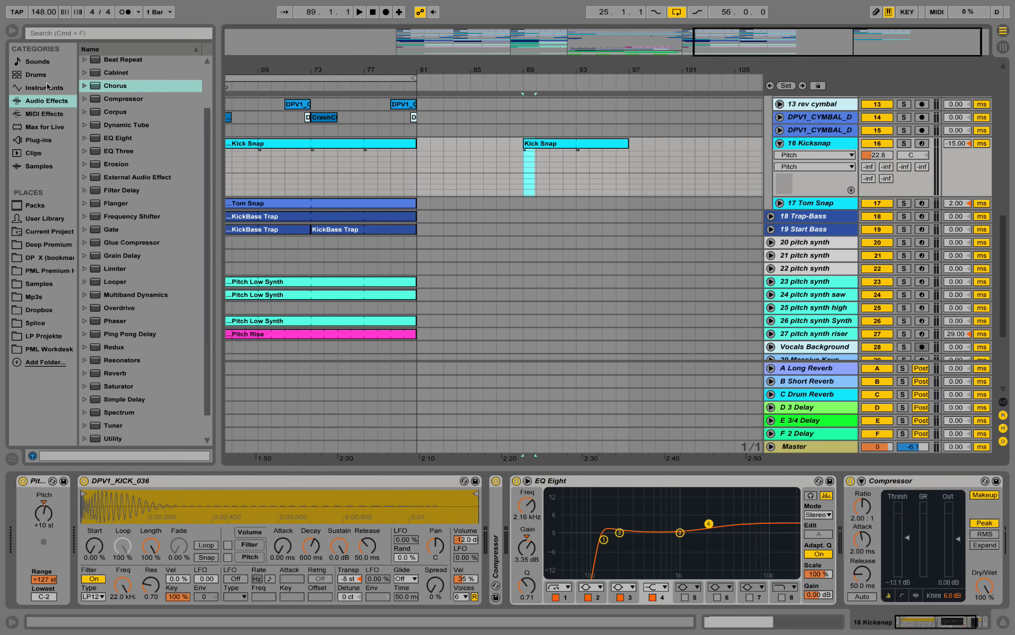
left_click(45, 114)
left_click(105, 117)
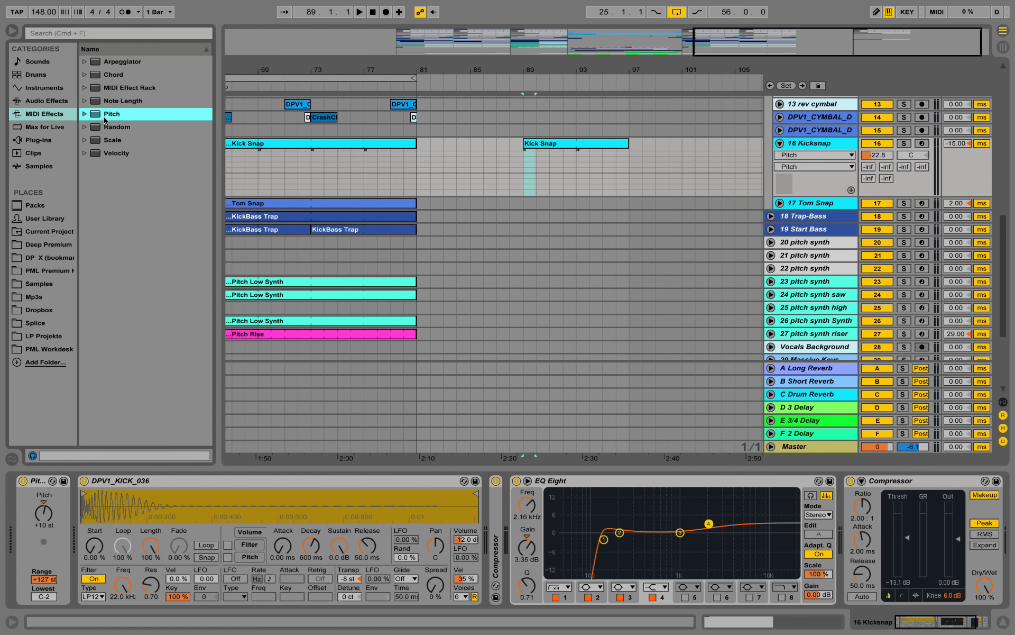
Step: Insert a second Pitch device before the DPV1_KICK_036 sampler, set it to +16 st and play the kick snap
left_click_drag(132, 364, 87, 498)
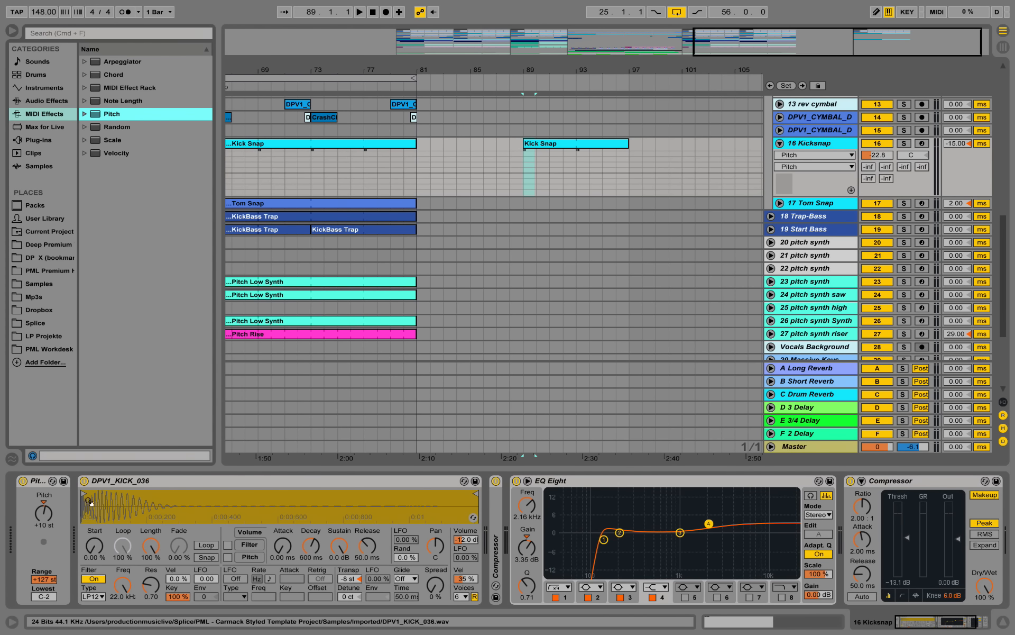
left_click_drag(137, 273, 107, 534)
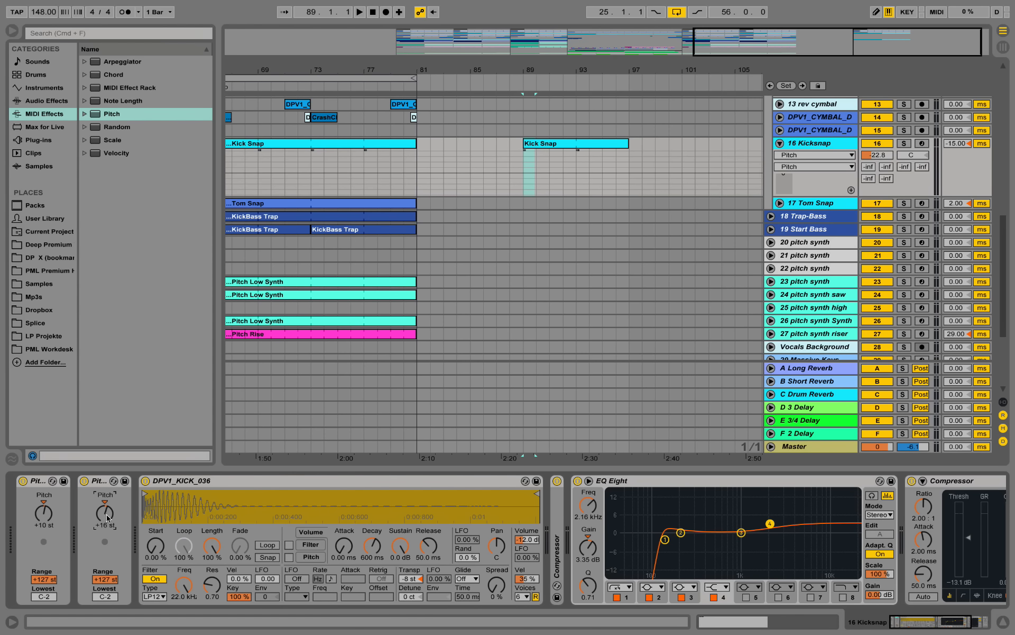
key("space")
key("space")
key("space")
Step: Lower the second Pitch device to -20 st and play the start of the kick snap repeatedly
mouse_move(106, 518)
left_mouse_down()
mouse_move(107, 502)
mouse_move(107, 539)
left_mouse_up()
key("space")
key("space")
key("space")
key("space")
key("space")
key("space")
key("space")
key("space")
key("space")
key("space")
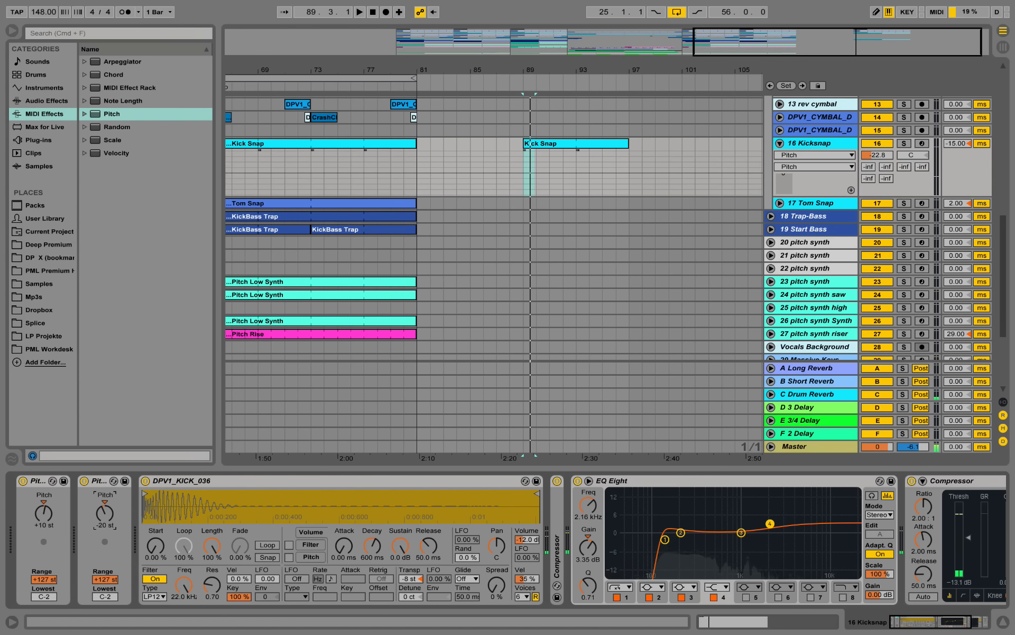
key("space")
key("space")
Step: Turn off and delete the second Pitch device, and play the kick snap at its original pitch
left_click(84, 481)
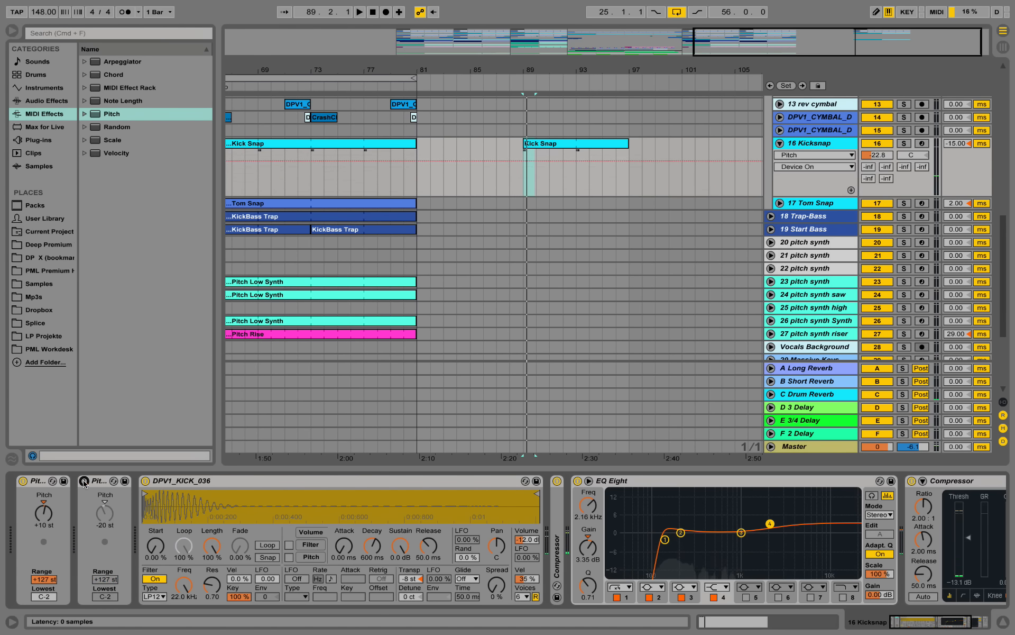
left_click(96, 481)
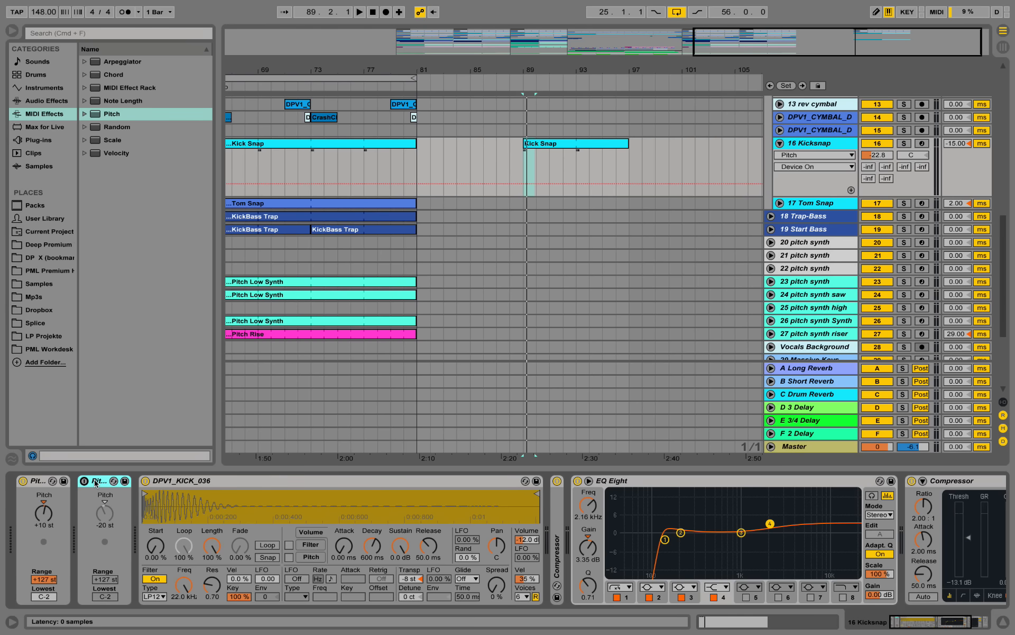
key("Delete")
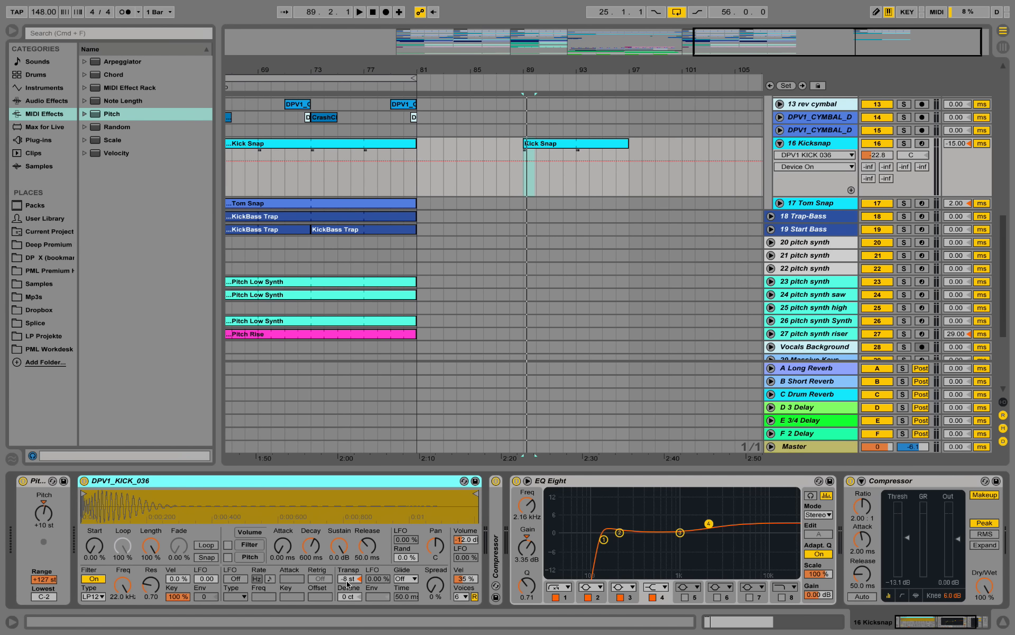
key("space")
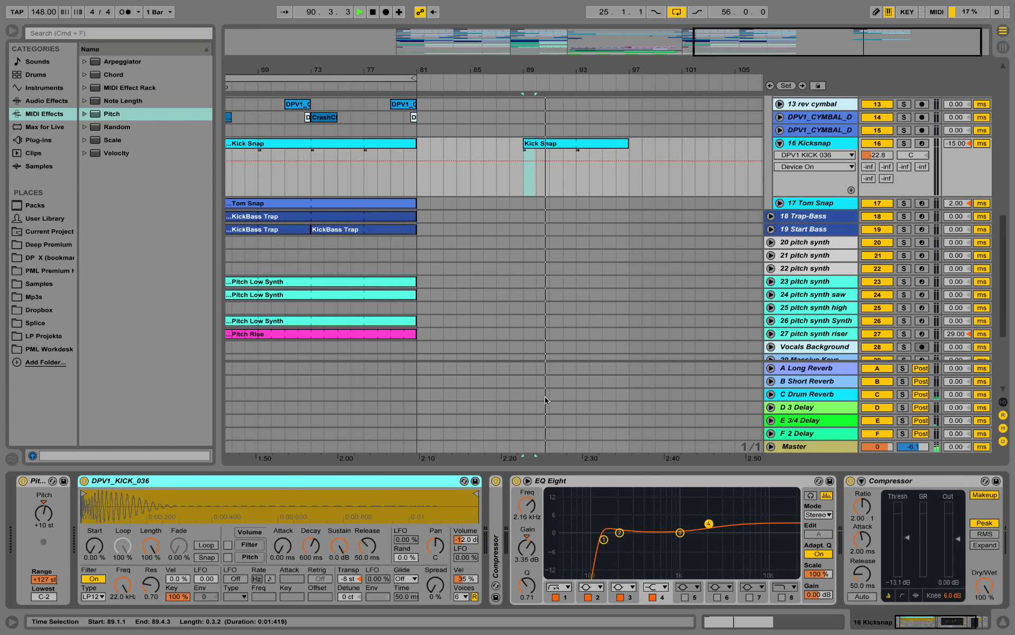
key("space")
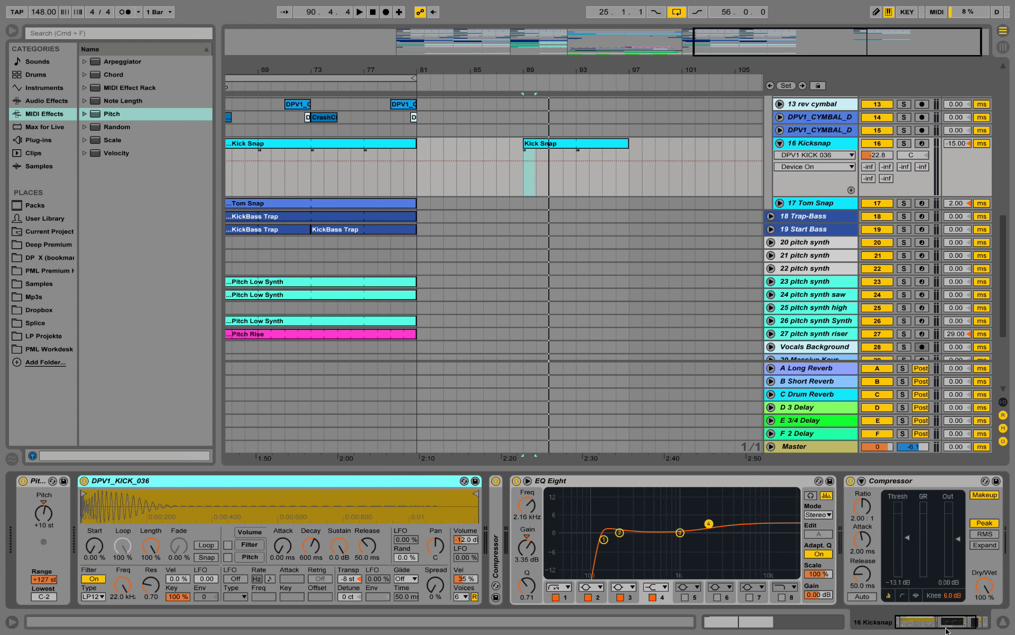
Step: Play the kick snap with the end of its device chain in view, and add a second Utility at the end of the Kicksnap chain
left_click(925, 628)
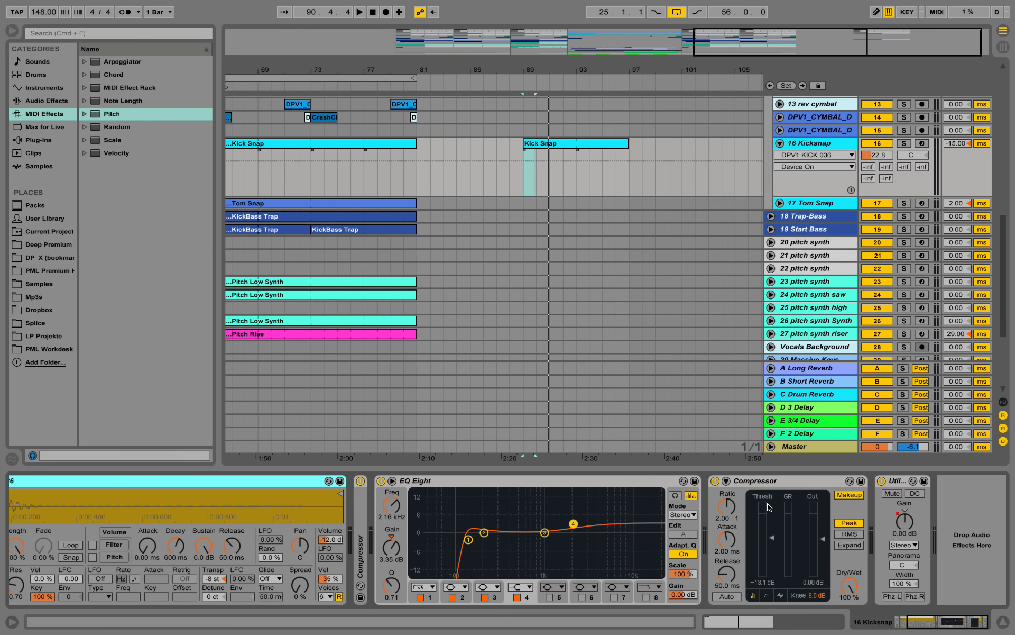
key("space")
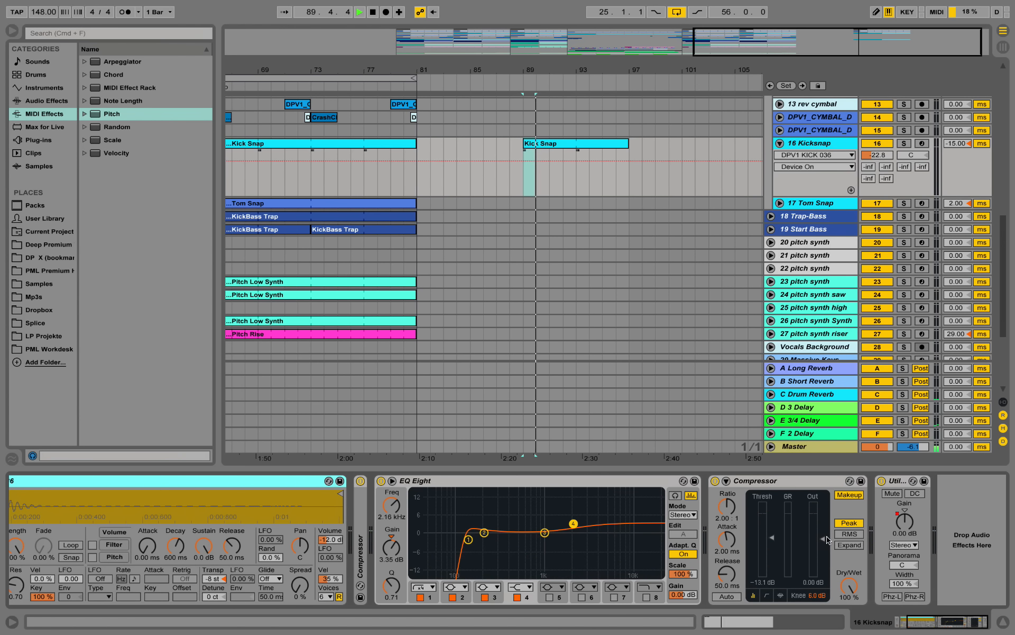
key("space")
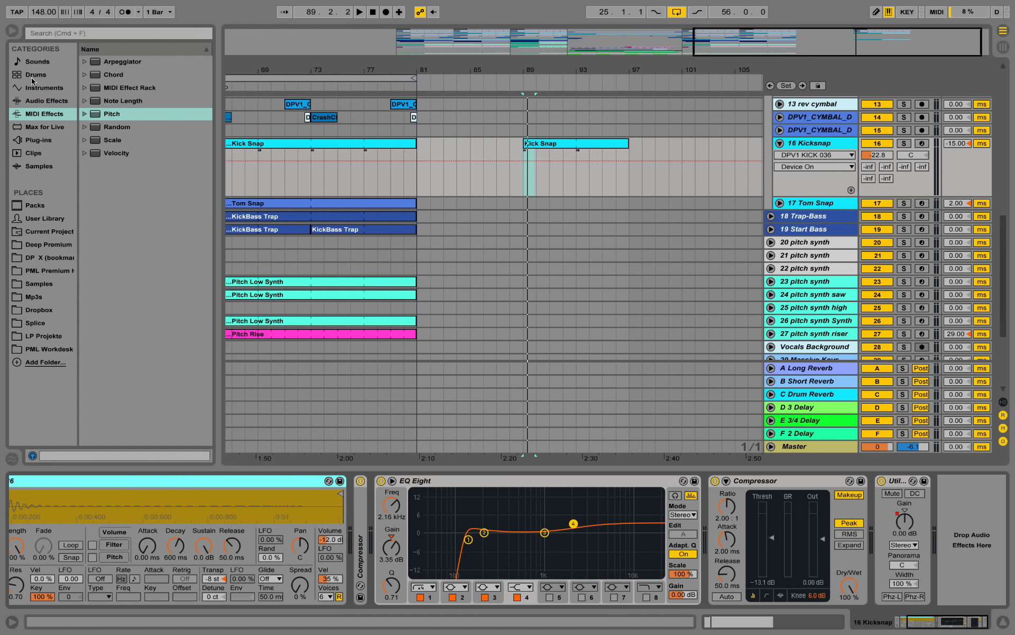
left_click(32, 100)
scroll(99, 268, "down", 2)
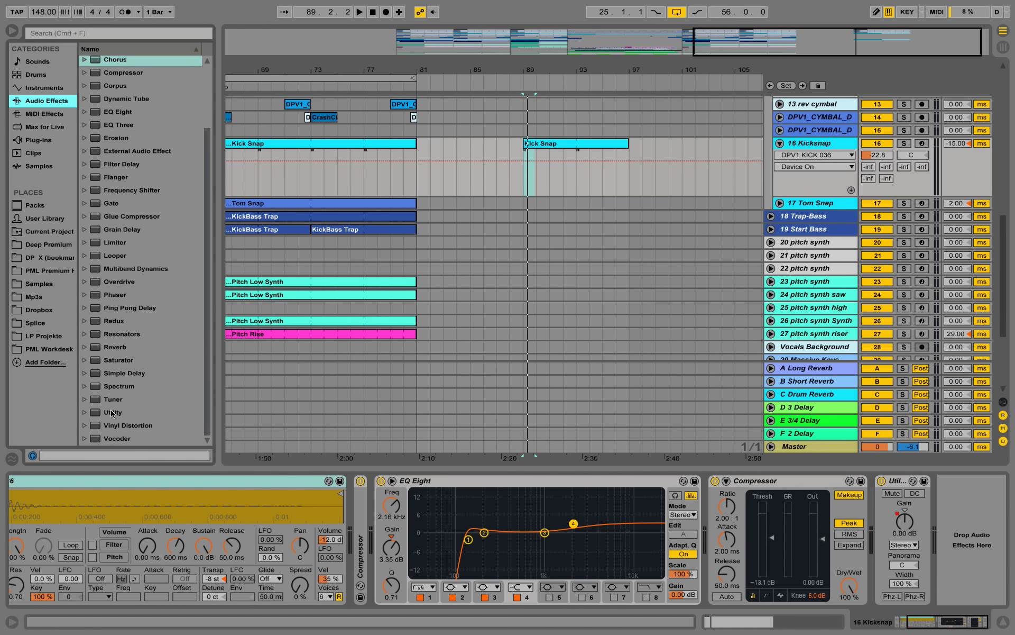
left_click_drag(112, 413, 955, 485)
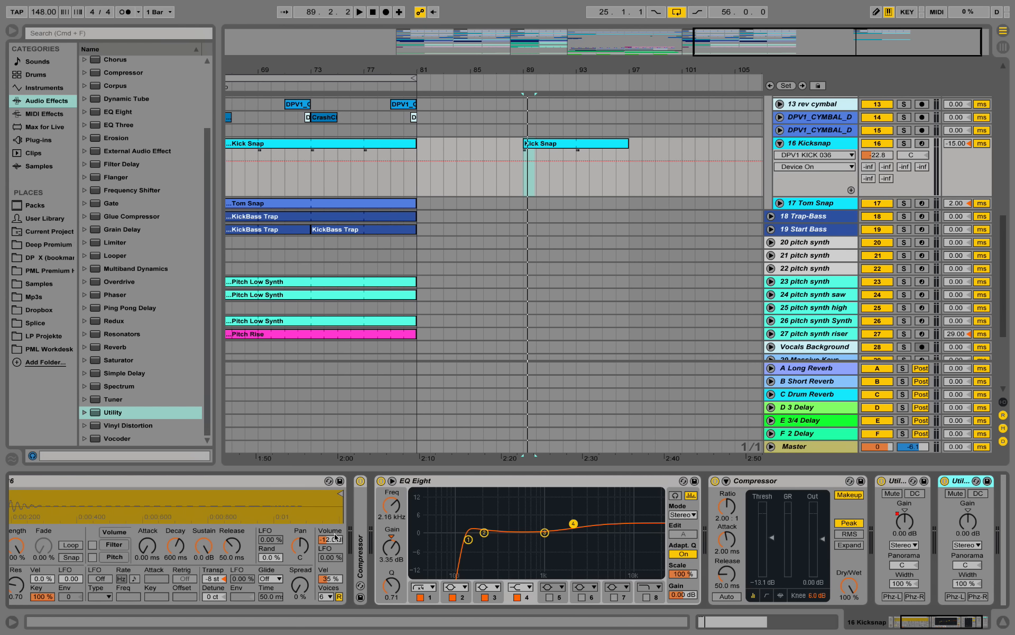
Step: Lower the DPV1_KICK_036 sampler's volume to -20.2 dB, raise the Kicksnap track volume to -14.2 and play the result
left_click_drag(329, 542, 329, 559)
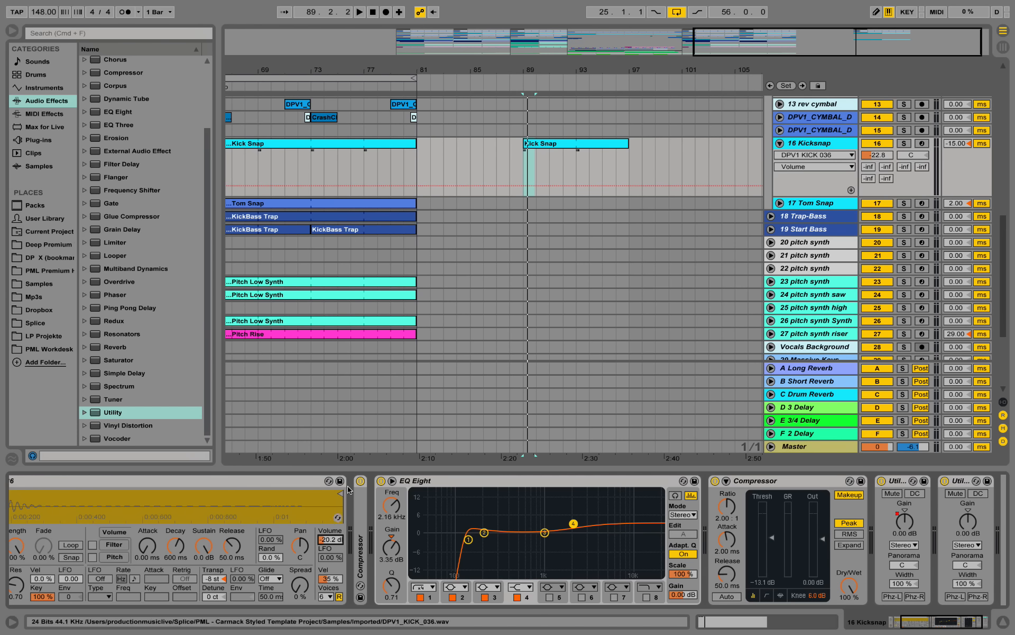
key("space")
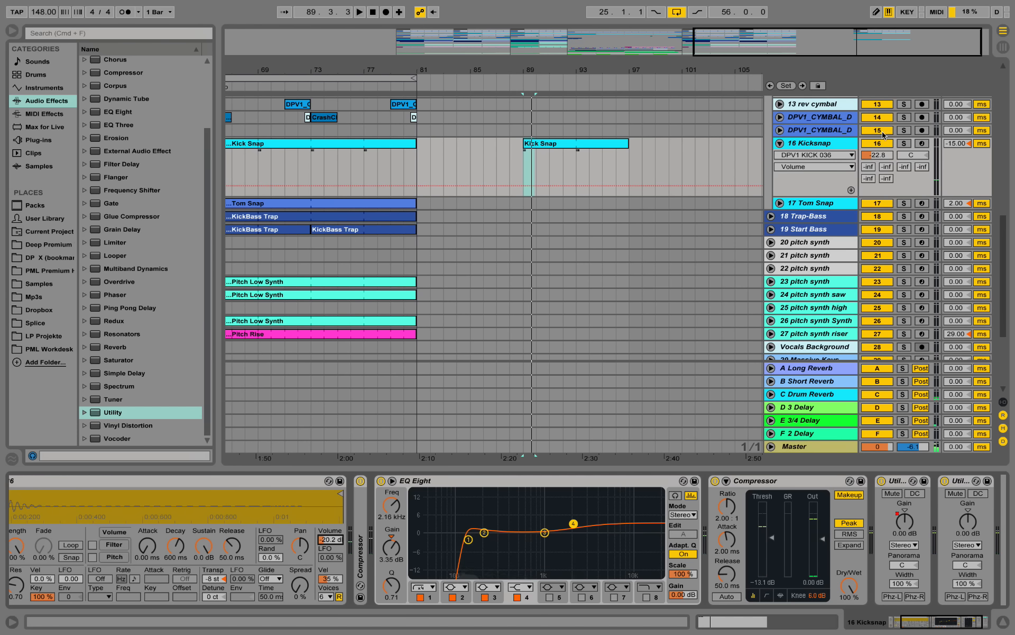
left_click(877, 155)
key("space")
left_click_drag(877, 155, 878, 137)
key("space")
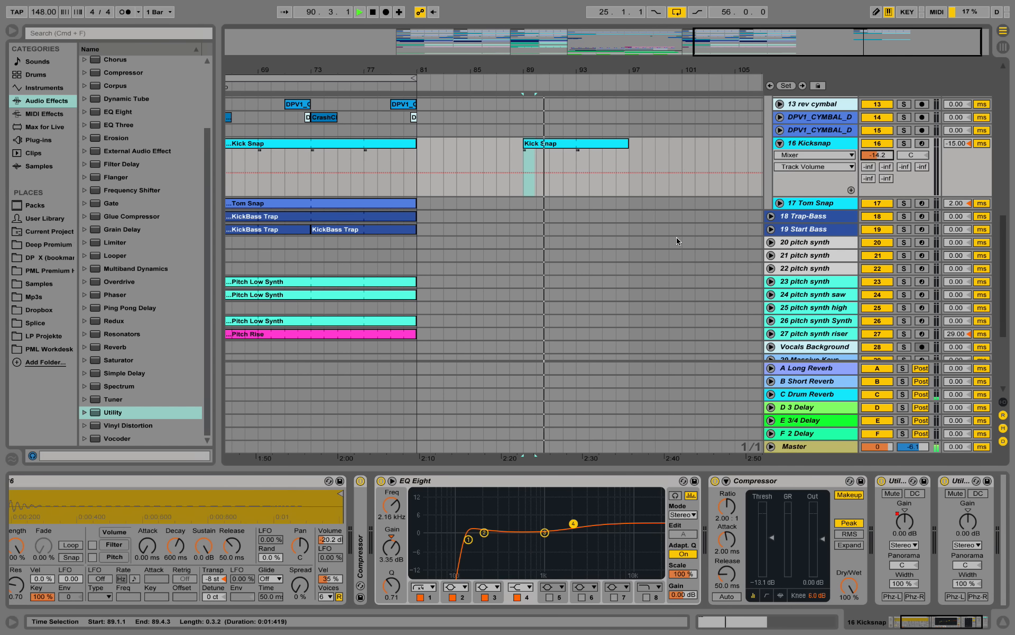
key("space")
scroll(638, 238, "up", 2)
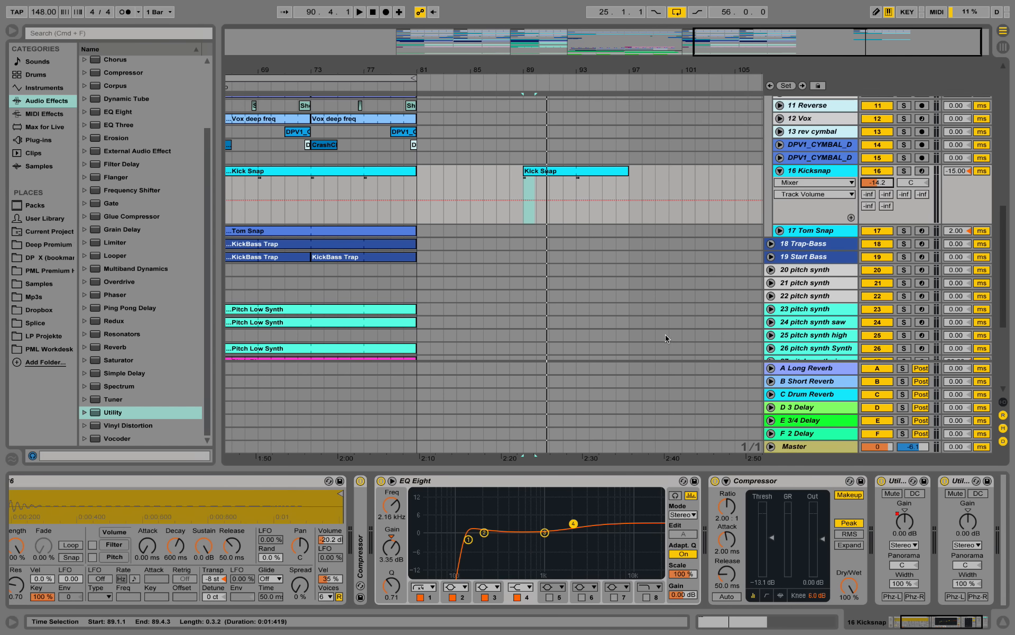
Step: Return to the kick sampler and locate DPV1_KICK_036.wav among the Deep Premium kick samples
left_click_drag(917, 619, 871, 614)
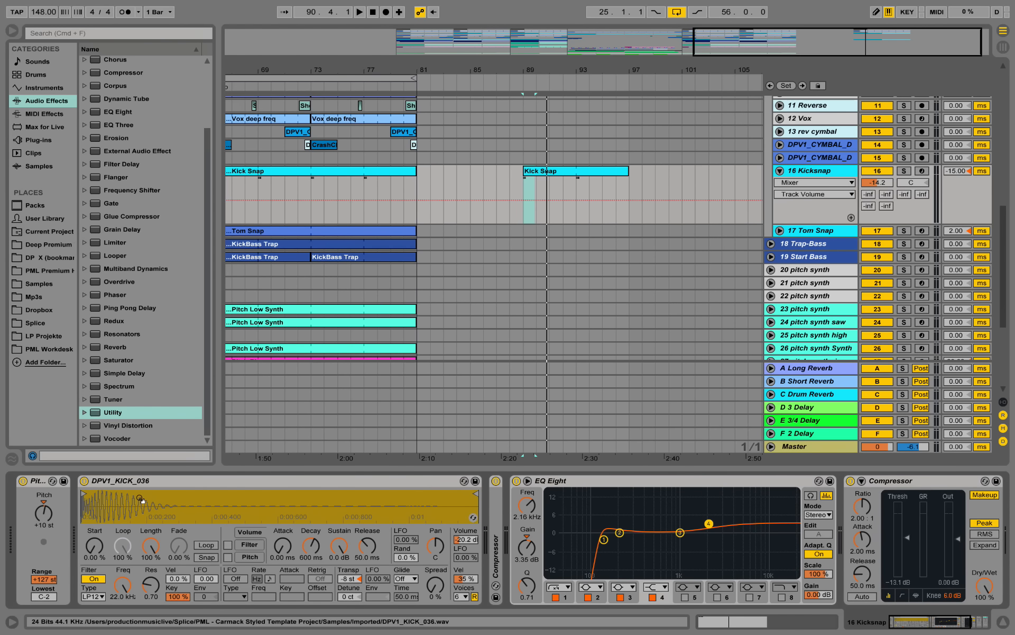
left_click(48, 246)
scroll(126, 227, "down", 10)
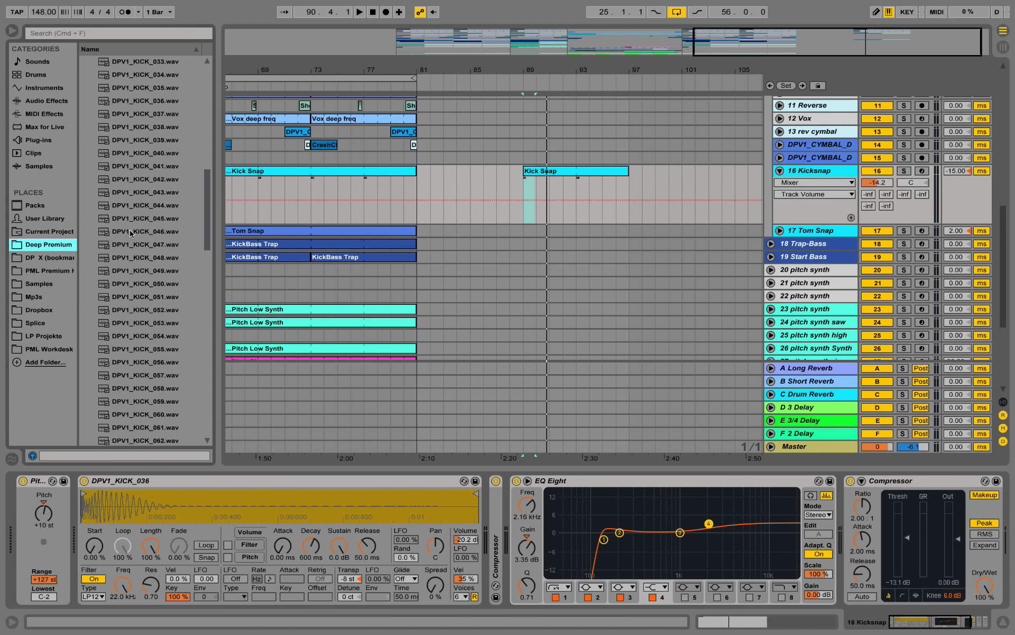
scroll(131, 180, "up", 3)
left_click(144, 102)
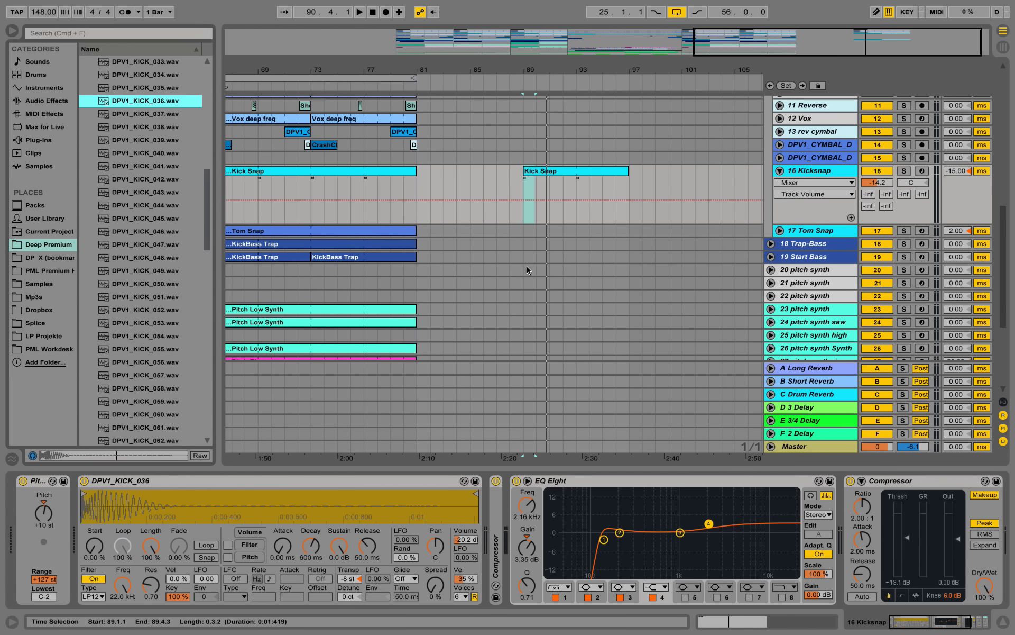
Step: Play the kick snap, unfold the Tom Snap track and copy its last eight-bar clip to bar 89
key("space")
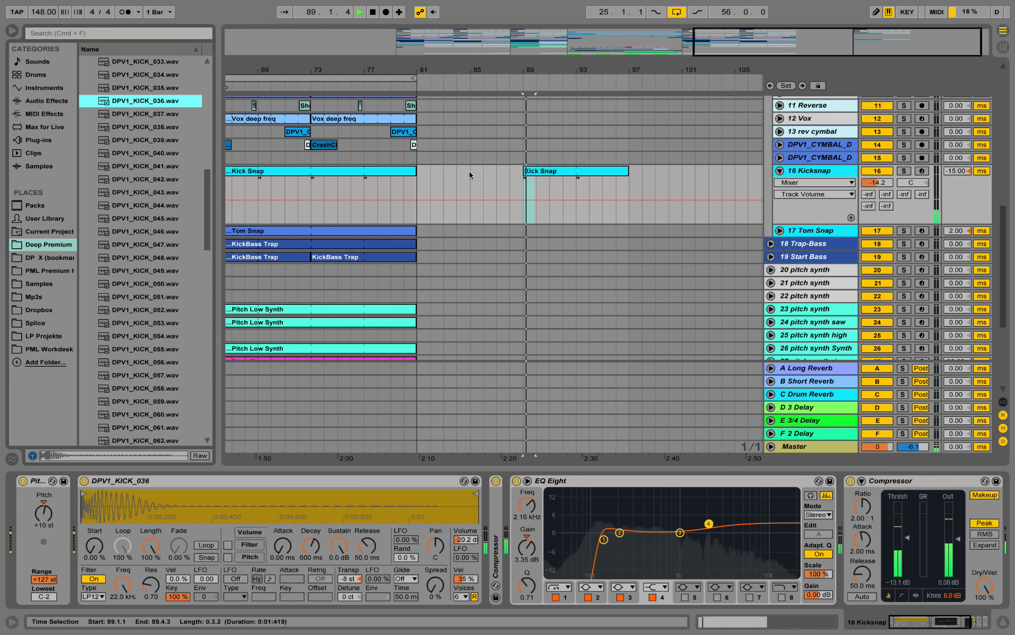
left_click(779, 231)
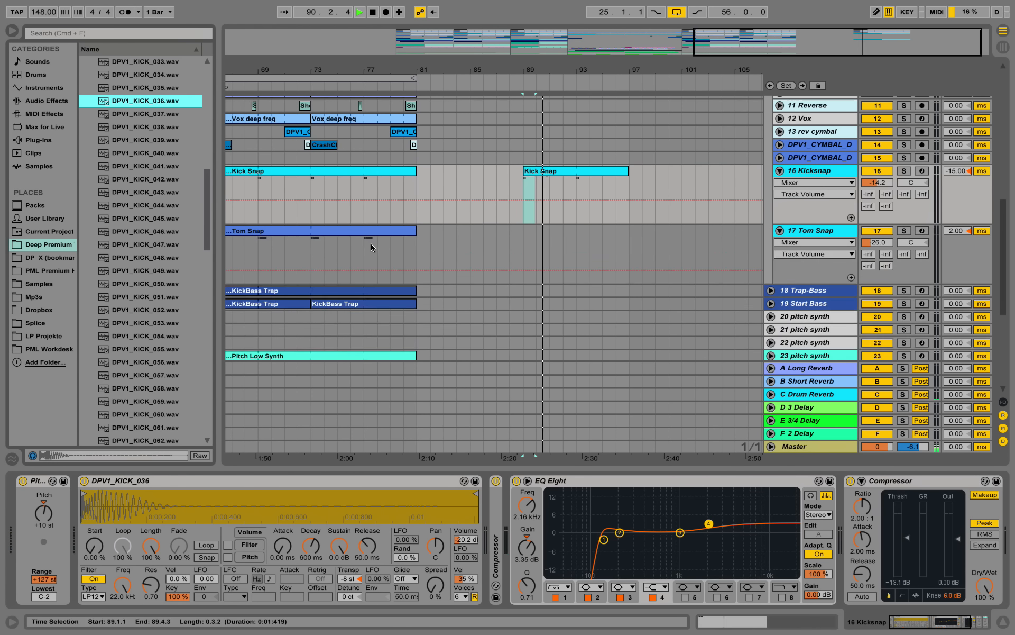
key("space")
left_click_drag(363, 247, 628, 229)
key("space")
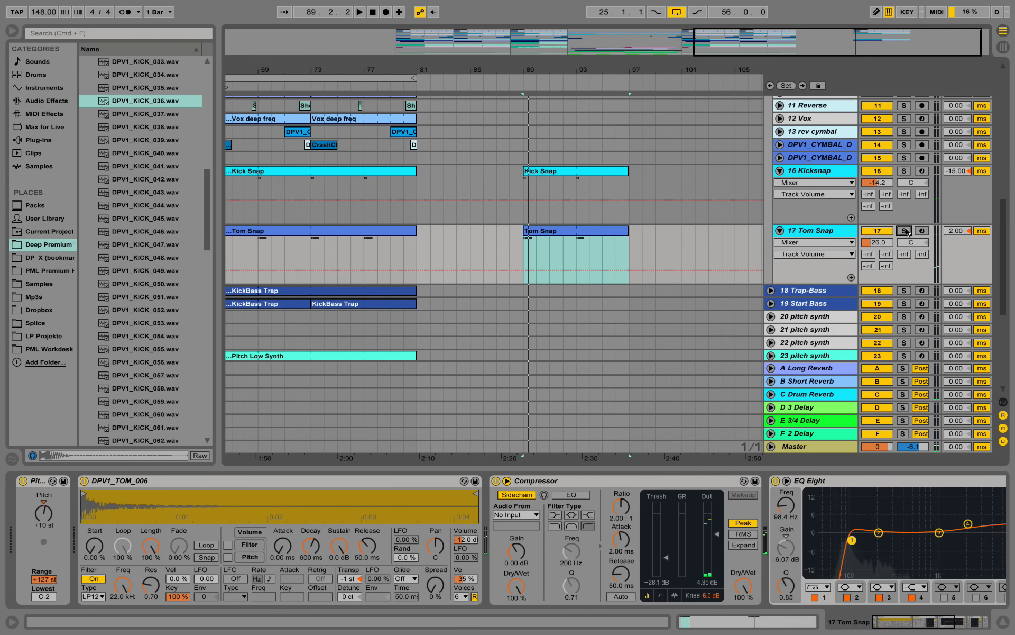
Step: Solo the Tom Snap track, unsolo it again and play the tom together with the kick snap
left_click(903, 231)
left_click(903, 230)
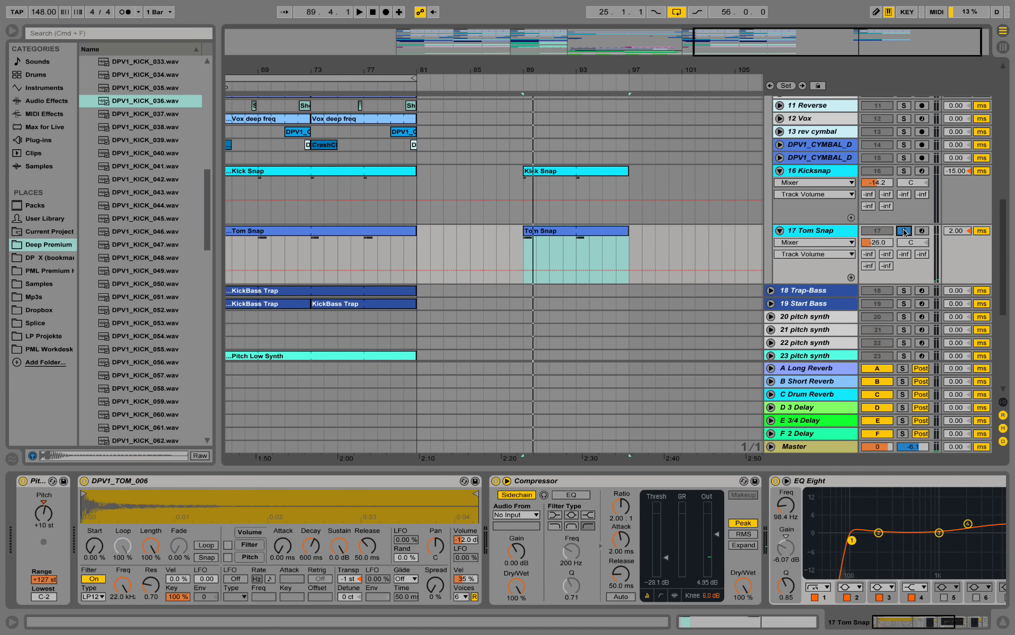
key("space")
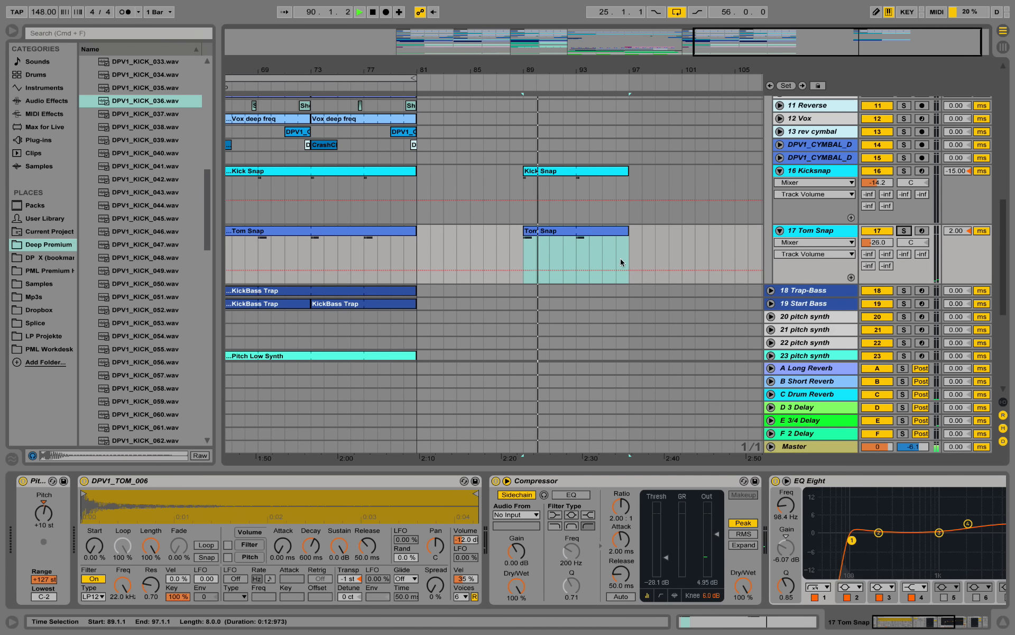
Step: Open the copied Tom Snap clip and examine its G#2 notes while playing from bar 89
double_click(591, 236)
left_click(667, 356)
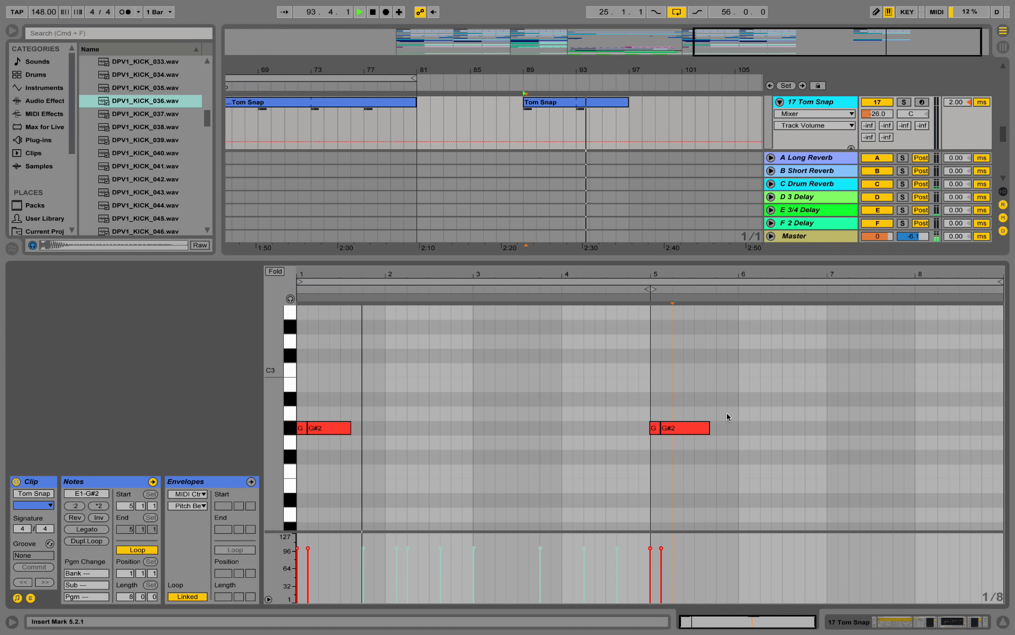
key("space")
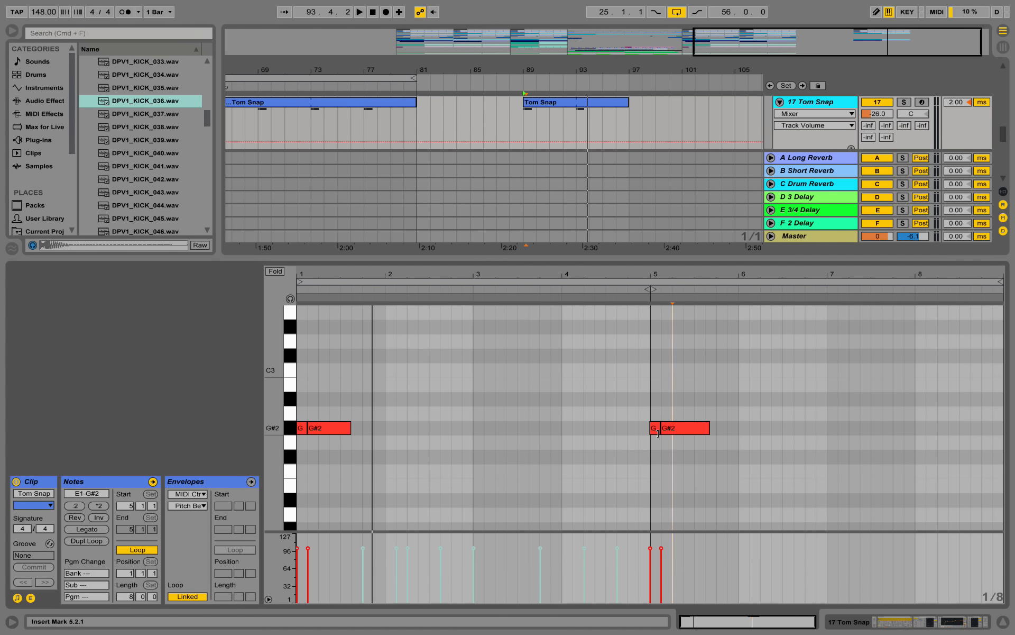
key("space")
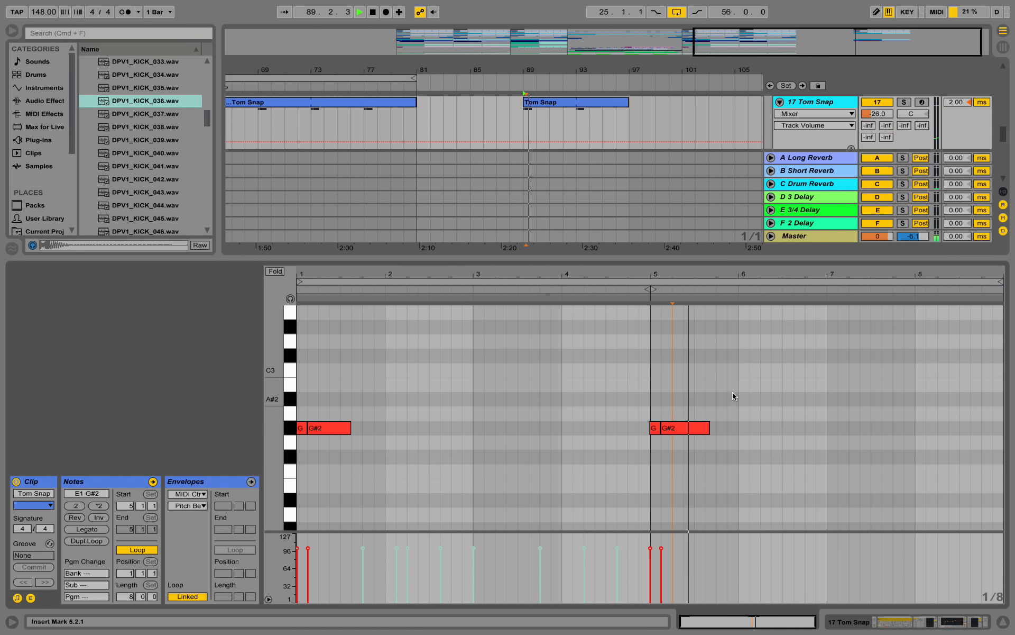
key("space")
Step: Extend the copied Tom Snap clip's start one beat earlier to 88.4.1 and play it
left_click(515, 113)
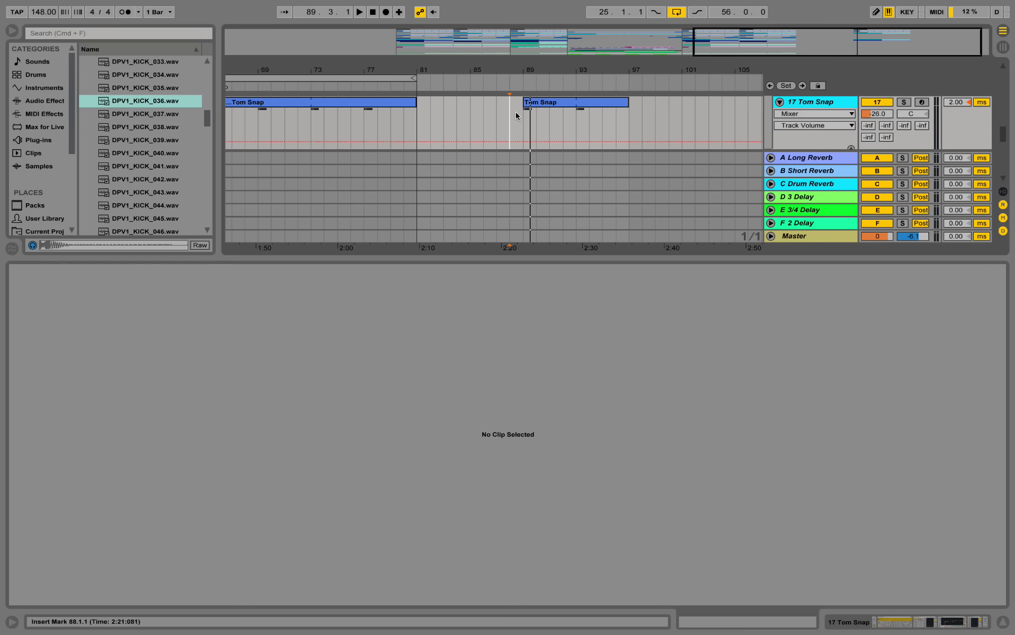
left_click_drag(523, 68, 531, 16)
key("space")
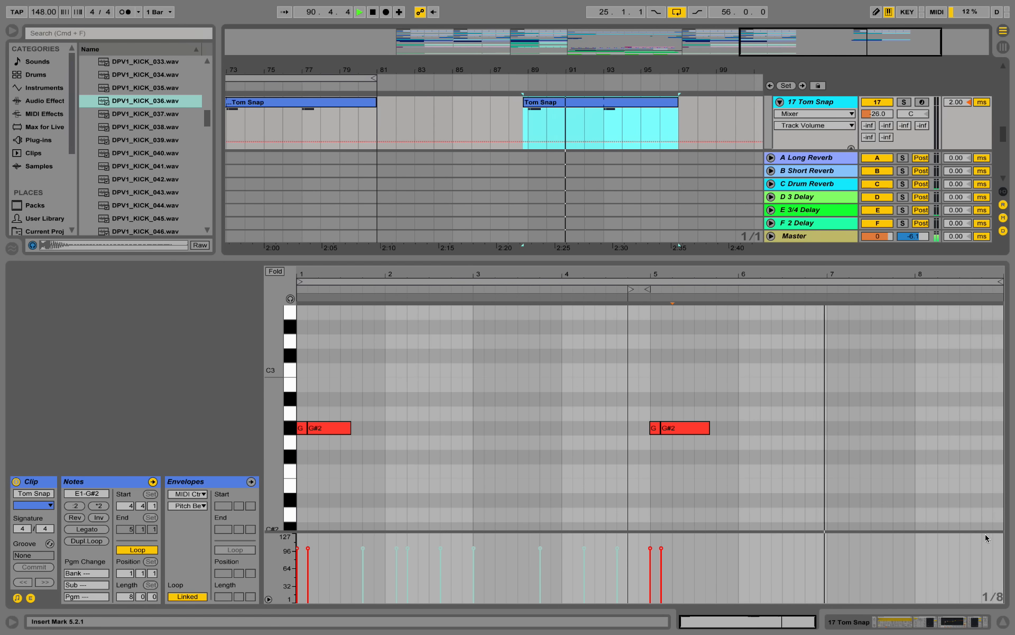
Step: Hide the clip's note view, bring up the Tom Snap track's devices and stop playback
left_click(1002, 622)
scroll(629, 203, "up", 3)
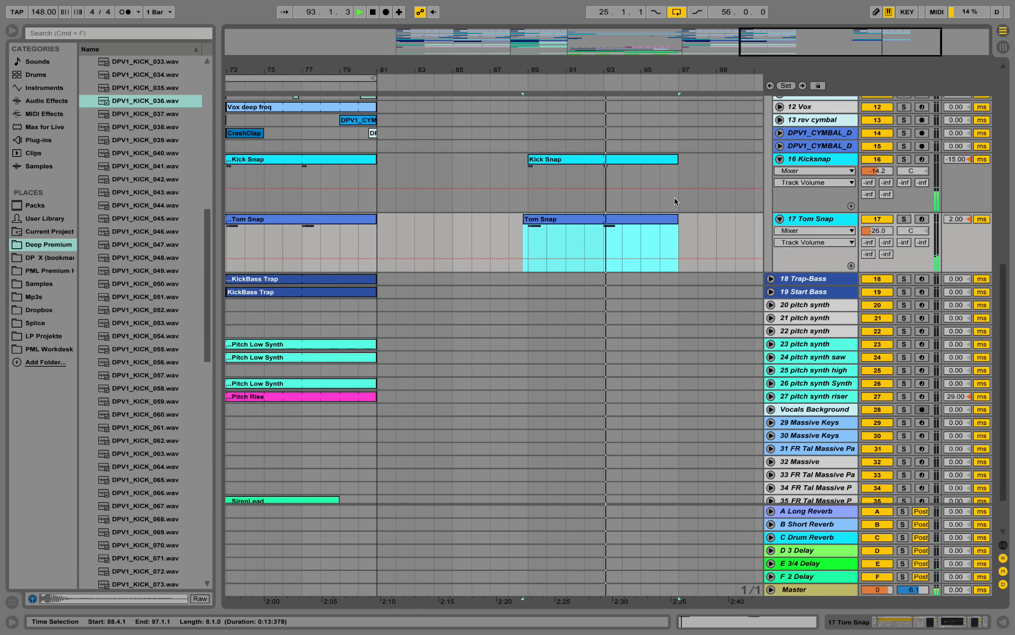
double_click(829, 219)
key("space")
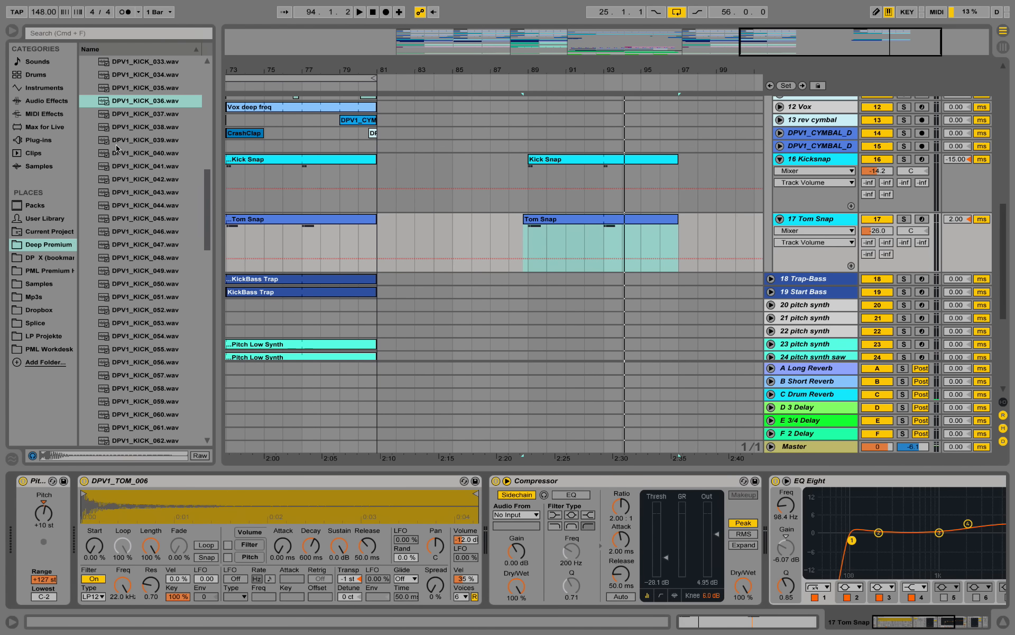
Step: Locate DPV1_TOM_006.wav in the Deep Premium TOM folder, and collapse the Tom Snap track's first Compressor
scroll(167, 208, "up", 10)
scroll(166, 212, "up", 5)
left_click(85, 139)
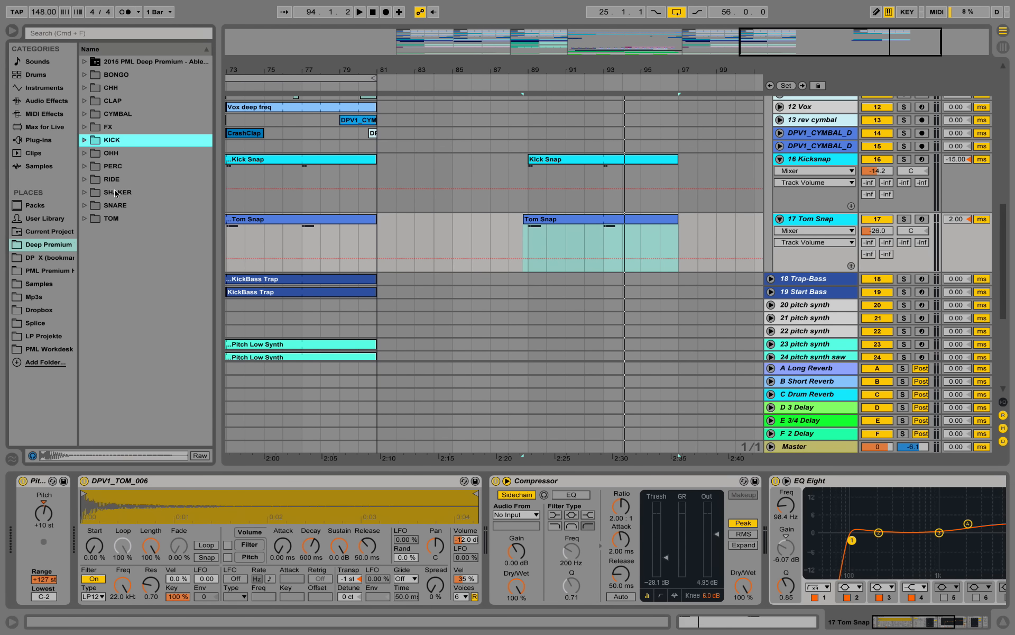
left_click(85, 218)
left_click(178, 299)
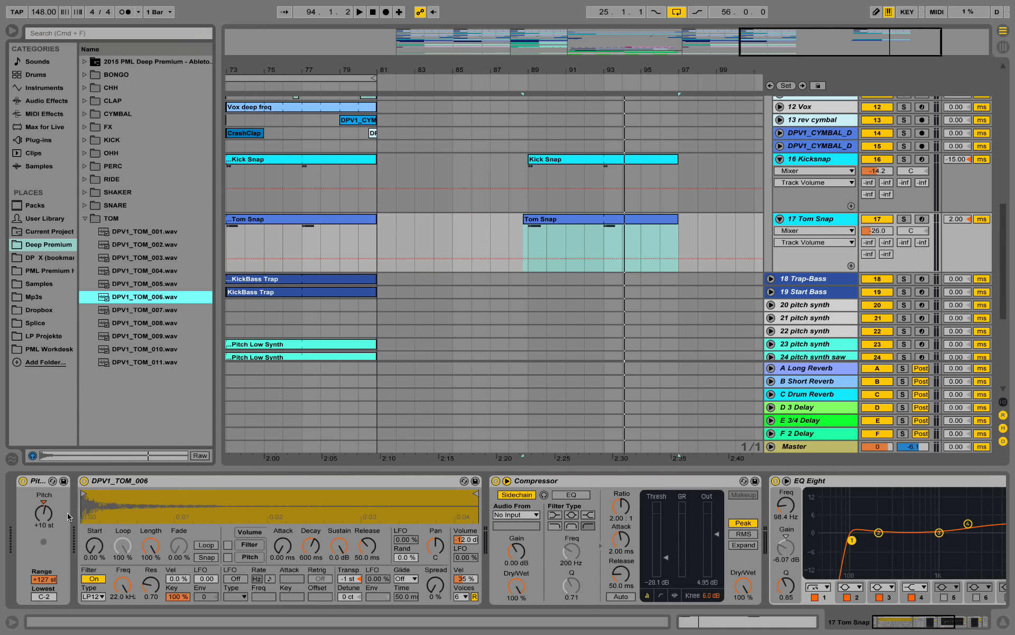
double_click(619, 482)
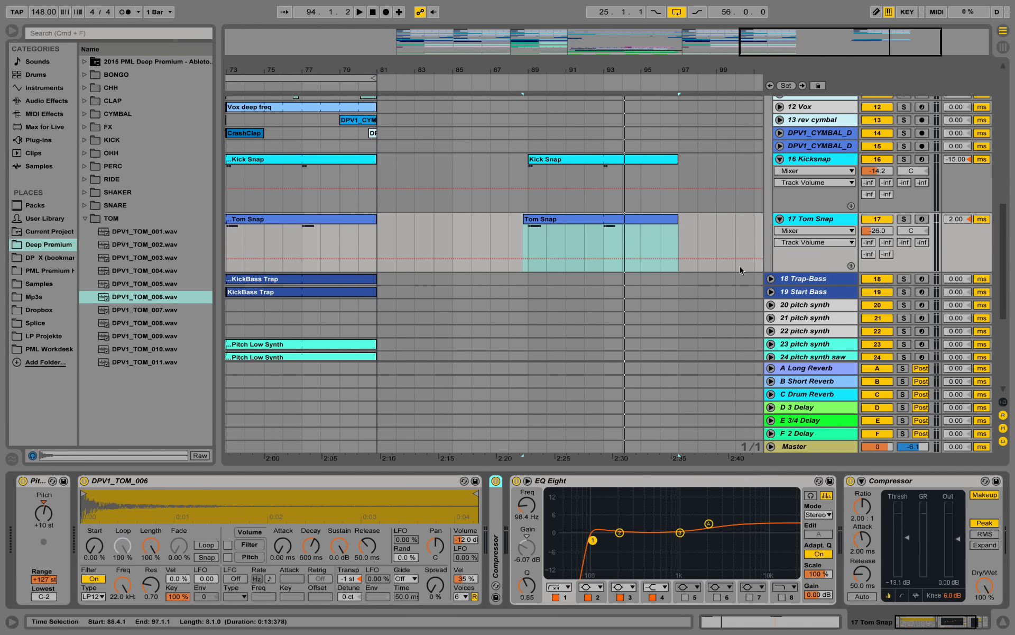
Step: Examine the last devices in the Tom Snap track's chain during playback, and stop the playback
left_click_drag(963, 621, 973, 620)
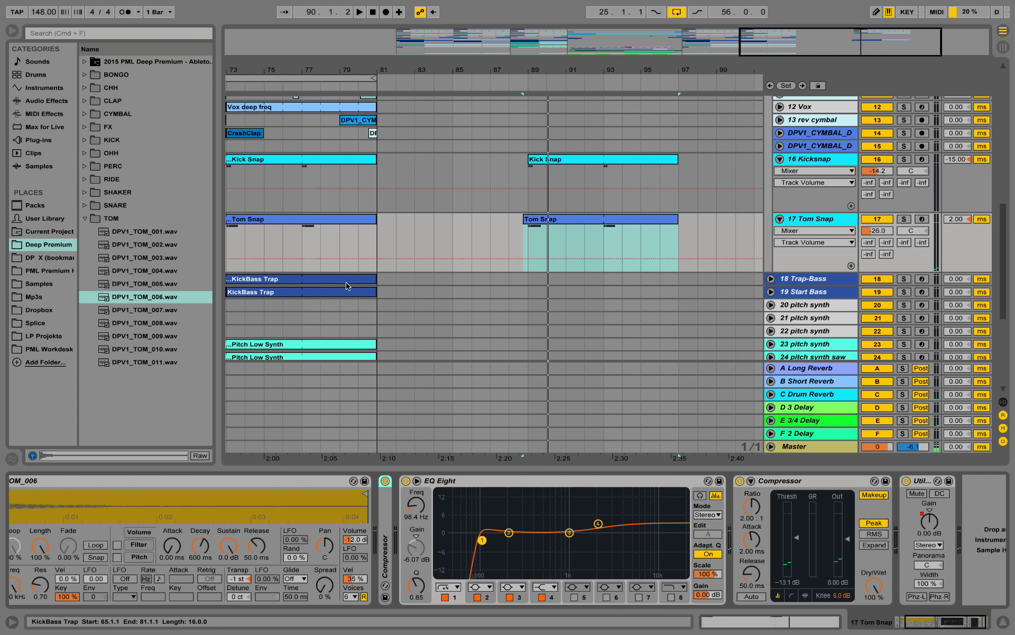
key("space")
Step: Copy part of the KickBass Trap clip on the Trap-Bass track to bar 89 and unfold the track
left_click(306, 283)
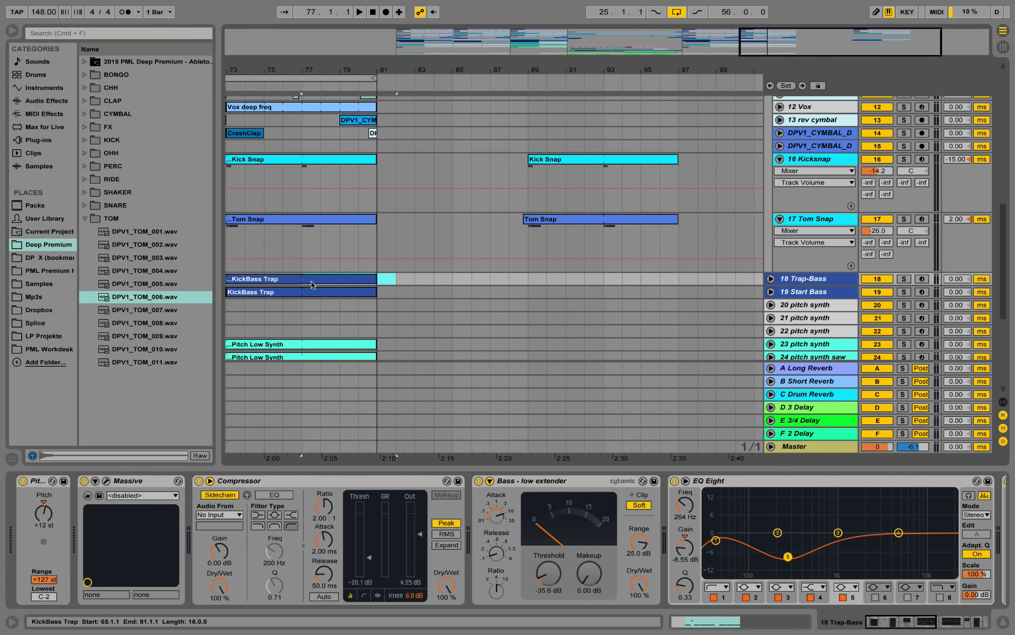
left_click_drag(316, 282, 536, 281)
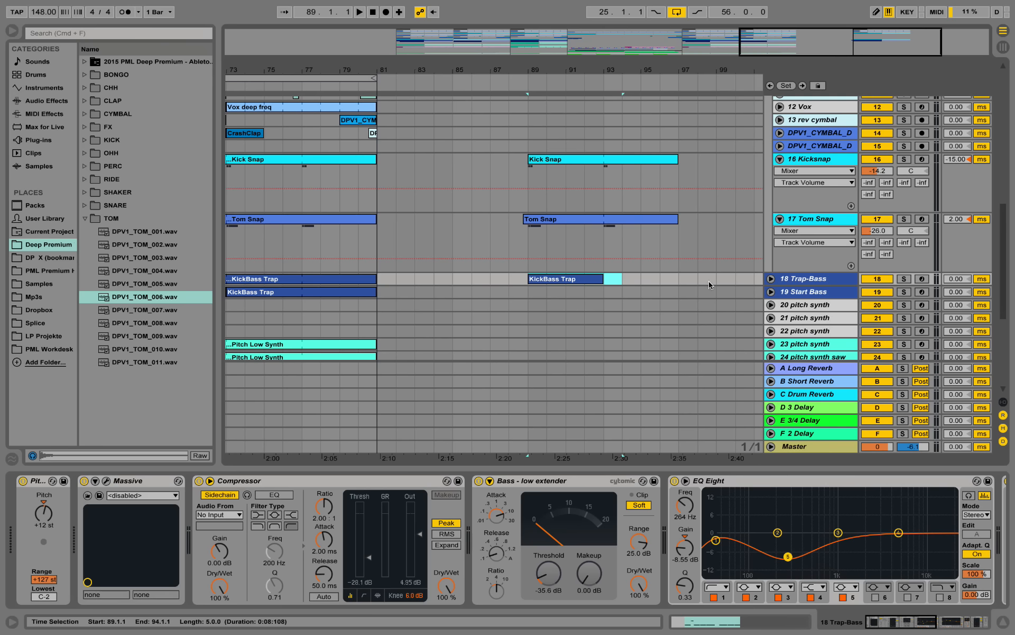
left_click(771, 280)
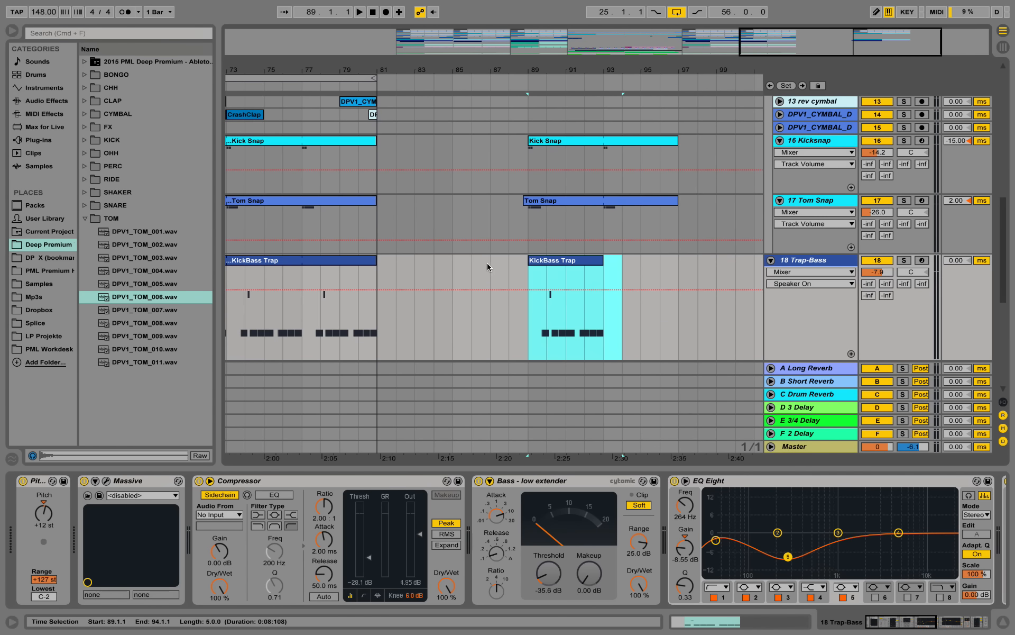
Step: Audition the copied KickBass Trap clip on the Trap-Bass track from bar 89
left_click(527, 279)
key("space")
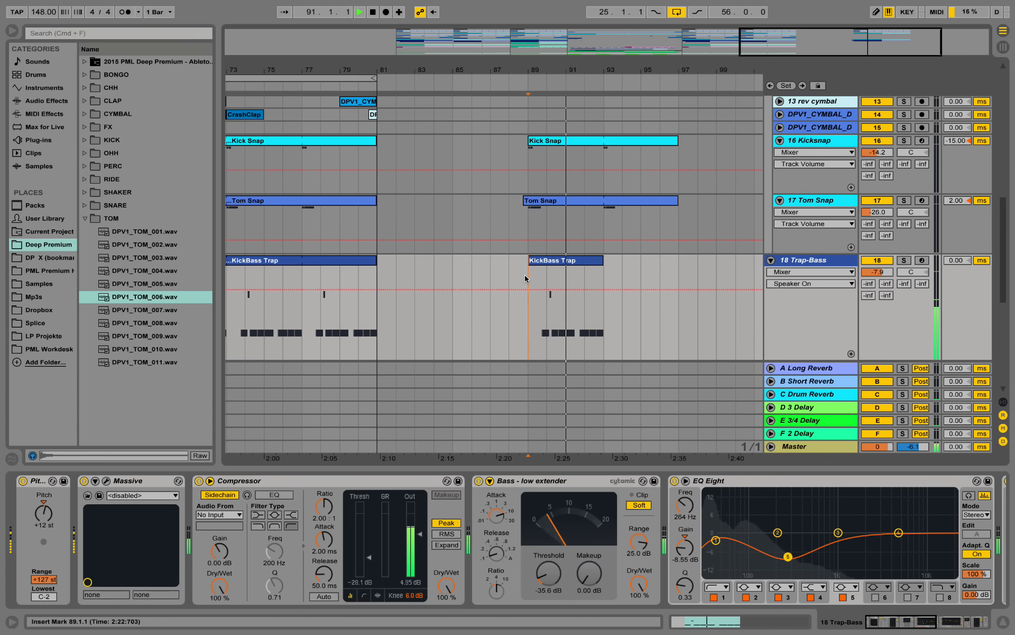
key("space")
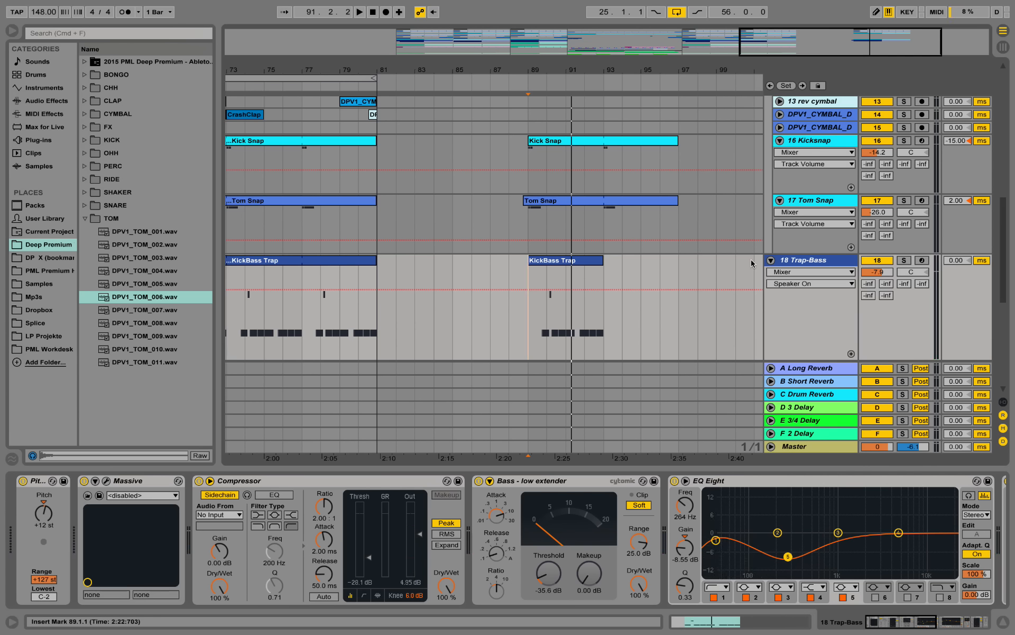
key("space")
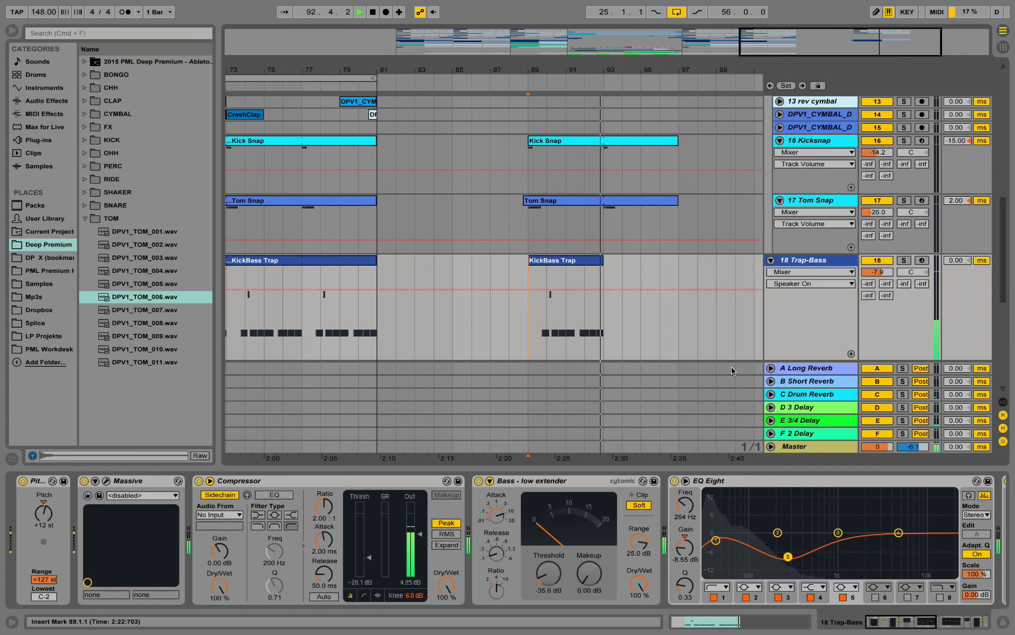
key("space")
Step: Extend the copied Trap-Bass clip's end to bar 97 and examine its D1 and G1 notes while playing
left_click_drag(601, 262, 679, 263)
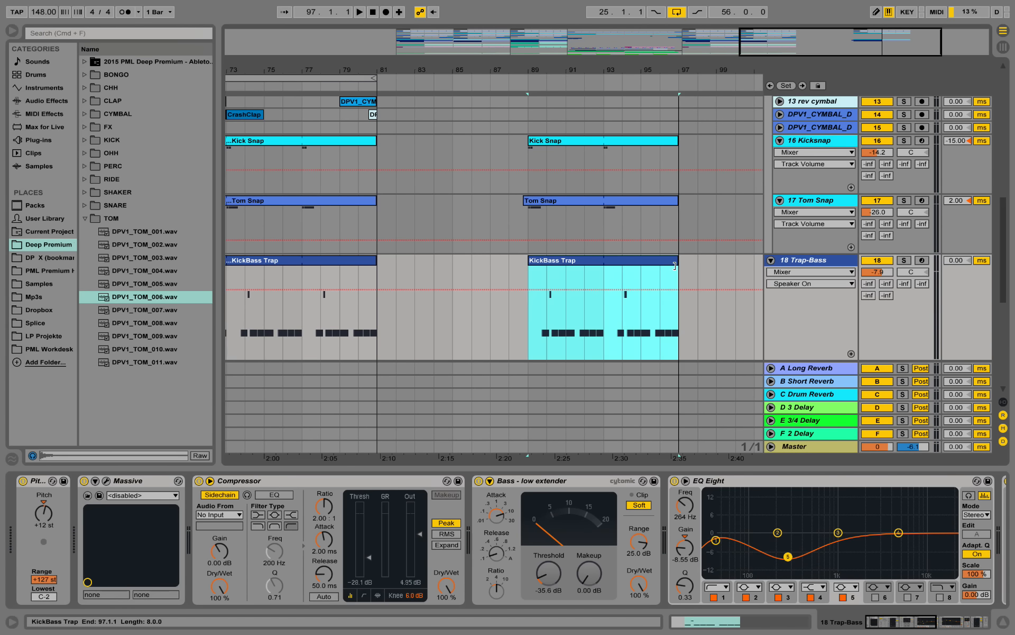
double_click(658, 266)
left_click(503, 423)
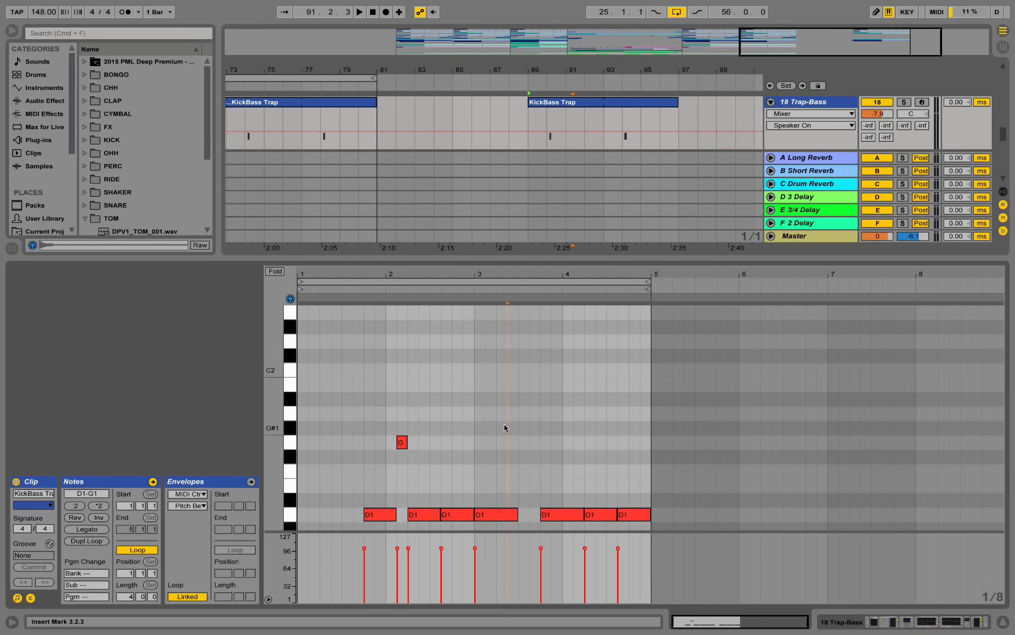
scroll(504, 424, "down", 3)
key("space")
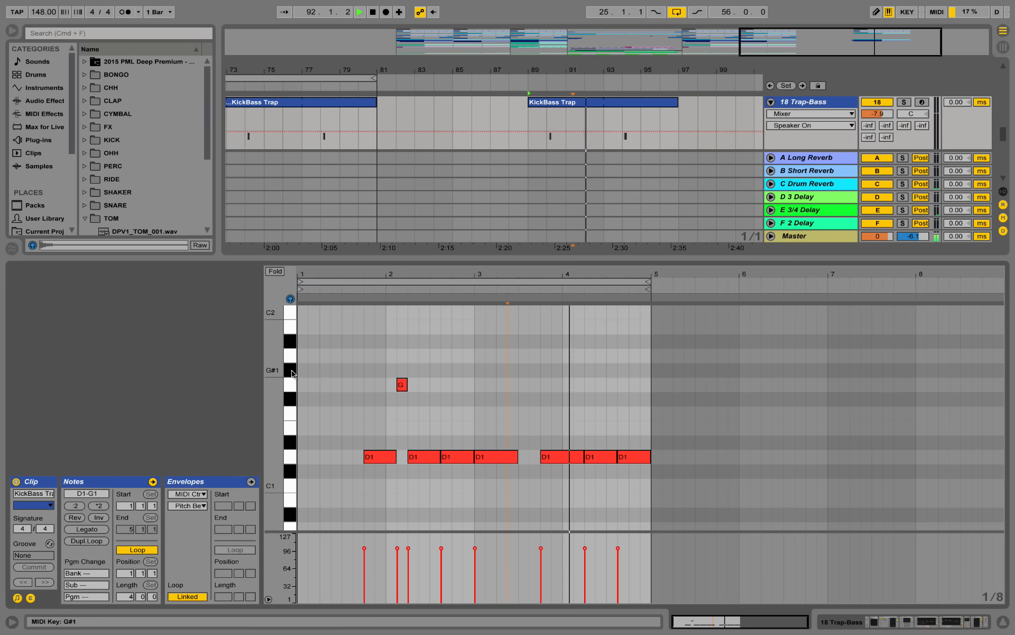
Step: Switch from the clip's notes to the Trap-Bass track's devices and open its Massive synth window
key("space")
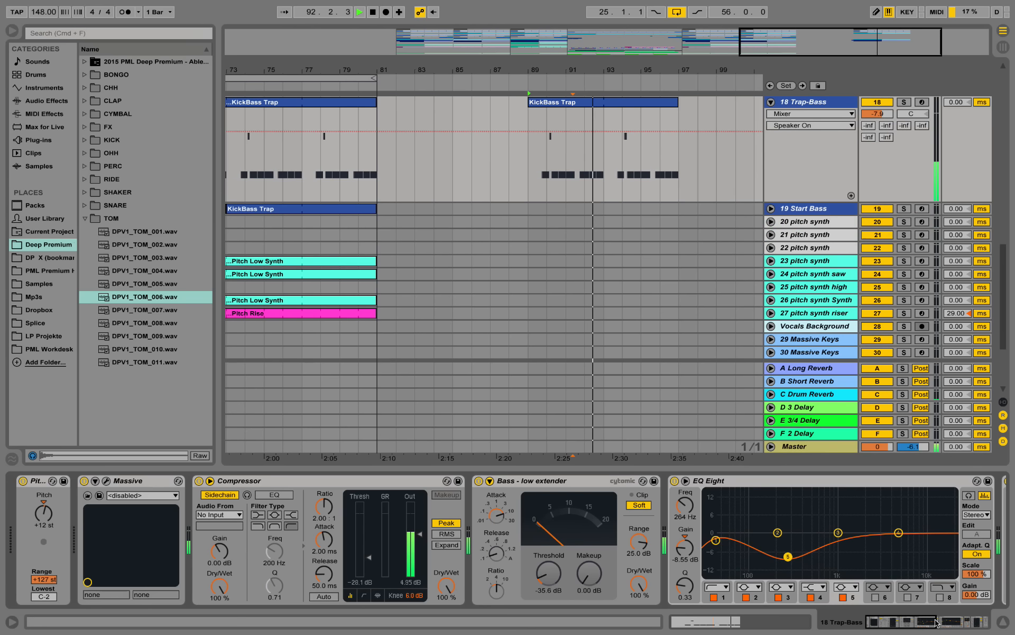
left_click(935, 623)
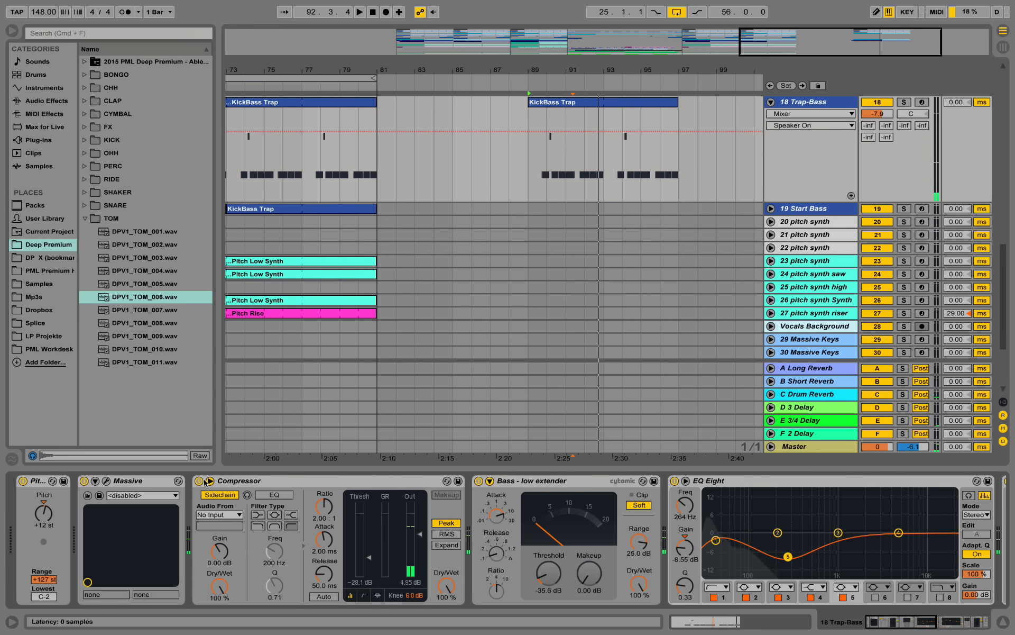
left_click(107, 481)
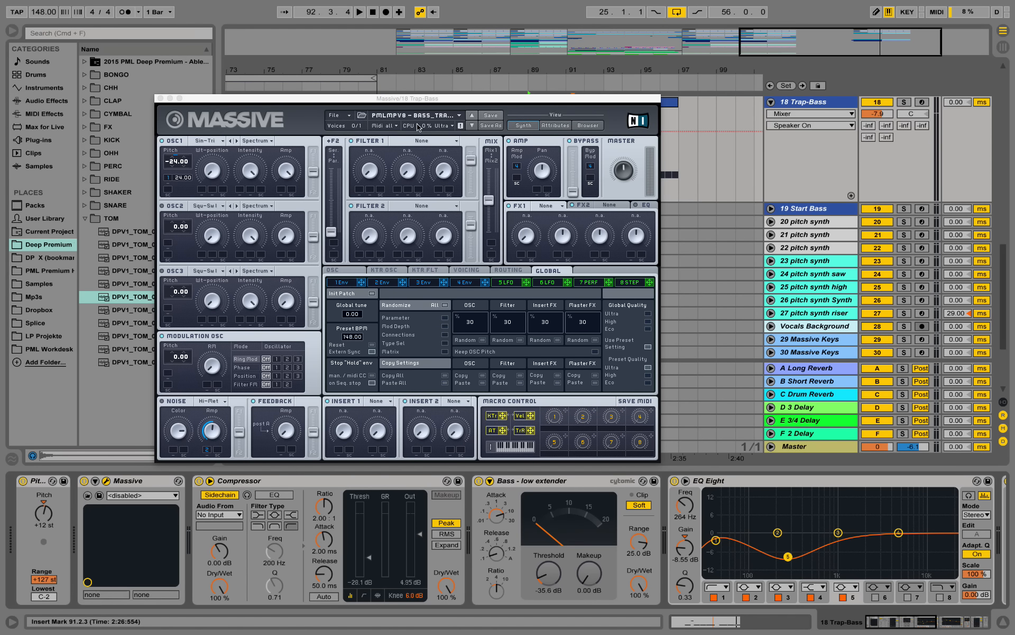
Step: Show envelope 4 in the Trap-Bass Massive, demonstrate its decay level during playback, and close the synth window
left_click(463, 282)
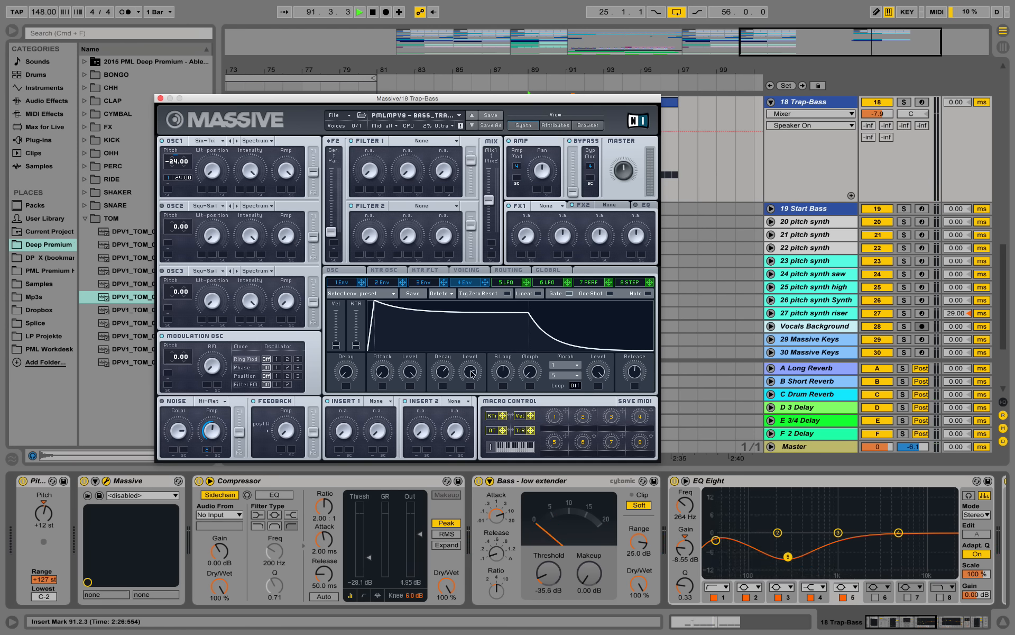
mouse_move(472, 373)
left_mouse_down()
mouse_move(480, 452)
mouse_move(489, 375)
left_mouse_up()
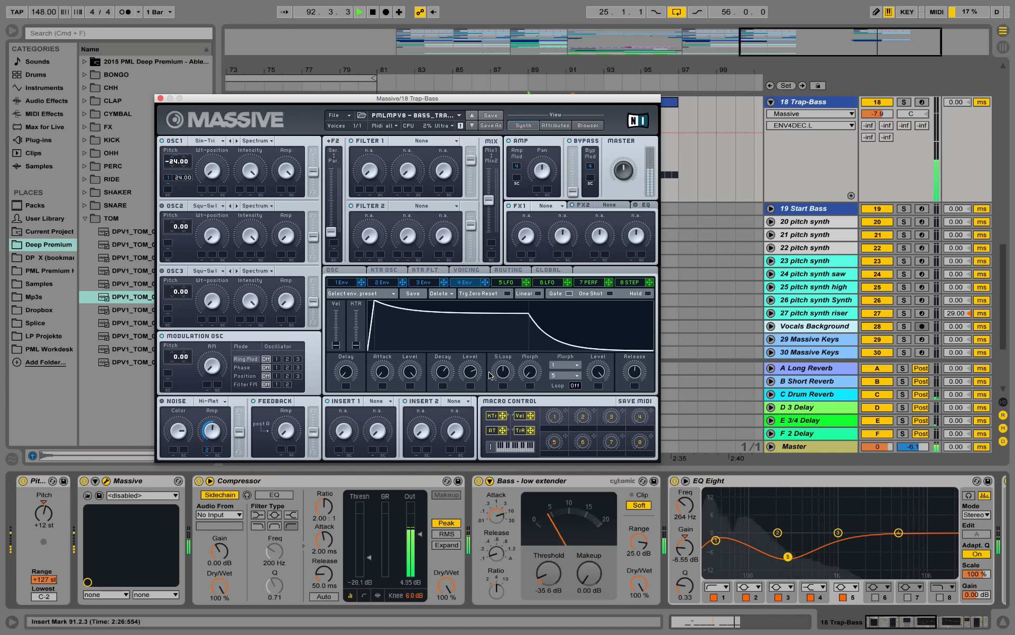
key("space")
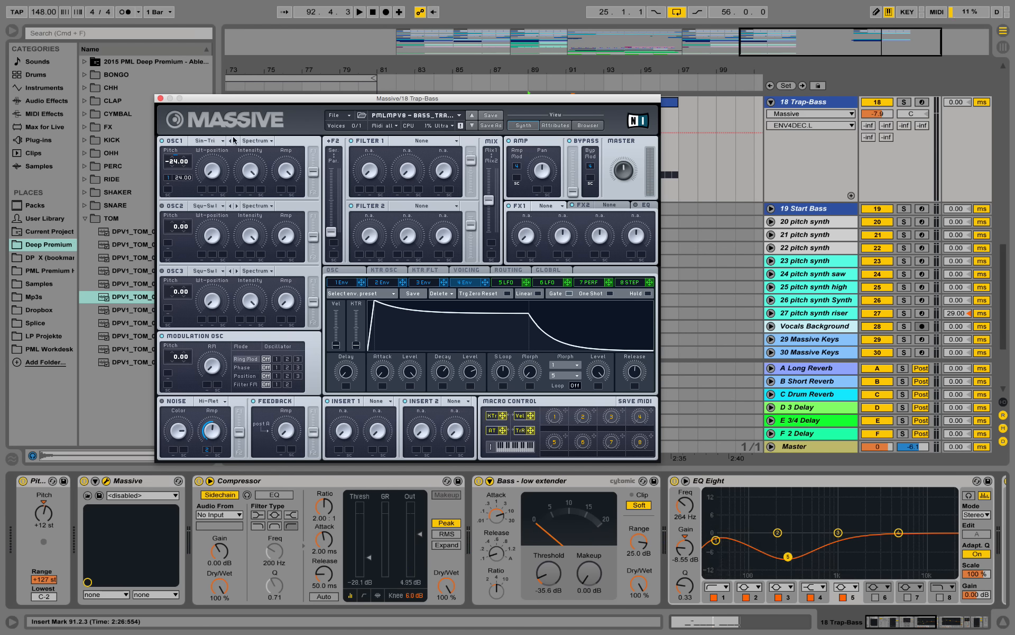
left_click(161, 98)
Step: Copy the KickBass Trap clip on the Start Bass track to bars 89–97 and unfold the track
scroll(255, 187, "up", 1)
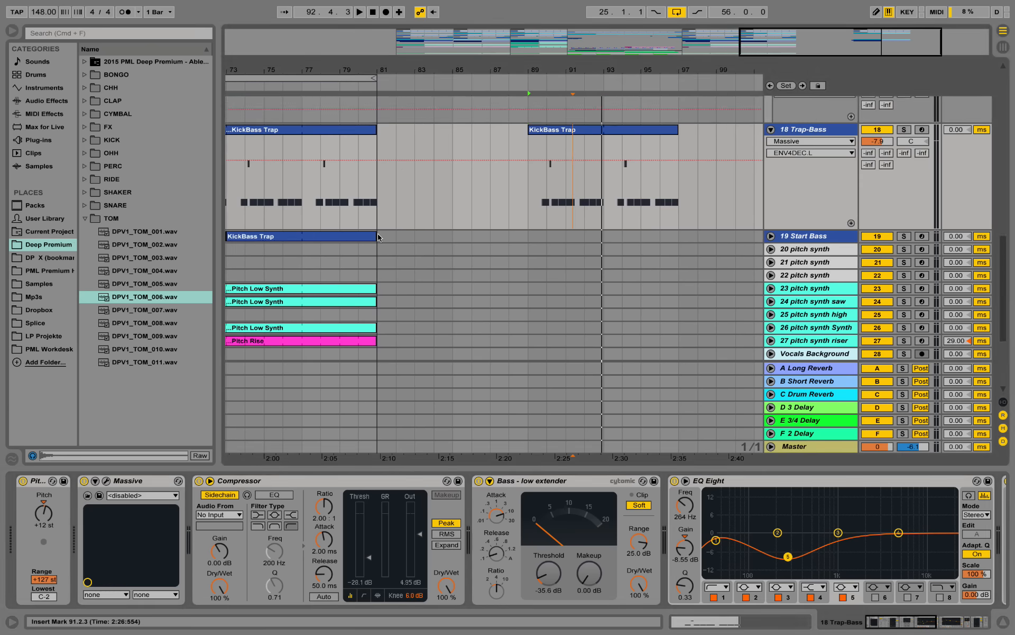
left_click(359, 241)
left_click_drag(344, 242, 645, 233)
Step: Audition the copied Start Bass clip from bar 89, both in the mix and with its track soloed
left_click(529, 249)
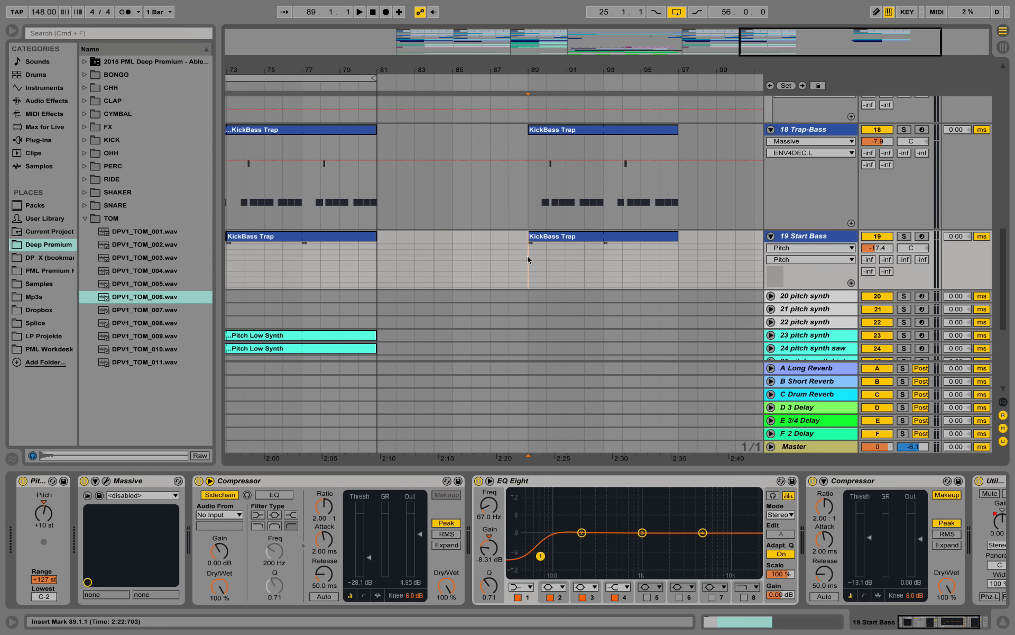
key("space")
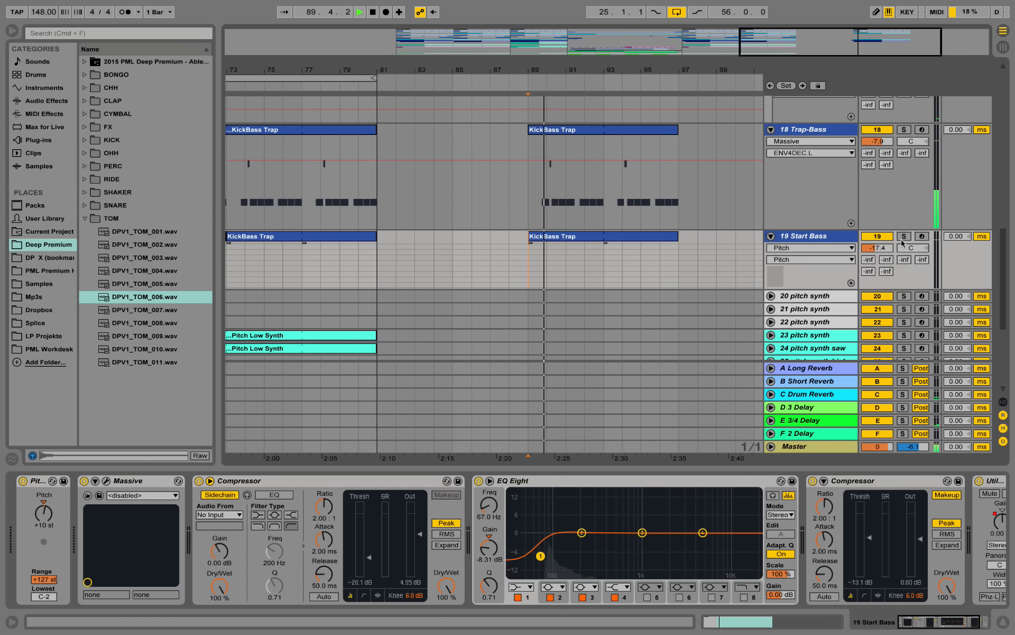
key("space")
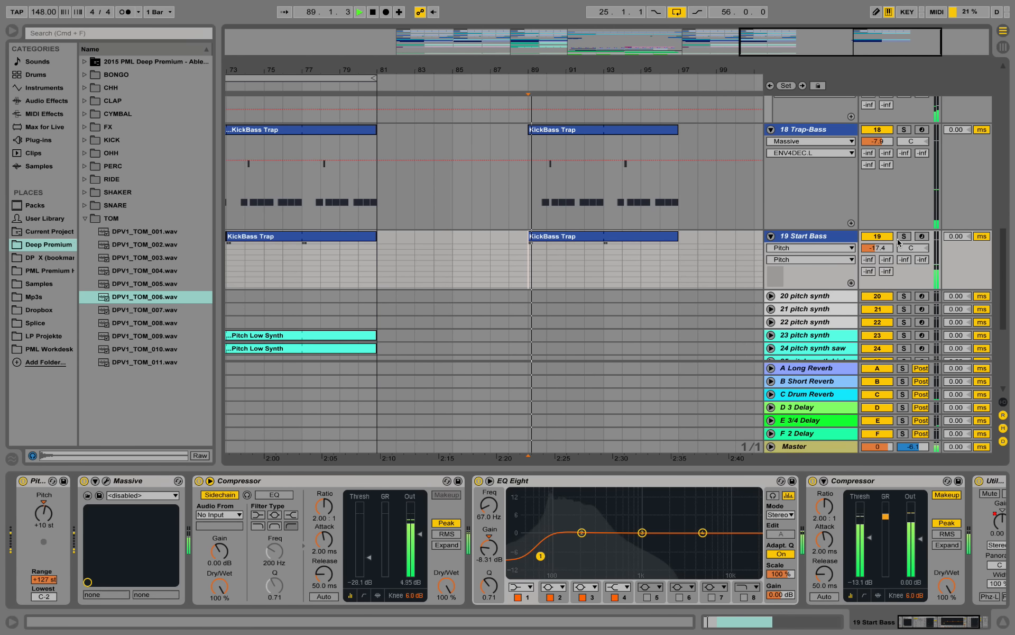
left_click(903, 236)
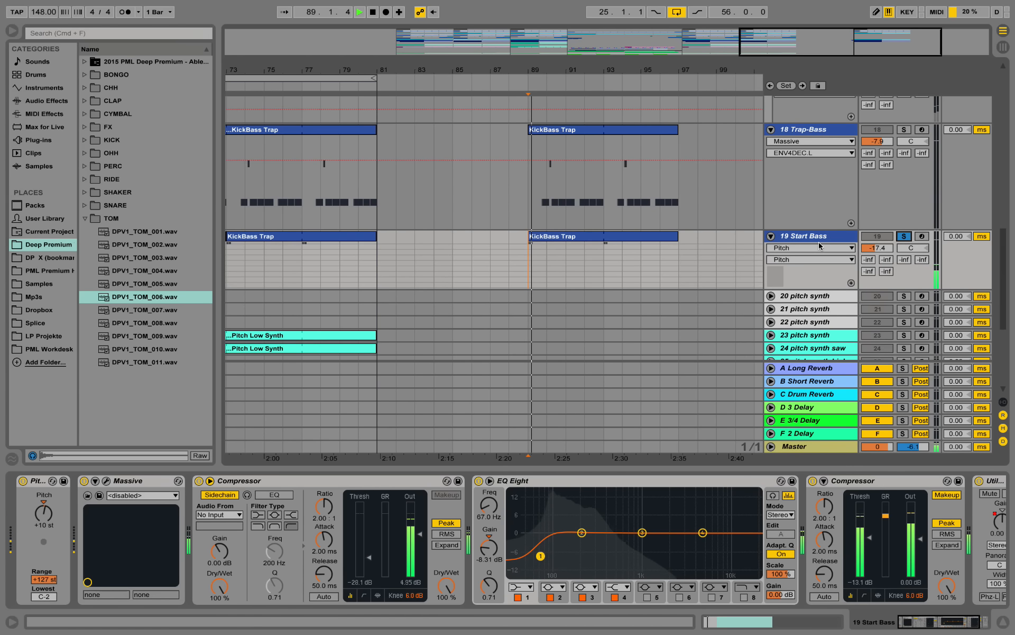
key("space")
scroll(701, 237, "up", 1)
scroll(701, 236, "up", 7)
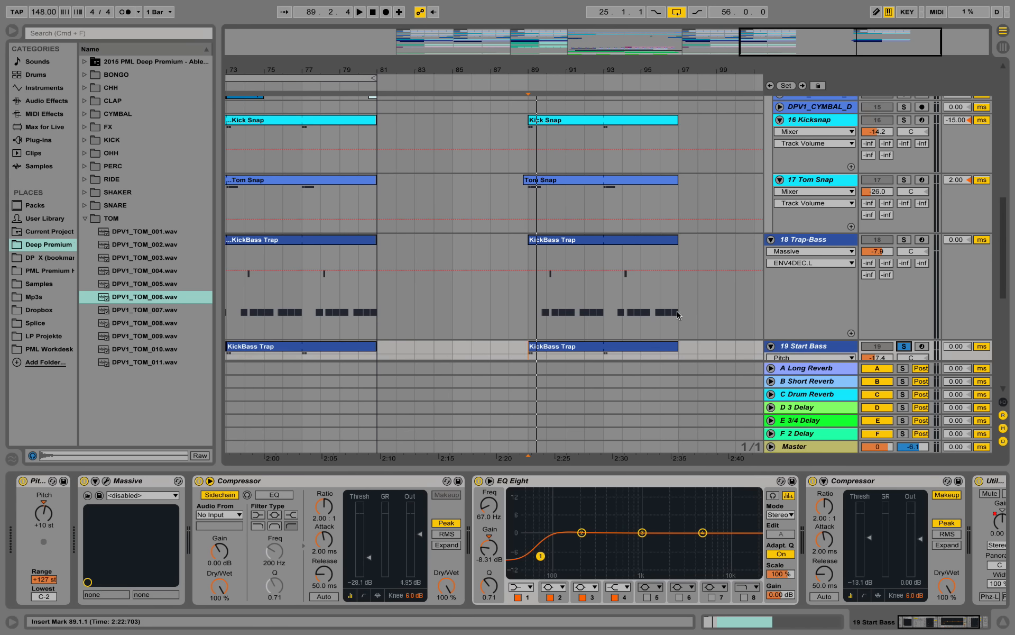
key("space")
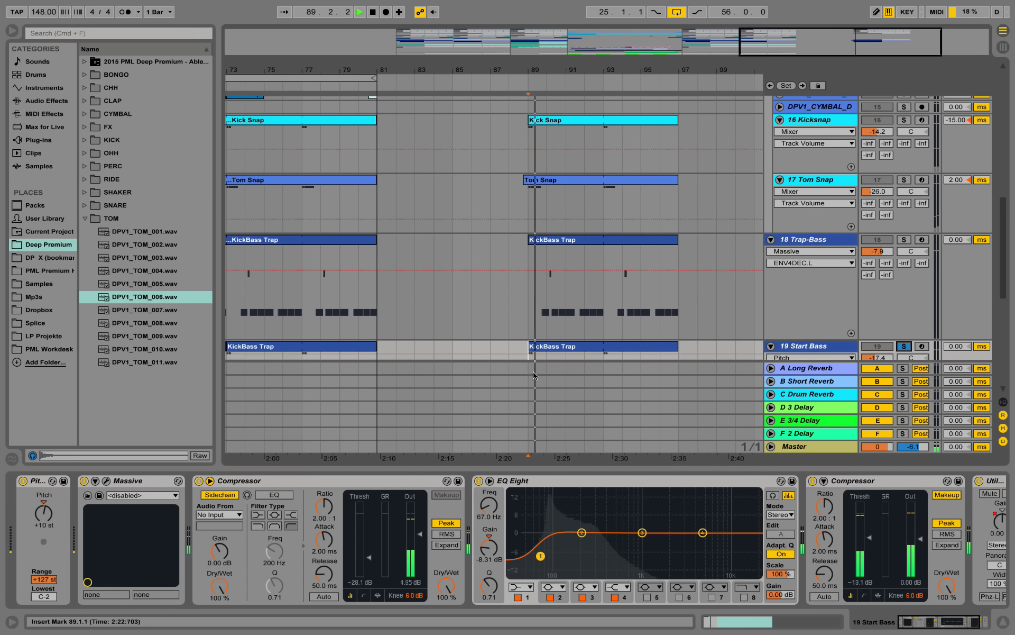
key("space")
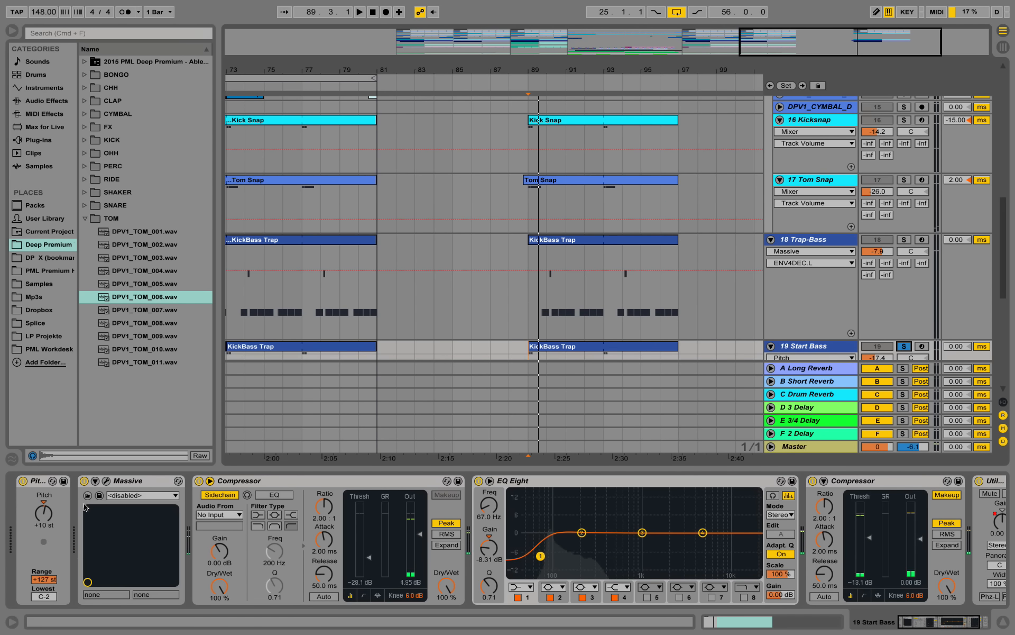
Step: Open the Massive synth on the Start Bass track and examine its envelope 4 while playing
left_click(106, 481)
left_click(475, 258)
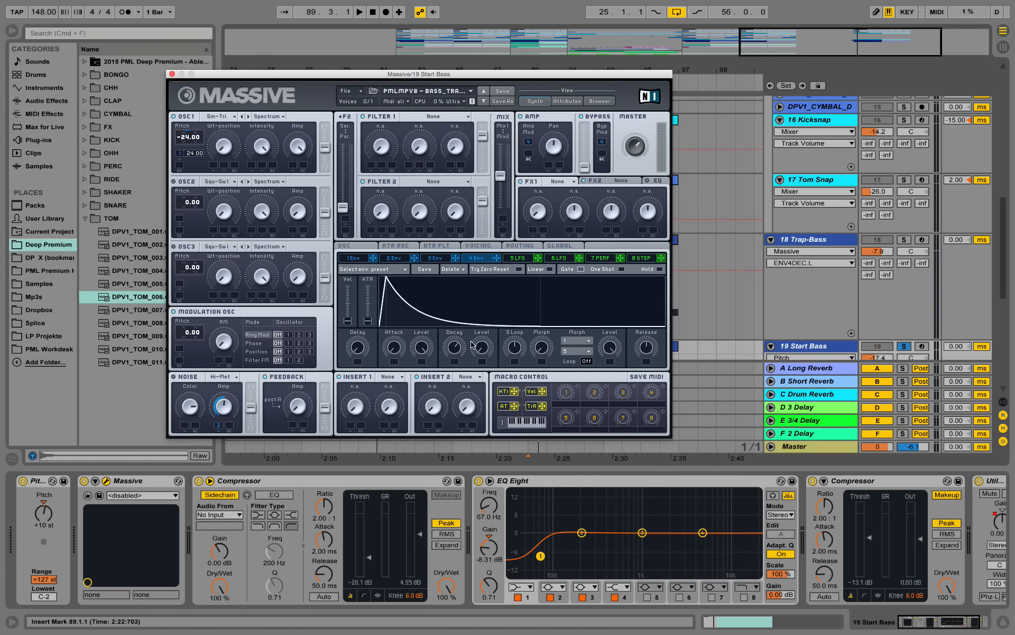
key("space")
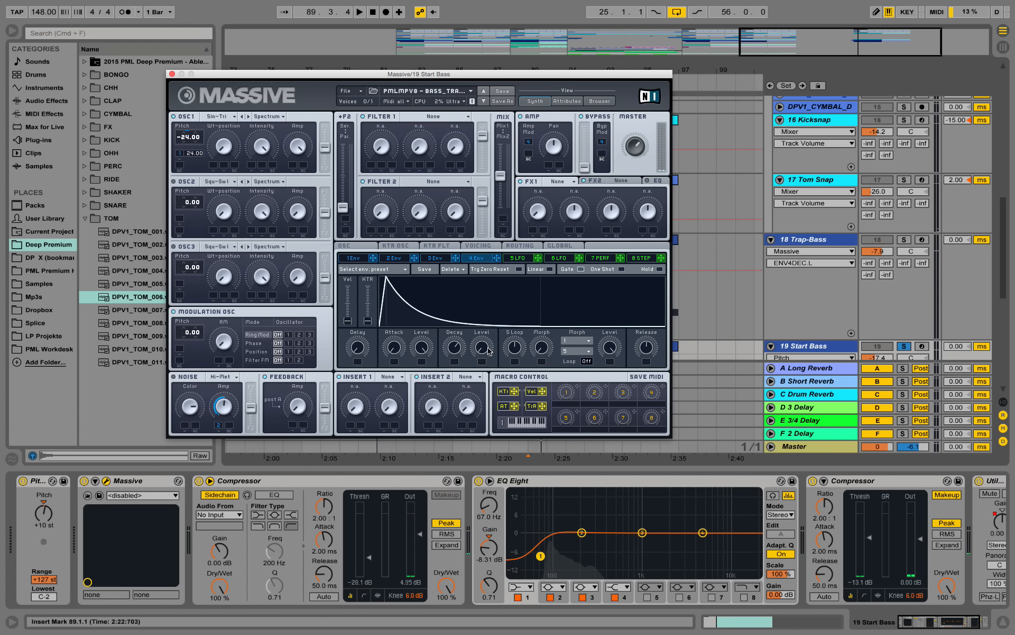
Step: Unsolo the Start Bass track and close its Massive synth window
left_click(905, 346)
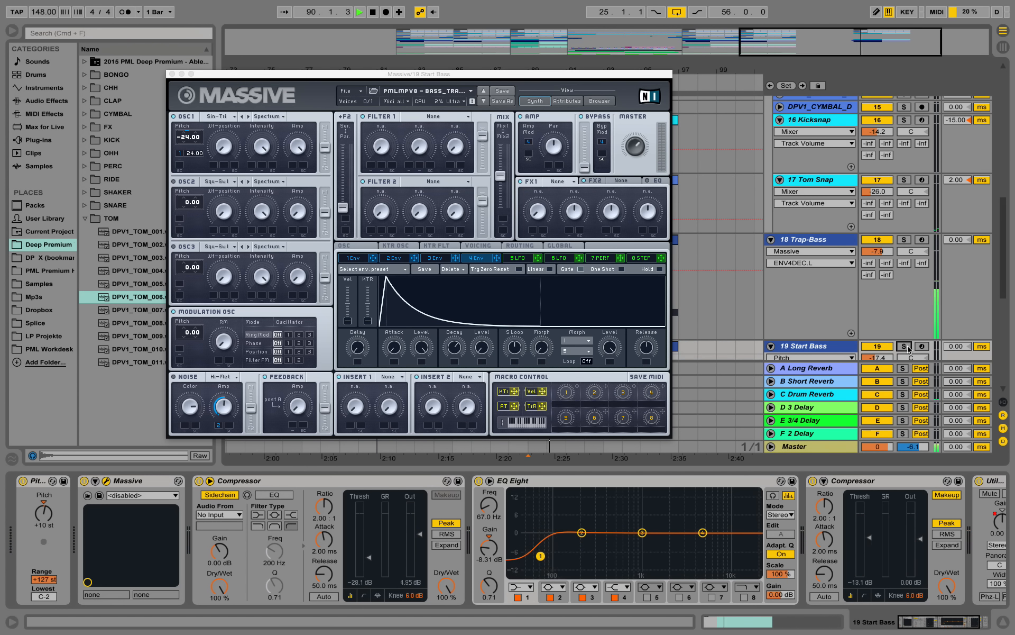
left_click(172, 74)
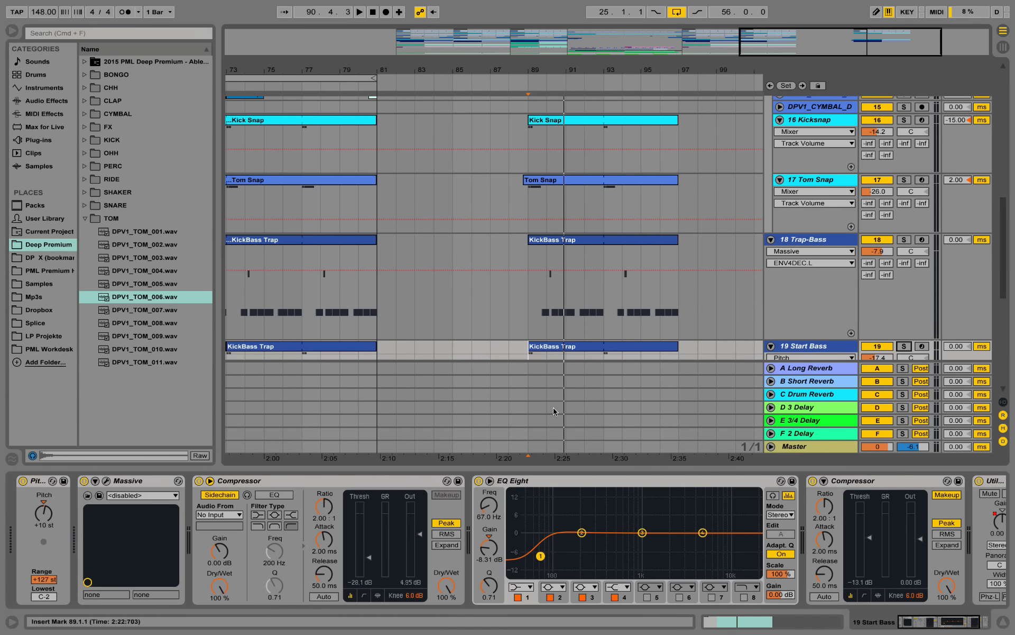
Step: Examine the last devices in the Start Bass chain and play the copied drum and bass clips together from bar 89
left_click(945, 618)
scroll(684, 329, "down", 6)
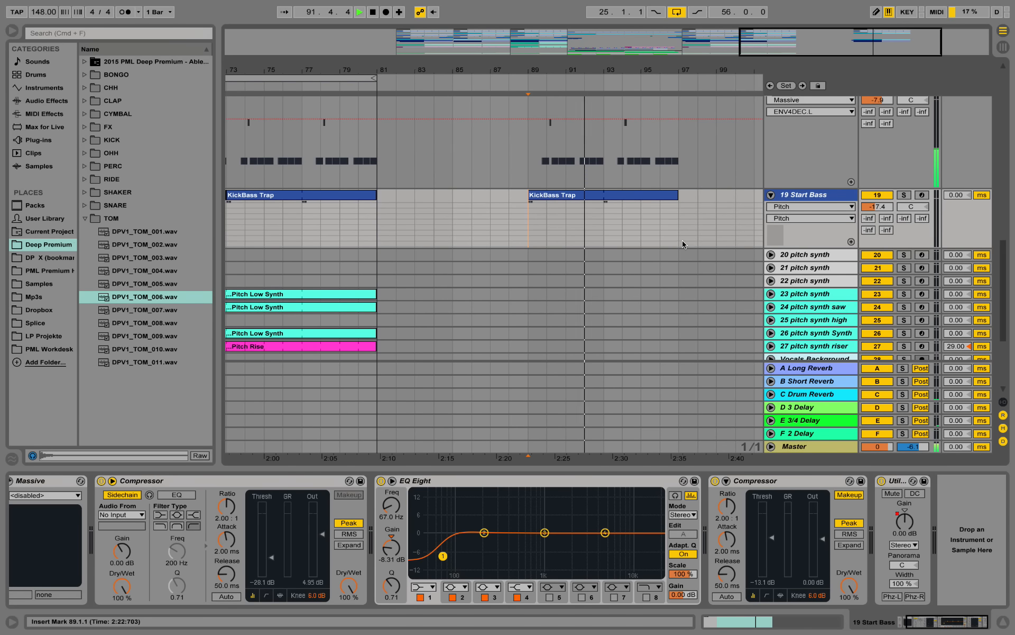
scroll(682, 211, "up", 5)
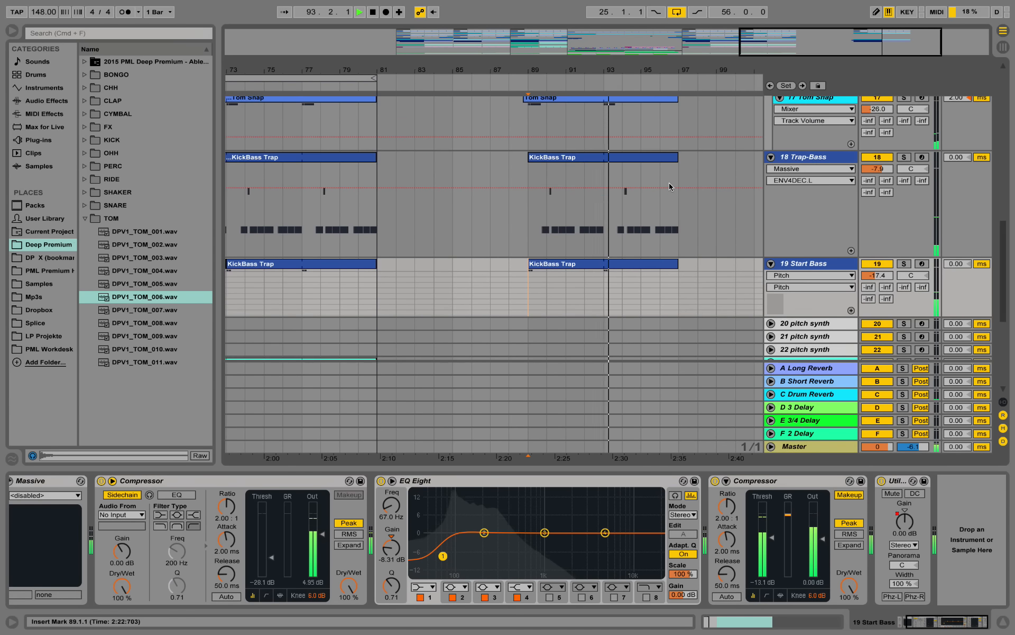
scroll(681, 200, "up", 4)
left_click_drag(623, 71, 621, 51)
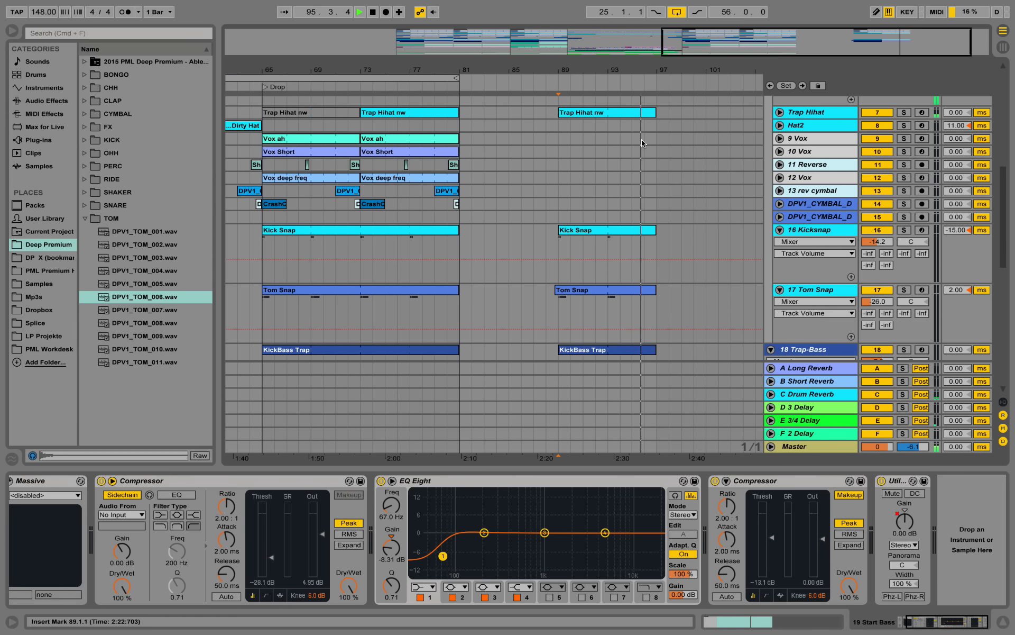
Step: Copy the Reverse track's clips from bars 73–81 to bars 89–97 and unfold the track
scroll(606, 185, "up", 2)
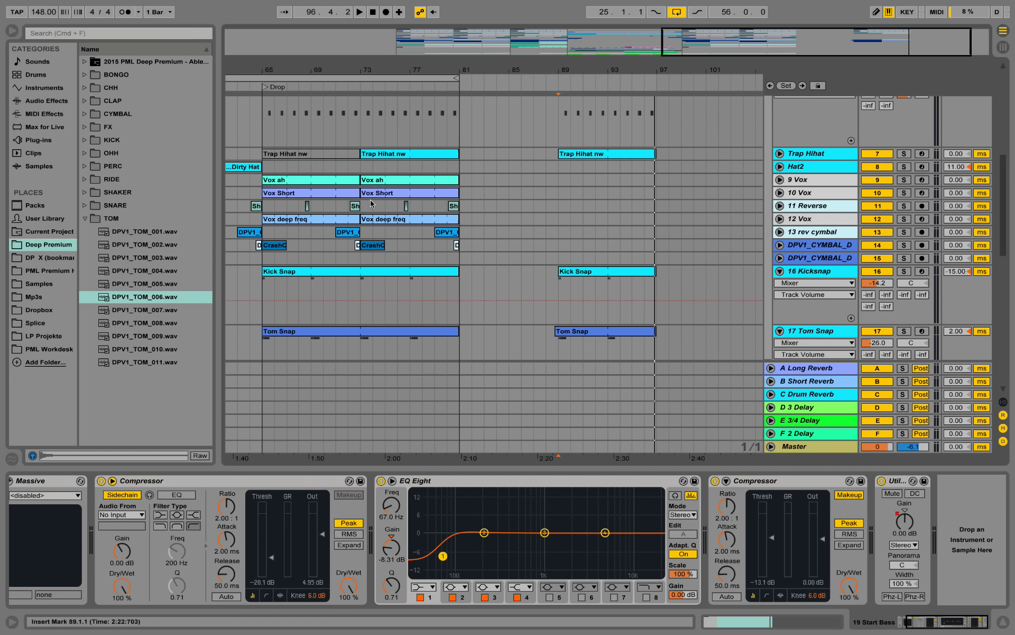
left_click_drag(372, 204, 656, 205)
left_click(455, 206)
left_click(779, 206)
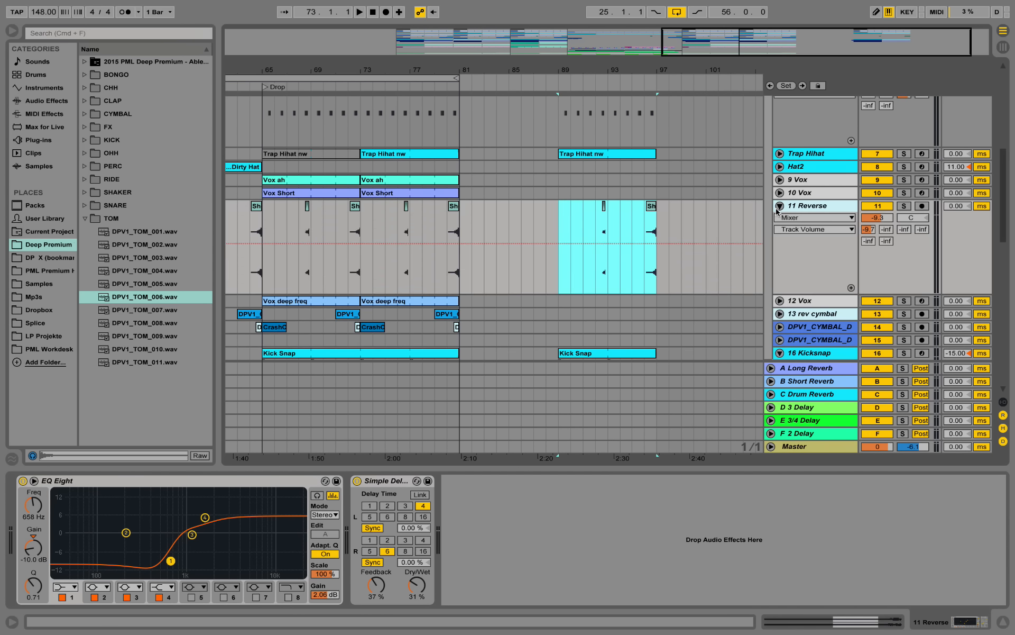
Step: Play the short copied Shout clip on the Reverse track from 92.3
left_click_drag(607, 69, 608, 70)
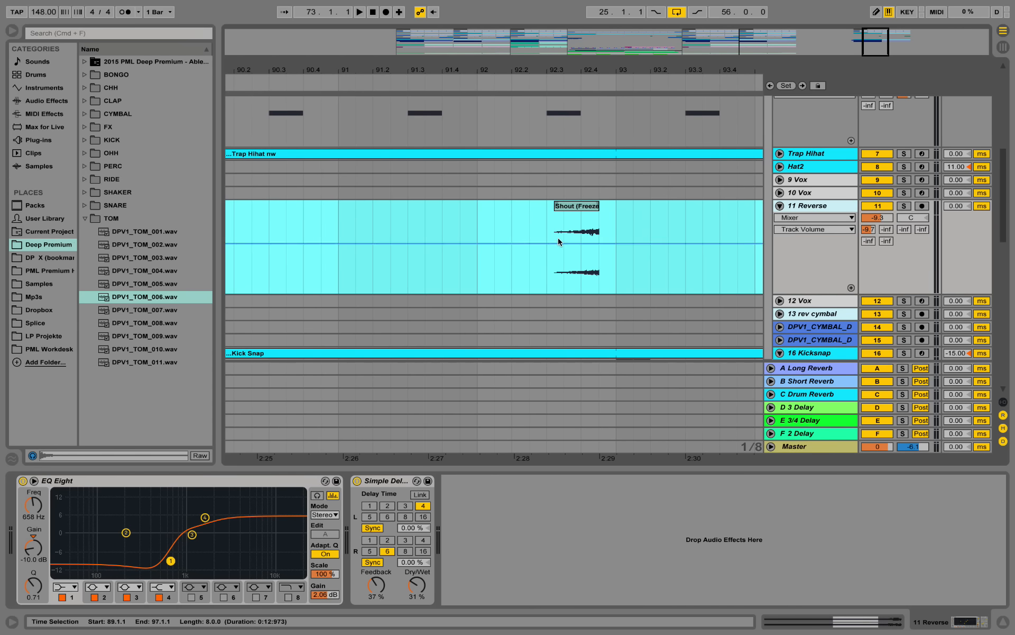
left_click(546, 221)
key("space")
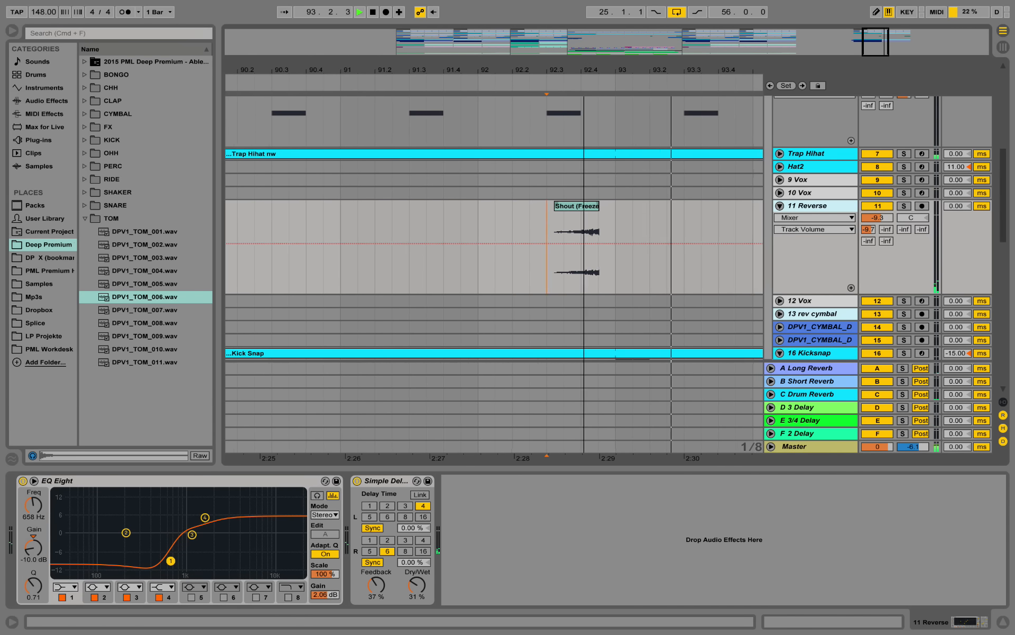
Step: Toggle the Reverse track's solo while playing the copied Shout clips, and replay them with the other tracks from 92.3
key("minus")
key("minus")
key("minus")
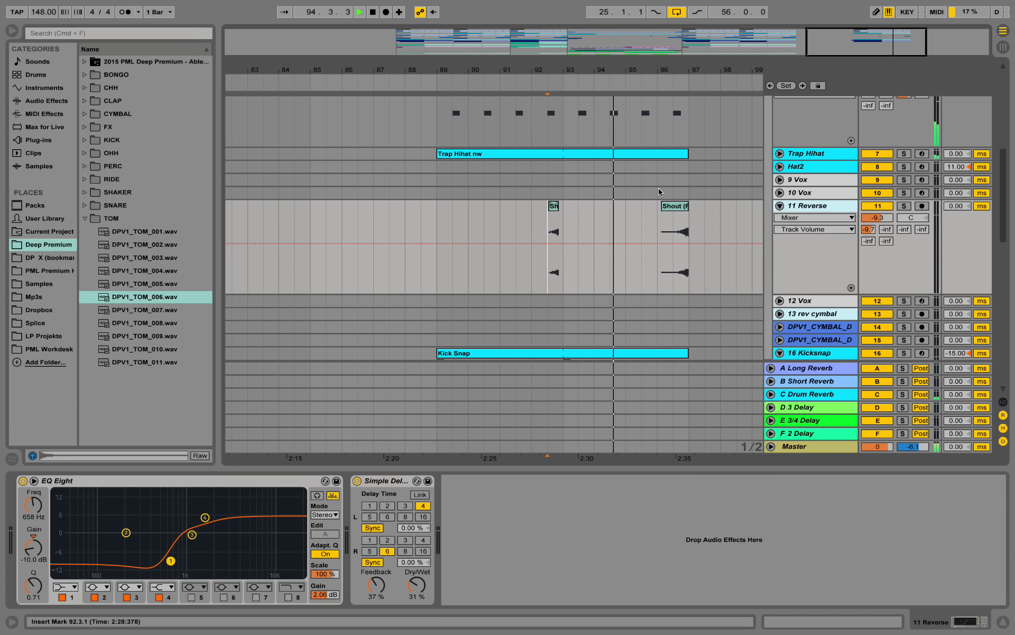
left_click(904, 206)
left_click(904, 206)
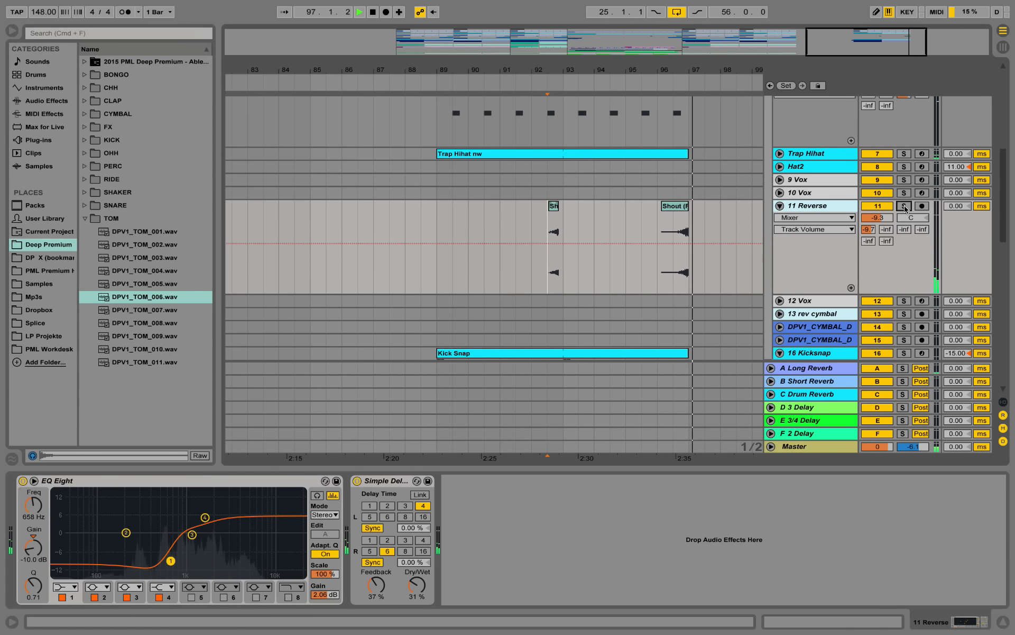
key("space")
key("space")
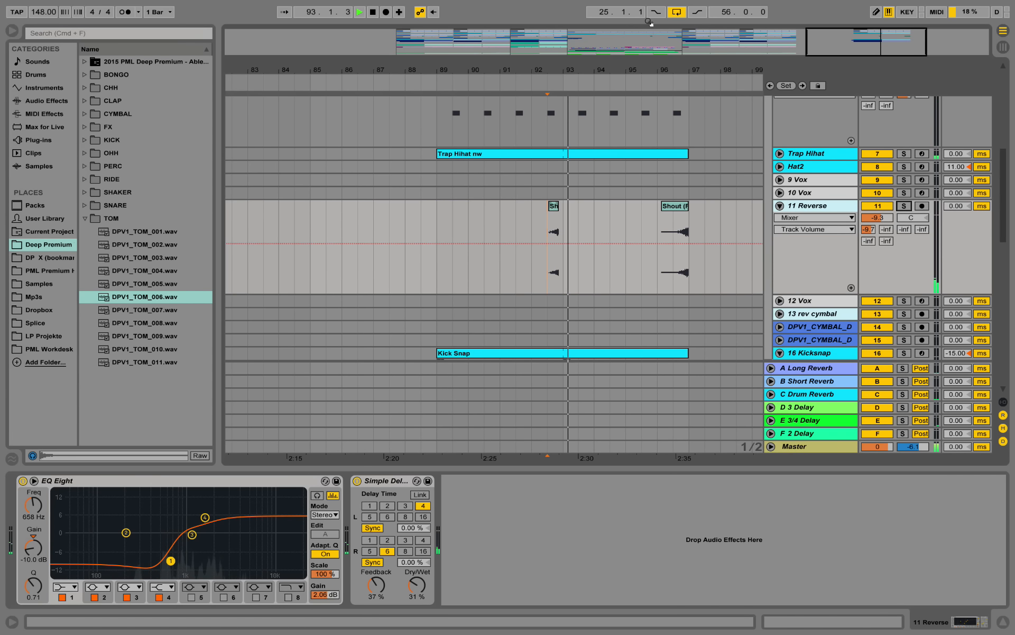
Step: Reduce the Reverse track's height and copy the 10 Vox track's Vox Short clip from bar 73 to bar 89
left_click_drag(649, 22, 666, 177)
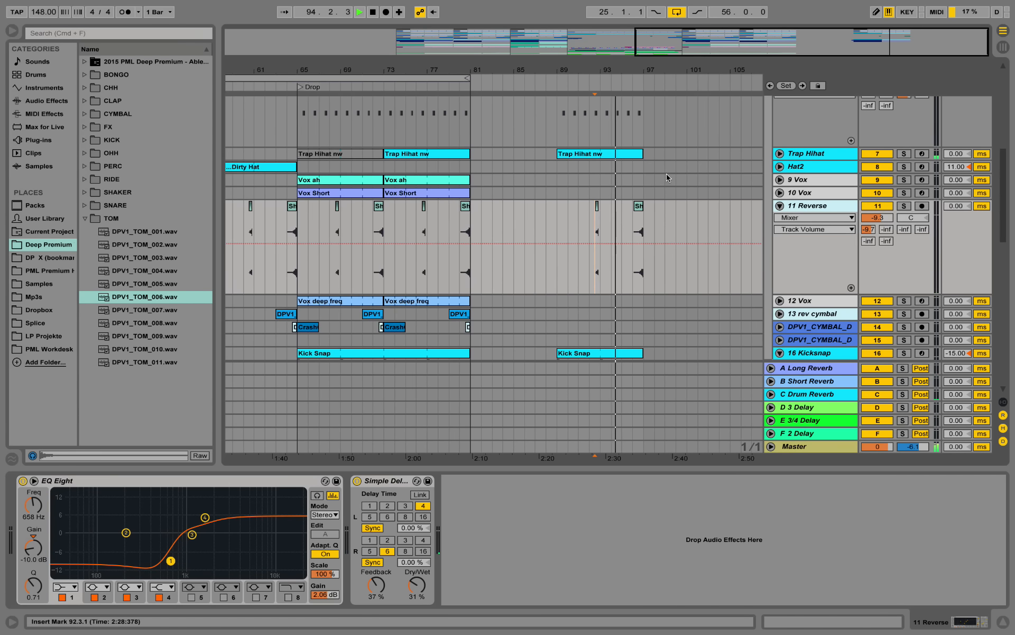
left_click_drag(802, 284, 802, 246)
scroll(492, 212, "up", 3)
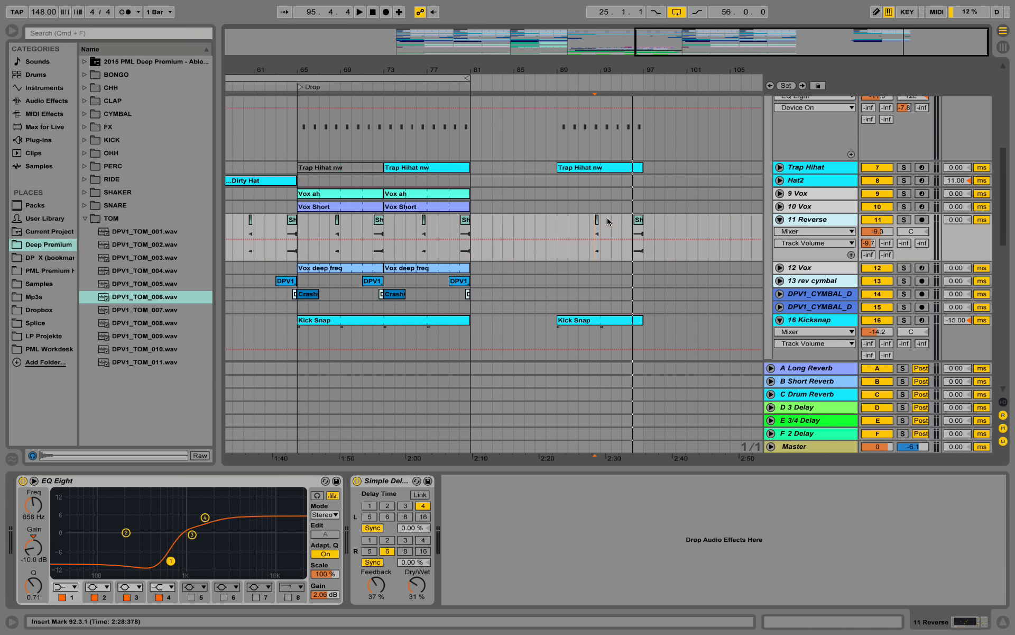
left_click(422, 236)
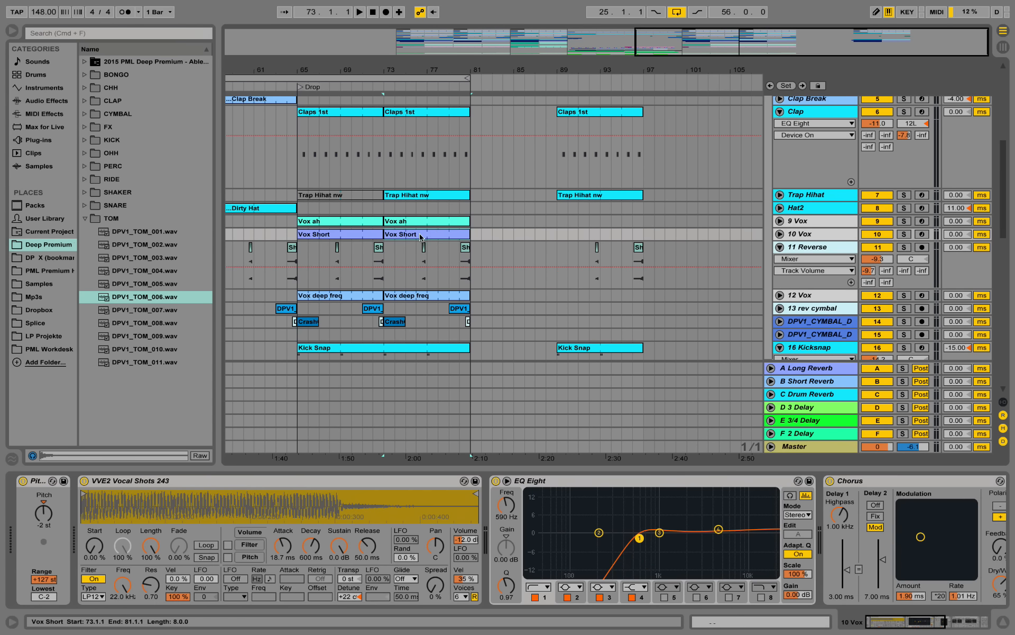
left_click_drag(414, 235, 582, 231)
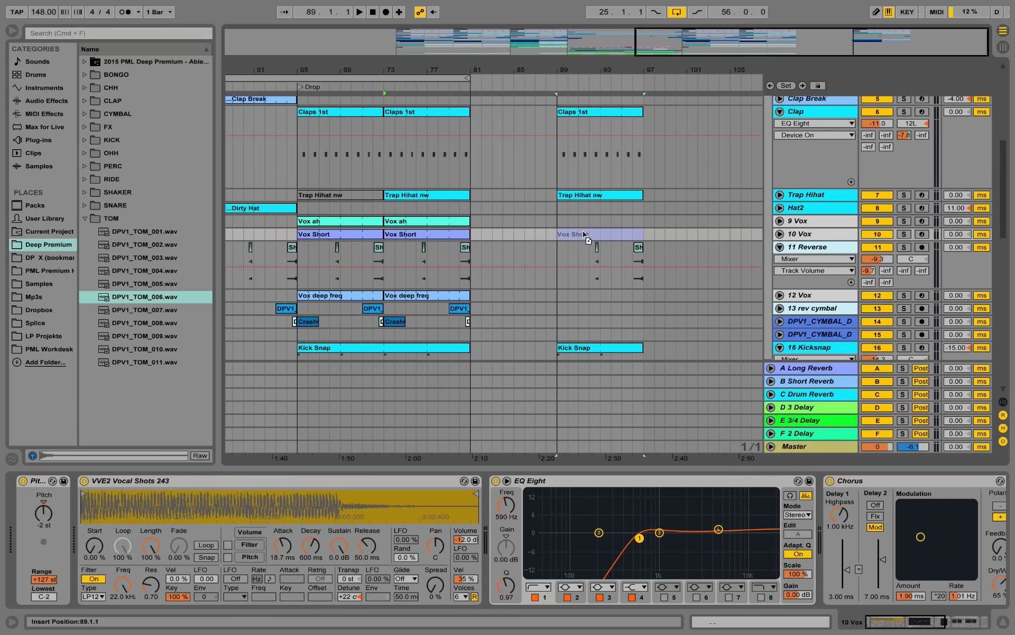
Step: Solo and unfold the 10 Vox track, and play the copied Vox Short clip with its notes open
left_click(904, 235)
key("space")
left_click(780, 233)
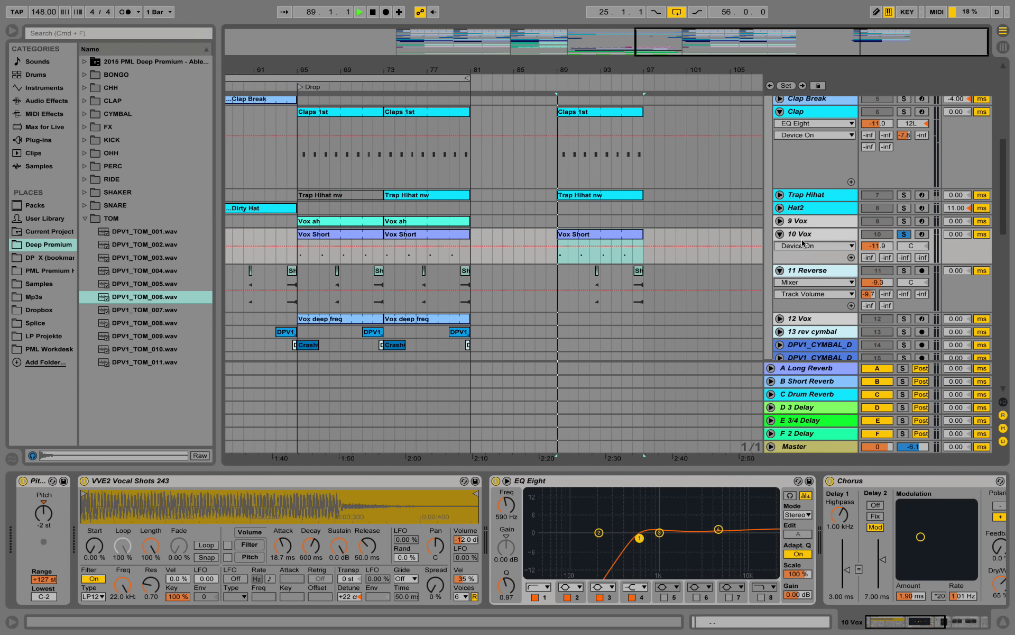
left_click_drag(561, 69, 562, 74)
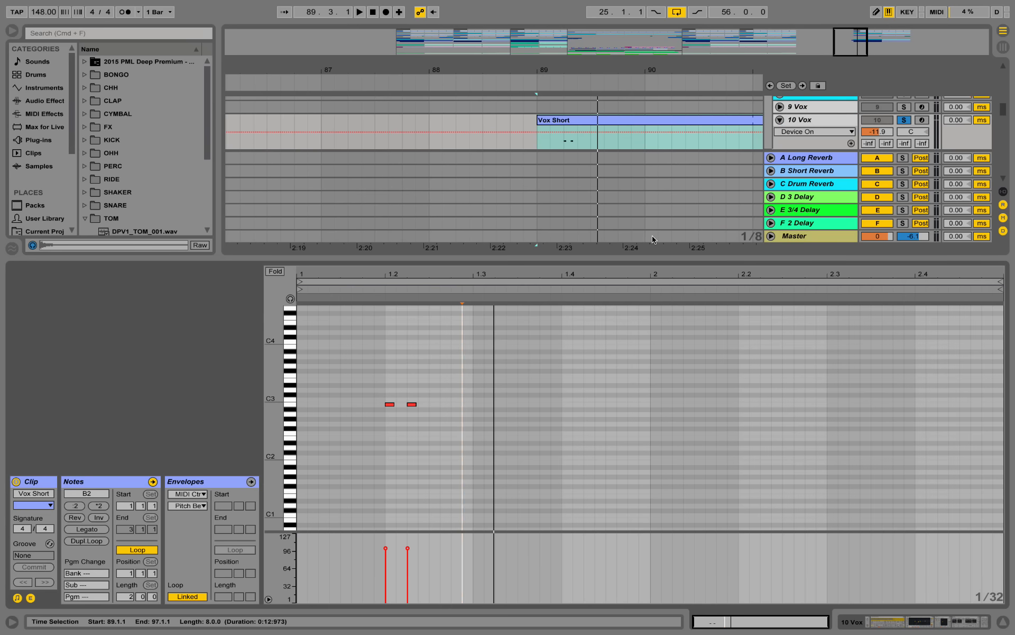
double_click(652, 234)
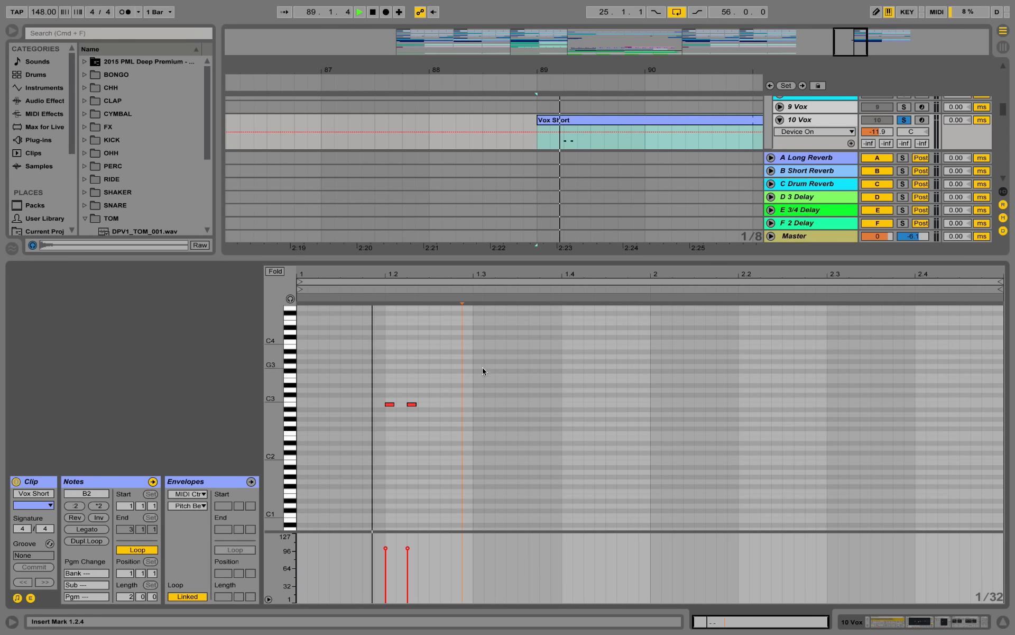
key("space")
Step: Set the Vox Short note editor to a fixed 1/16 grid around the two notes after 1.2
left_click(425, 418)
mouse_move(391, 274)
left_mouse_down()
mouse_move(412, 301)
mouse_move(492, 302)
left_mouse_up()
right_click(658, 394)
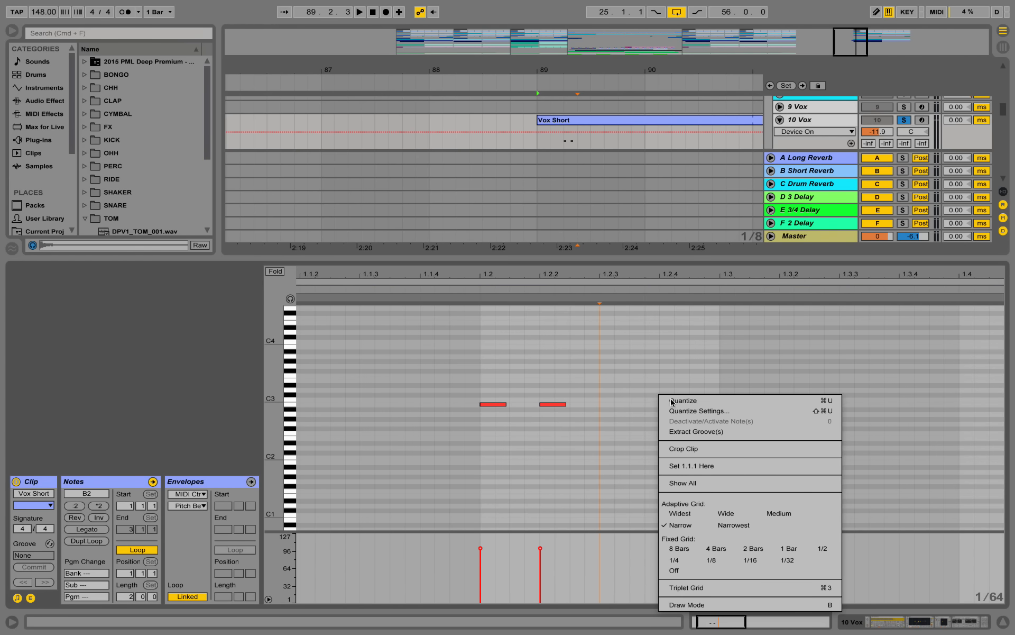
left_click(776, 563)
right_click(671, 439)
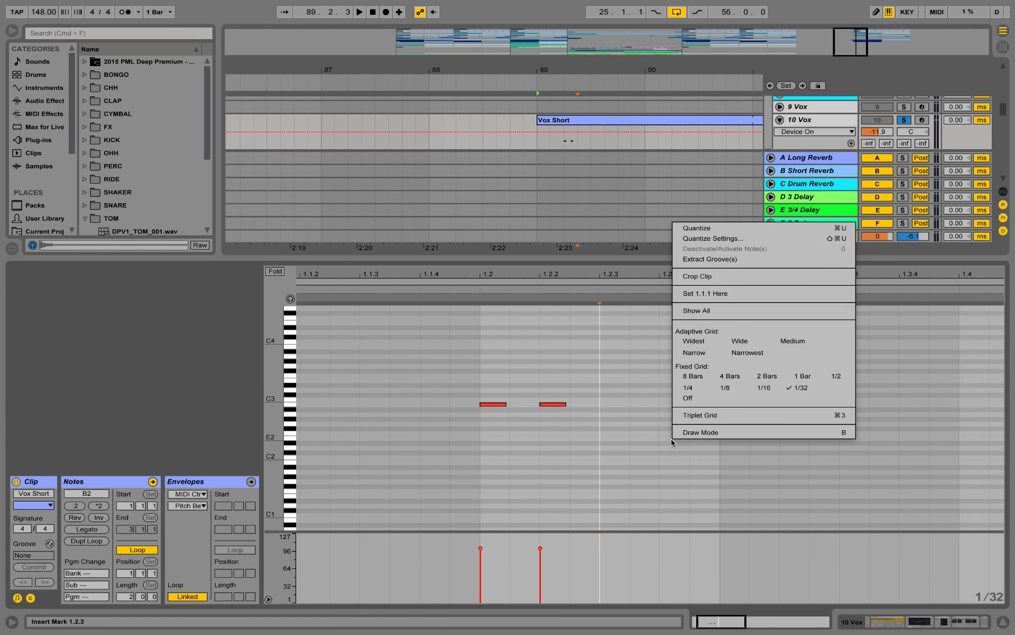
left_click(764, 388)
Step: Play the Vox Short notes from bar 89 and bring up the 10 Vox track's device chain
key("space")
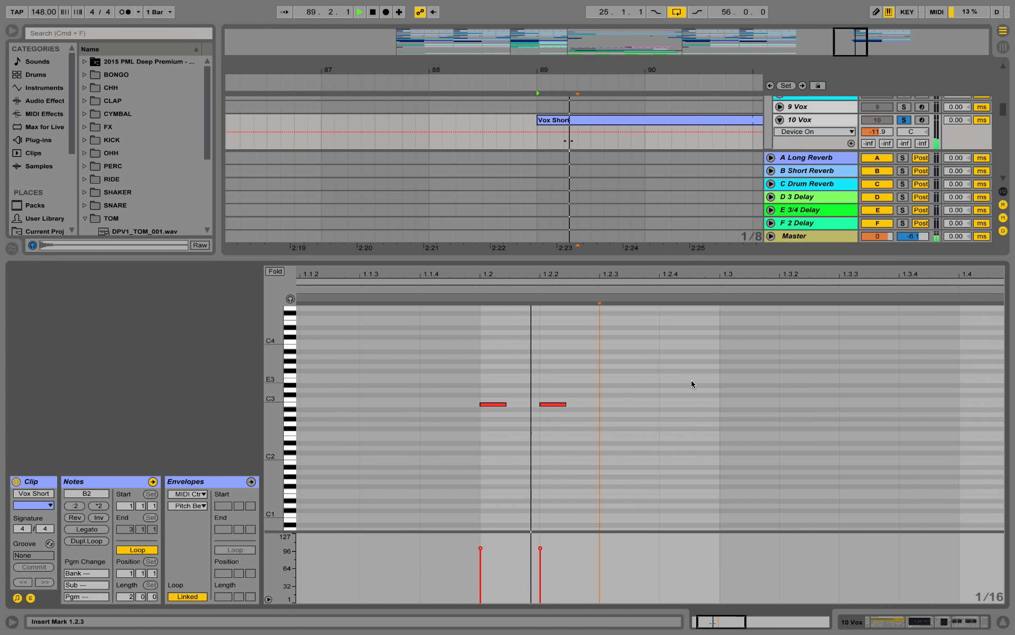
key("space")
left_click(931, 620)
scroll(747, 154, "up", 3)
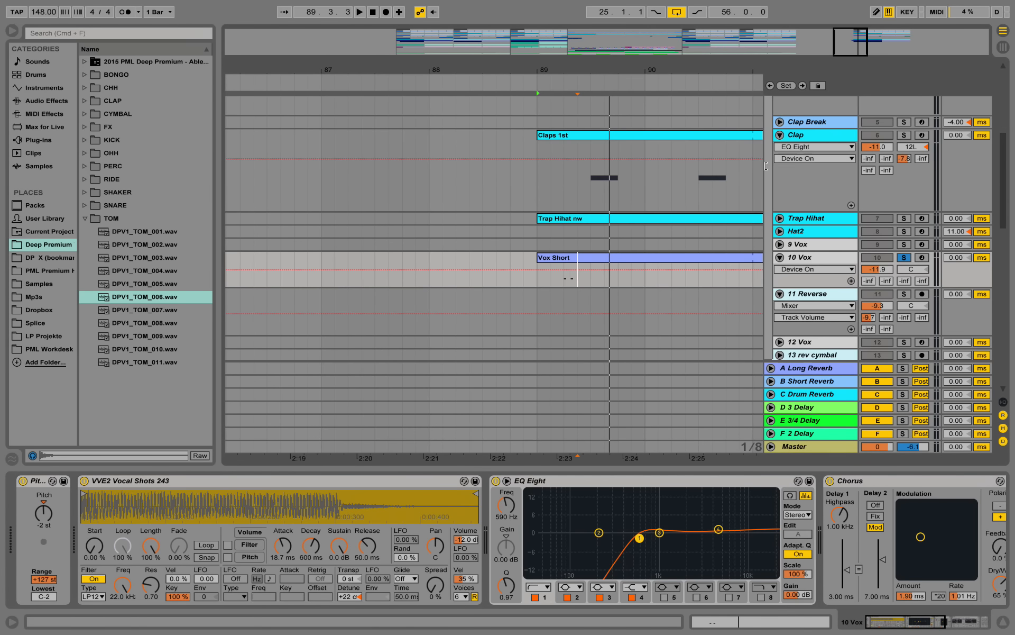
key("space")
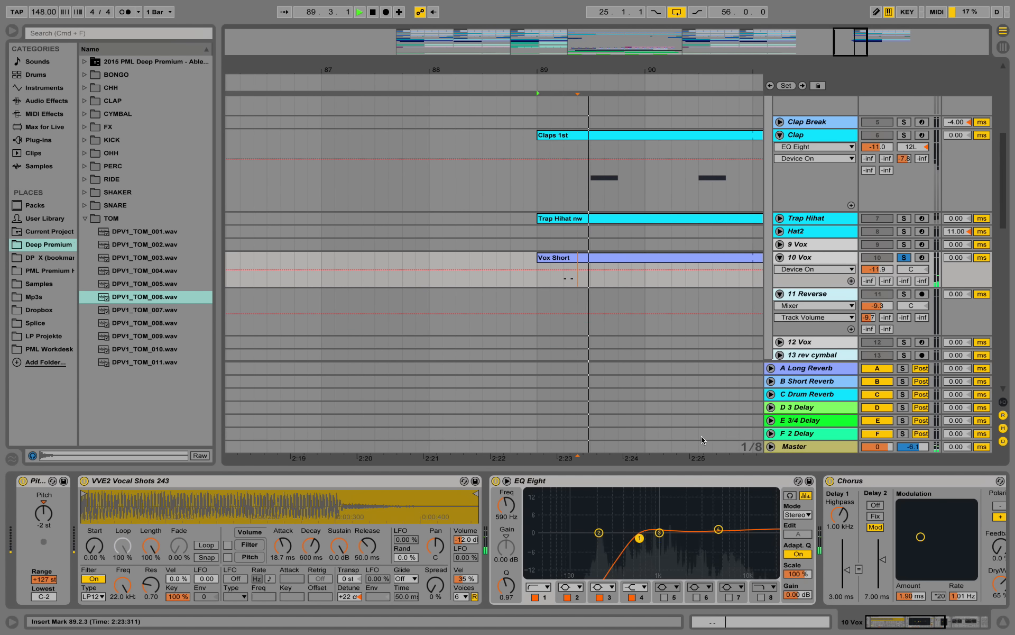
key("space")
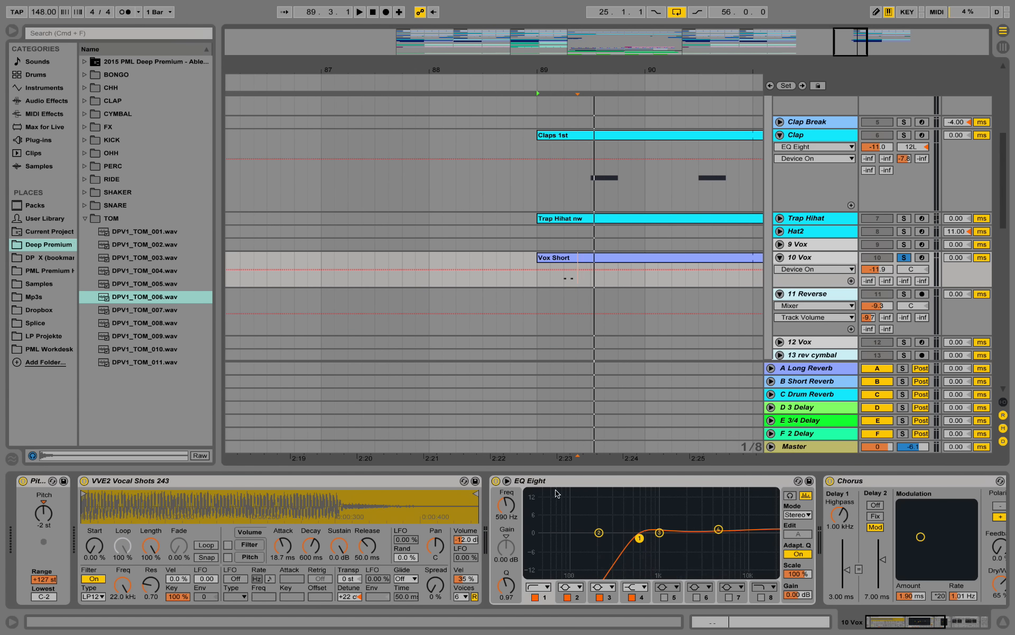
Step: Compare the Vox Short sound with EQ Eight bypassed and enabled, and examine the Chorus and Reverb devices after it
left_click(496, 481)
key("space")
left_click(496, 480)
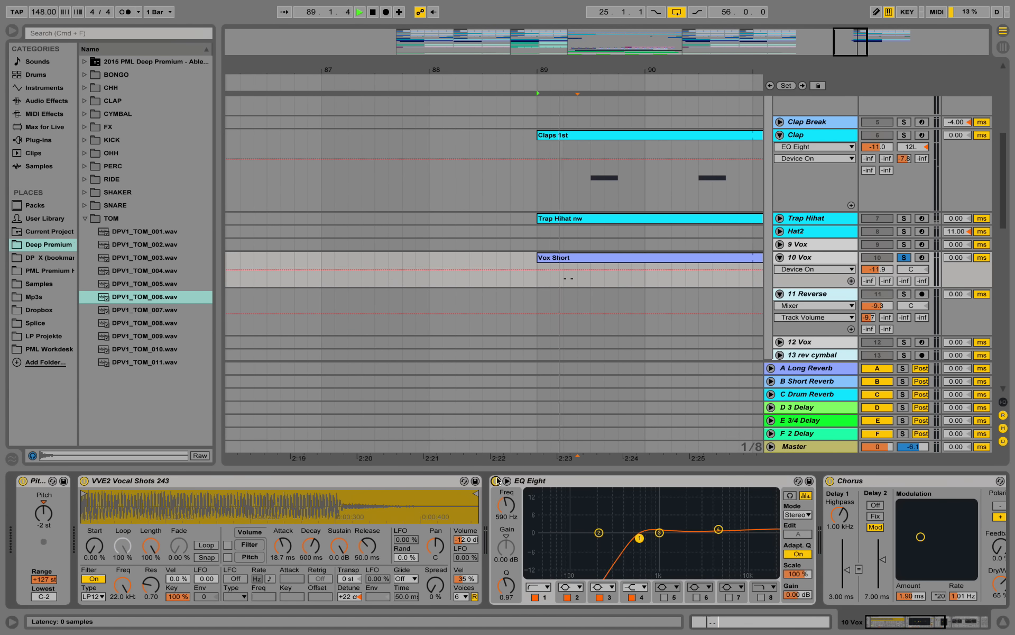
key("space")
left_click(919, 626)
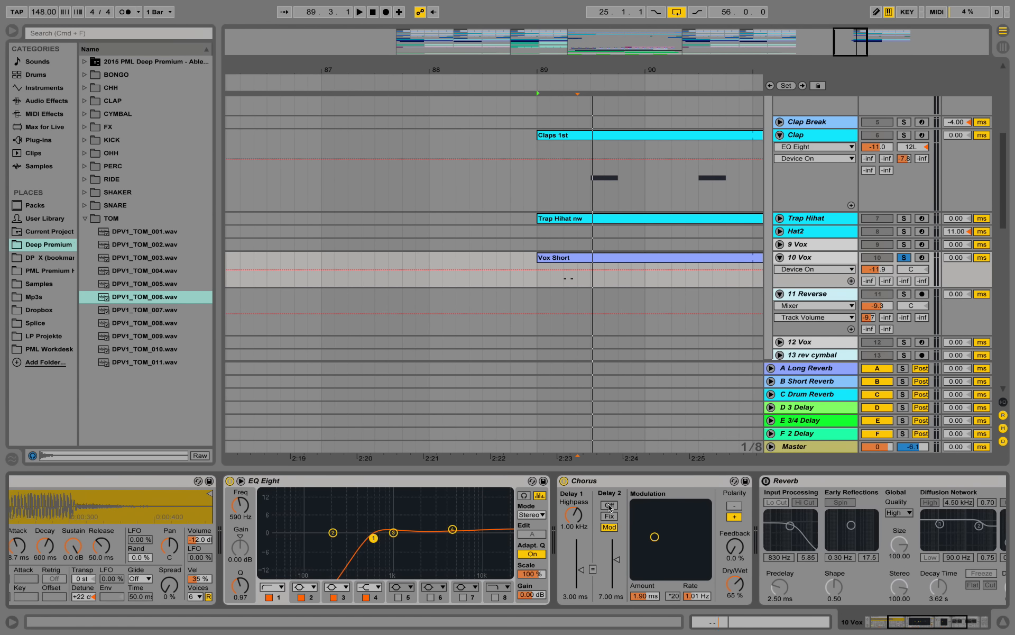
left_click_drag(950, 621, 870, 626)
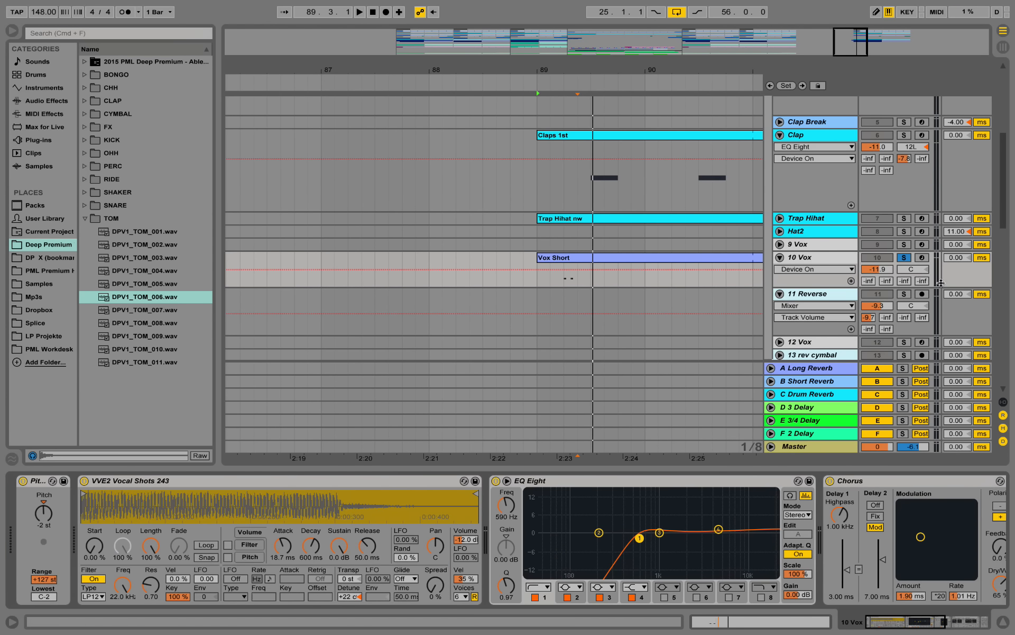
Step: Unsolo the 10 Vox track and copy the 9 Vox track's Vox ah clip from bar 73 to bar 89
left_click(906, 259)
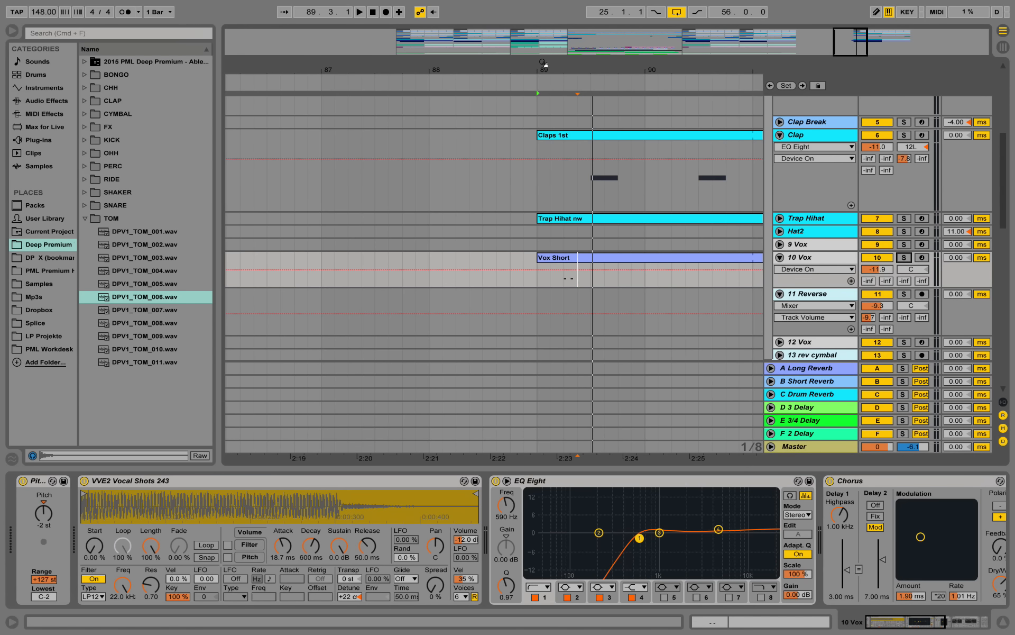
left_click_drag(543, 63, 543, 29)
left_click(368, 245)
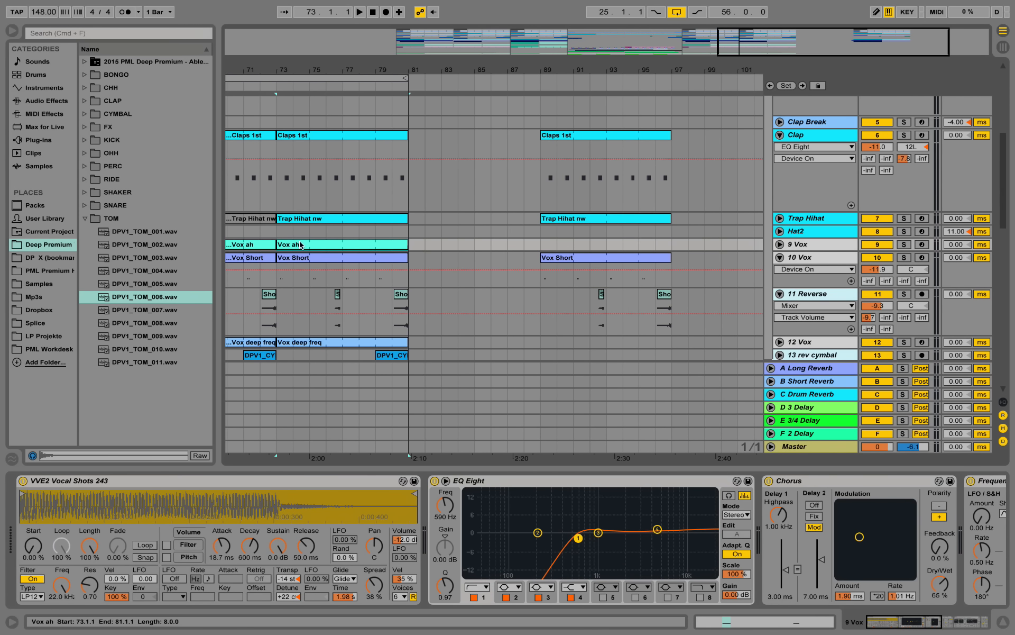
left_click_drag(300, 245, 564, 245)
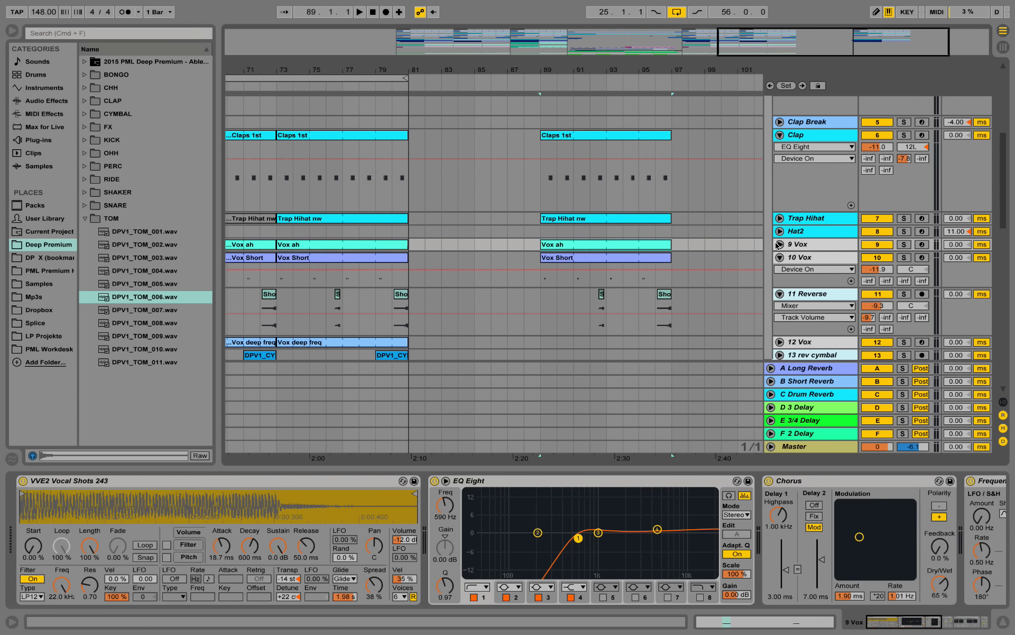
Step: Unfold the 9 Vox track, play from bar 89 and lower the track's volume to -14.3 dB
left_click(779, 244)
key("space")
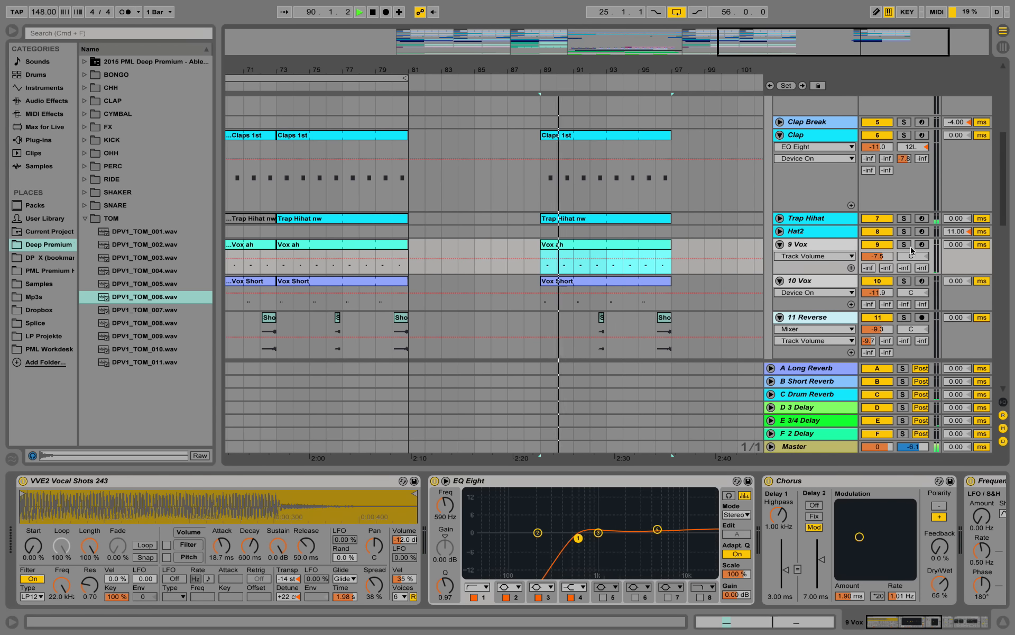
key("space")
left_click_drag(877, 256, 875, 262)
key("space")
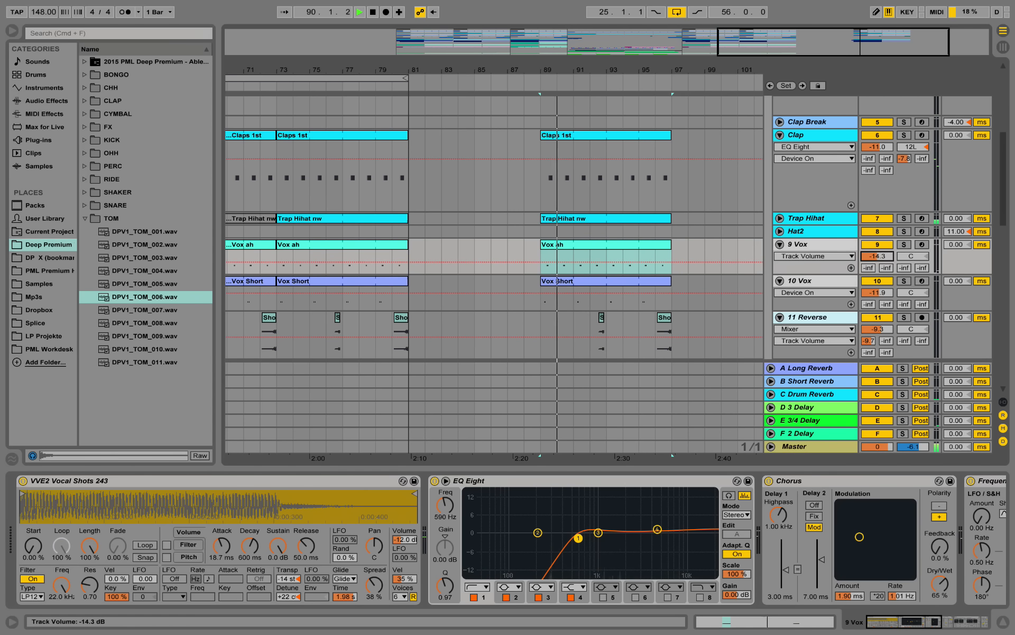
Step: Solo the 9 Vox track, play the copied Vox ah clip with its notes open and enlarge the note rows
left_click(903, 244)
key("space")
key("space")
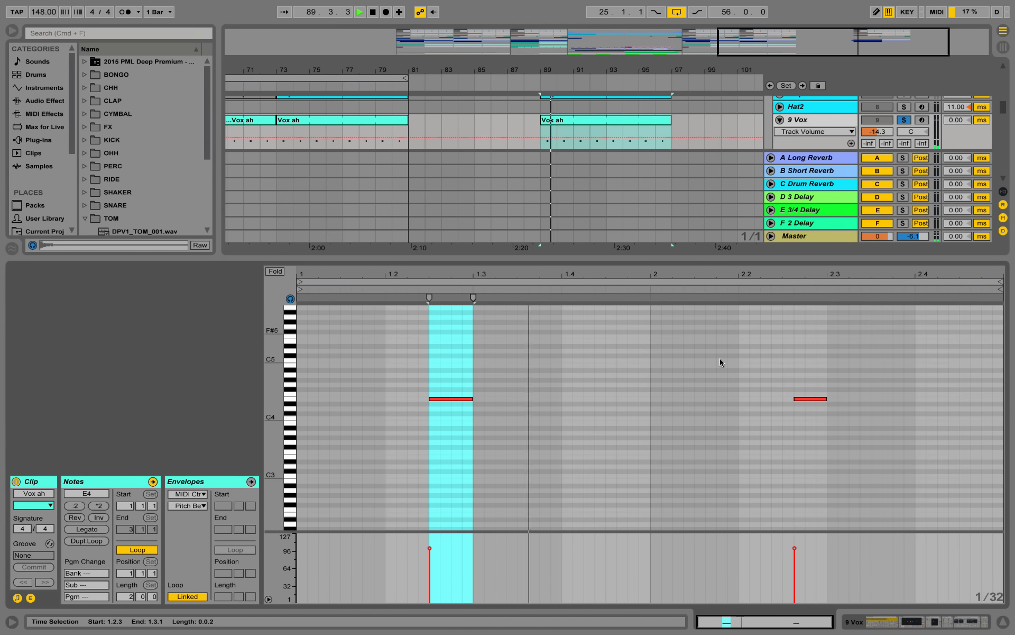
left_click(751, 417)
key("space")
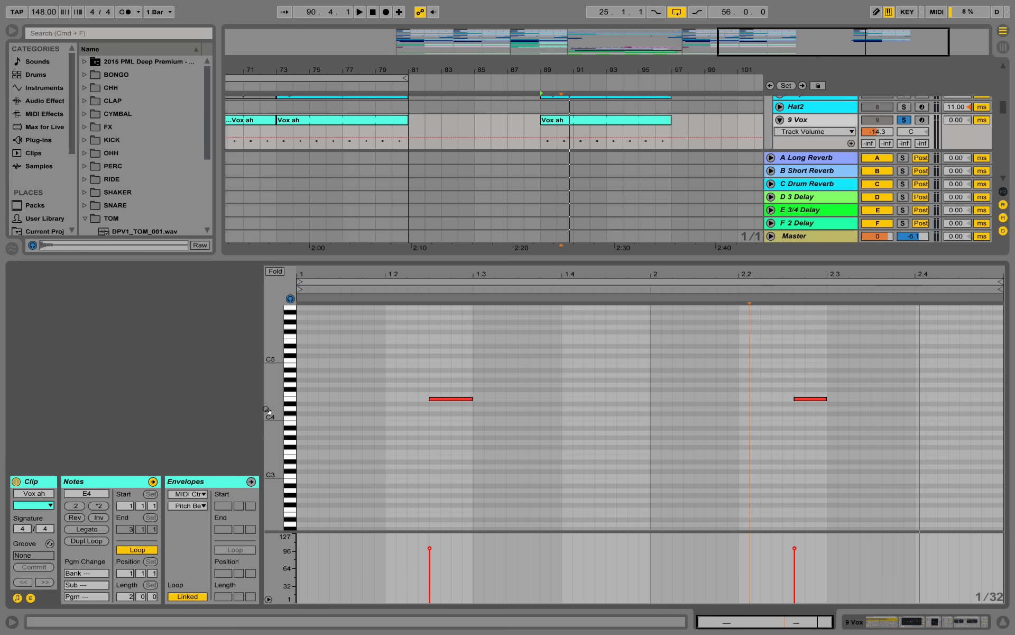
left_click_drag(267, 410, 584, 355)
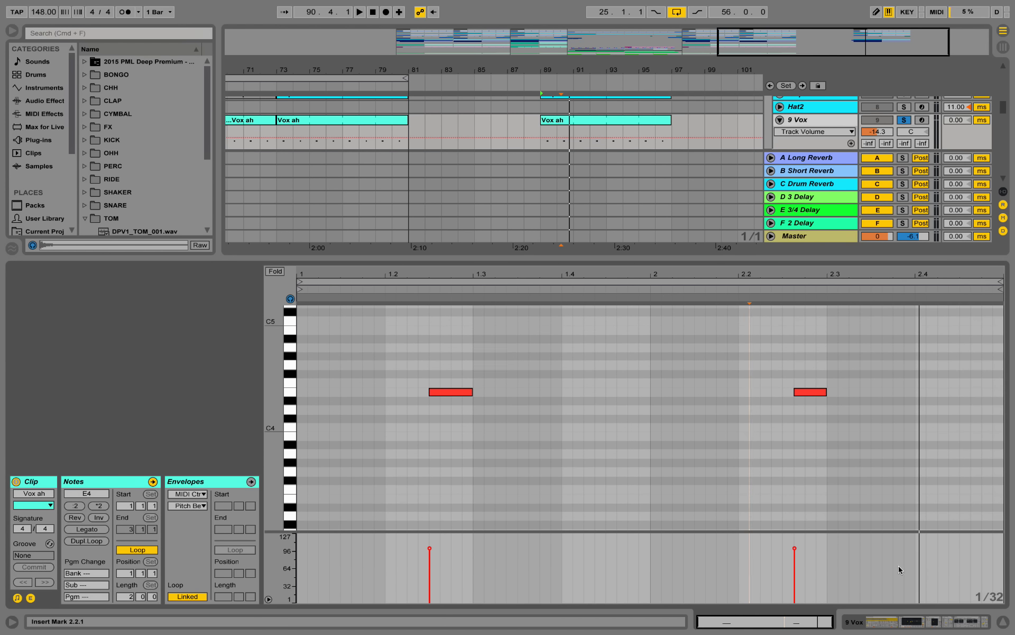
Step: Examine the 9 Vox device chain and compare the Vox ah sound with the Frequency Shifter bypassed and enabled
left_click(926, 622)
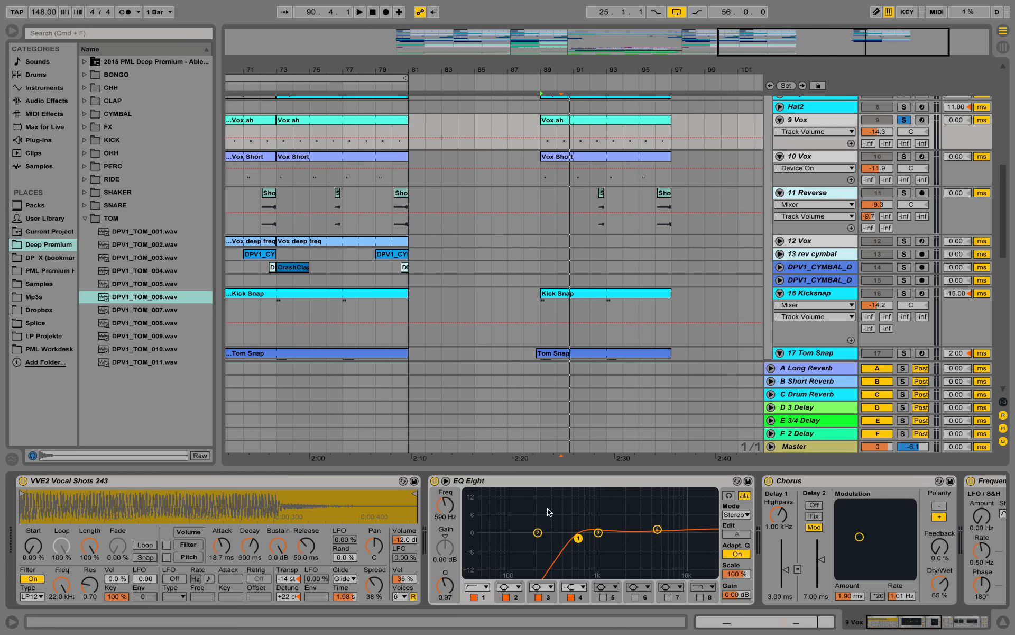
left_click_drag(934, 622, 961, 623)
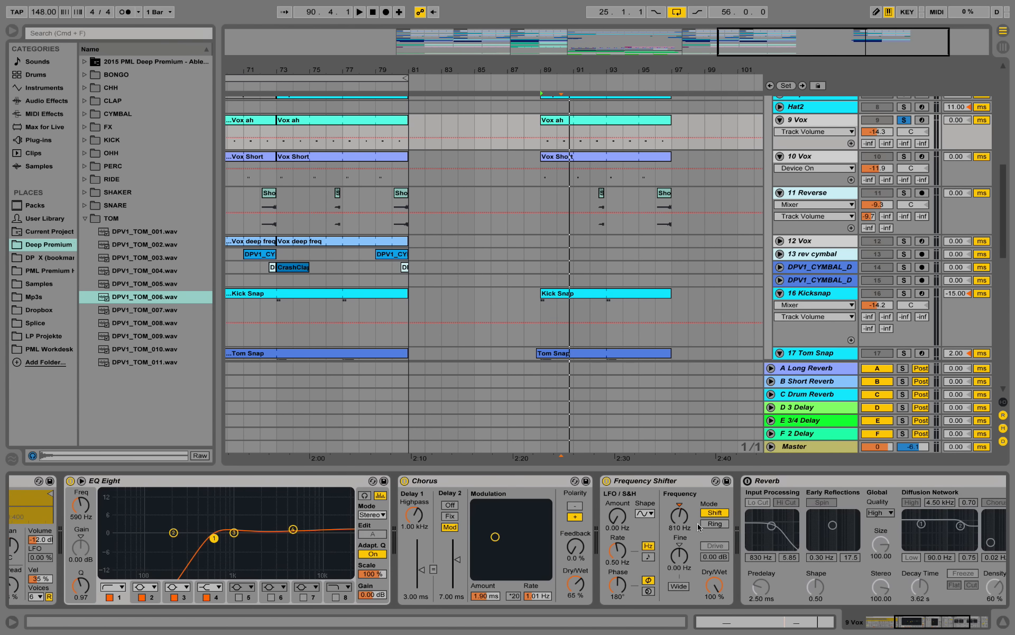
key("space")
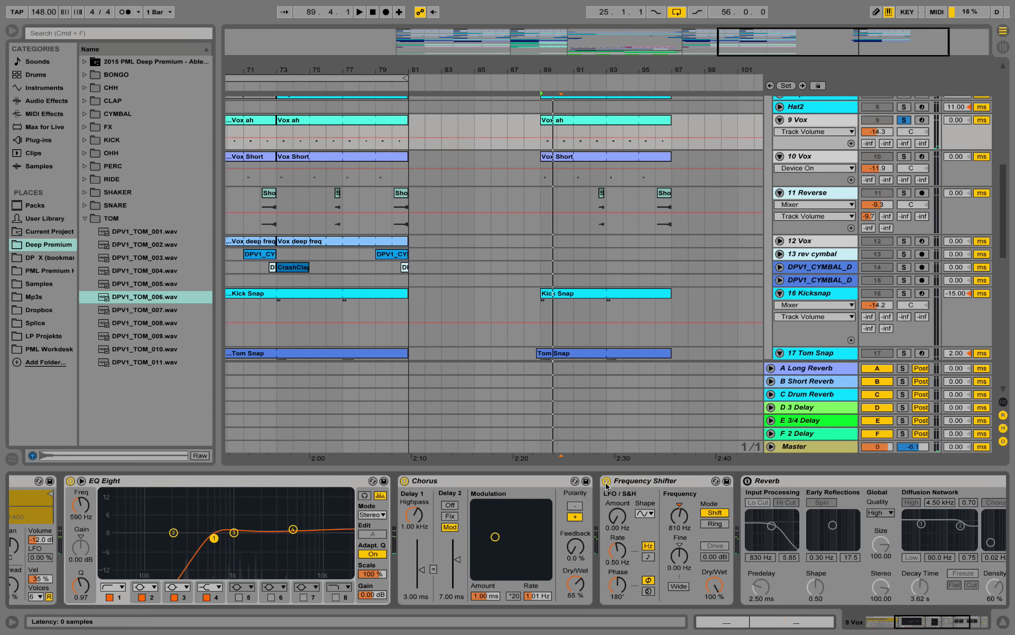
left_click(607, 481)
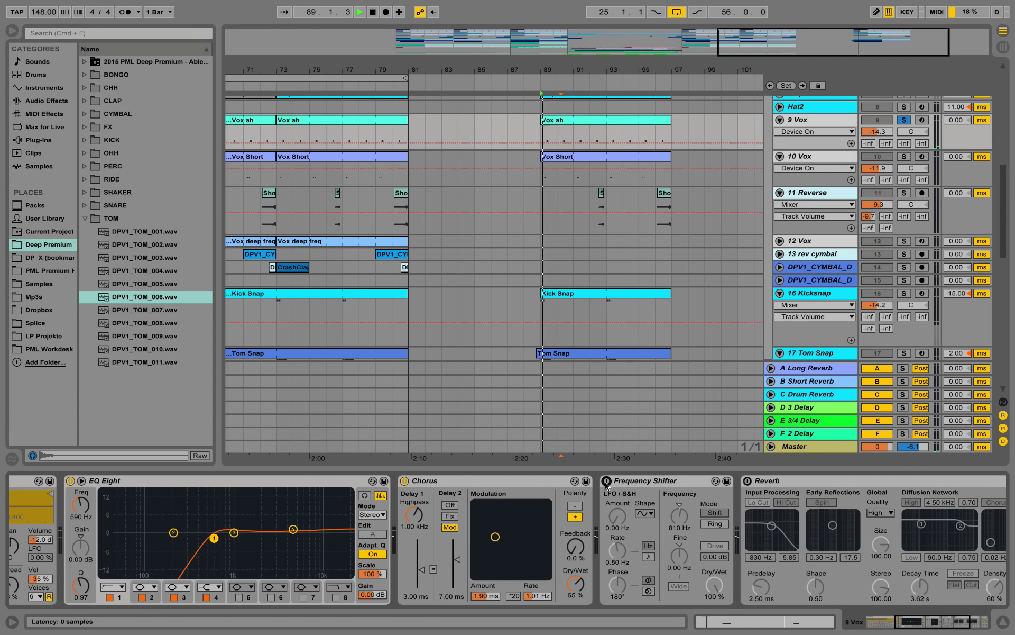
key("space")
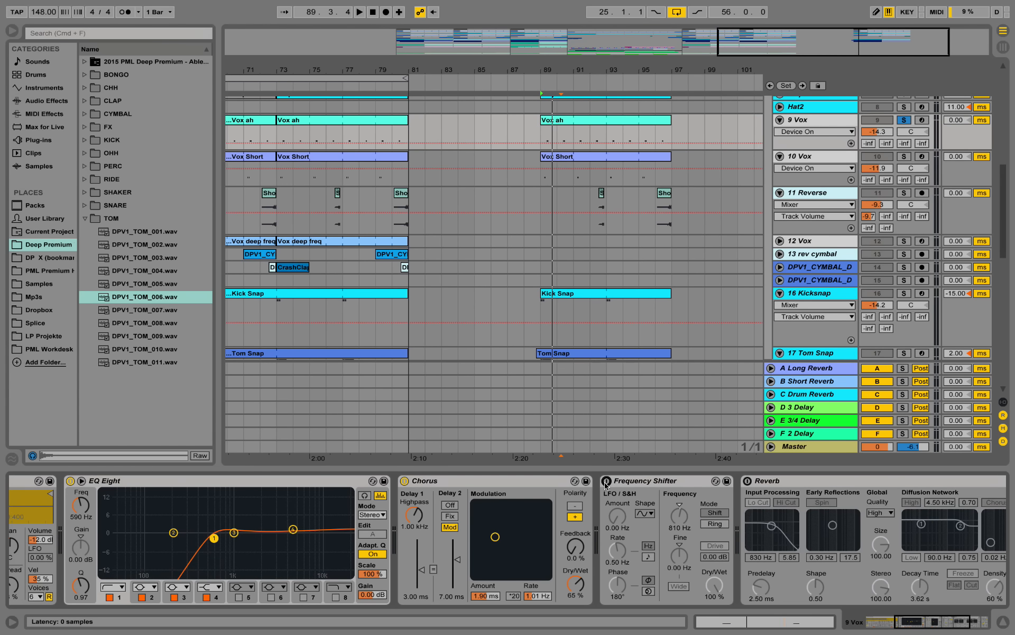
left_click(607, 481)
key("space")
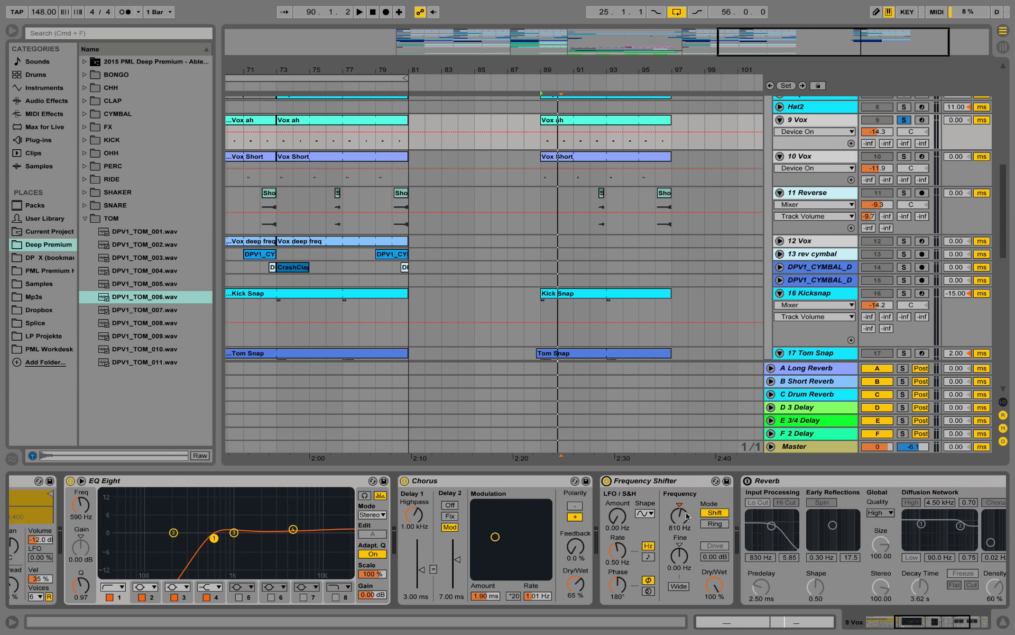
Step: Try the Frequency Shifter's coarse frequency at 1.76 kHz against 810 Hz while replaying the soloed Vox ah clip
key("space")
left_click_drag(686, 516, 686, 506)
key("space")
key("space")
key("space")
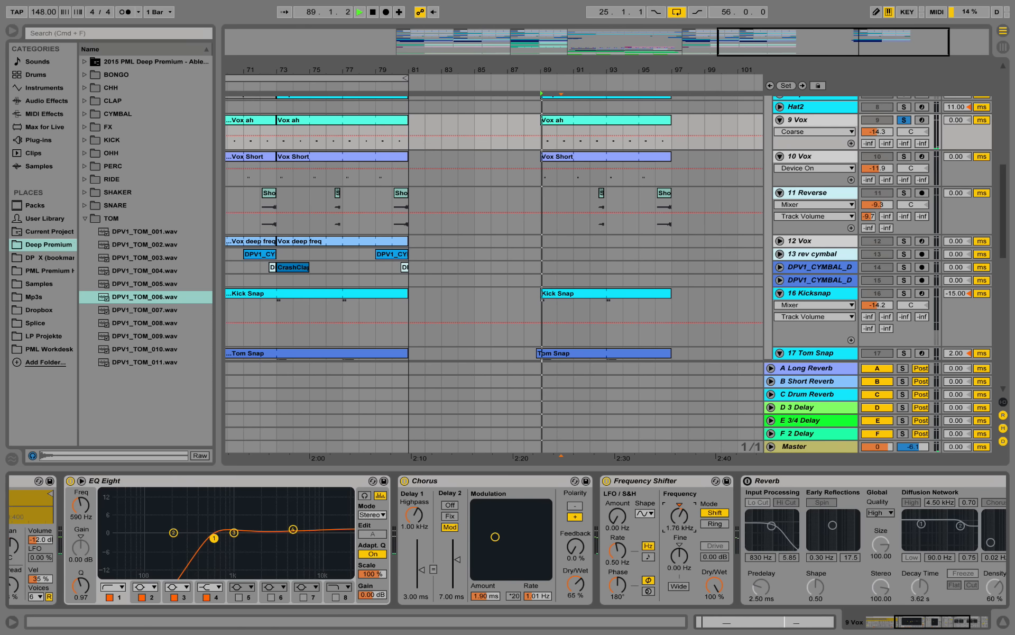
key("space")
key("space")
key("space")
mouse_move(679, 515)
left_mouse_down()
mouse_move(680, 507)
mouse_move(683, 528)
left_mouse_up()
key("space")
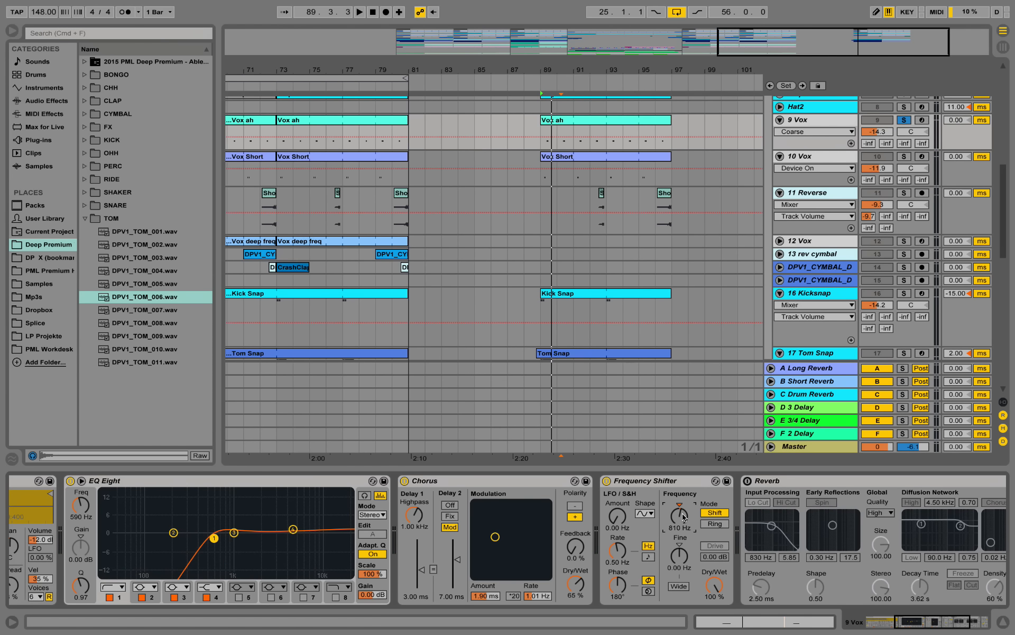
Step: Unsolo the 9 Vox track and play the section from bar 89 together with the other tracks
left_click_drag(956, 624, 935, 626)
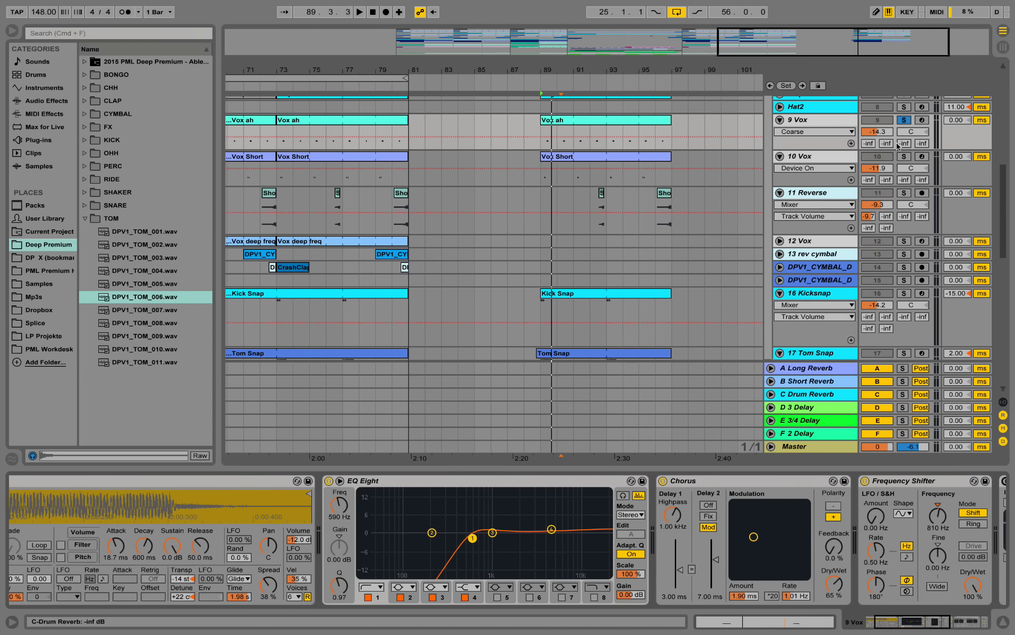
left_click(905, 121)
key("space")
scroll(750, 254, "up", 3)
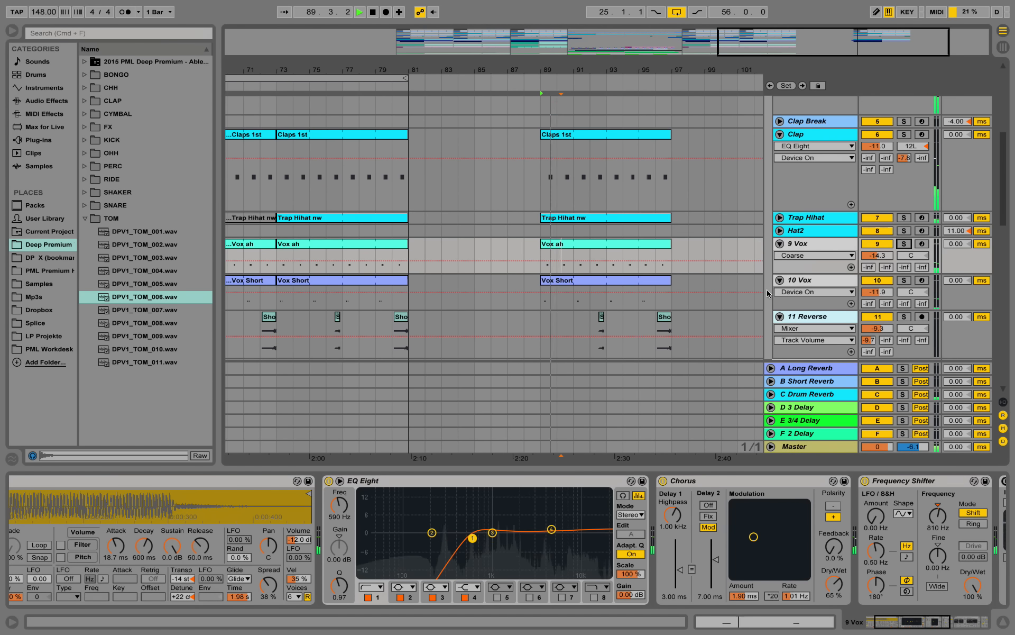
scroll(734, 299, "down", 2)
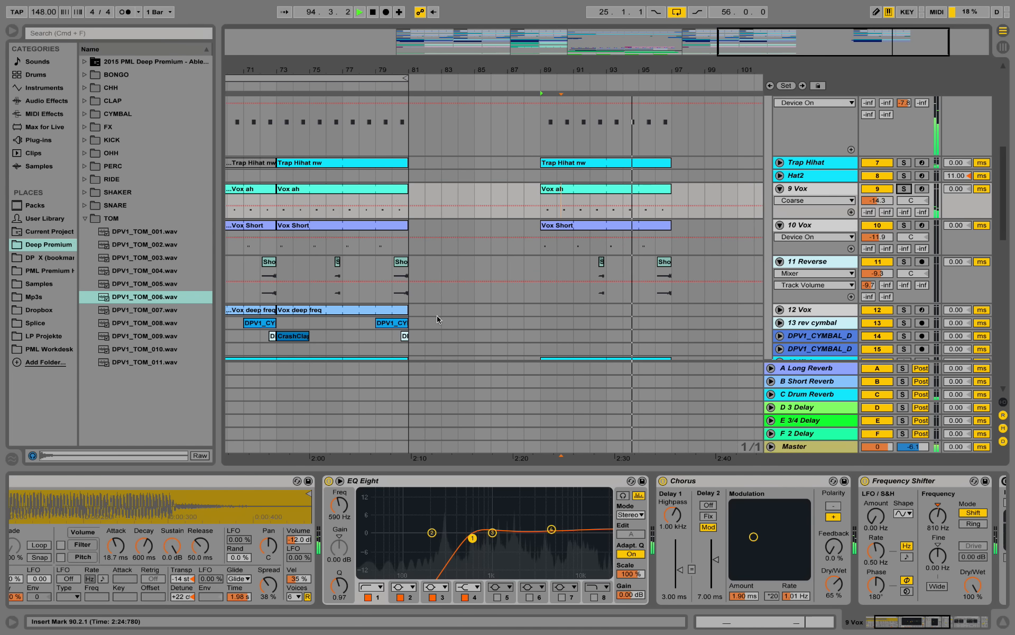
key("space")
Step: Copy the Vox deep freq clip from bar 73 to bar 89 and unfold the 12 Vox track
left_click(331, 311)
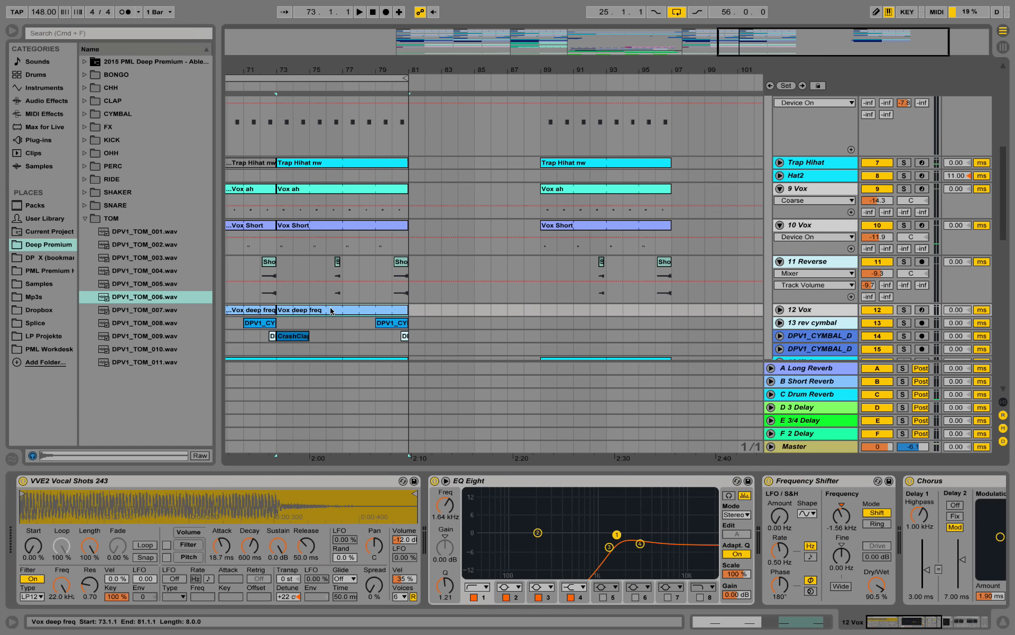
left_click_drag(322, 312, 585, 311)
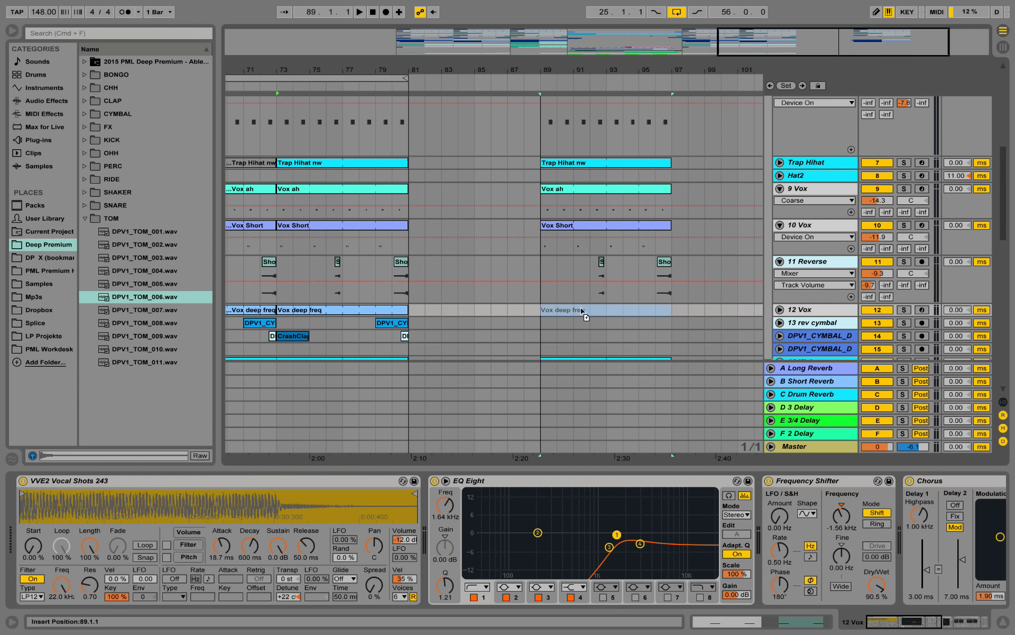
left_click(780, 309)
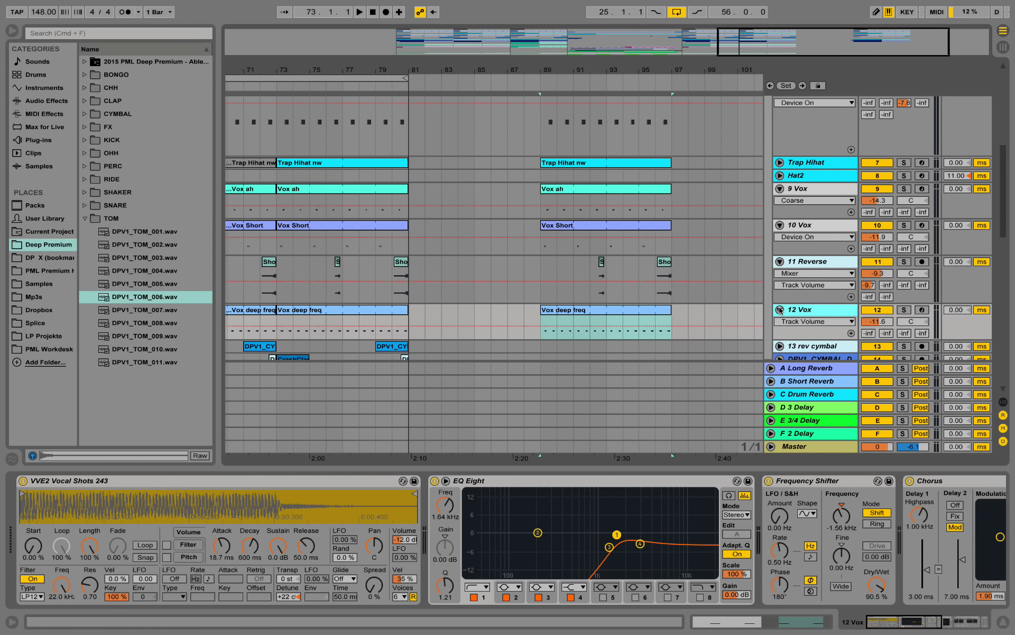
Step: Audition the copied Vox deep freq clip from bar 89 with the 12 Vox track soloed, and unsolo the track
left_click(904, 310)
key("space")
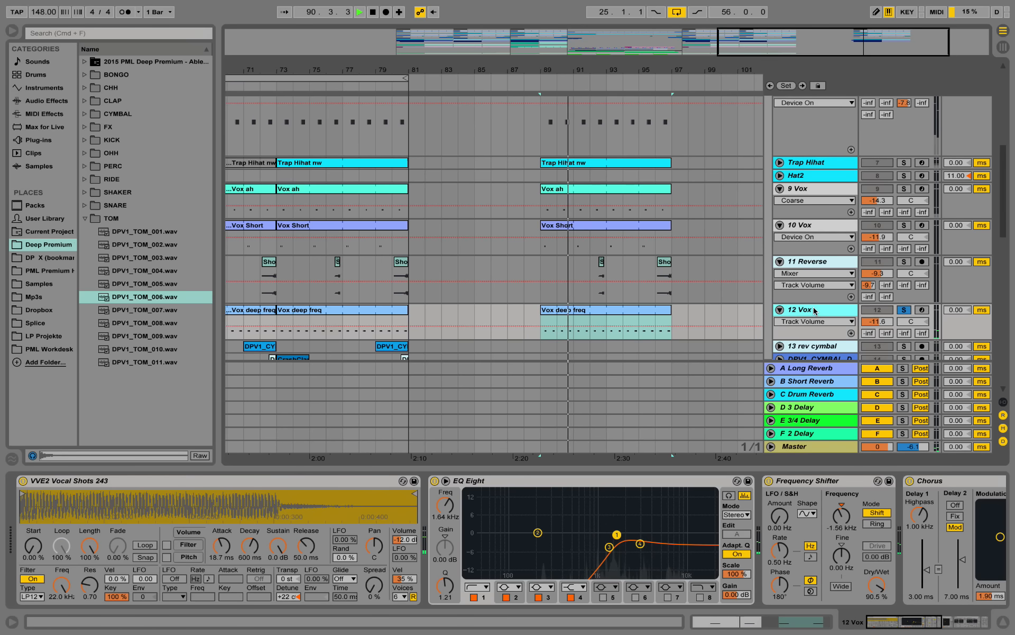
key("space")
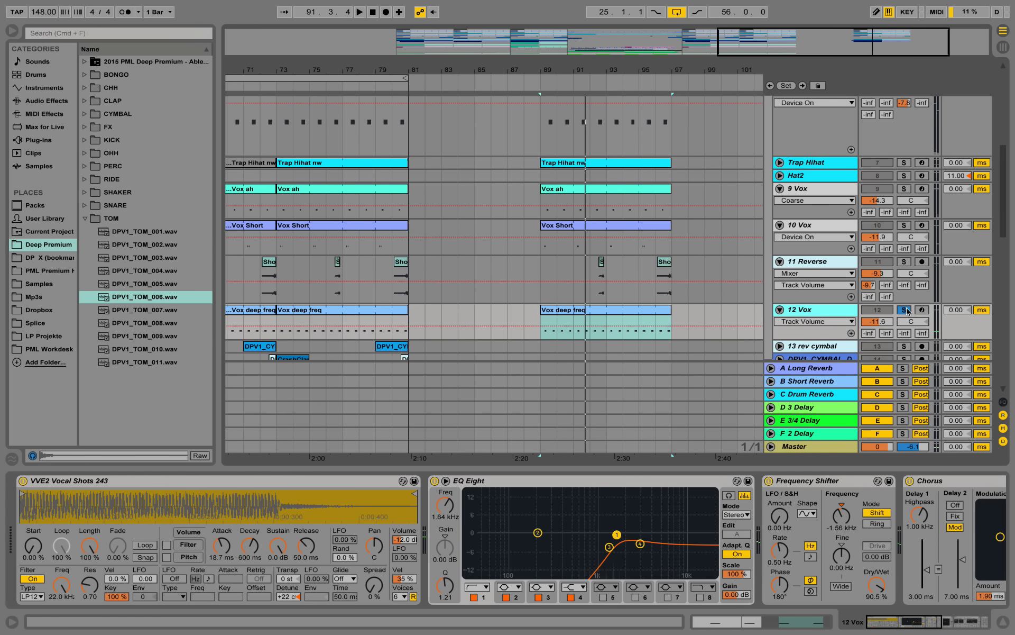
left_click(903, 310)
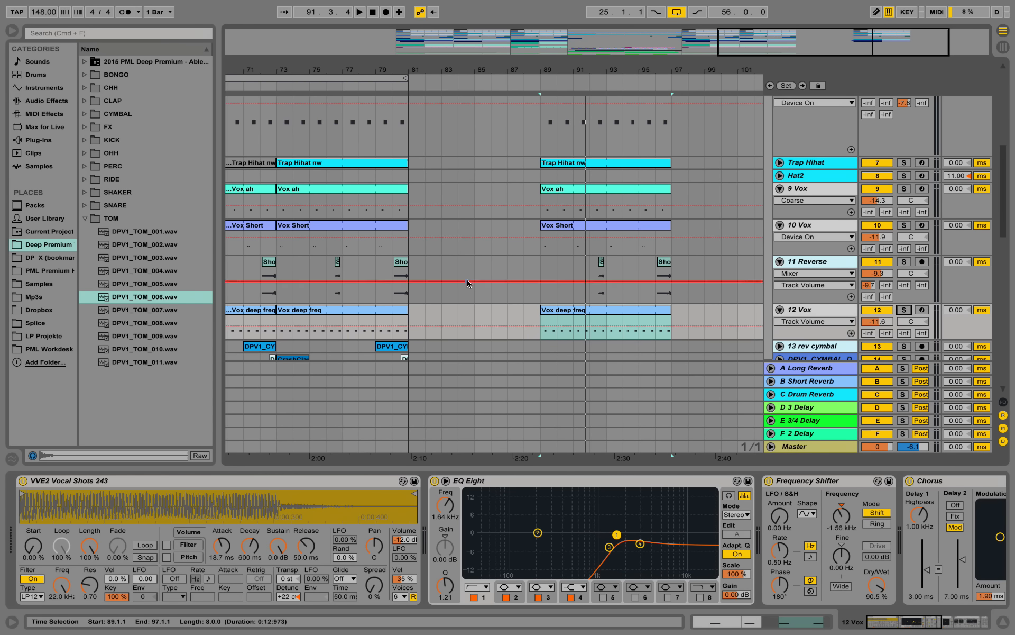
Step: Play the full mix from bar 89, lower the 12 Vox volume to -13.7 dB and show the end of its device chain
left_click_drag(581, 69, 528, 72)
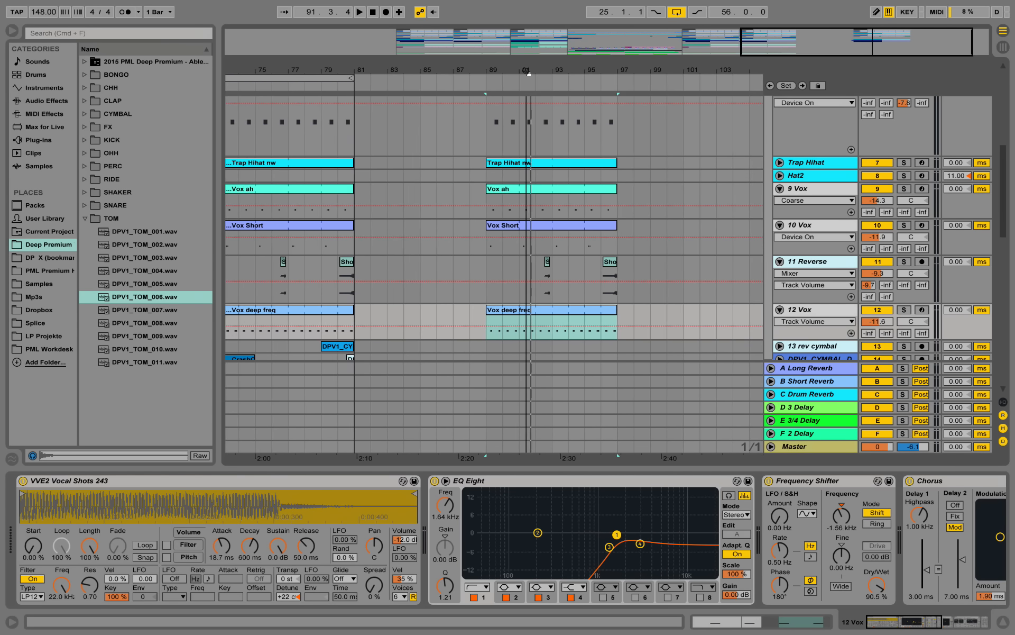
key("space")
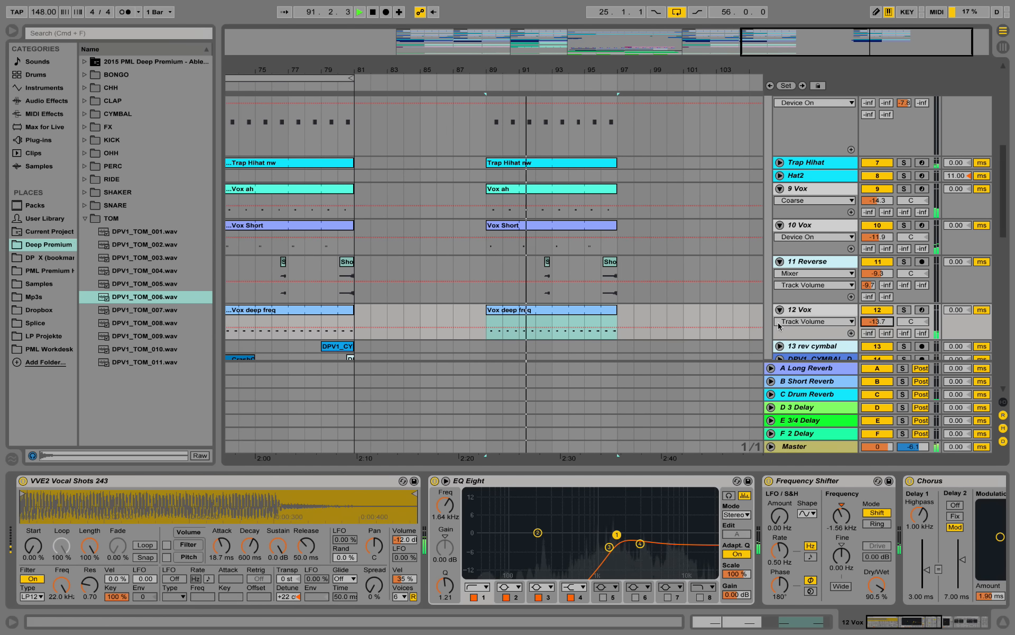
scroll(771, 301, "down", 2)
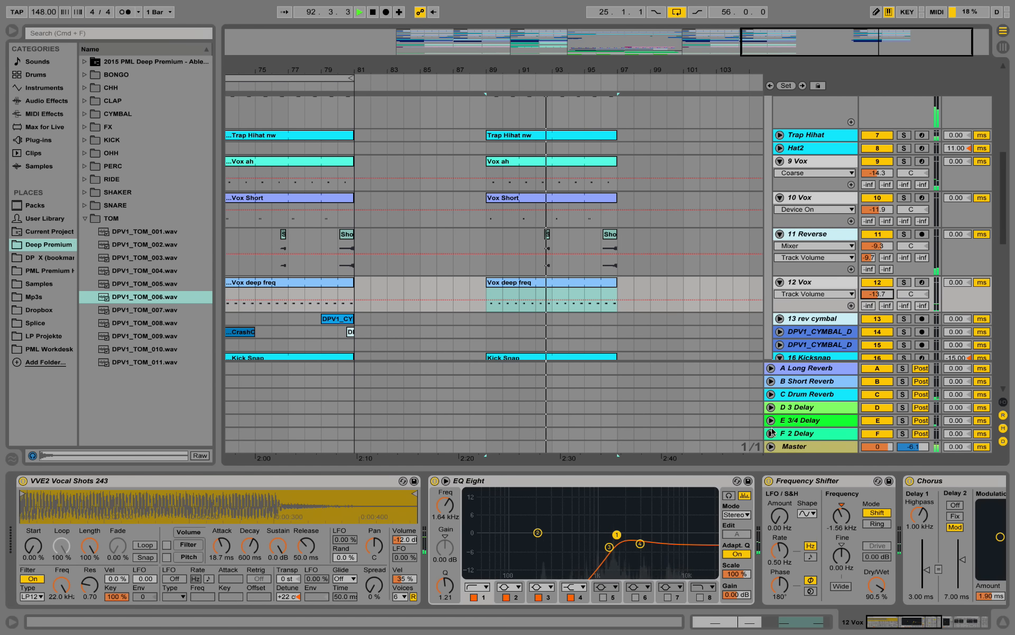
left_click_drag(905, 619, 951, 619)
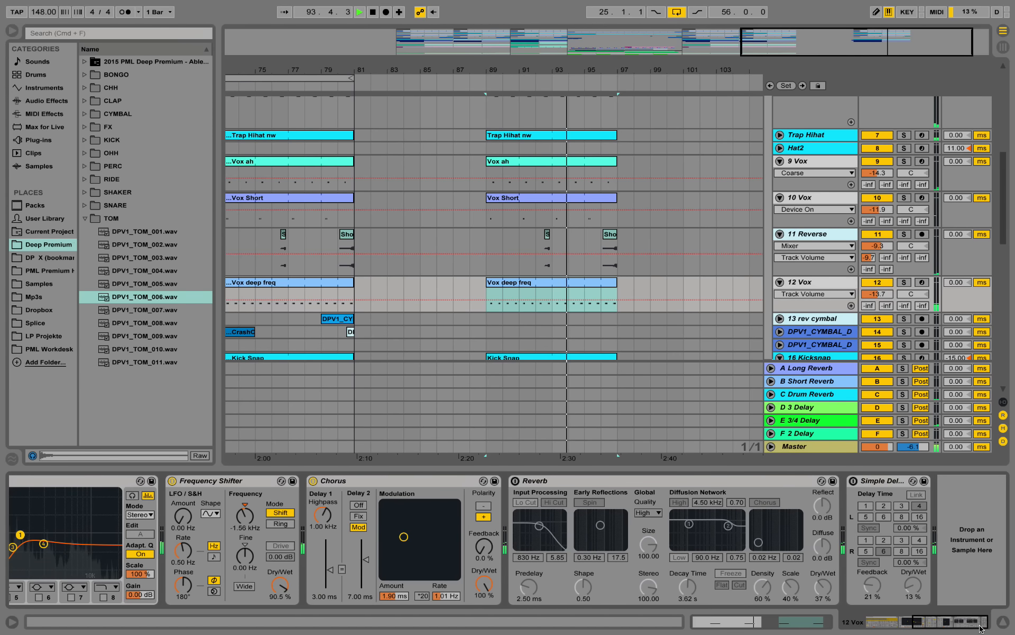
Step: Insert an EQ Eight between the Frequency Shifter and the Chorus in the 12 Vox device chain
left_click(61, 105)
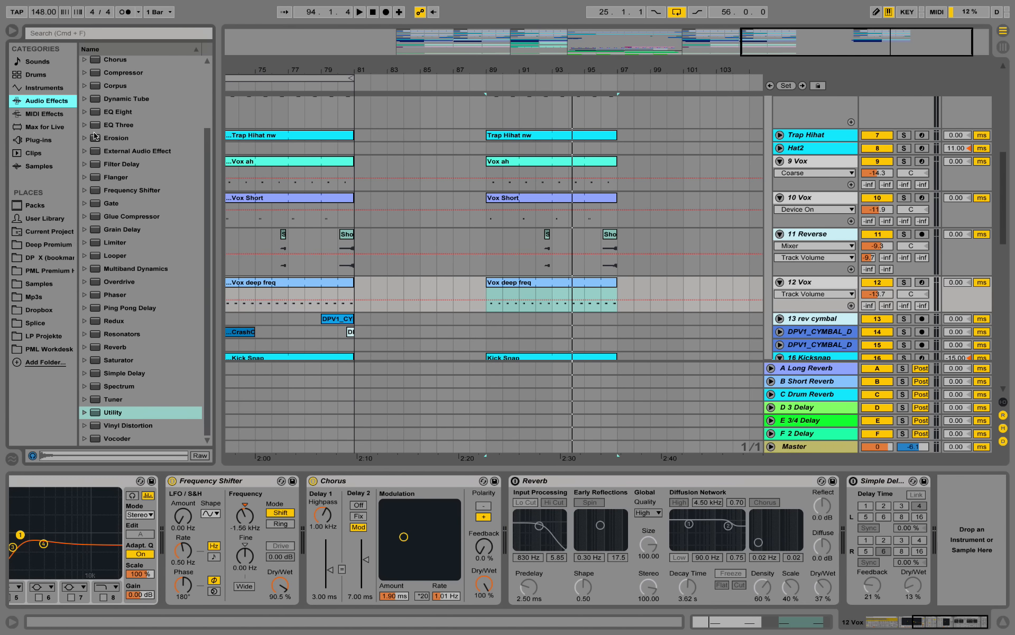
left_click(108, 116)
left_click_drag(340, 472, 328, 513)
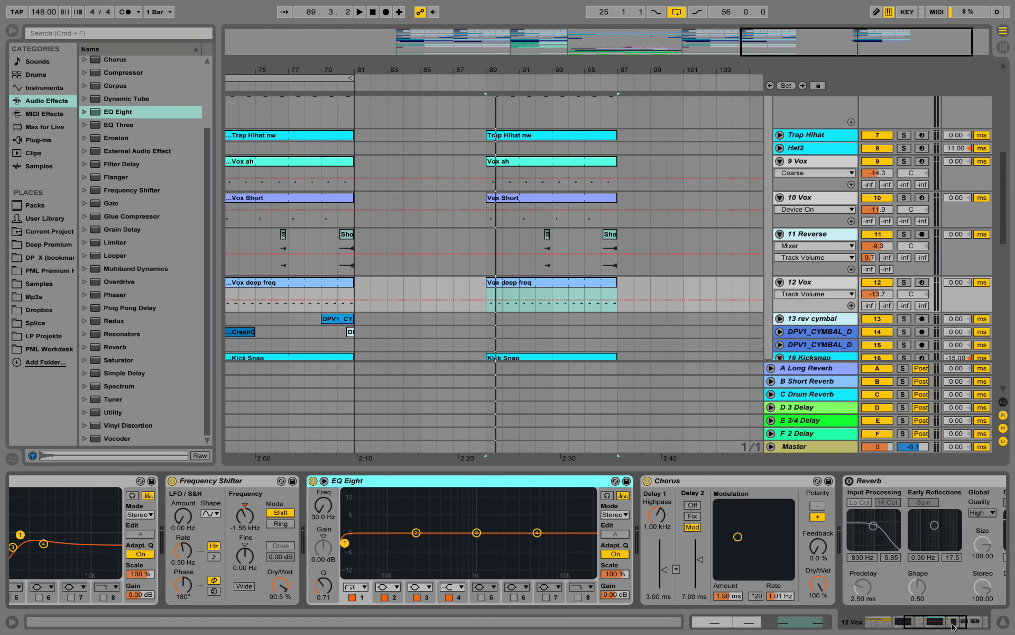
Step: Set band 1 of the new EQ Eight to cut the lows at 167 Hz with Q 0.41, and play from bar 89
left_click_drag(952, 624, 935, 624)
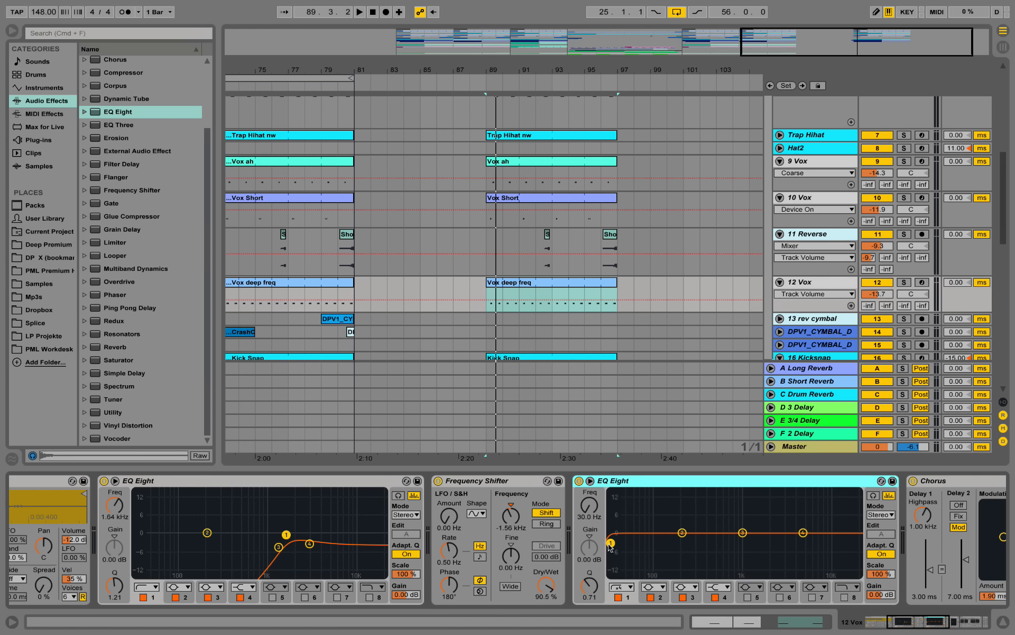
left_click_drag(611, 543, 676, 551)
key("space")
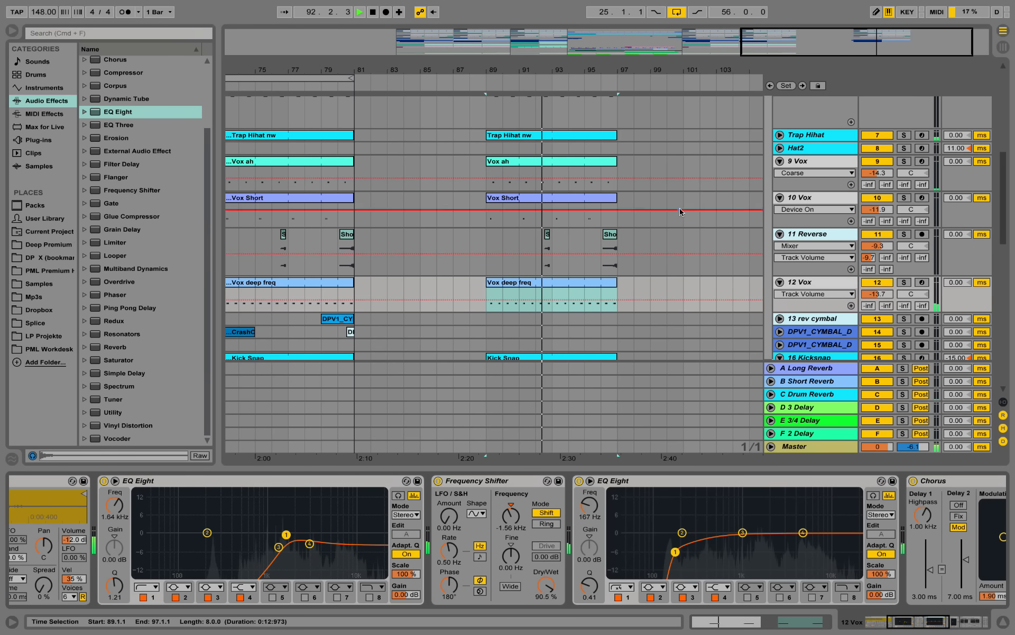
Step: Stop playback and copy the reversed cymbal clip from bar 79 to bar 95 on the 13 rev cymbal track
scroll(717, 288, "down", 3)
left_click_drag(588, 69, 588, 52)
key("space")
left_click(536, 275)
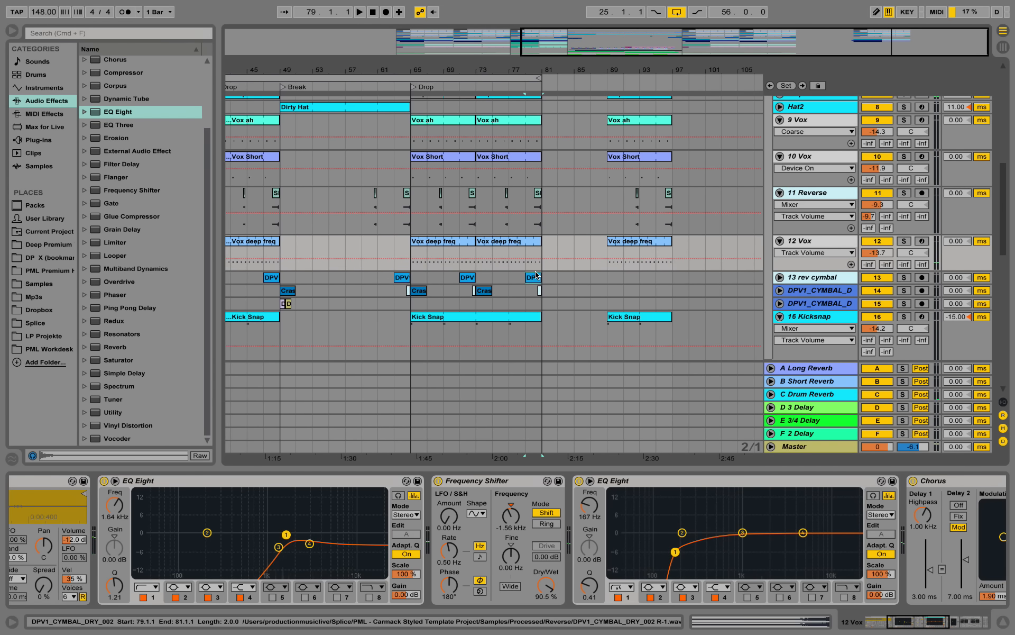
left_click_drag(533, 276, 666, 279)
left_click_drag(651, 63, 654, 90)
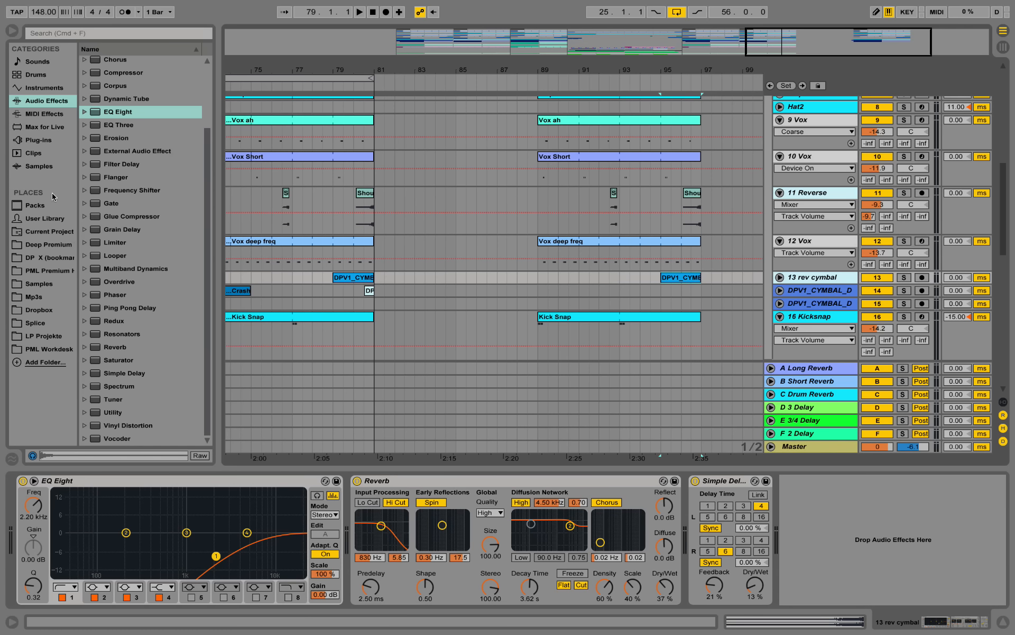
Step: Find the source sample DPV1_CYMBAL_DRY_002.wav in the CYMBAL folder of the Deep Premium library
left_click(54, 247)
left_click(55, 233)
left_click(69, 245)
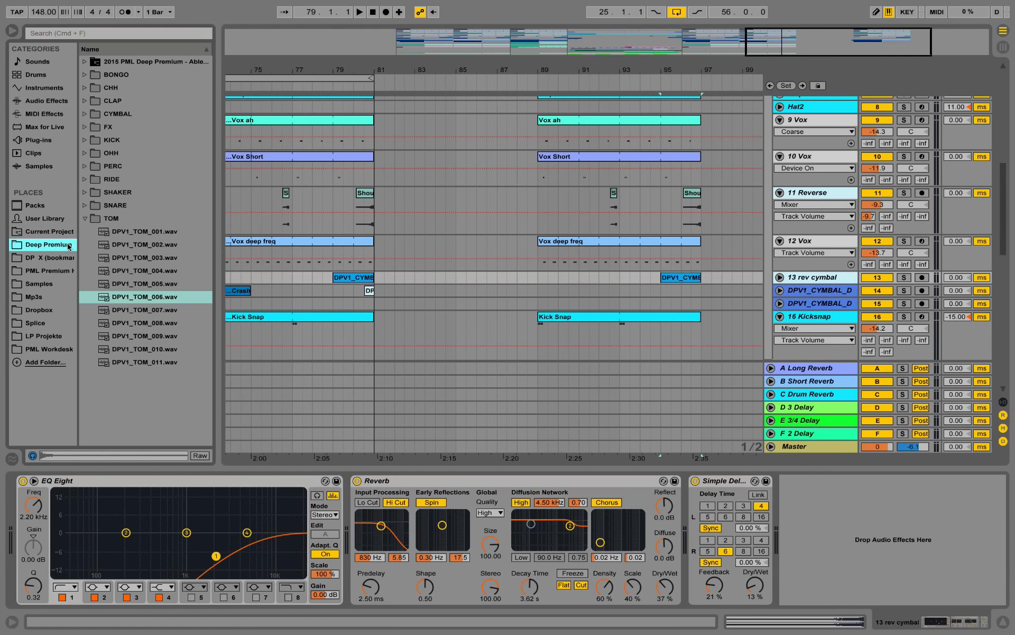
left_click(85, 115)
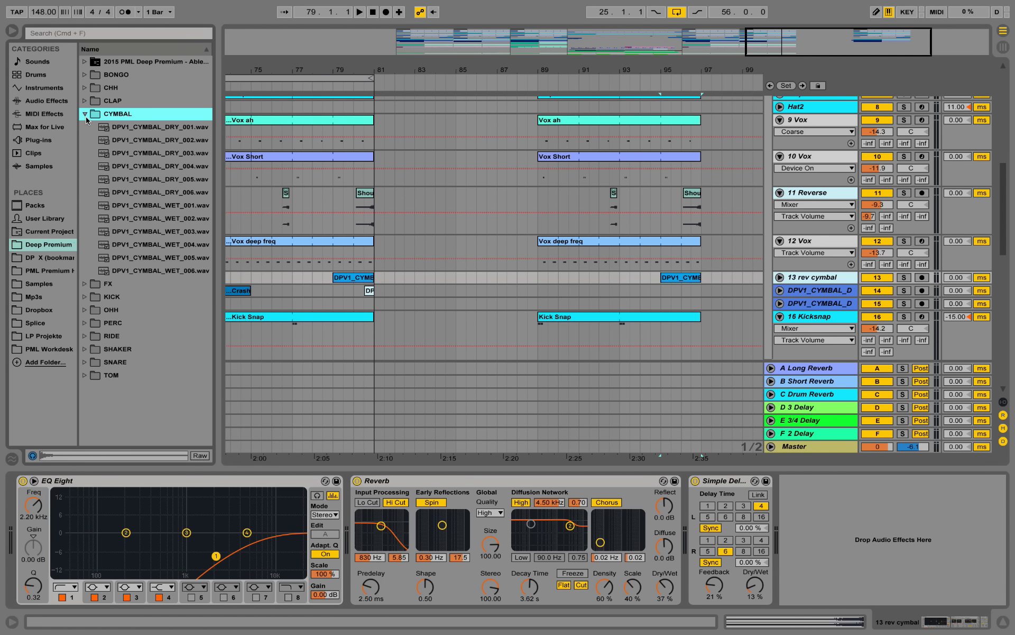
left_click(157, 141)
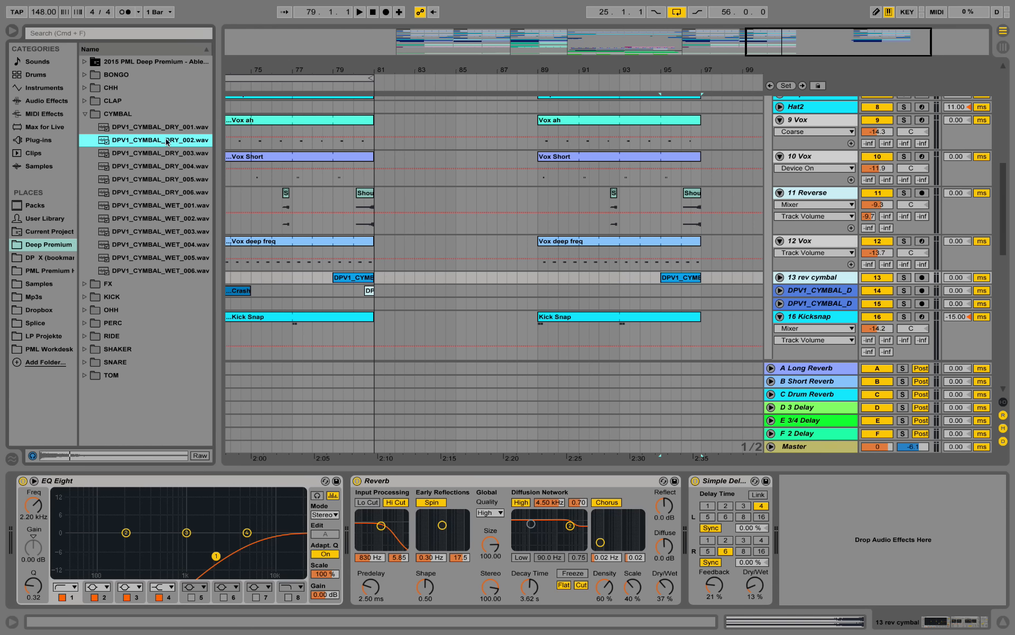
Step: Unfold the 13 rev cymbal track, examine the copied clip's waveform and device chain, and play it from bar 95
left_click(780, 277)
left_click_drag(805, 296, 807, 350)
double_click(681, 277)
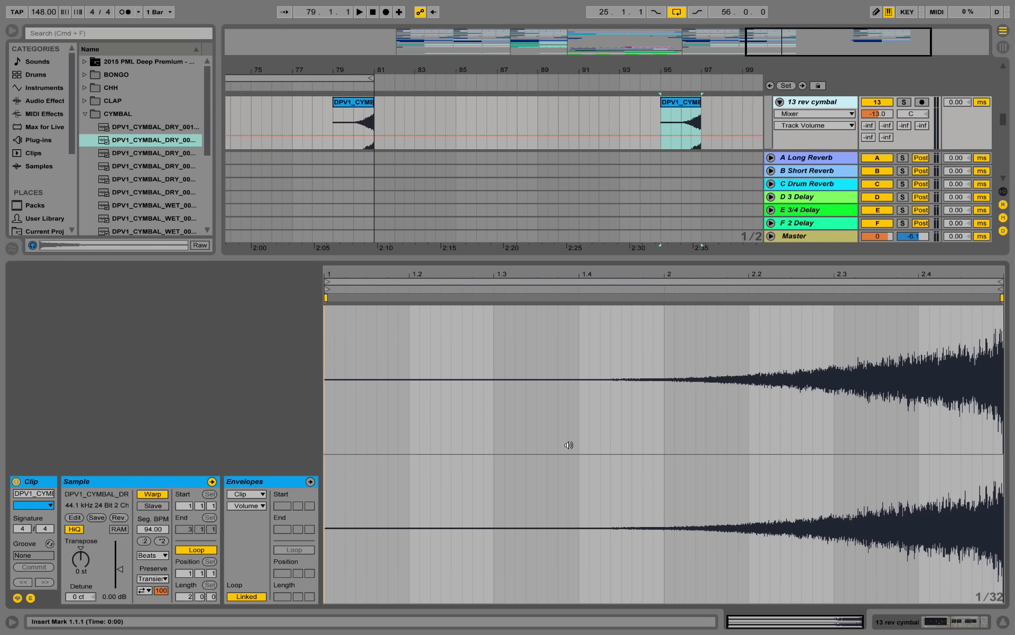
key("space")
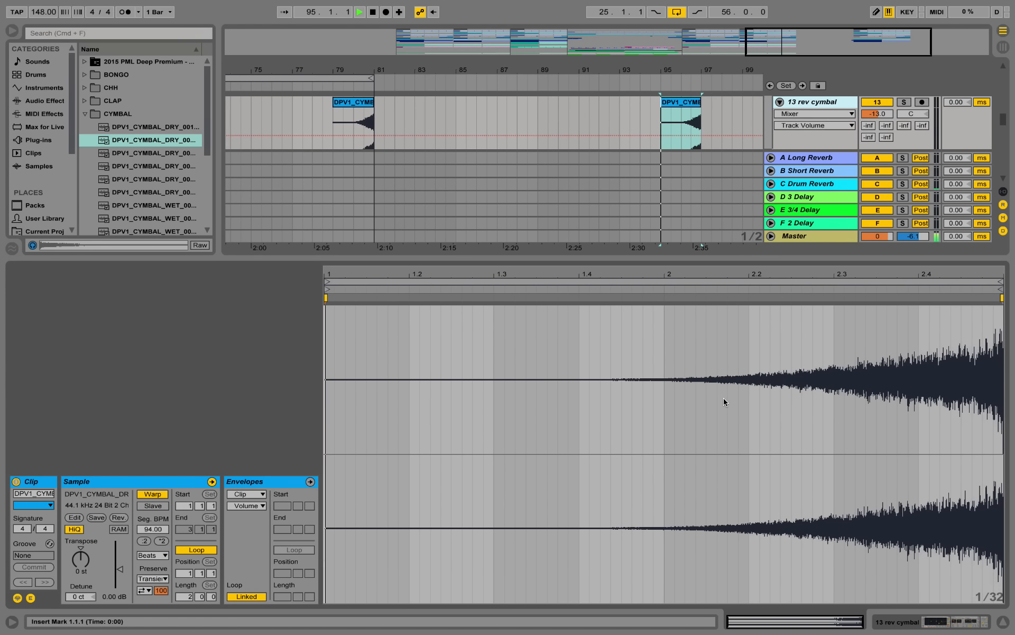
left_click(923, 618)
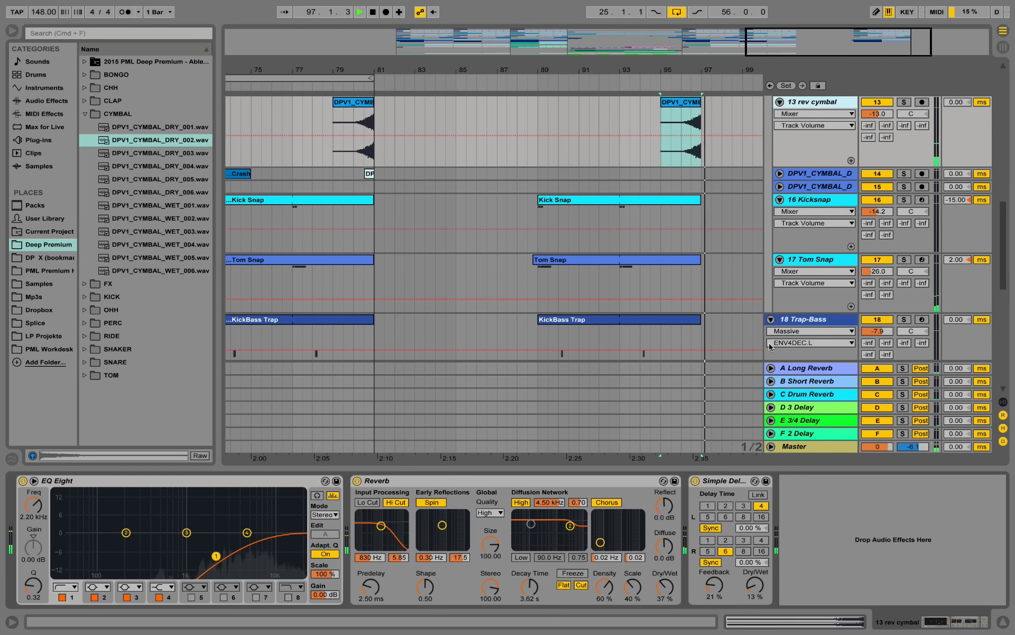
scroll(771, 346, "up", 5)
key("space")
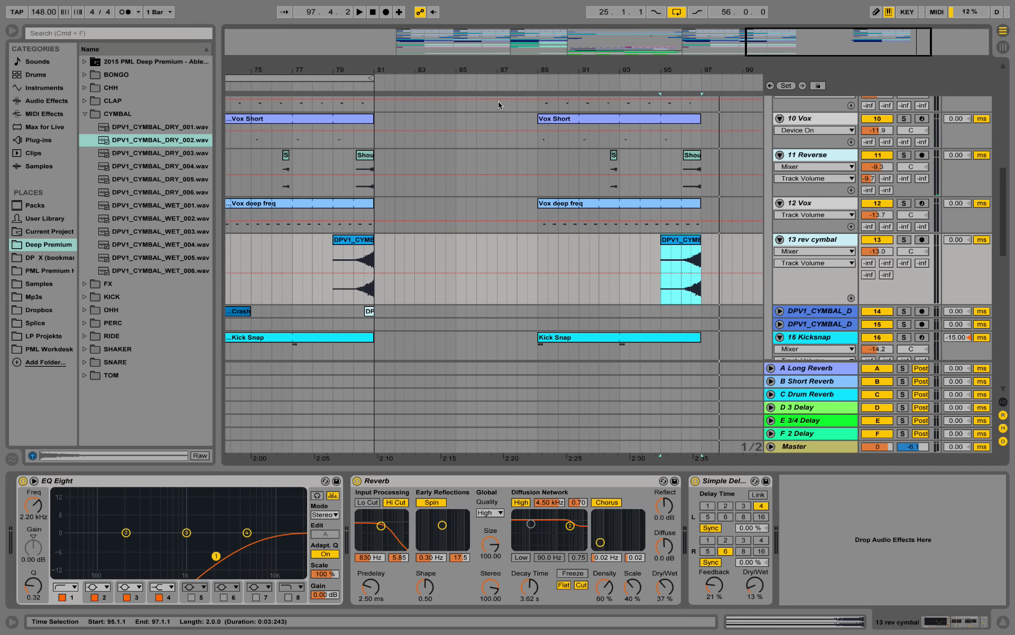
Step: Copy the short cymbal and CrashClap clips within bars 72 to 76 of track 14 to bar 88
left_click_drag(492, 65, 518, 37)
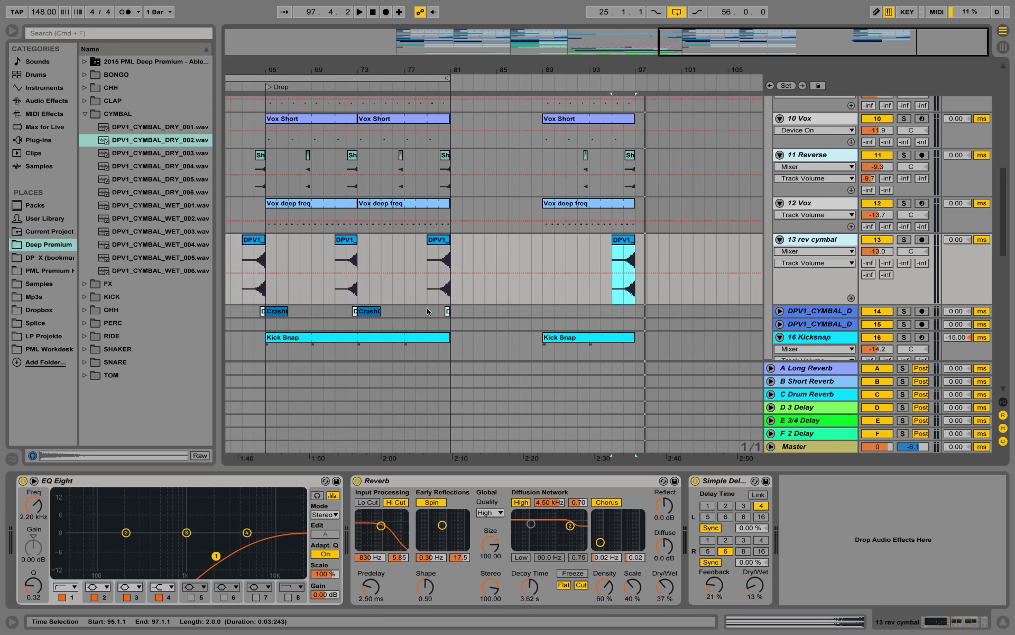
left_click(348, 311)
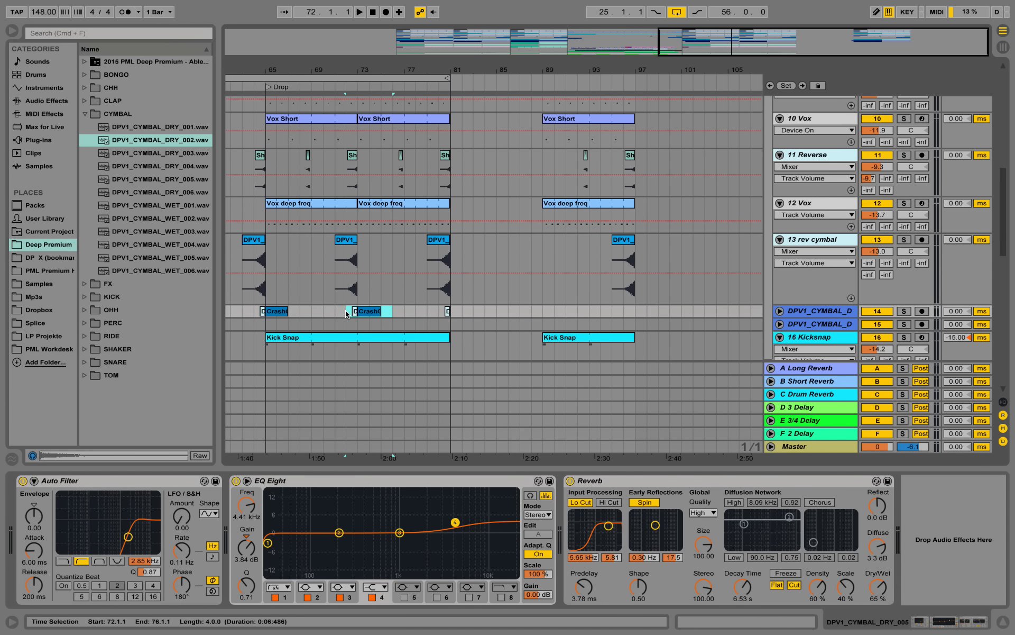
left_click_drag(366, 311, 551, 314, "alt")
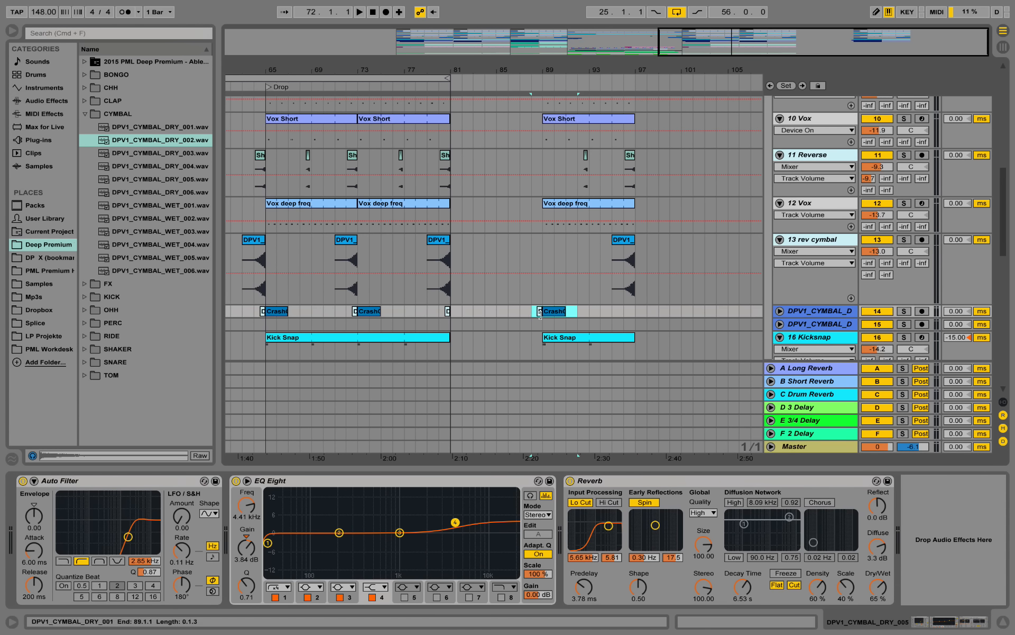
left_click(538, 313)
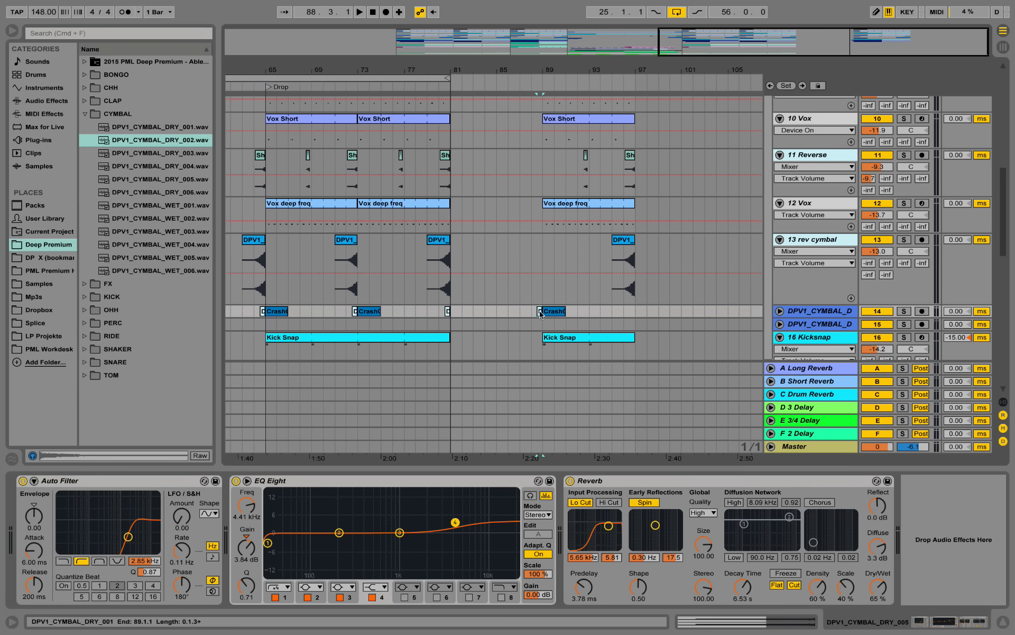
key("super+z")
Step: Copy the short cymbal clip before bar 81 on track 14 to 96.3 and play it with the other tracks
left_click_drag(450, 316, 630, 314, "alt")
key("space")
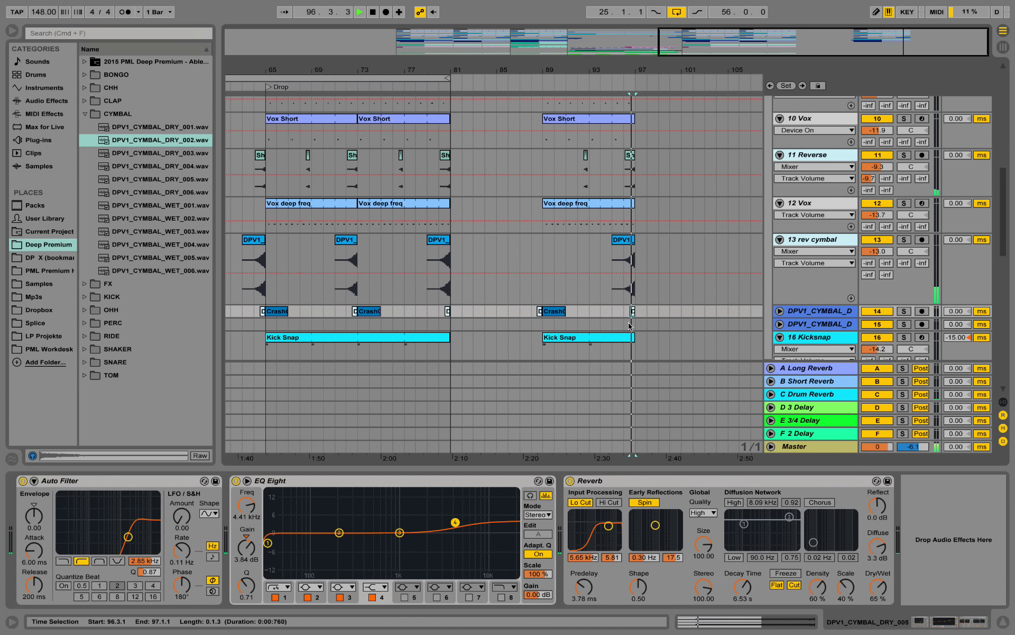
key("space")
Step: Unfold and solo track 14 and play its copied short cymbal clip from 96.3
left_click(793, 311)
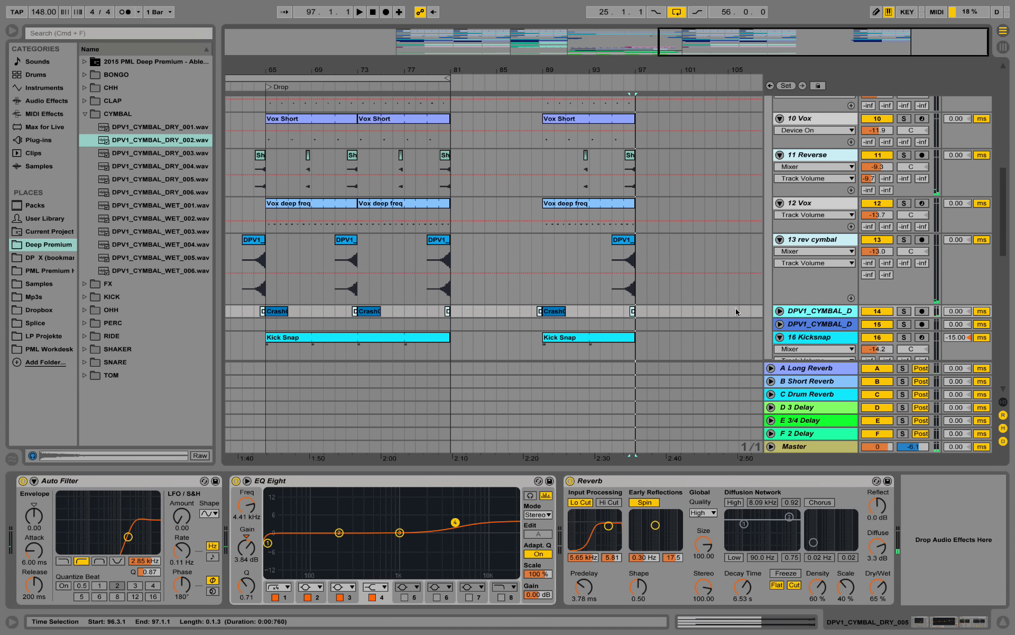
left_click(780, 311)
left_click(630, 299)
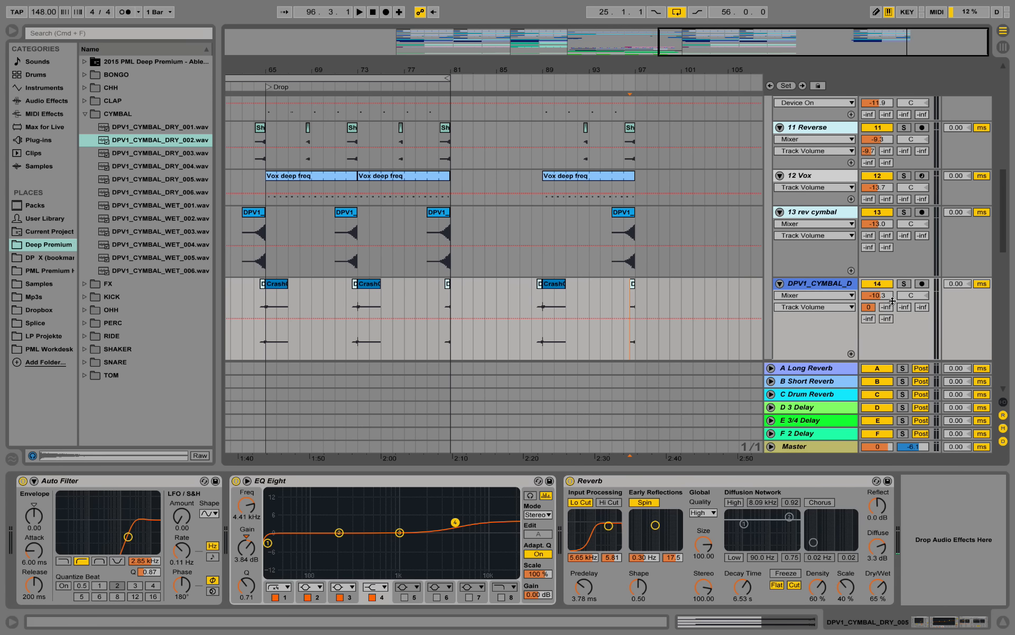
left_click(904, 283)
key("space")
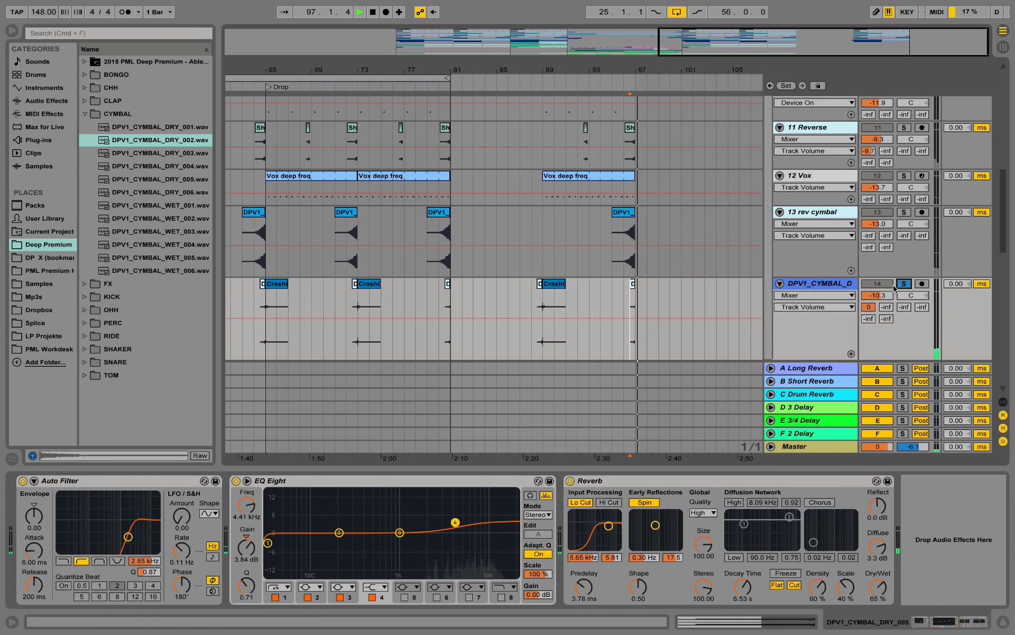
left_click_drag(555, 69, 553, 76)
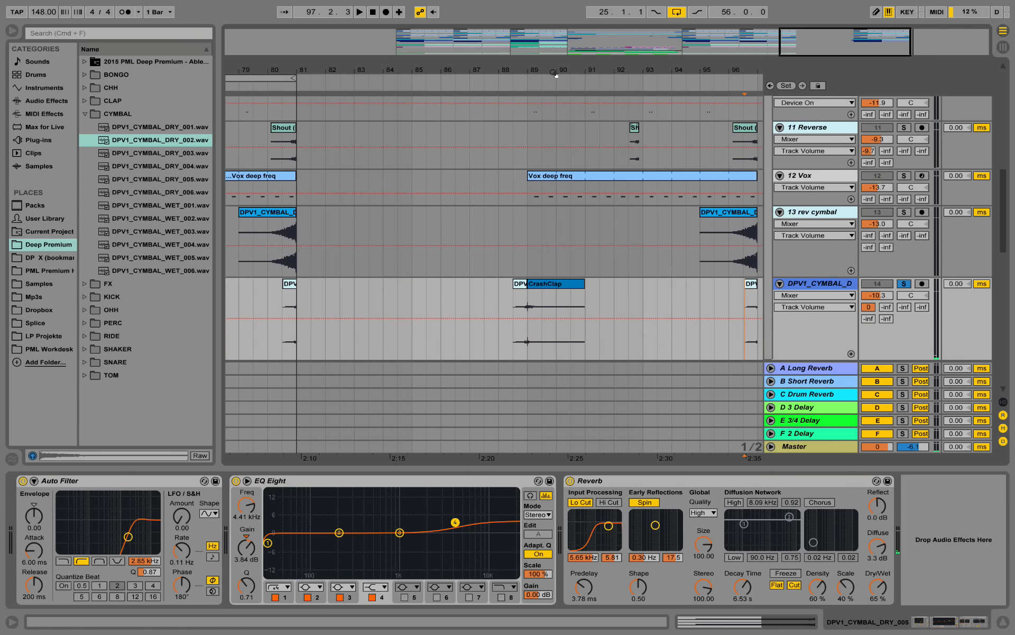
Step: Play the soloed CrashClap on track 14 from bar 89, unsolo the track and play it with the other tracks
left_click(526, 297)
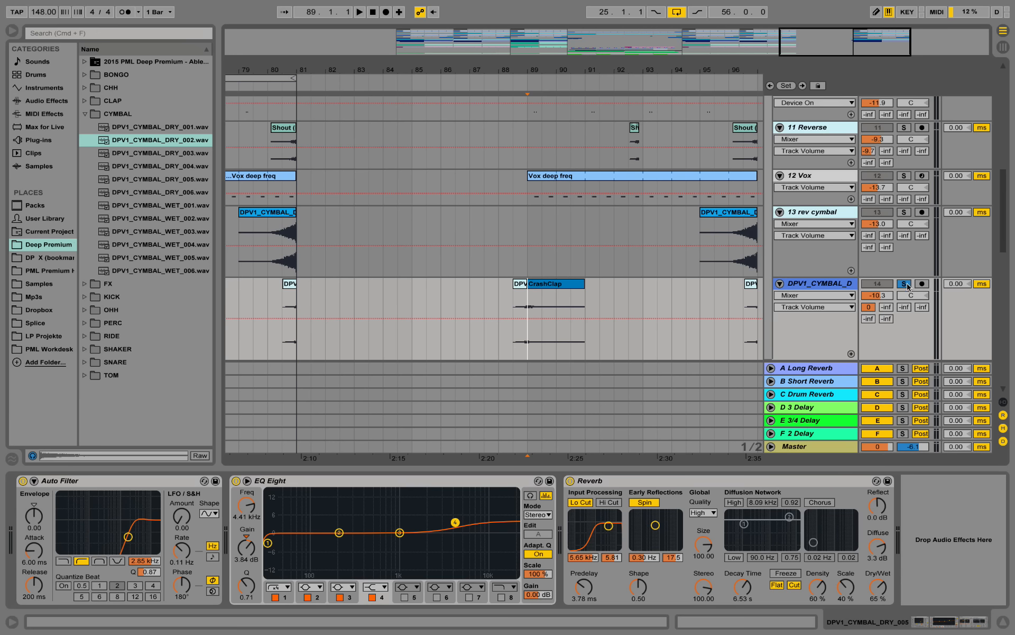
key("space")
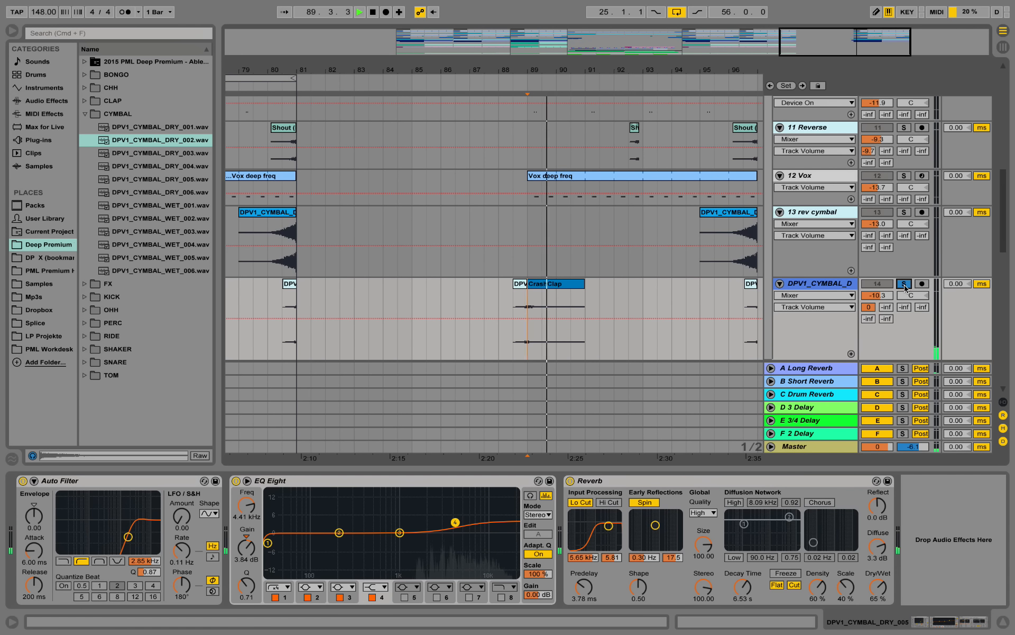
left_click(904, 284)
mouse_move(551, 65)
left_mouse_down()
mouse_move(504, 53)
mouse_move(550, 72)
left_mouse_up()
key("space")
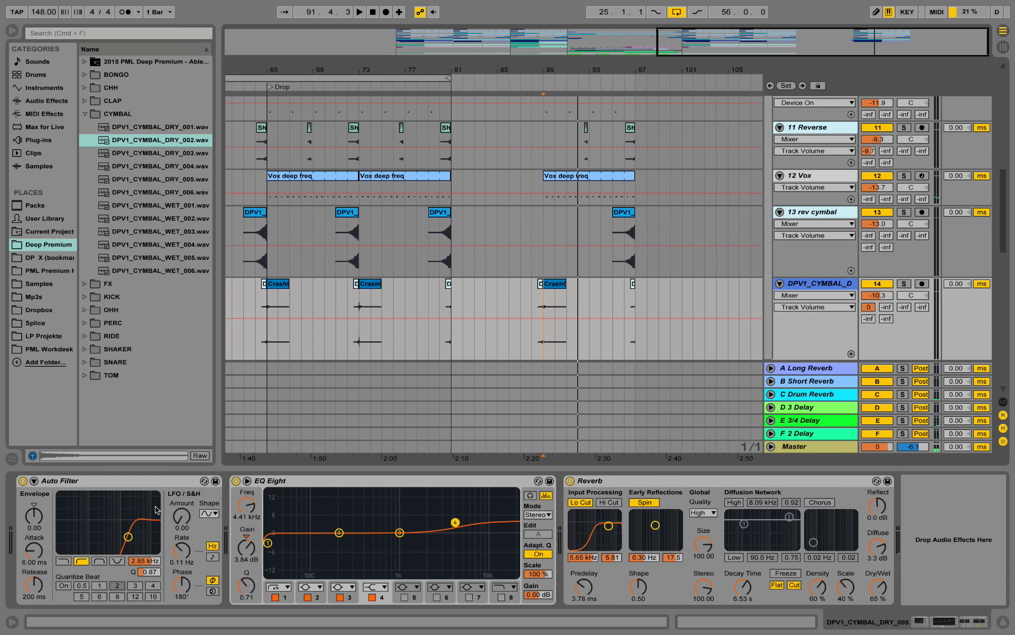
Step: Raise the decay time of track 14's Reverb to 6.83 s and play the section from bar 89
key("space")
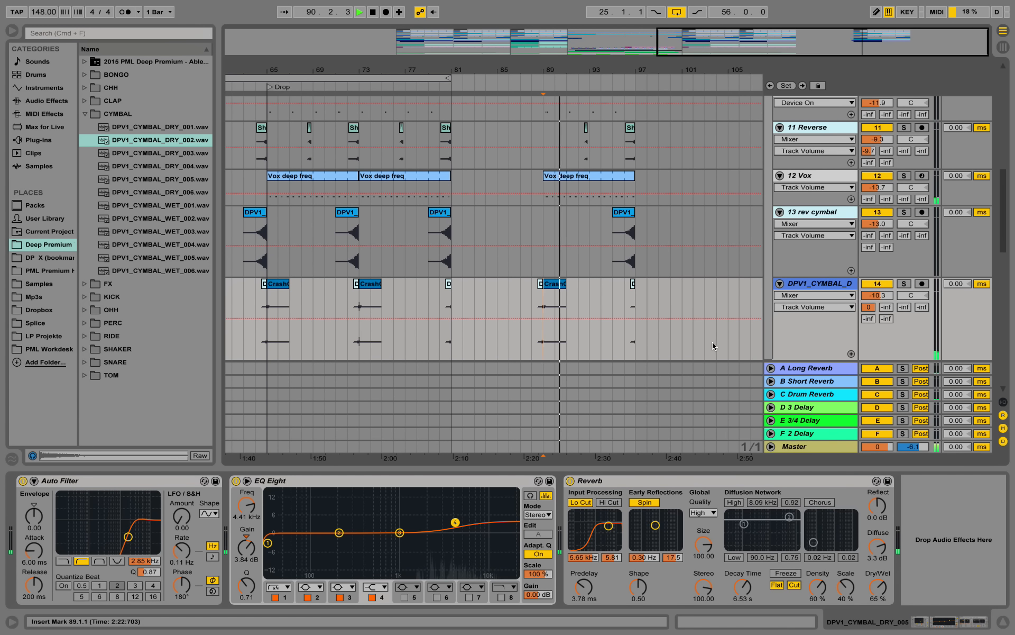
key("space")
left_click(740, 590)
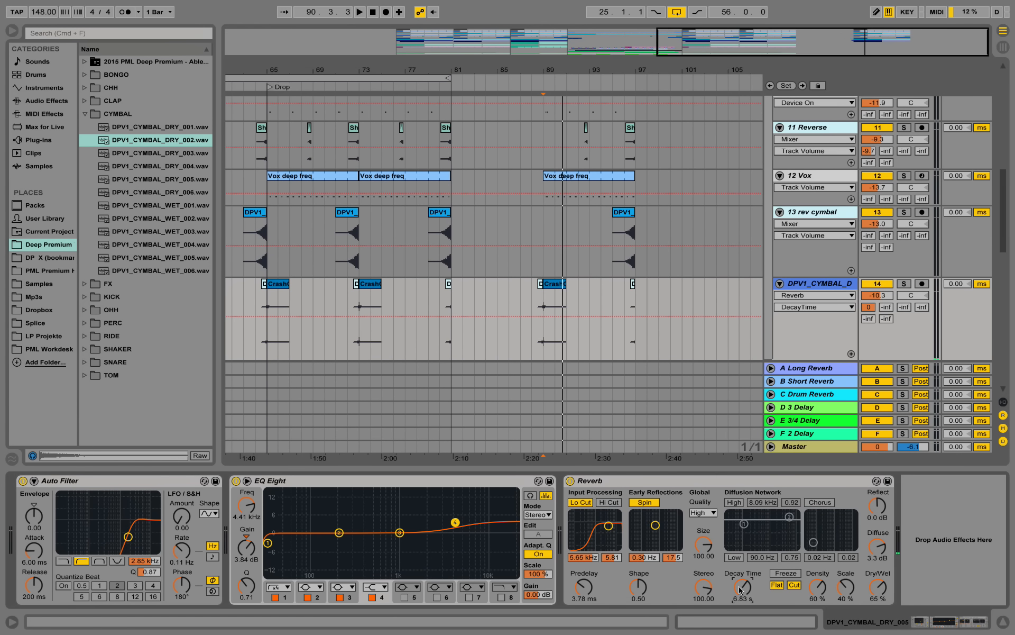
key("space")
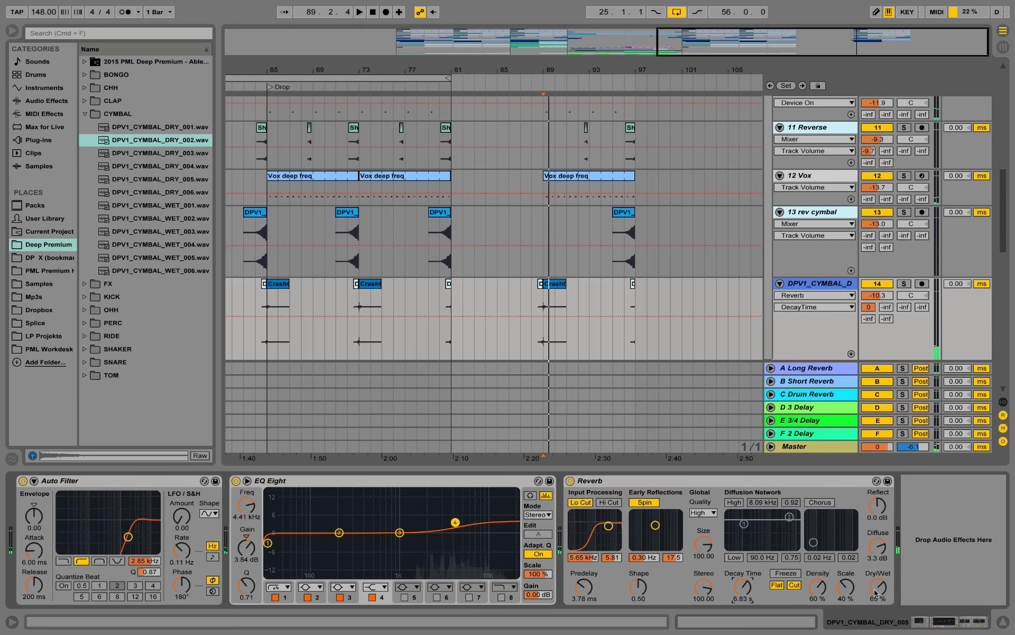
Step: Play all tracks from bar 89 and look over the copied clips between the 9 Vox and 17 Tom Snap tracks
scroll(765, 316, "down", 1)
scroll(754, 293, "down", 4)
key("space")
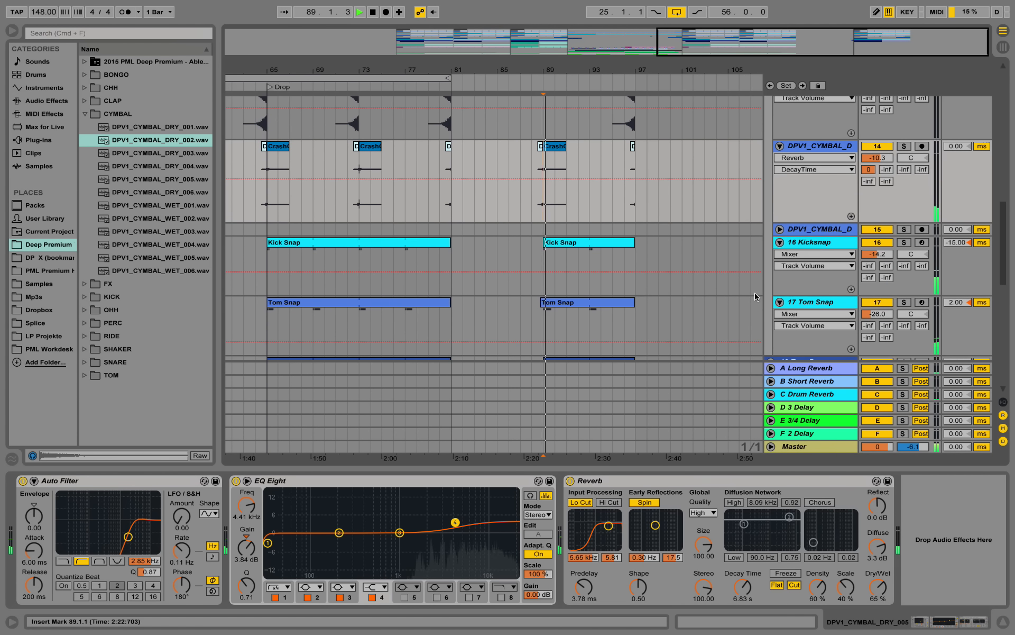
scroll(687, 265, "up", 4)
scroll(708, 260, "up", 10)
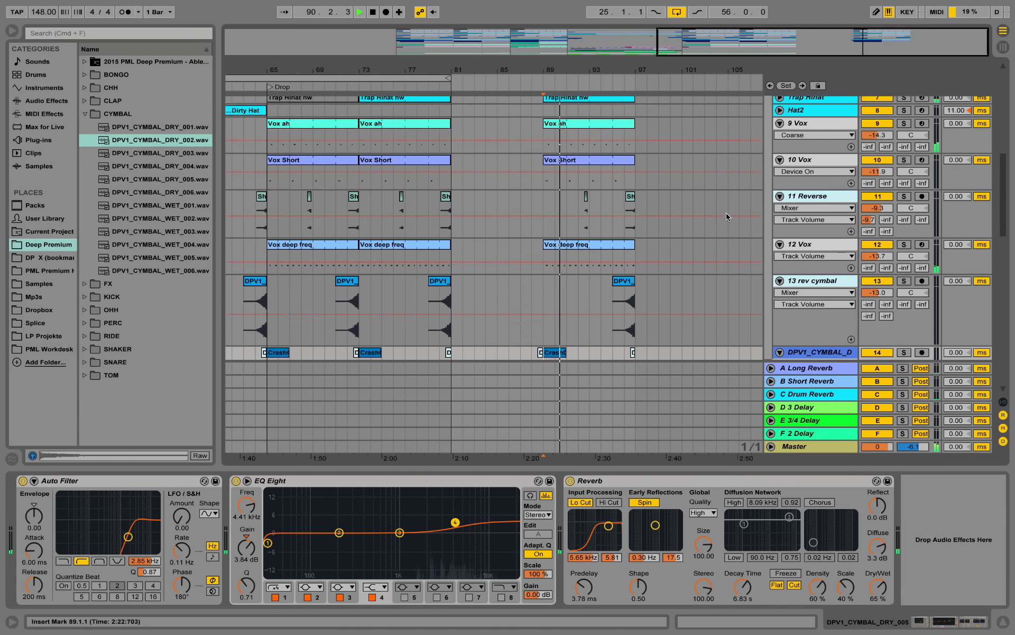
scroll(760, 223, "down", 8)
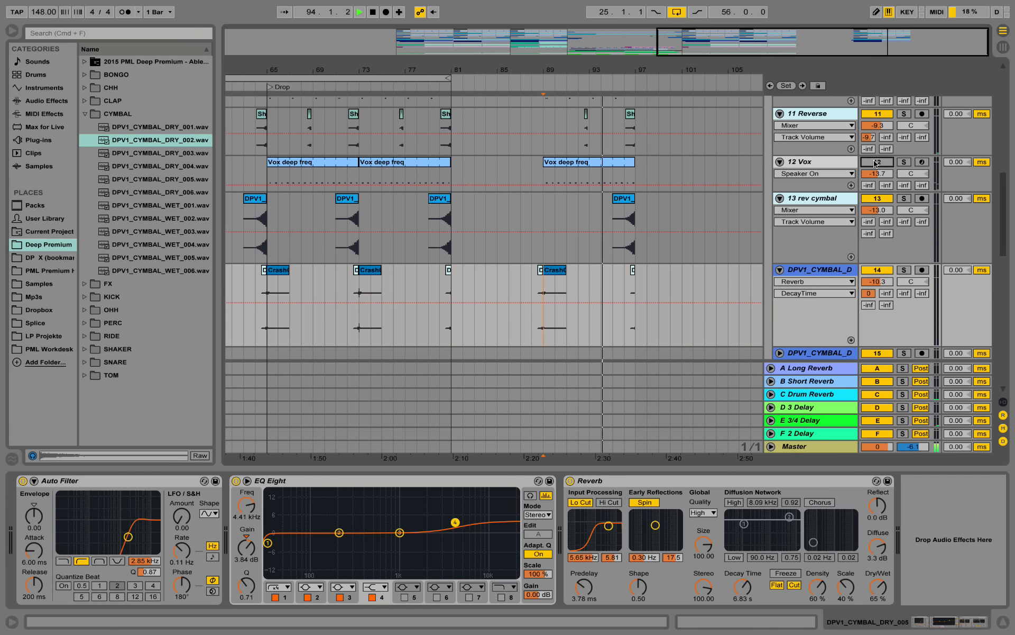
Step: Toggle the 12 Vox track off and on, examine its device chain, play from bar 89 and hide the device view
left_click(876, 162)
left_click(827, 163)
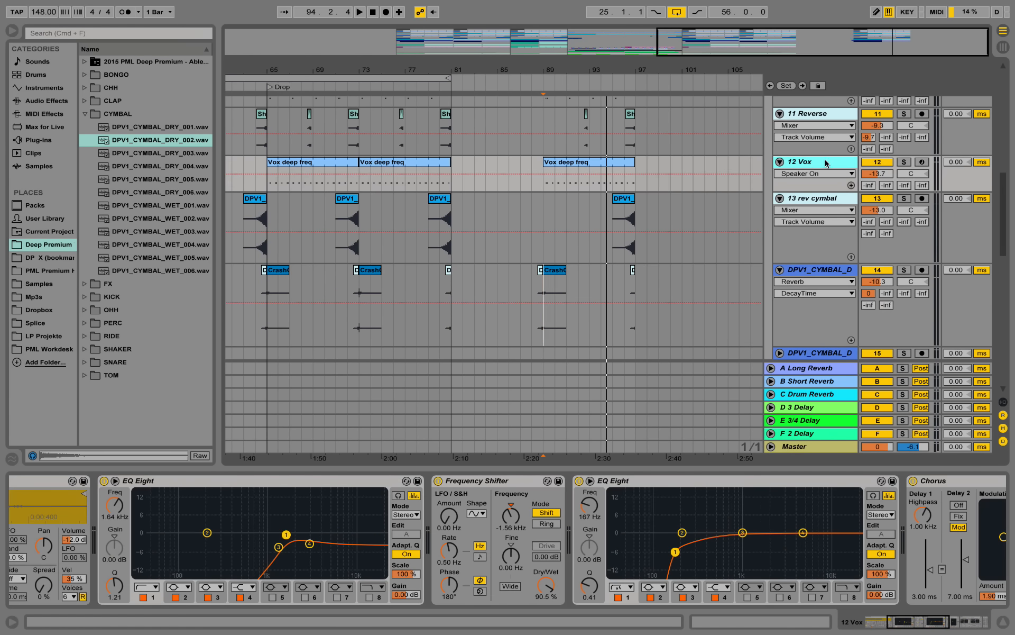
left_click(879, 163)
left_click(881, 163)
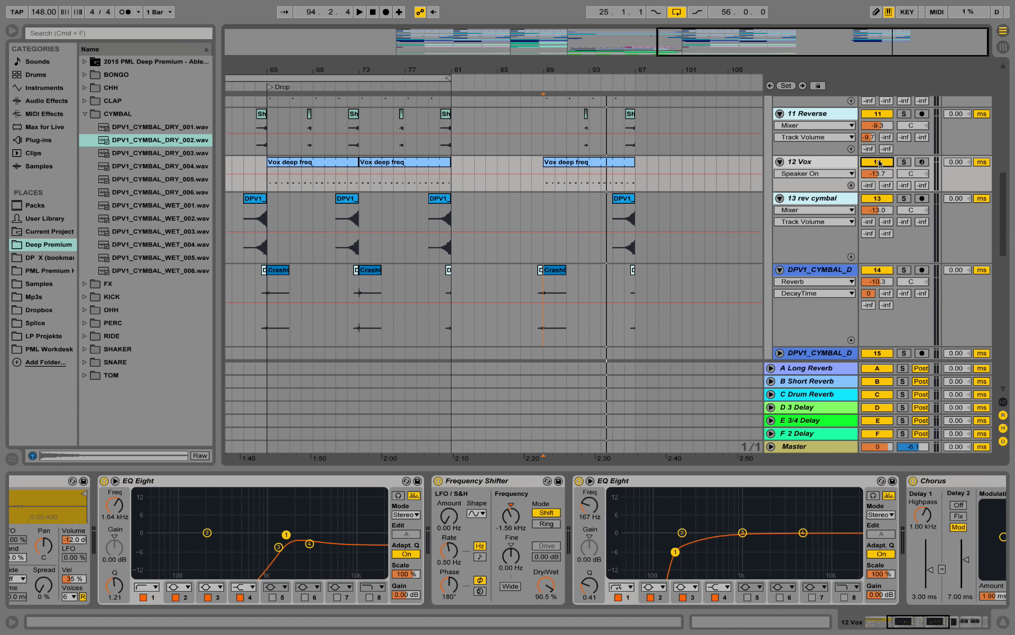
key("space")
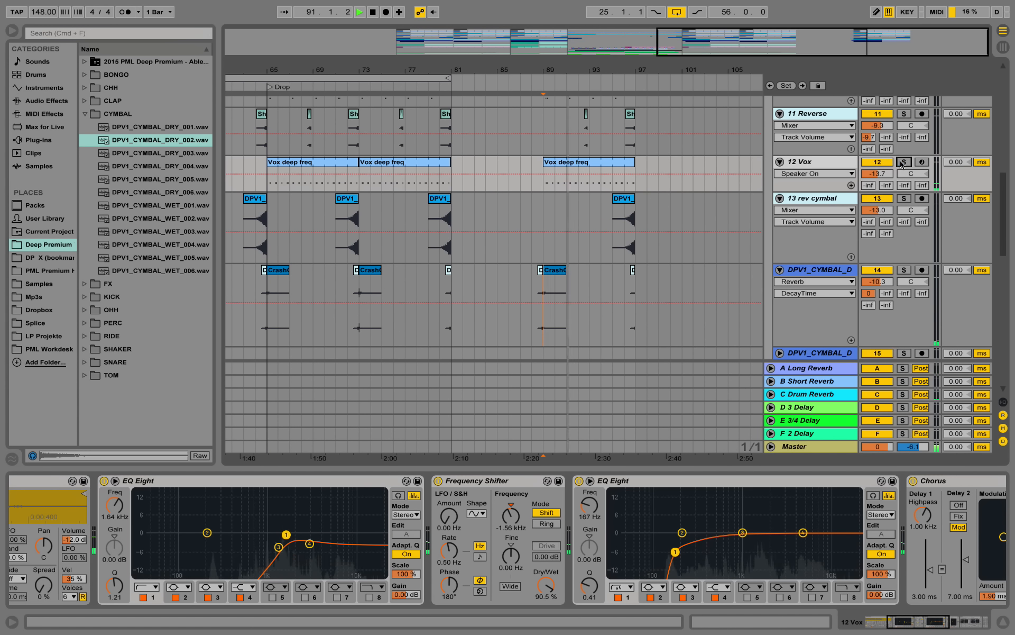
left_click(1003, 622)
key("space")
Step: Fold all unfolded tracks from track 3 Clap/Snare to 19 Start Bass in the arrangement
scroll(741, 411, "down", 8)
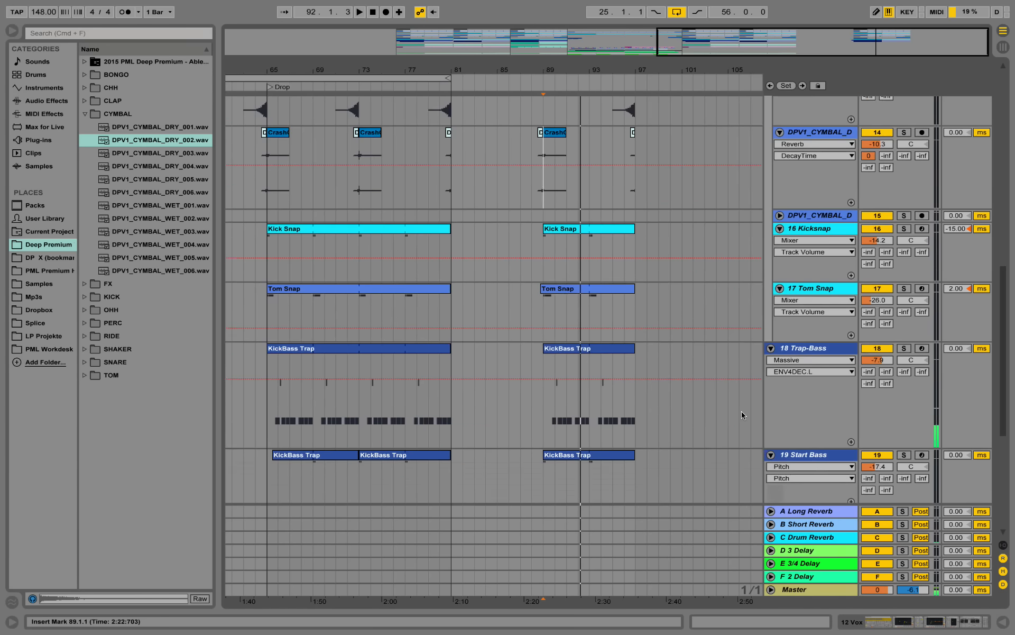
scroll(740, 412, "down", 2)
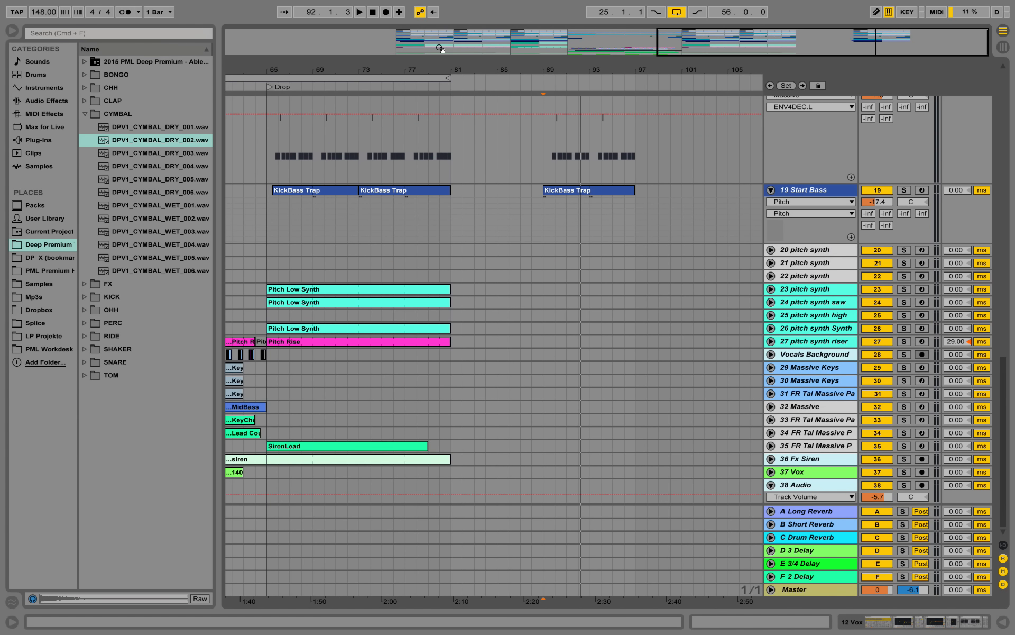
left_click_drag(485, 55, 486, 52)
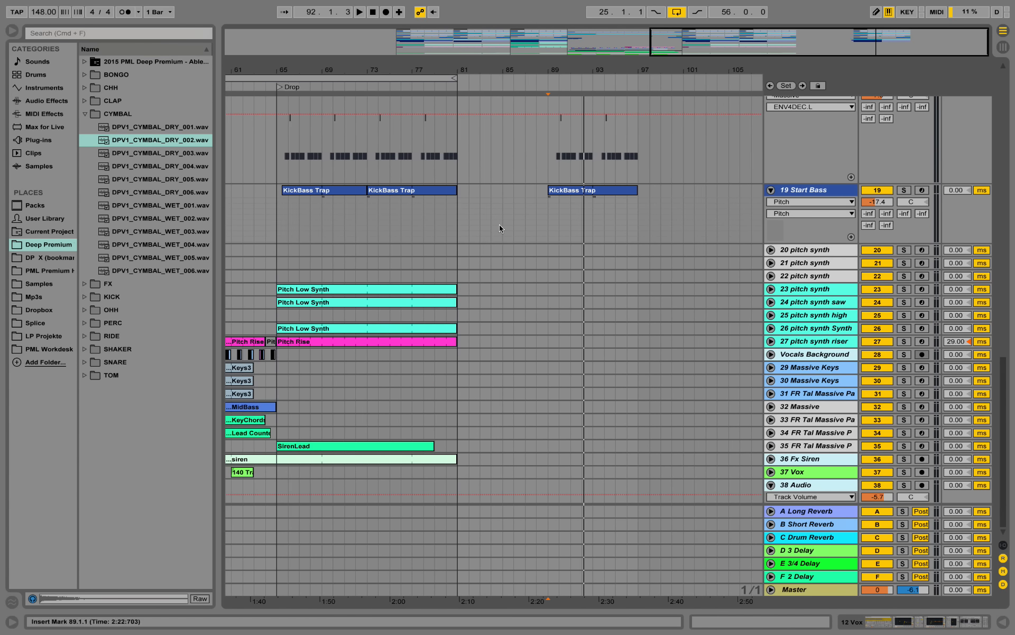
scroll(567, 280, "up", 15)
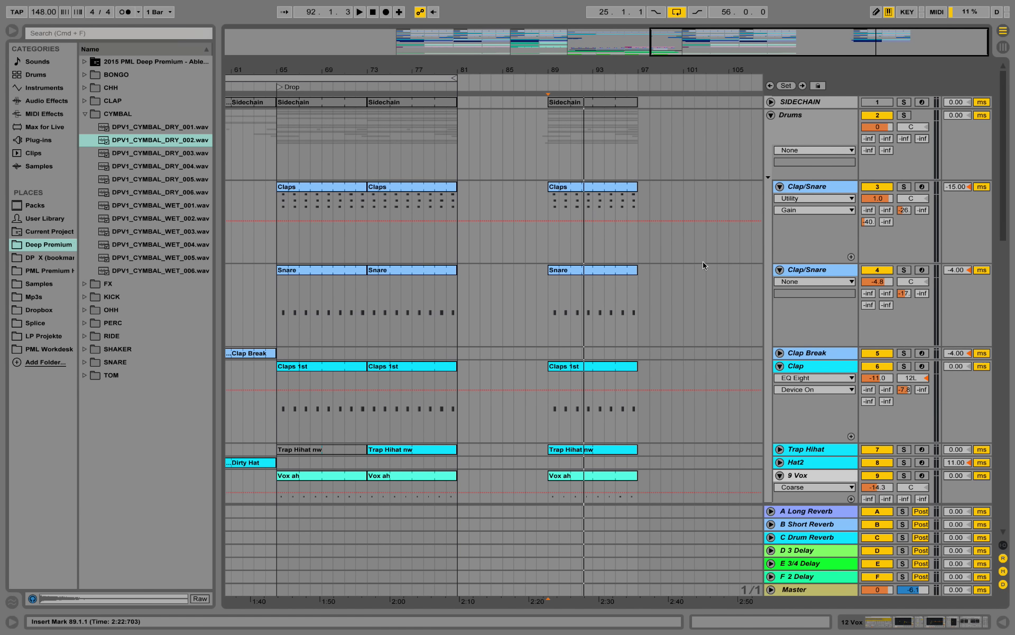
left_click(779, 186)
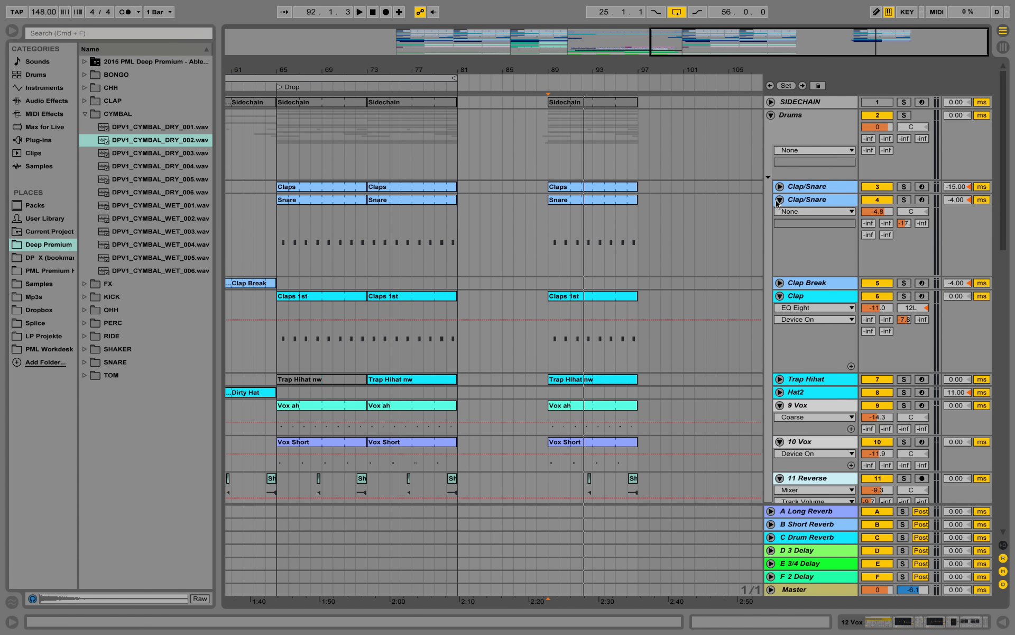
left_click(779, 199)
left_click(779, 226)
left_click(779, 265)
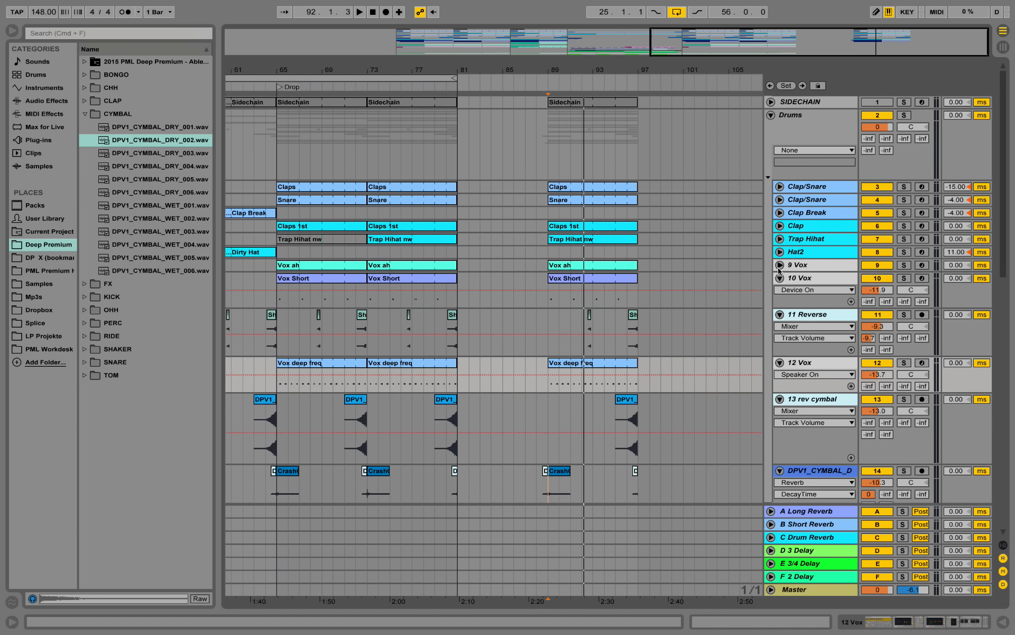
left_click(780, 278)
left_click(780, 290)
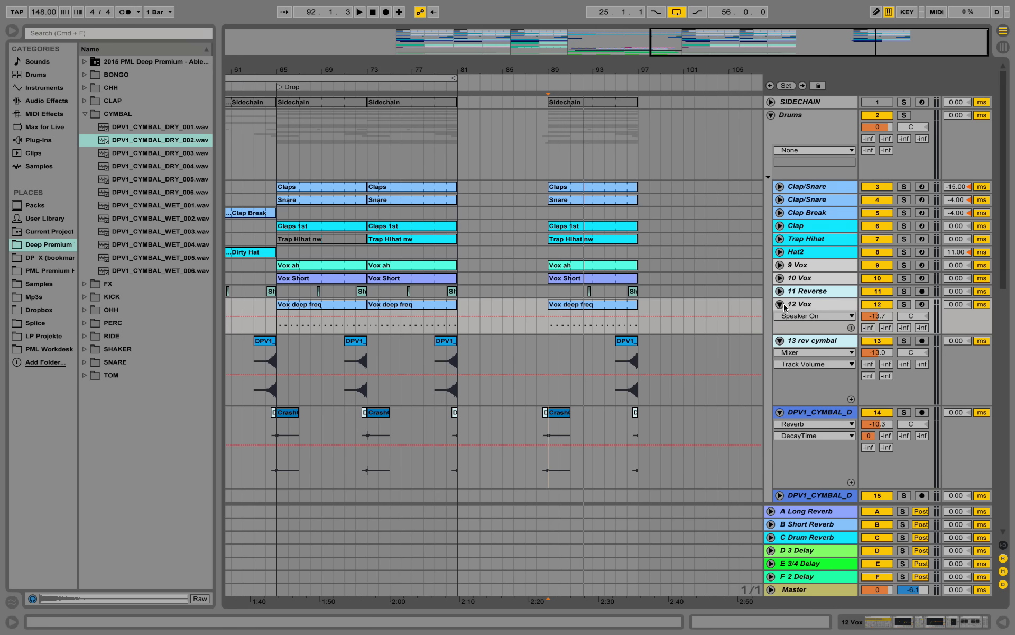
left_click(780, 304)
left_click(780, 317)
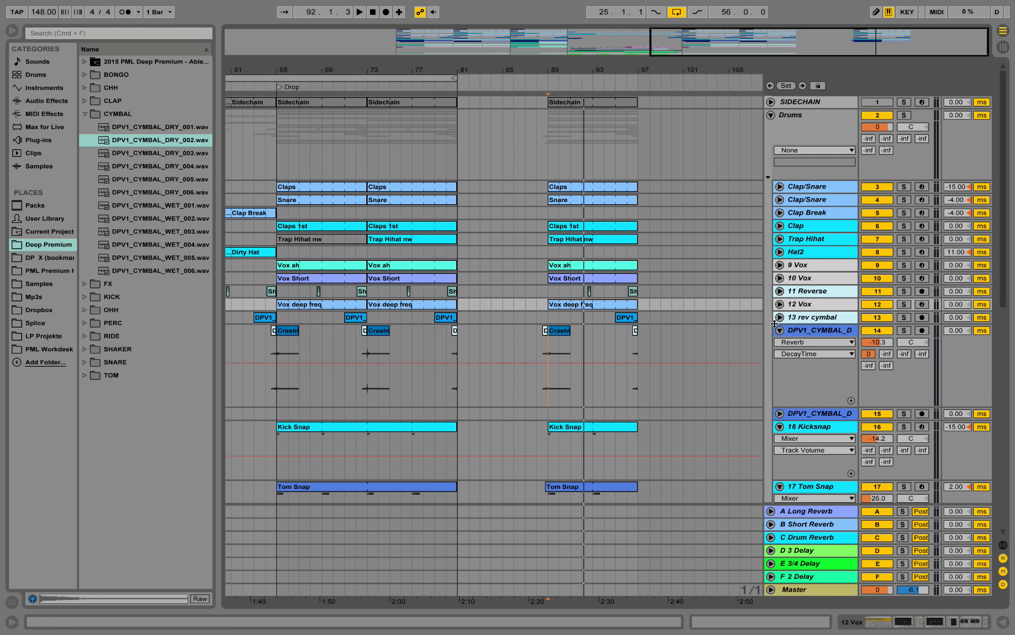
left_click(780, 330)
left_click(781, 356)
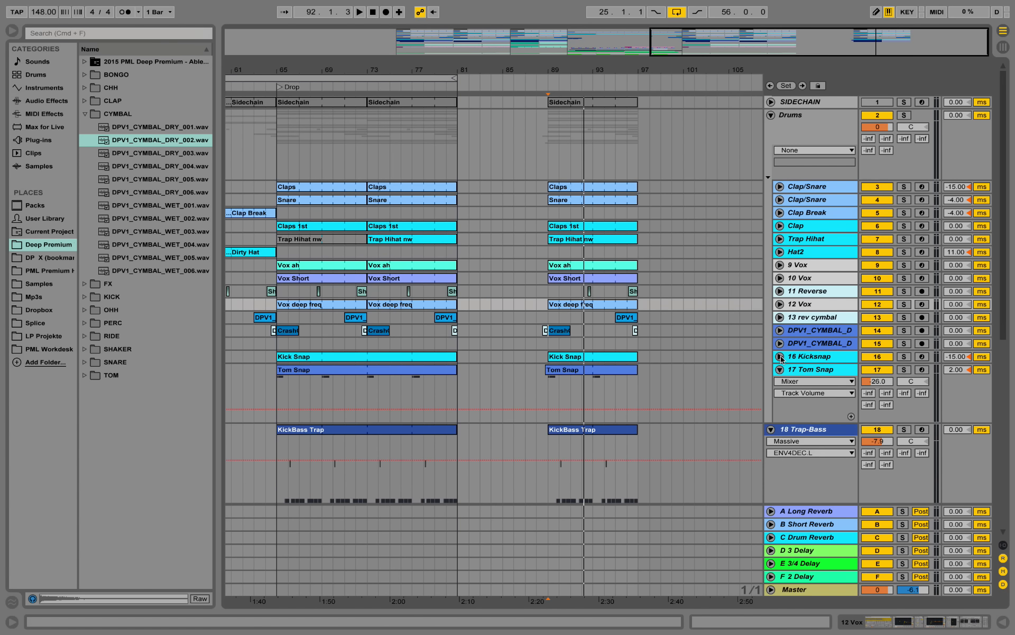
left_click(780, 370)
left_click(771, 383)
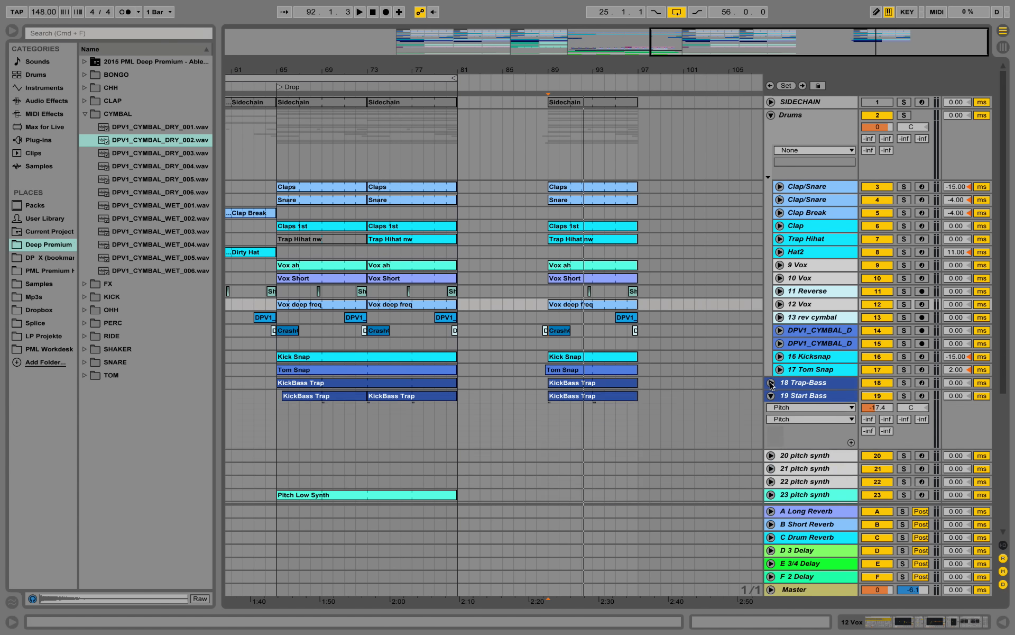
left_click(771, 396)
Step: Copy the Pitch Low Synth clip at bar 65 on track 23 to bar 89 and unfold the track
scroll(753, 386, "down", 6)
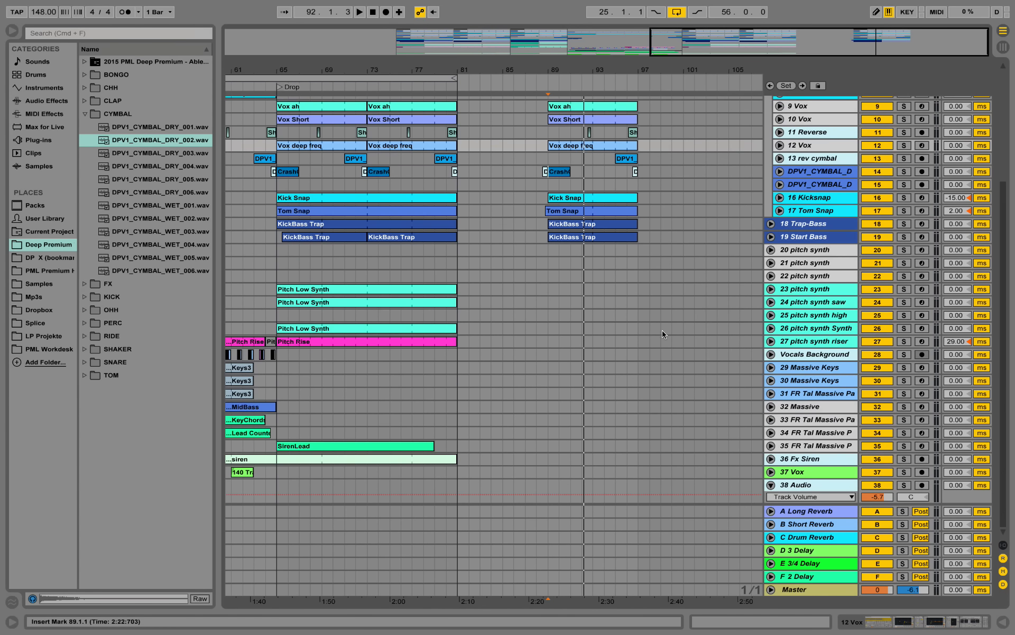
left_click(323, 289)
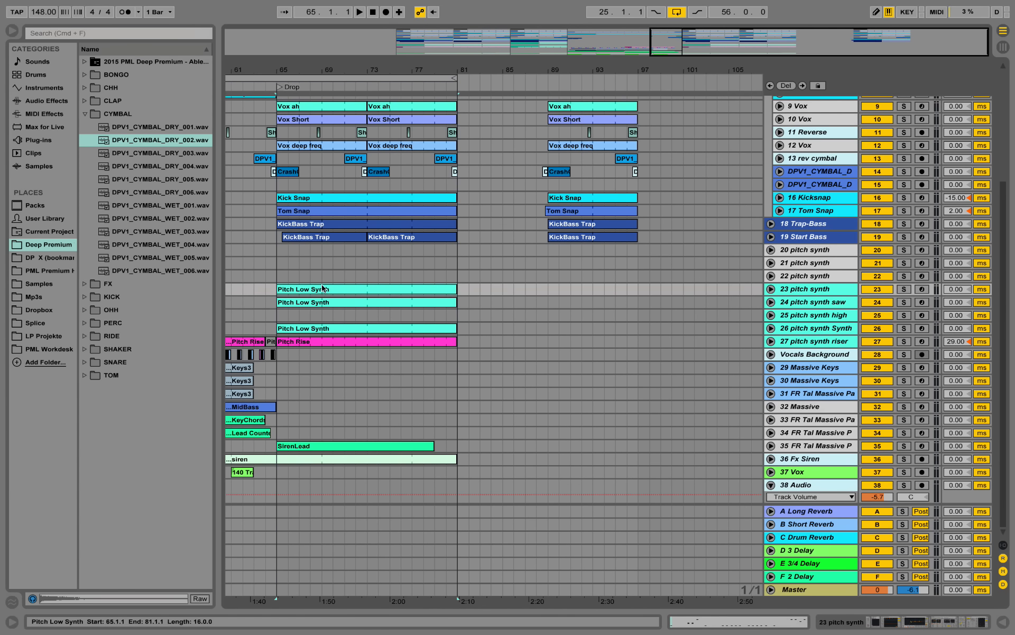
left_click_drag(312, 288, 581, 290)
left_click(771, 290)
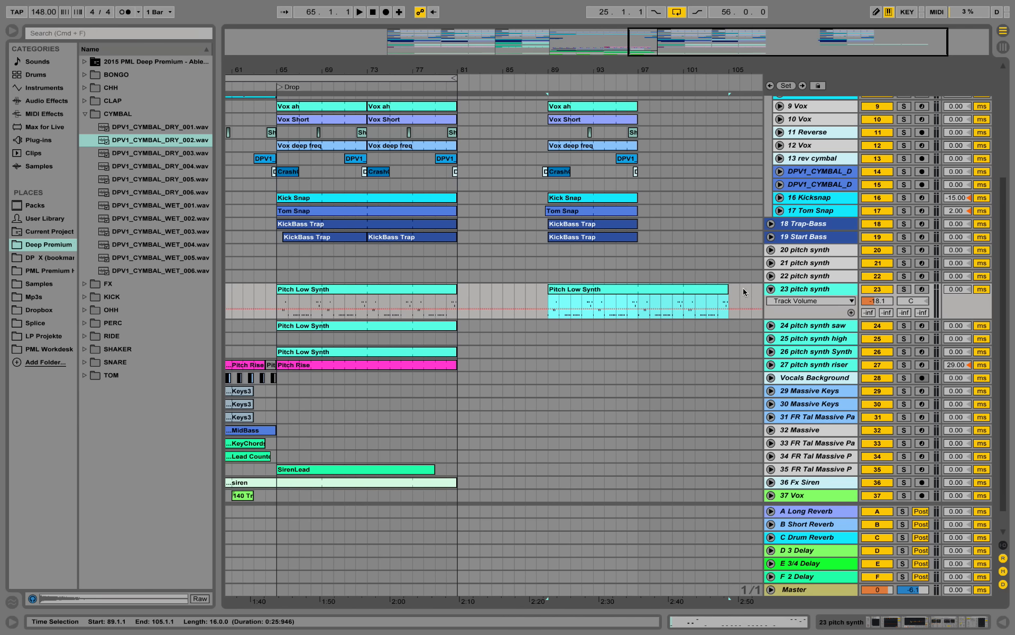
Step: Solo track 23, play its copied Pitch Low Synth clip from bar 89 and shorten the clip to end at bar 97
left_click(904, 289)
key("space")
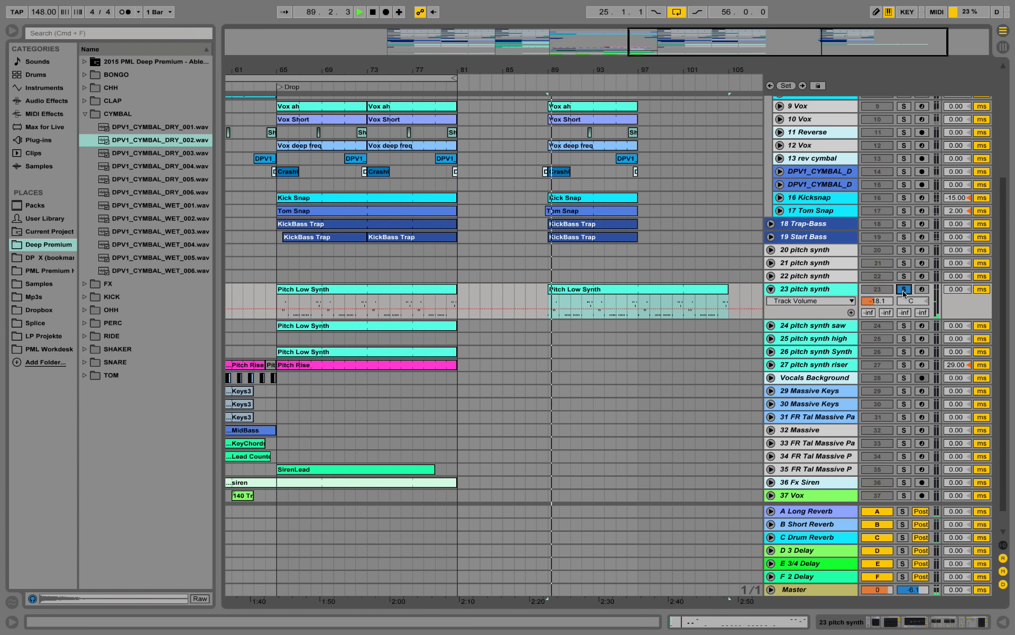
left_click_drag(729, 289, 639, 289)
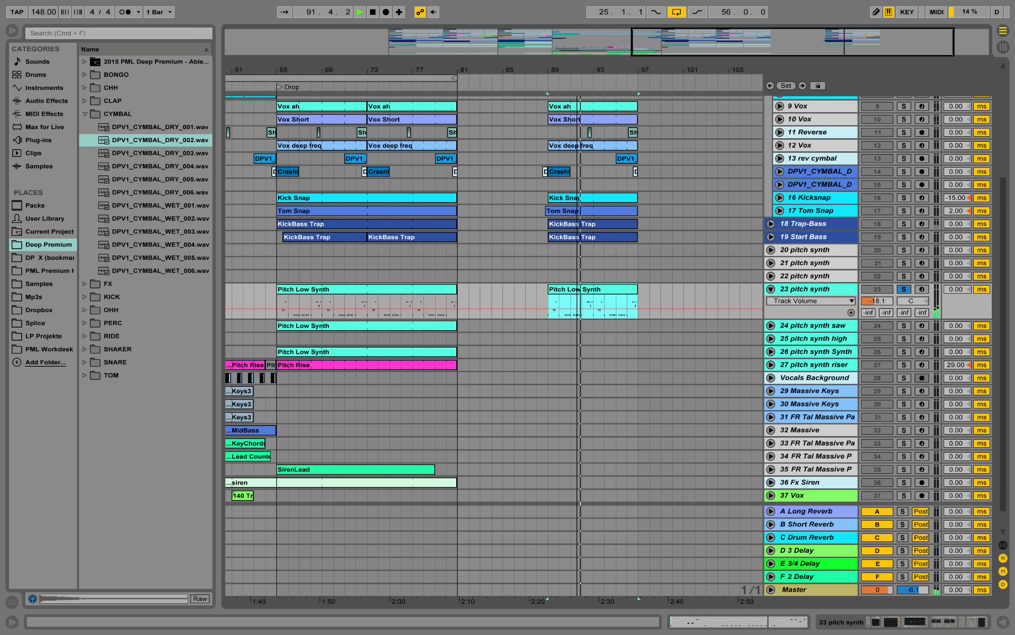
left_click_drag(593, 70, 591, 244)
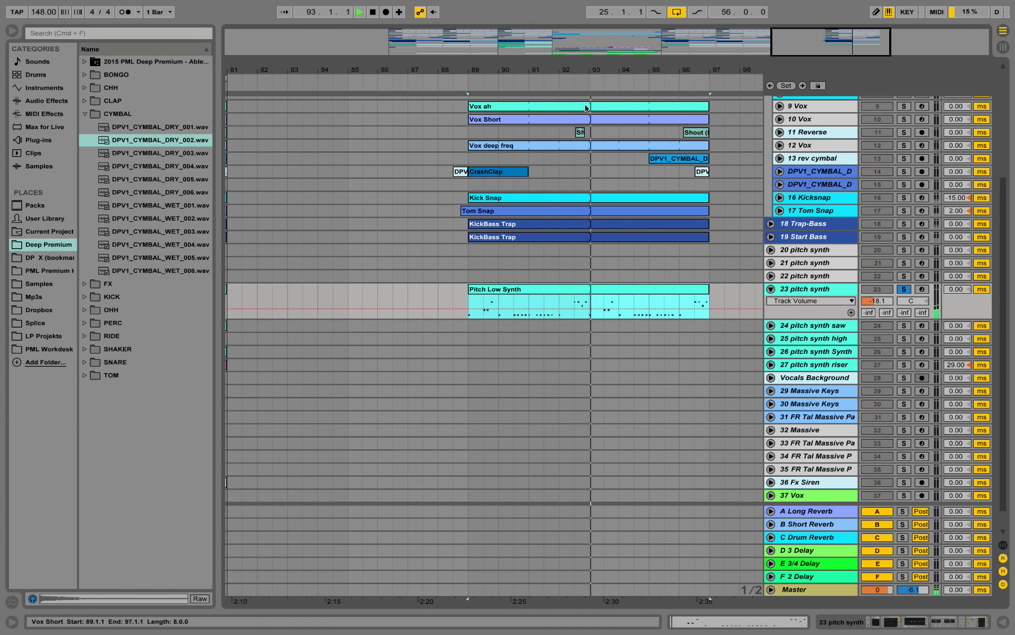
key("space")
left_click_drag(586, 70, 580, 11)
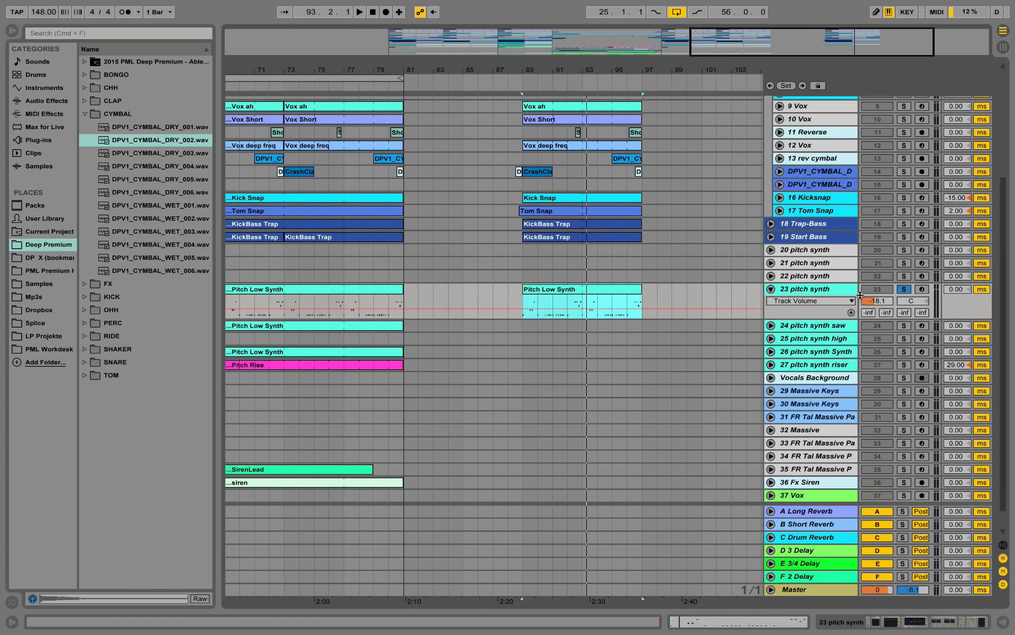
Step: Play track 23 from bar 89 while switching Compressor Sustain off and on, and collapse EQ Eight in its device chain
double_click(842, 285)
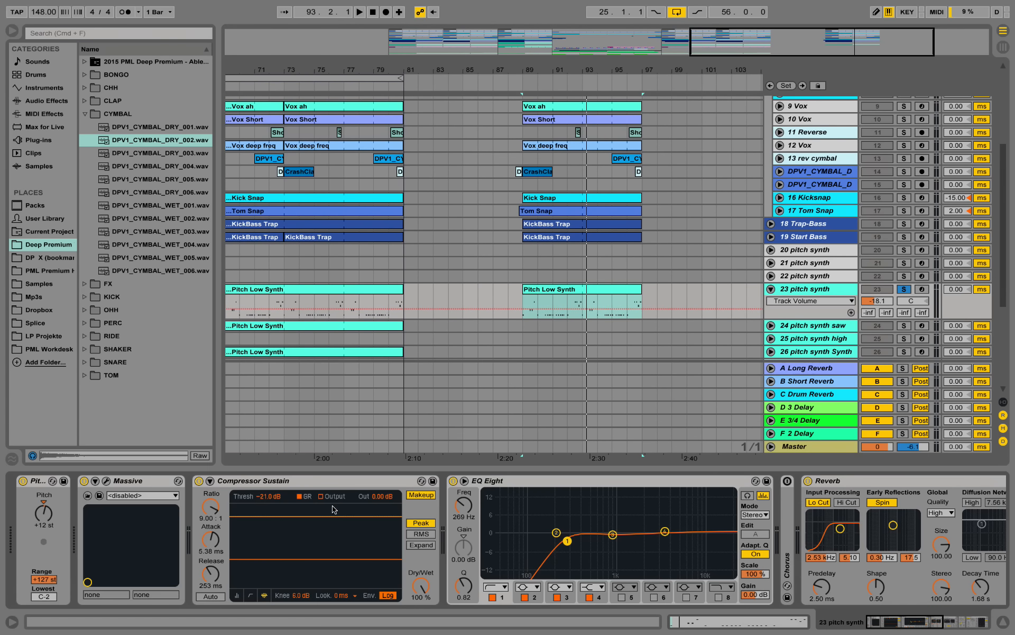
key("space")
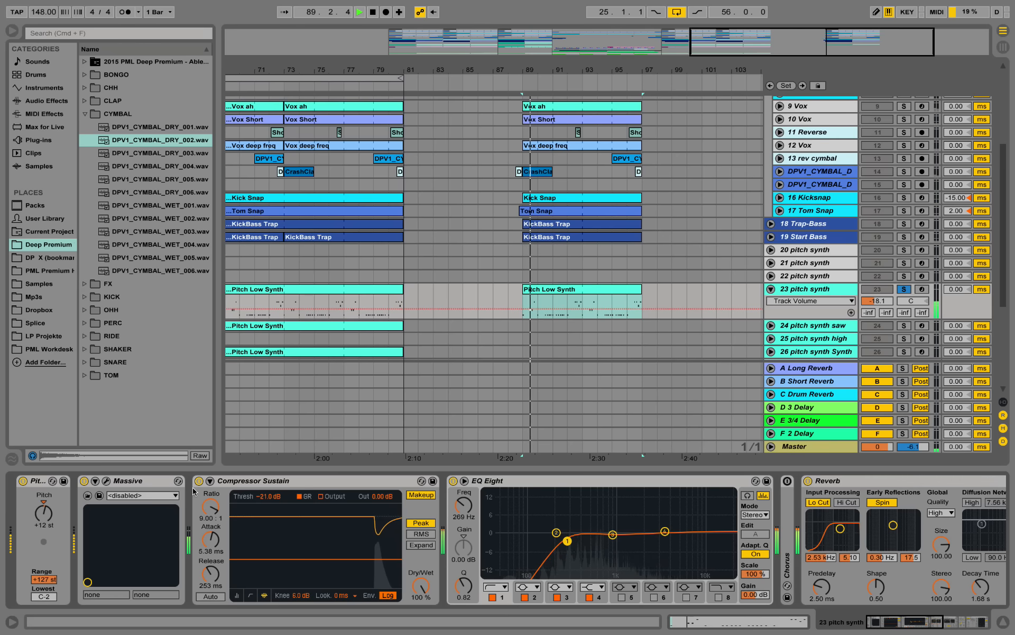
left_click(199, 482)
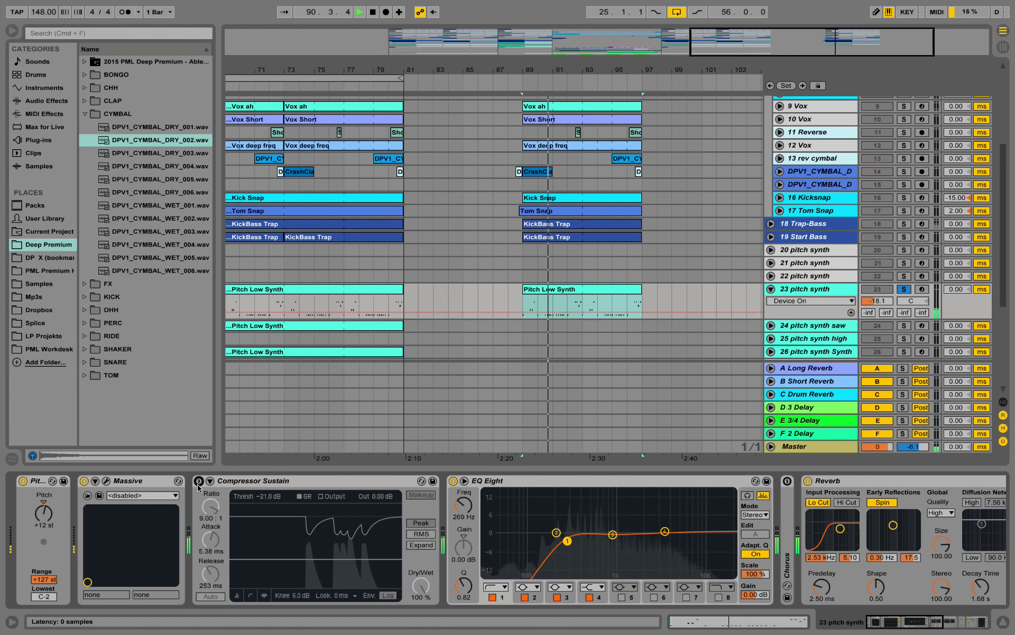
left_click(198, 481)
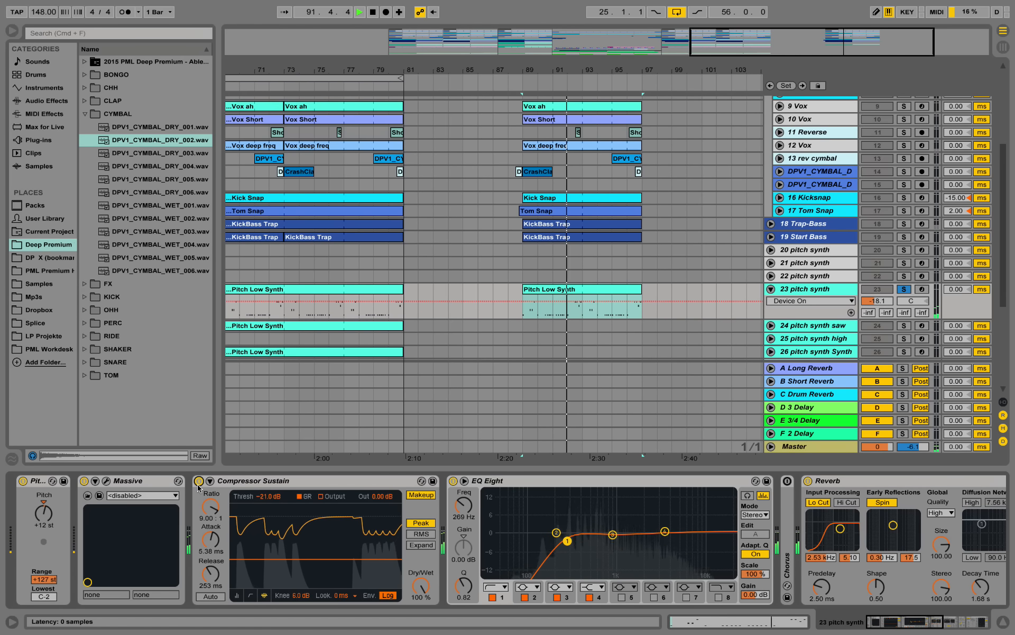
key("space")
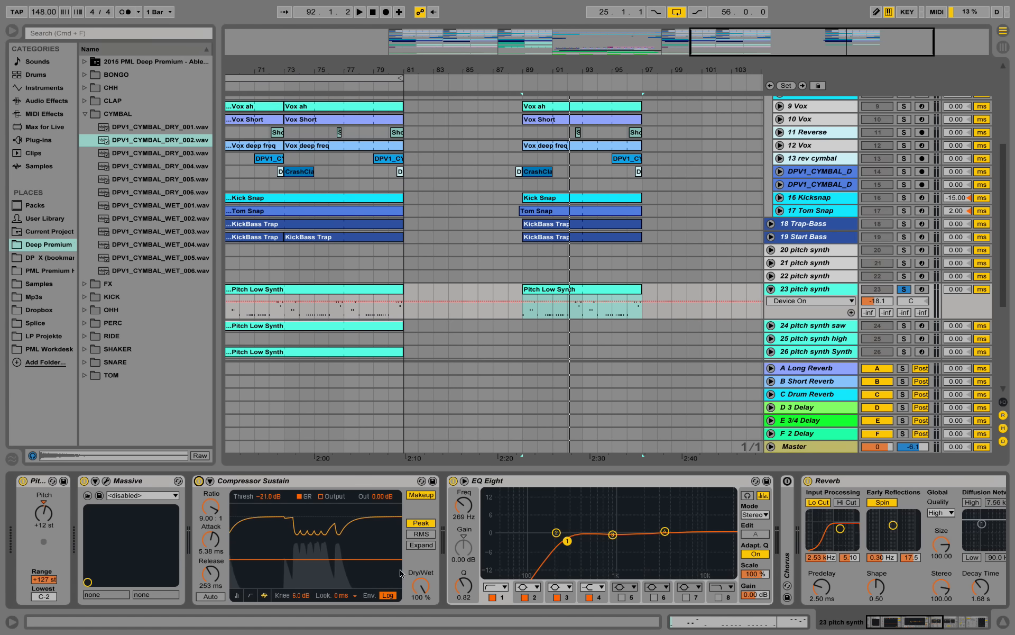
left_click(564, 482)
double_click(564, 482)
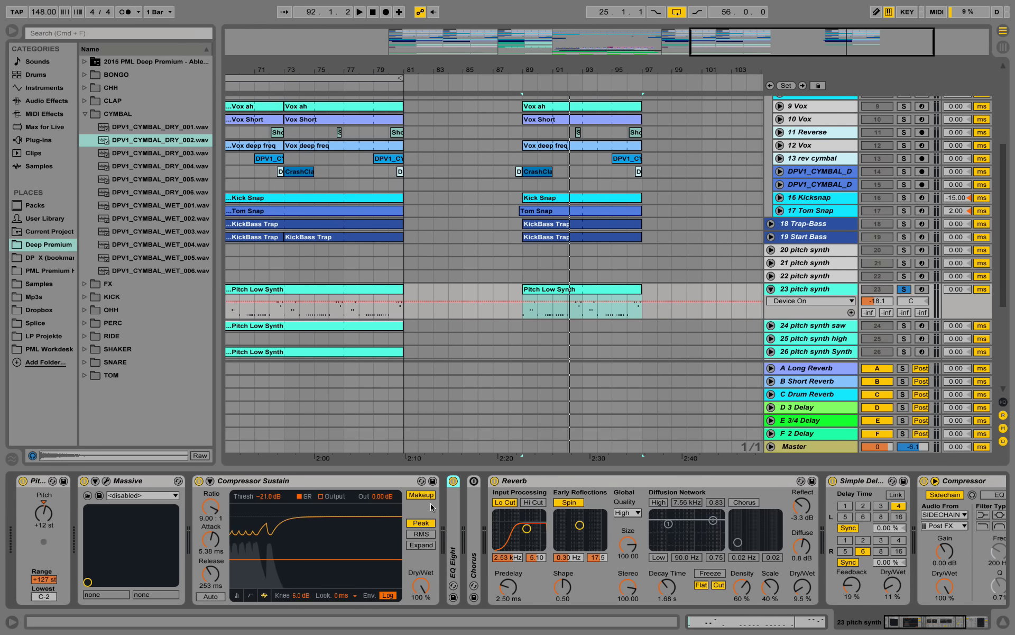
Step: Review the end of track 23's device chain and open the Massive synth's plug-in window, moving it slightly lower over the arrangement
left_click(952, 625)
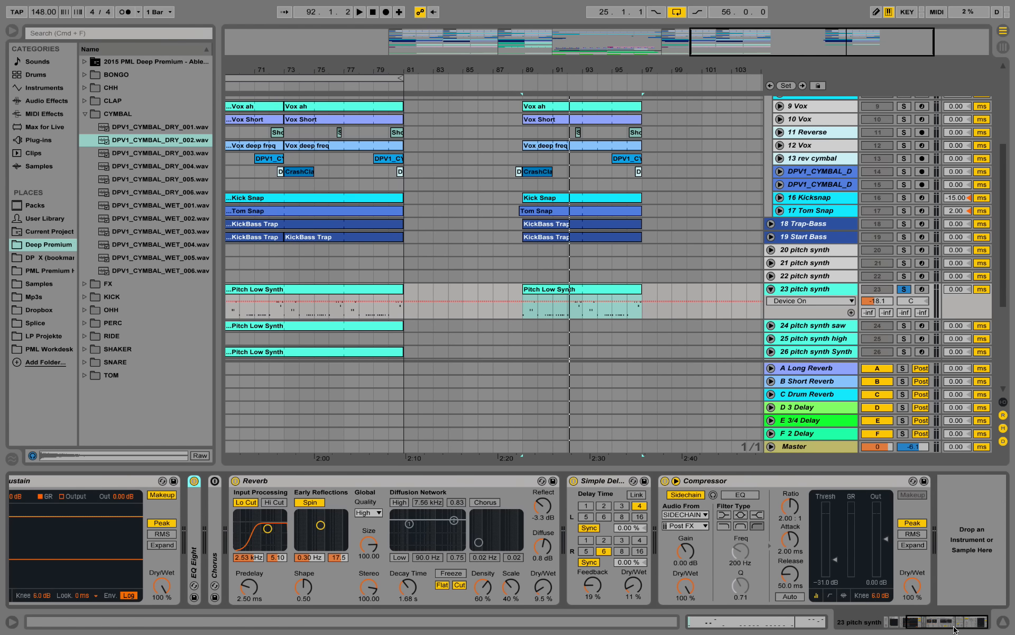
left_click_drag(954, 627, 928, 624)
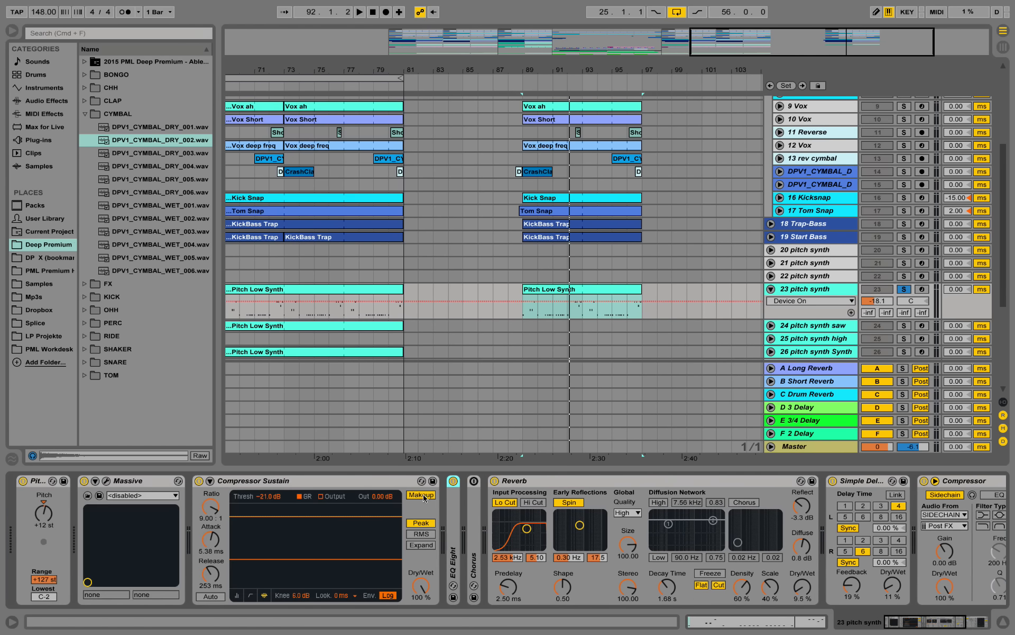
left_click(105, 482)
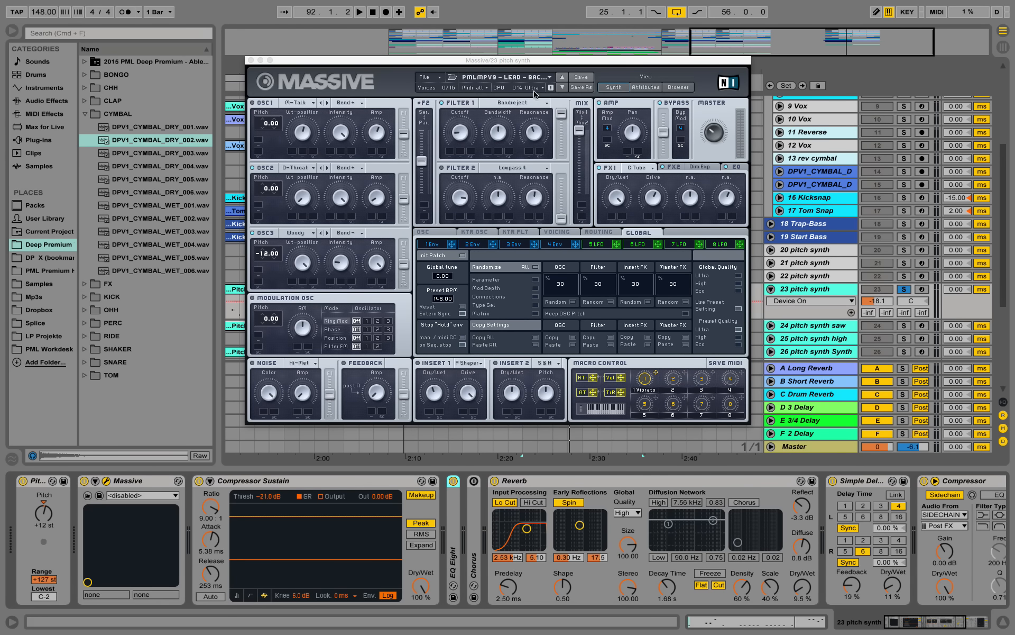
left_click_drag(531, 66, 544, 104)
Step: Play track 23's Pitch Low Synth clip from bar 89 in several passes while trying out Filter 1's output level in Massive
key("space")
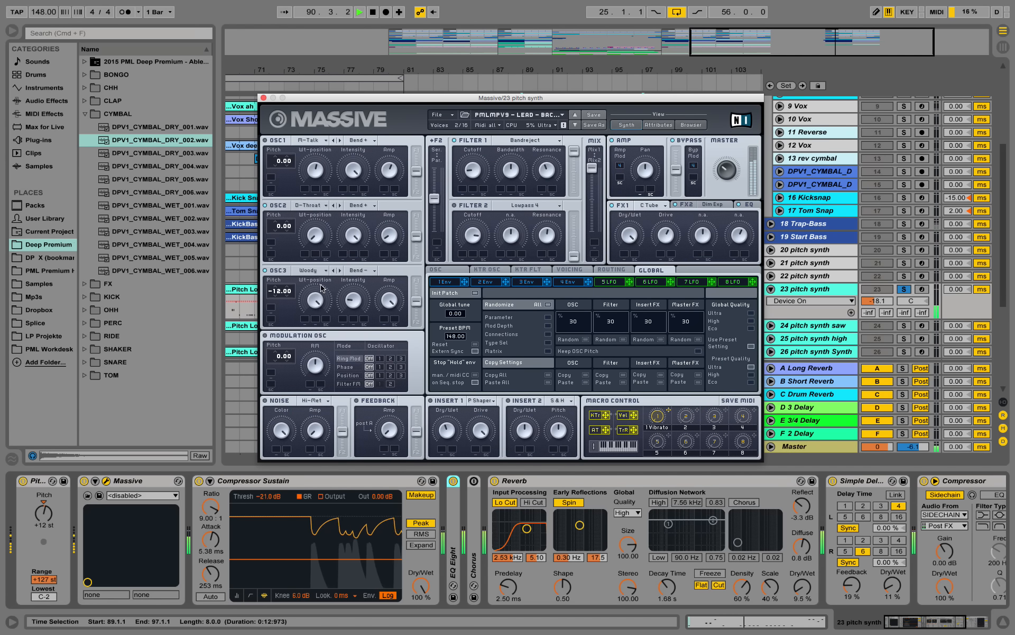
key("space")
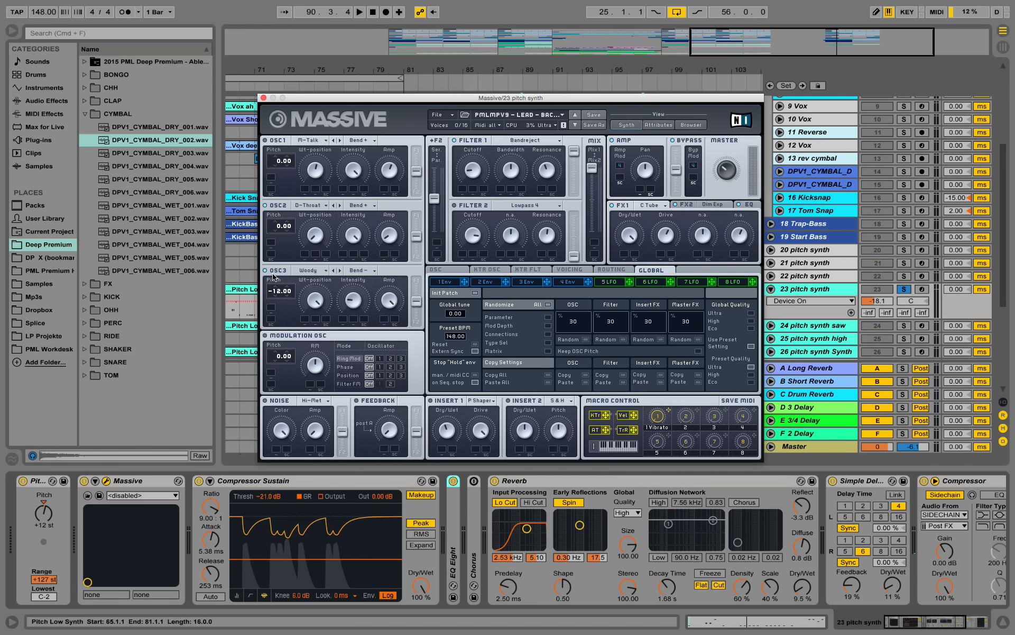
key("space")
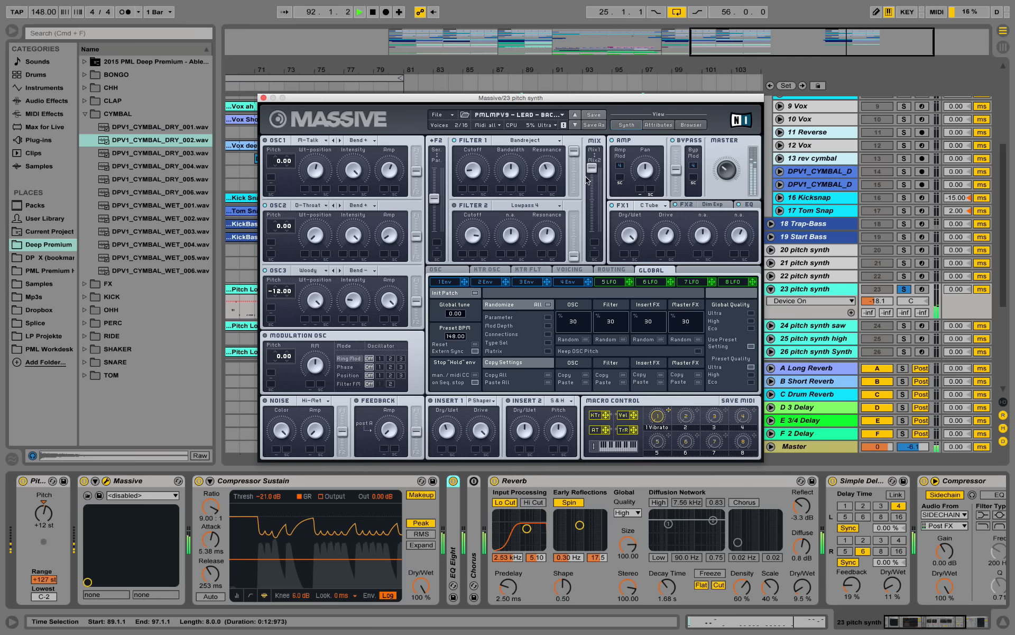
left_click_drag(574, 152, 568, 251)
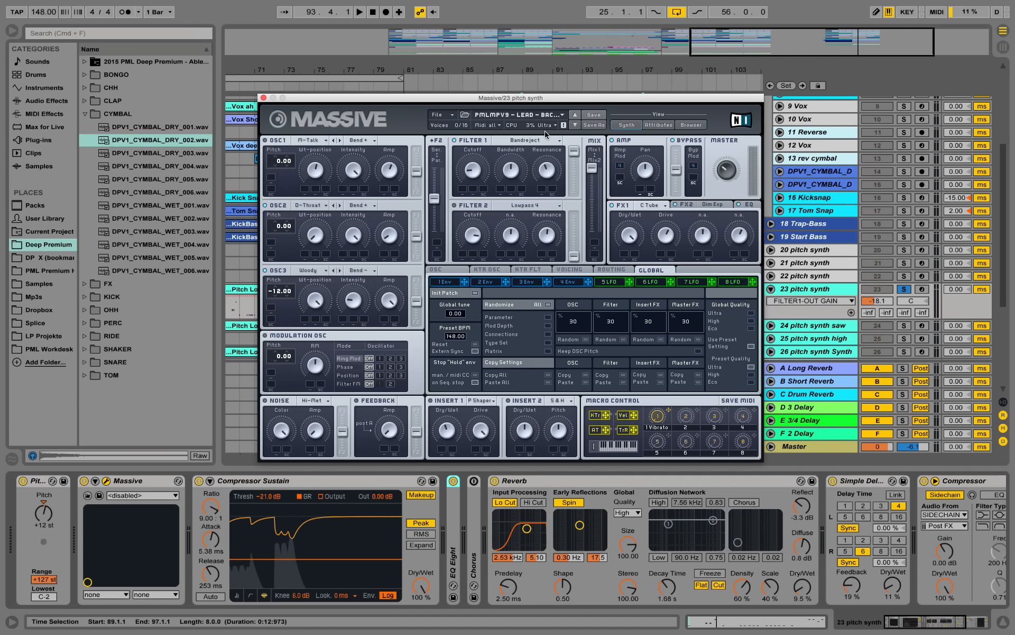
key("space")
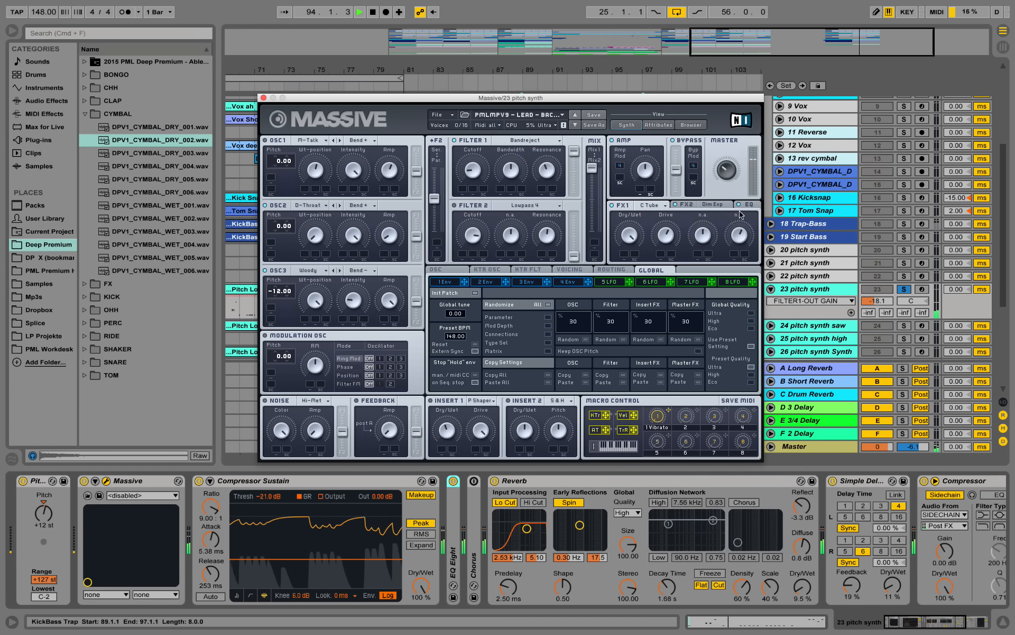
Step: Close the Massive window, unsolo the 23 pitch synth track and stop playback
left_click(263, 97)
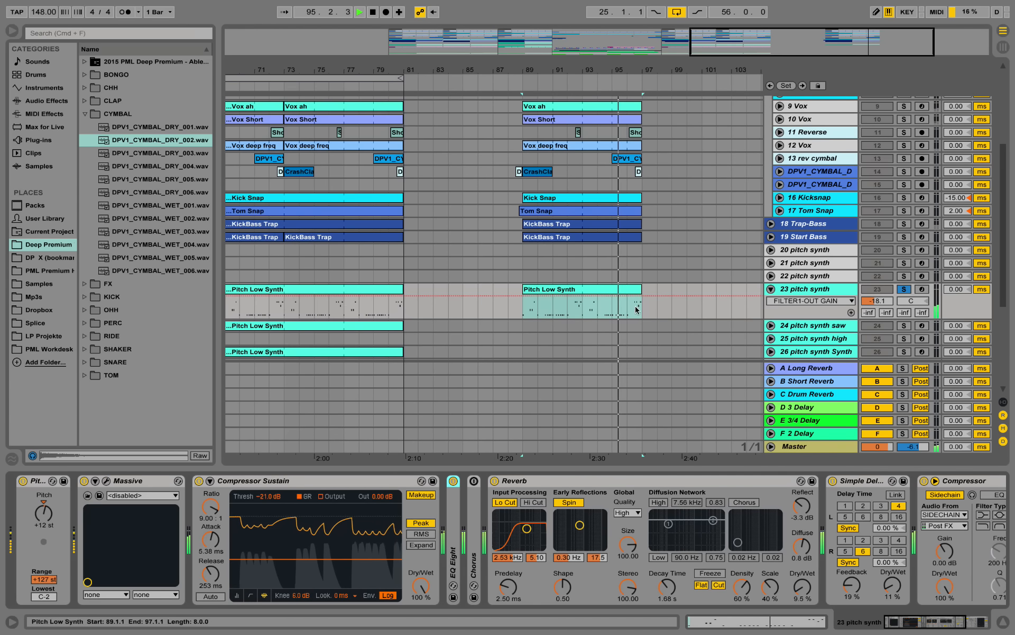
left_click(903, 290)
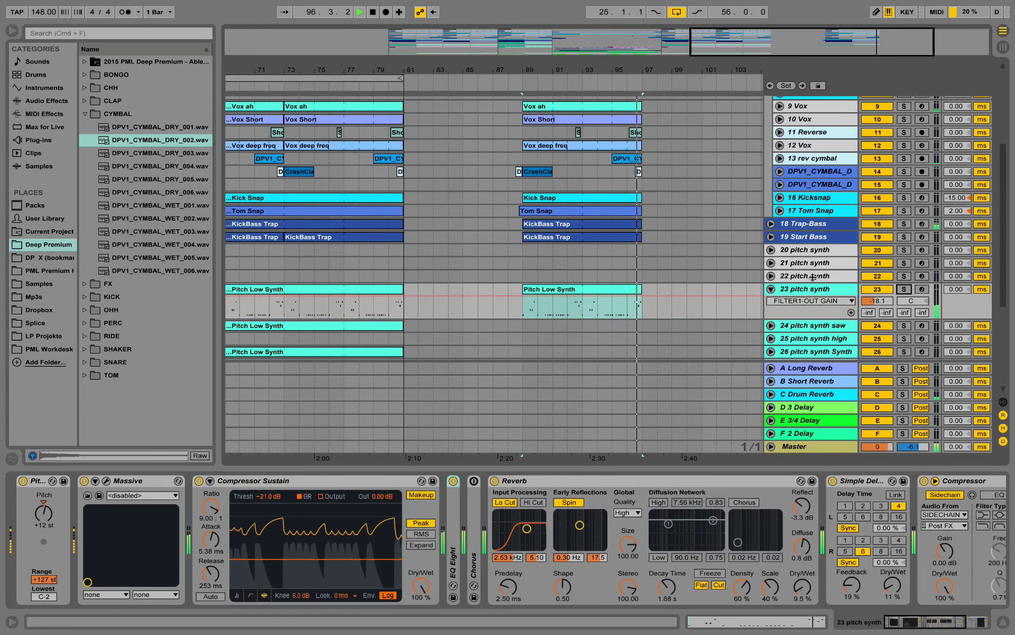
key("space")
scroll(674, 283, "down", 3)
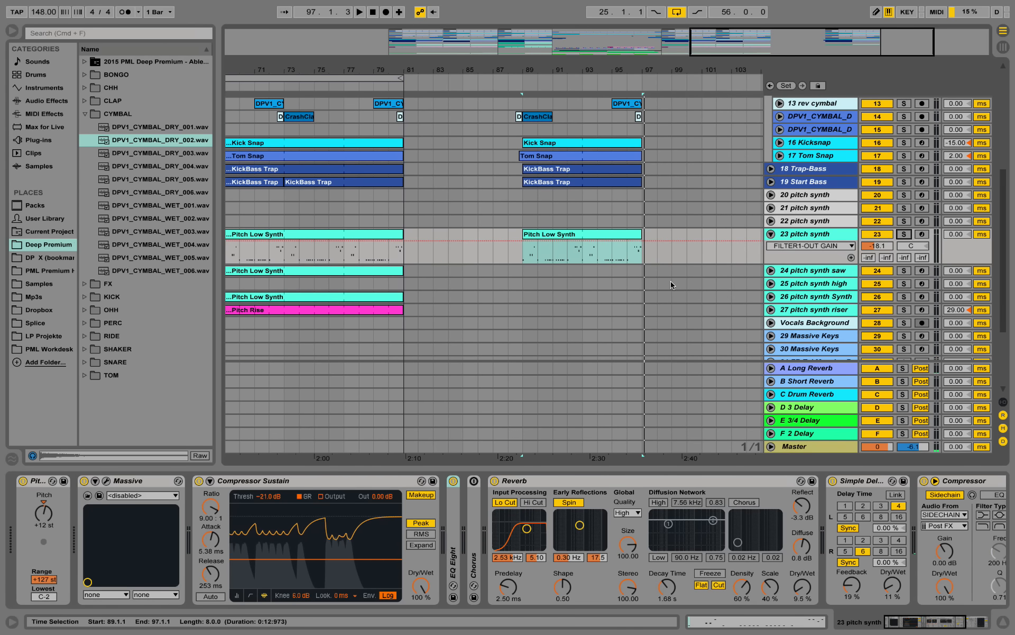
Step: Copy the Pitch Low Synth part of 24 pitch synth saw from bar 73 to bar 89, and play the unfolded track soloed
left_click_drag(423, 272, 535, 276)
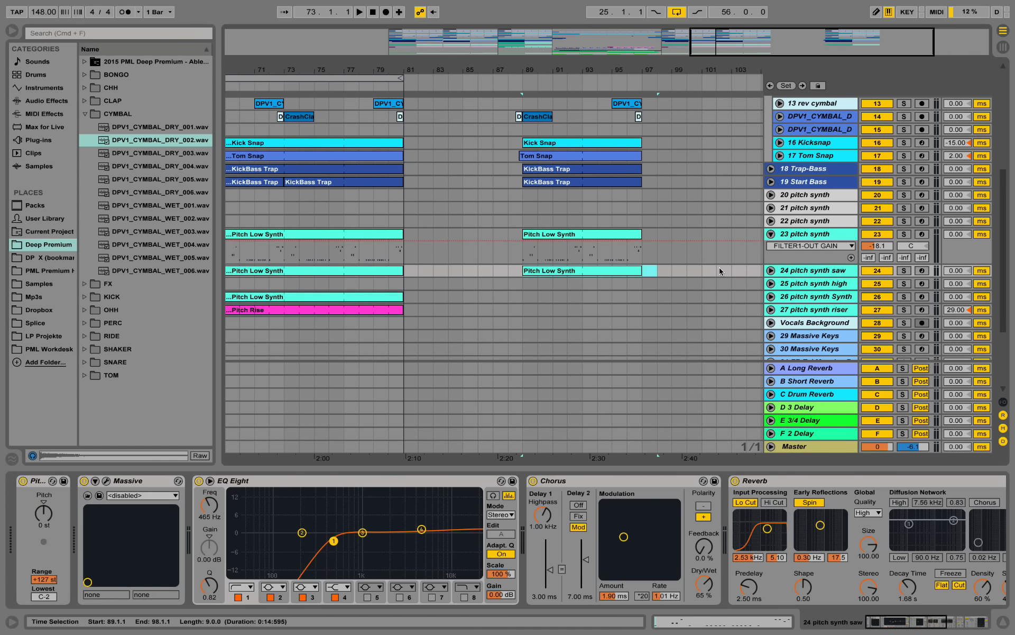
left_click(770, 270)
key("space")
left_click(904, 271)
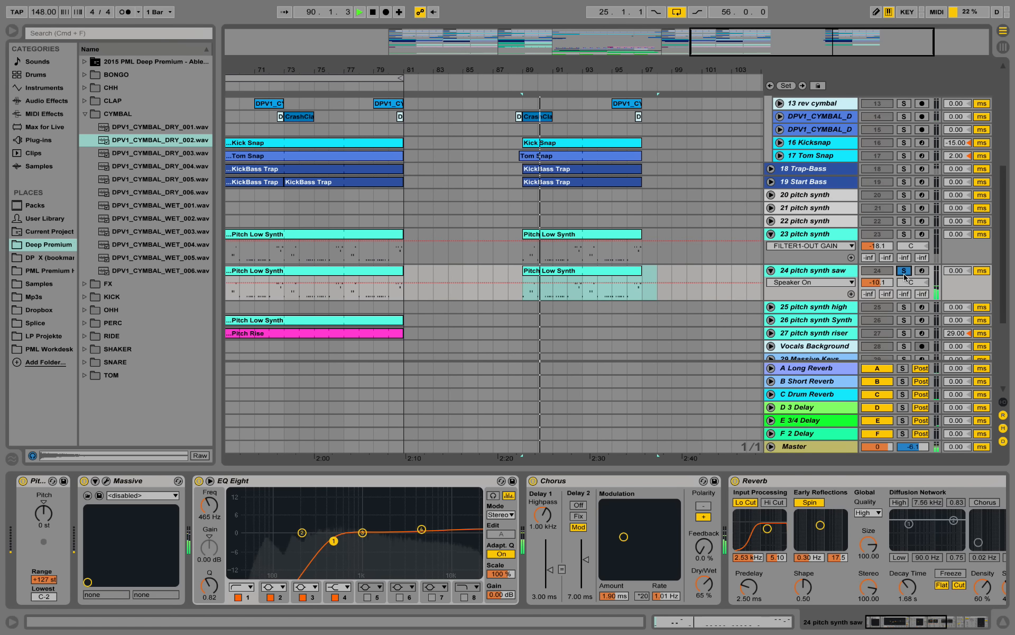
key("space")
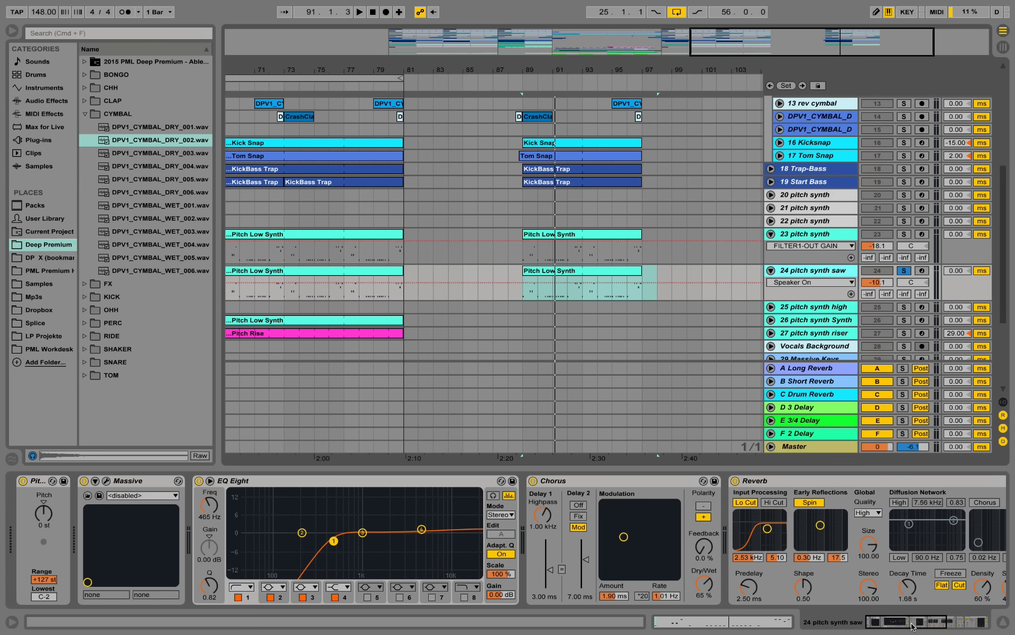
Step: Try moving EQ Eight band 4 on the saw track to 1.87 kHz with 2.36 dB gain, and undo the change
left_click_drag(912, 626, 539, 631)
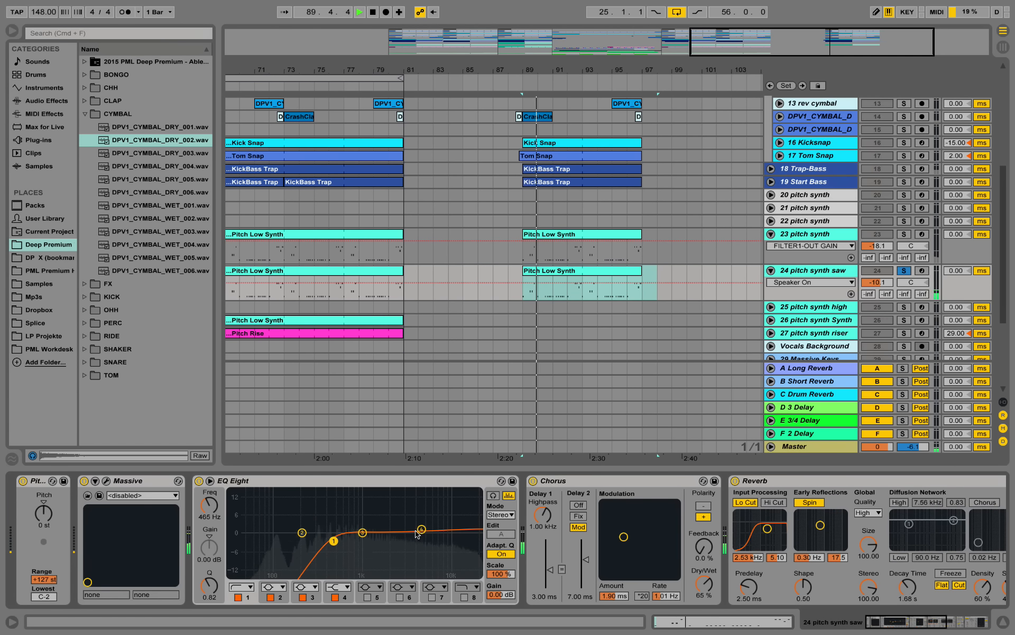
mouse_move(422, 529)
left_mouse_down()
mouse_move(423, 519)
mouse_move(370, 506)
mouse_move(386, 527)
left_mouse_up()
key("space")
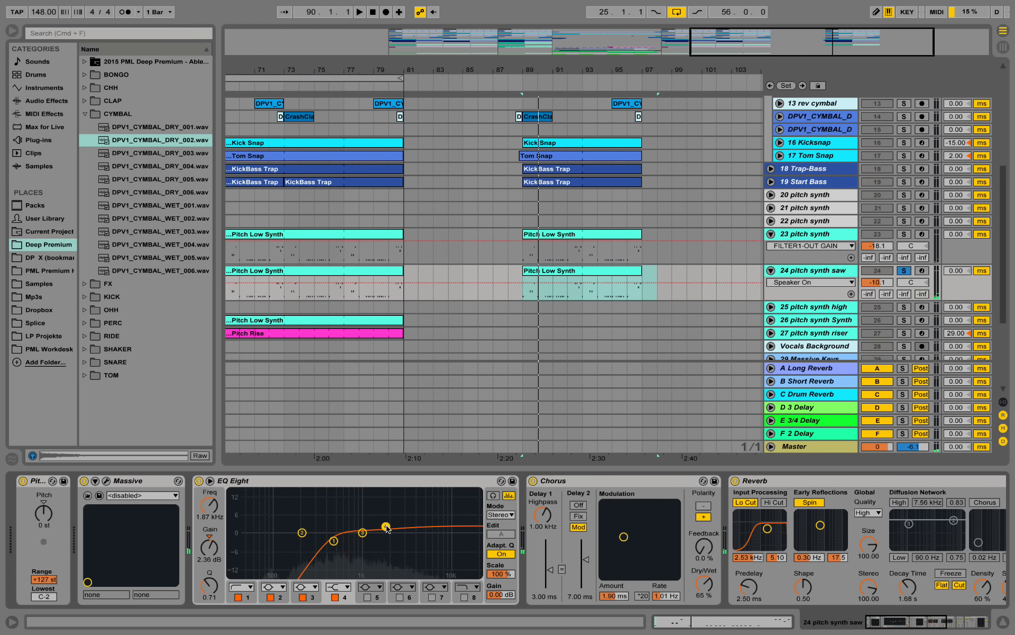
key("super+z")
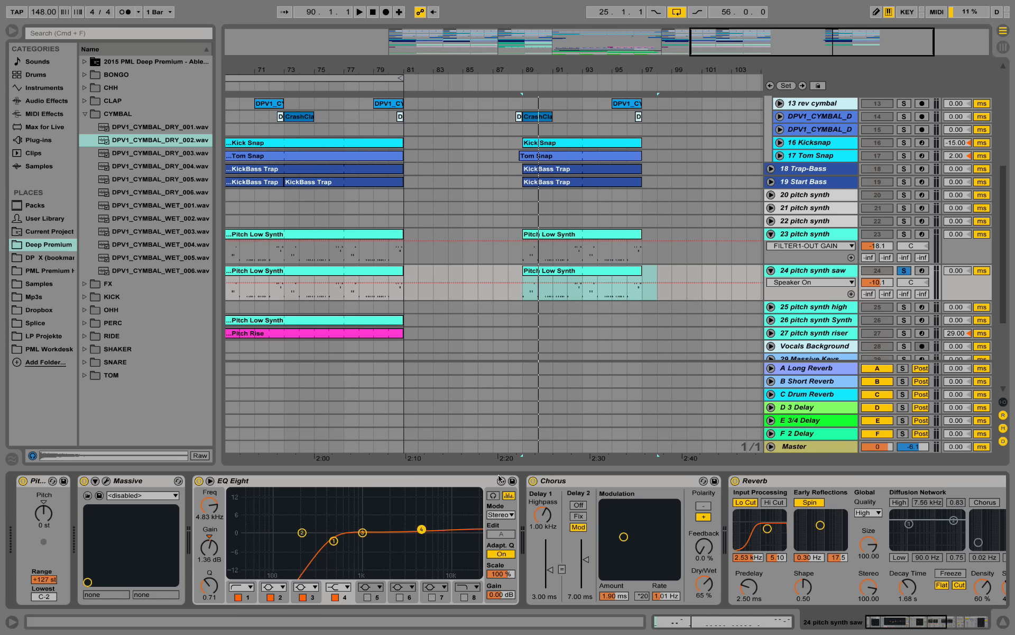
Step: Examine the Massive patch of 24 pitch synth saw during playback, then close it and unsolo the track
left_click(106, 480)
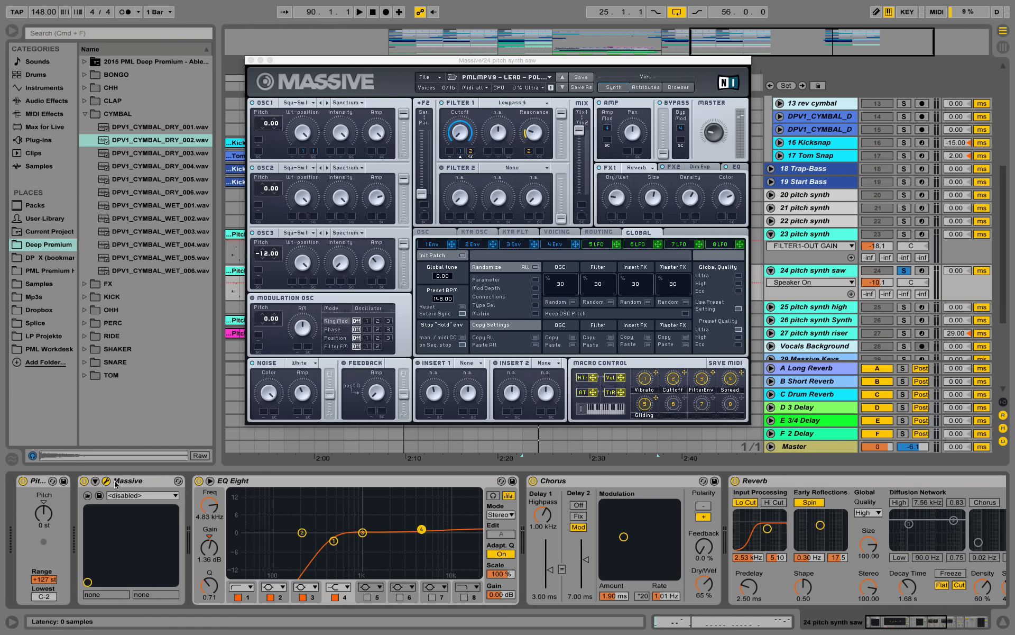
key("space")
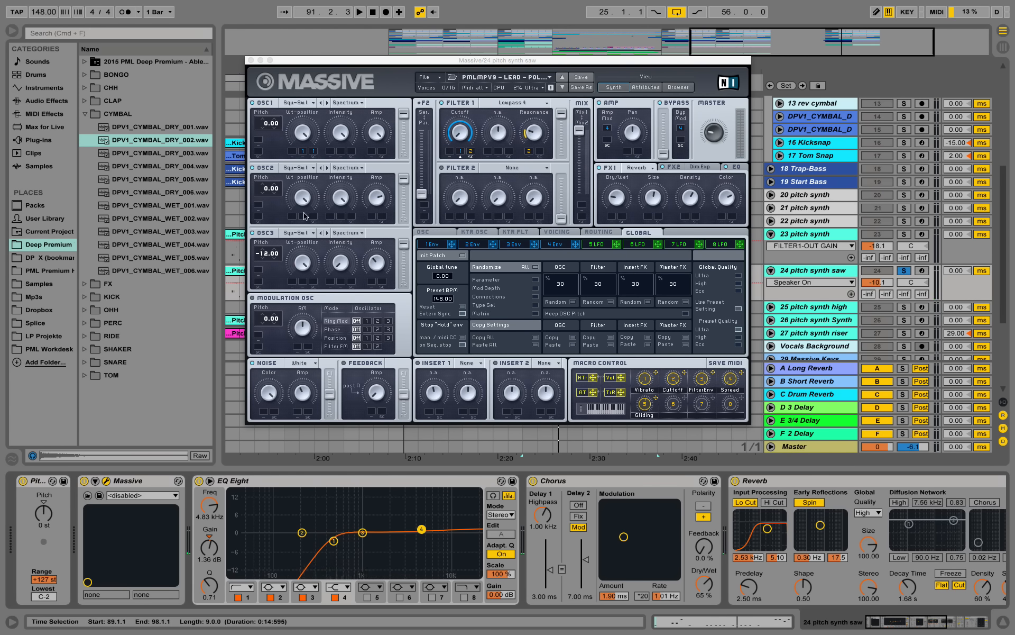
key("space")
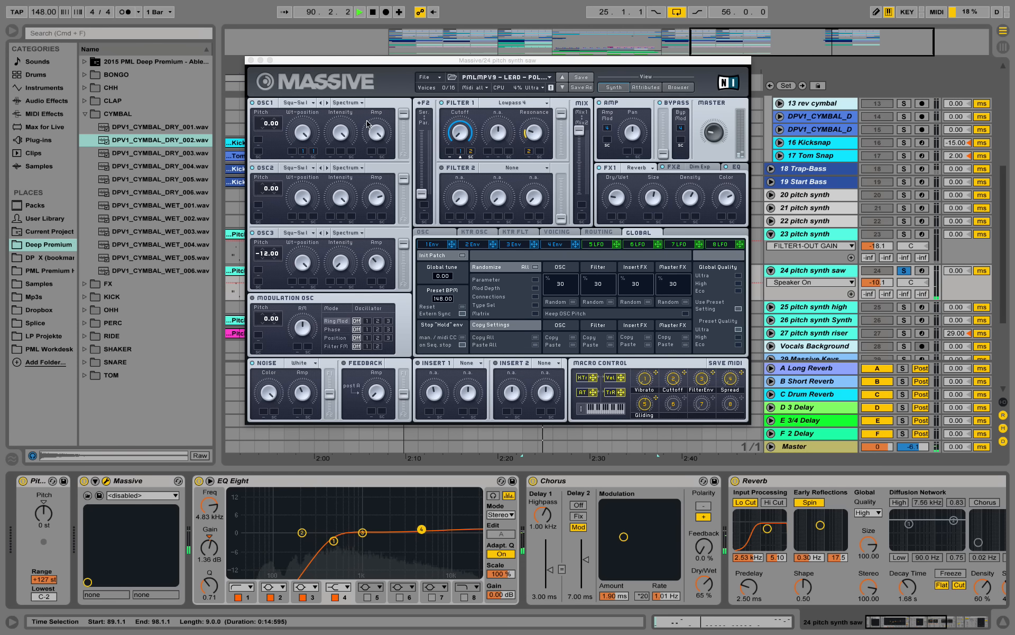
left_click(252, 60)
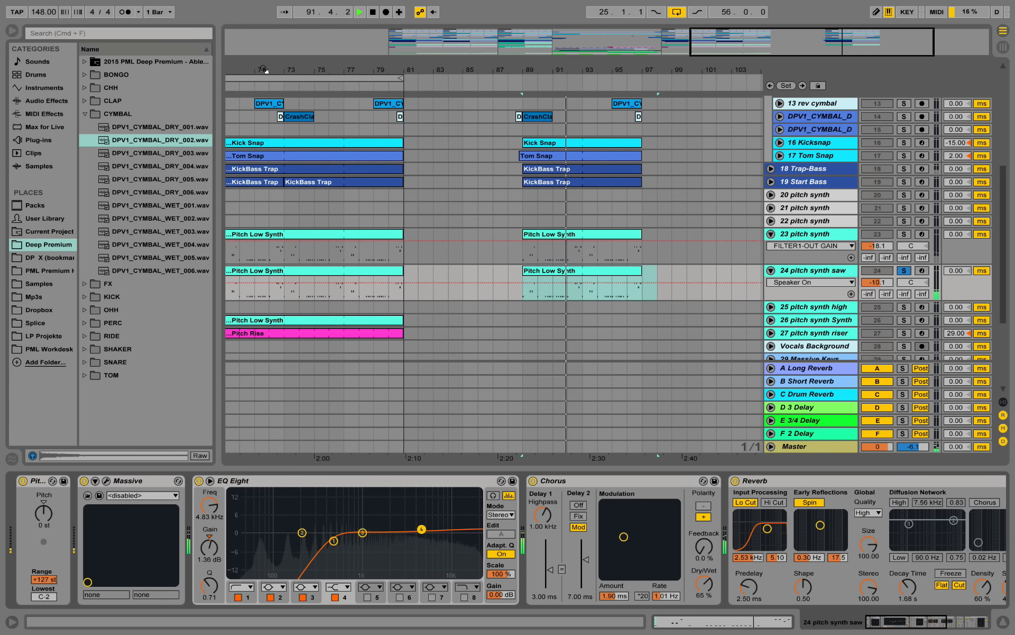
left_click(904, 234)
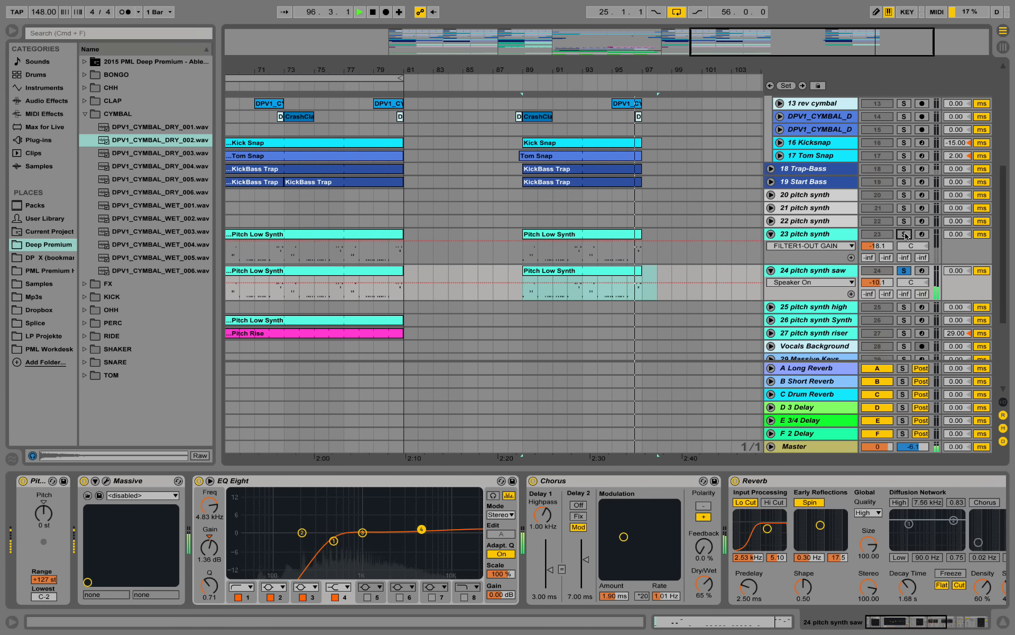
left_click(903, 235)
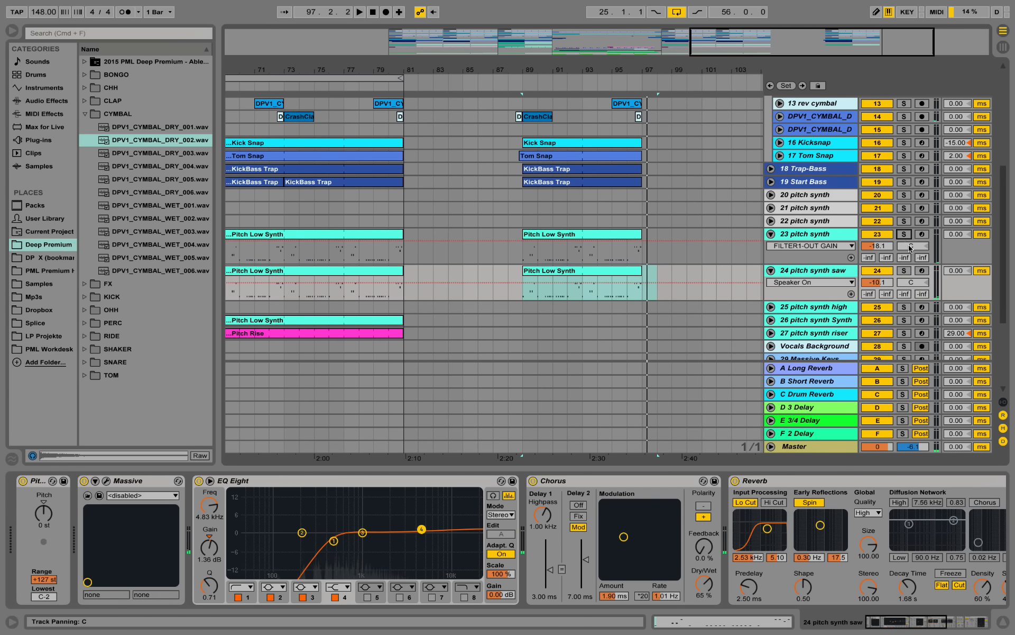
Step: Copy the Pitch Low Synth part of 26 pitch synth Synth from bar 73 to bar 89
left_click_drag(423, 323, 534, 316)
left_click(292, 324)
left_click(760, 323)
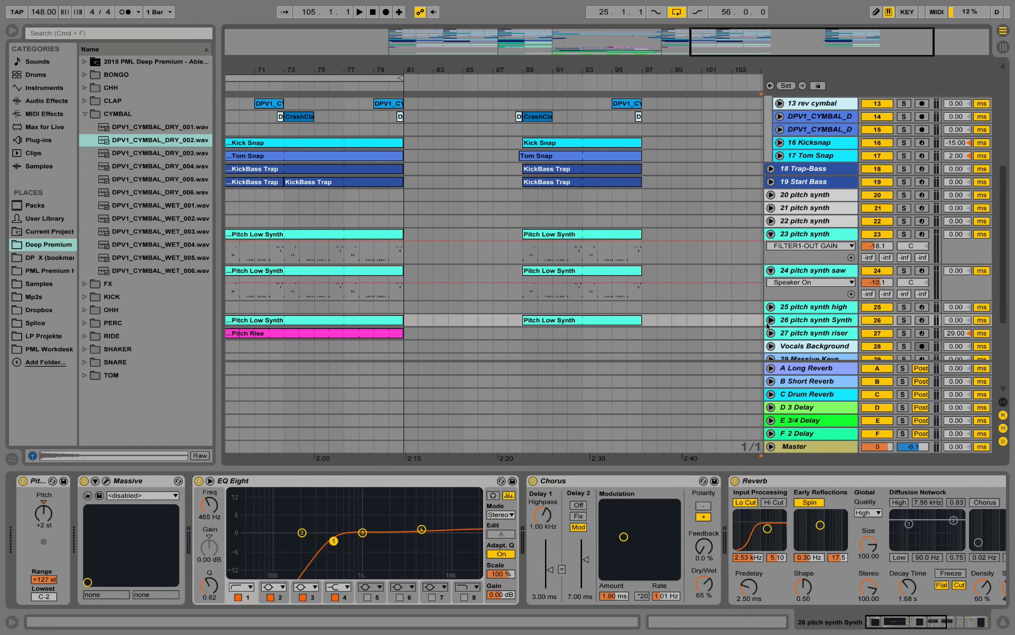
Step: Unfold the 26 pitch synth Synth track at a reduced height and play it soloed from bar 89
left_click(770, 321)
left_click(905, 272)
key("space")
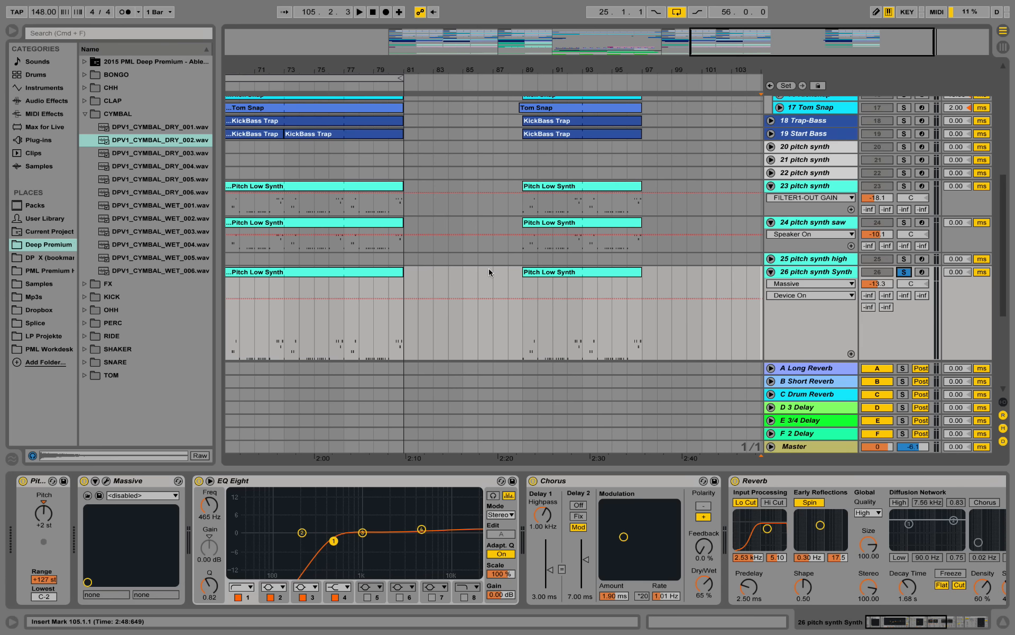
left_click(524, 285)
key("space")
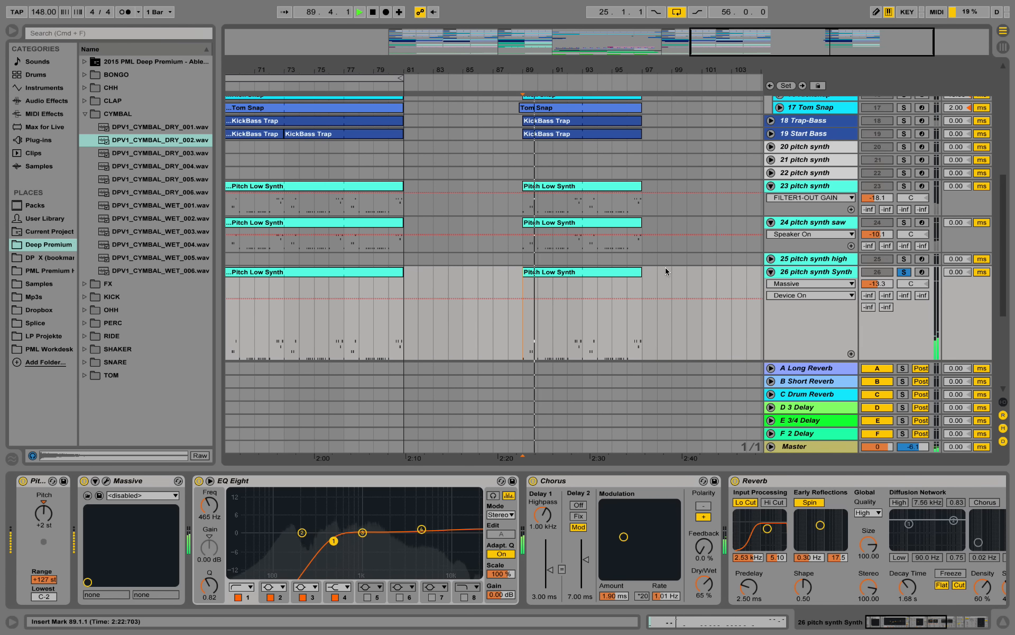
scroll(798, 295, "down", 2)
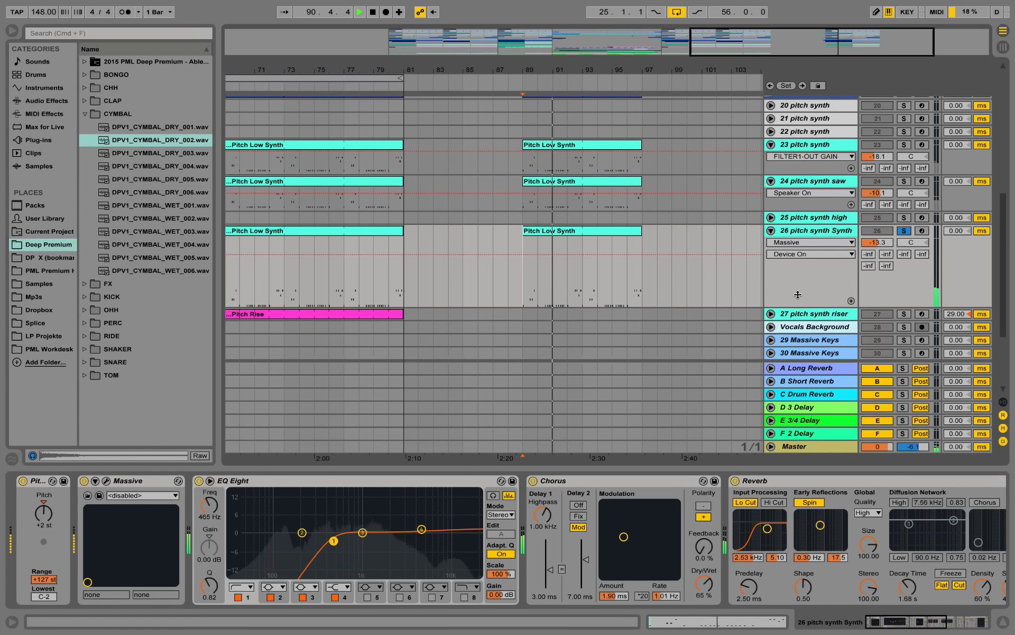
left_click_drag(798, 295, 798, 259)
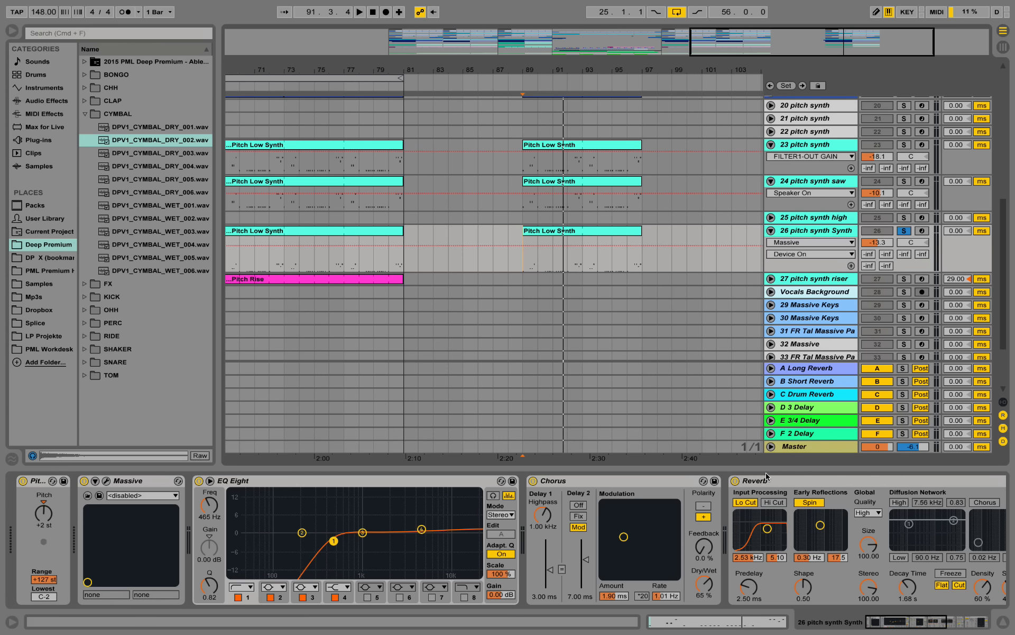
Step: Open the Massive patch of 26 pitch synth Synth and examine its FX2 Flanger settings with playback
left_click_drag(909, 622, 888, 617)
key("space")
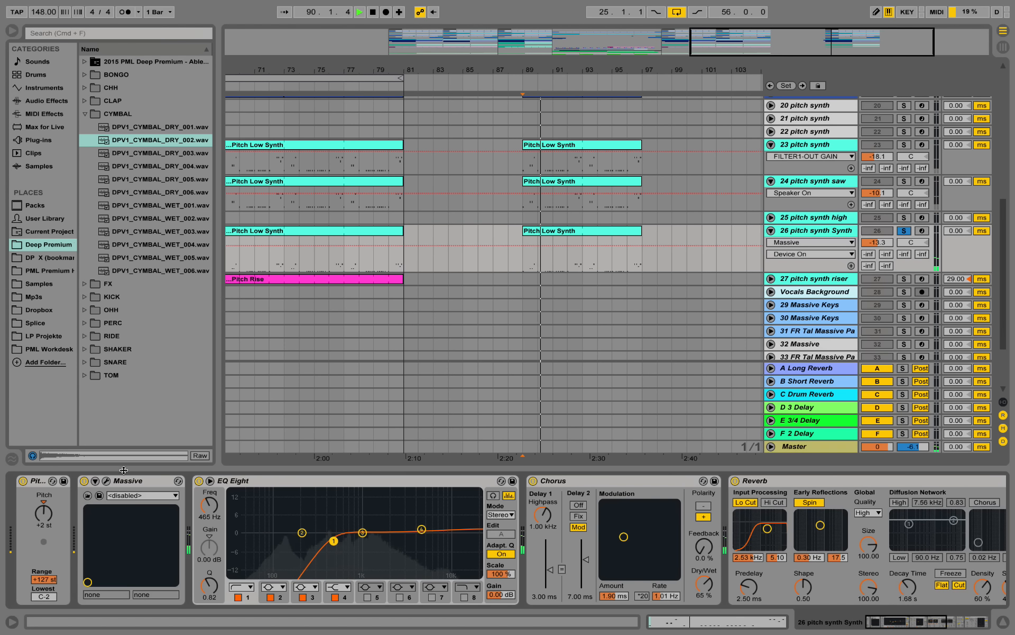
left_click(106, 481)
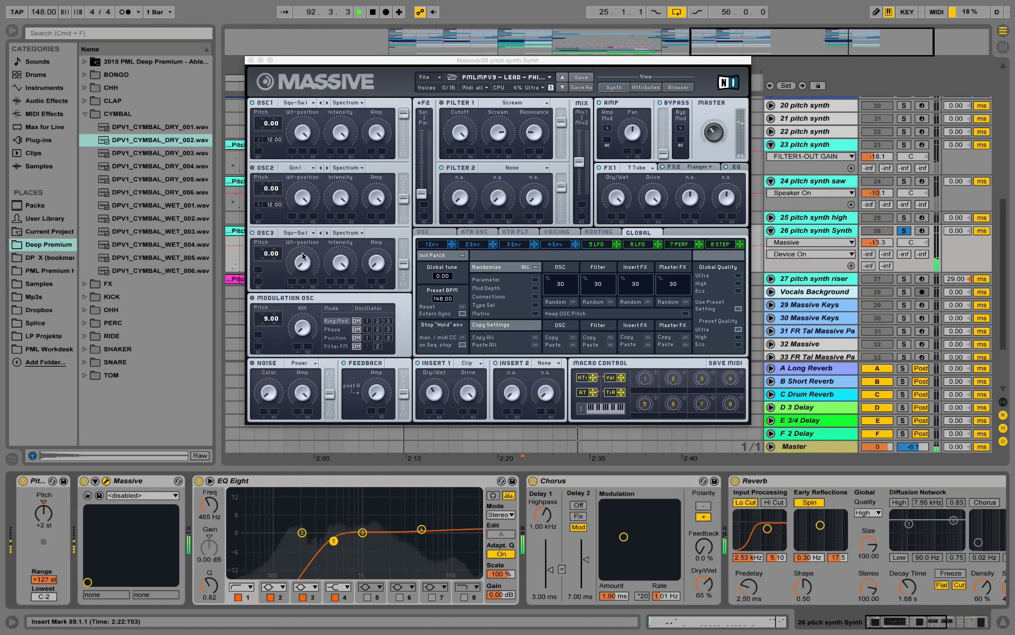
key("space")
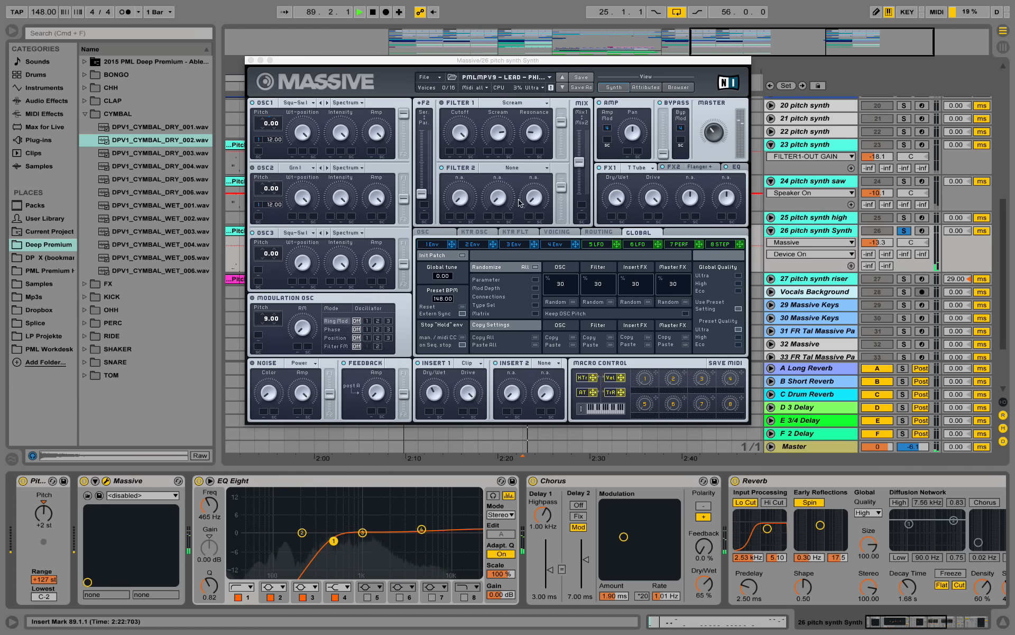
key("space")
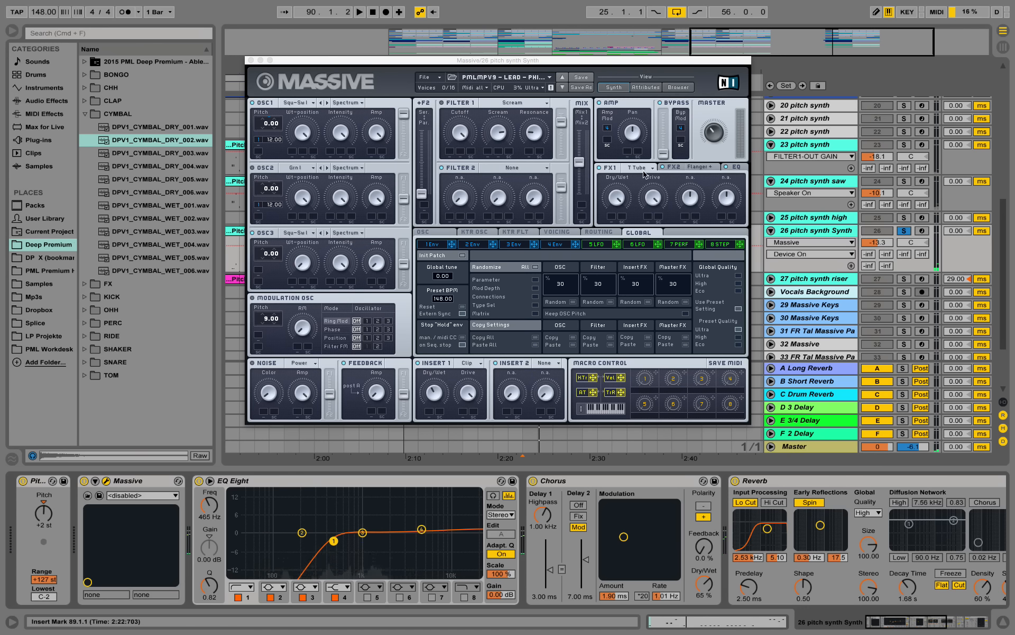
left_click(674, 167)
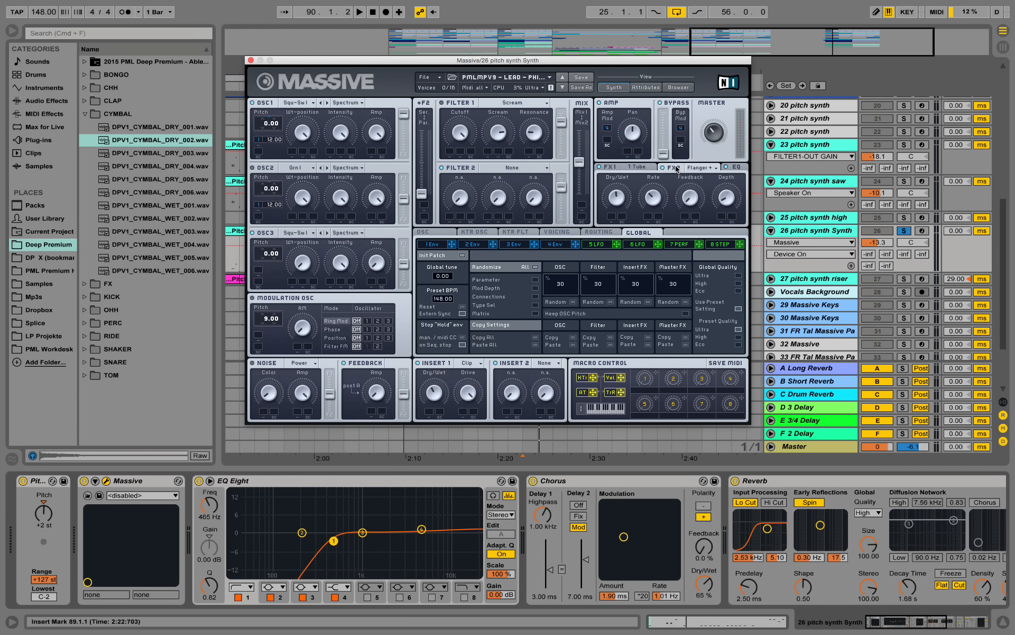
key("space")
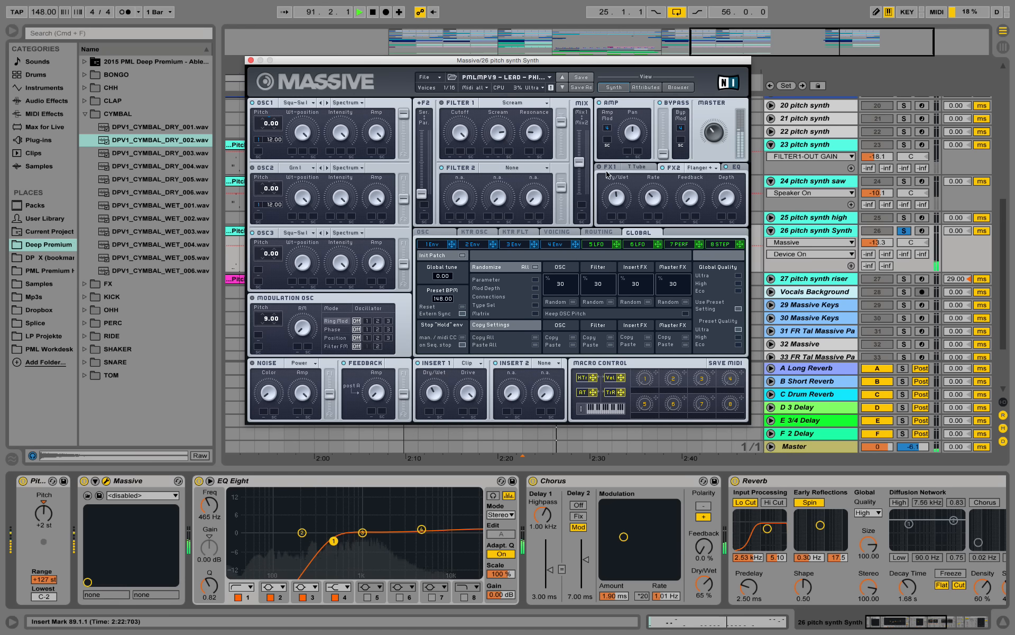
Step: Examine the Voicing settings and the first envelope of the Massive patch with playback
left_click(557, 232)
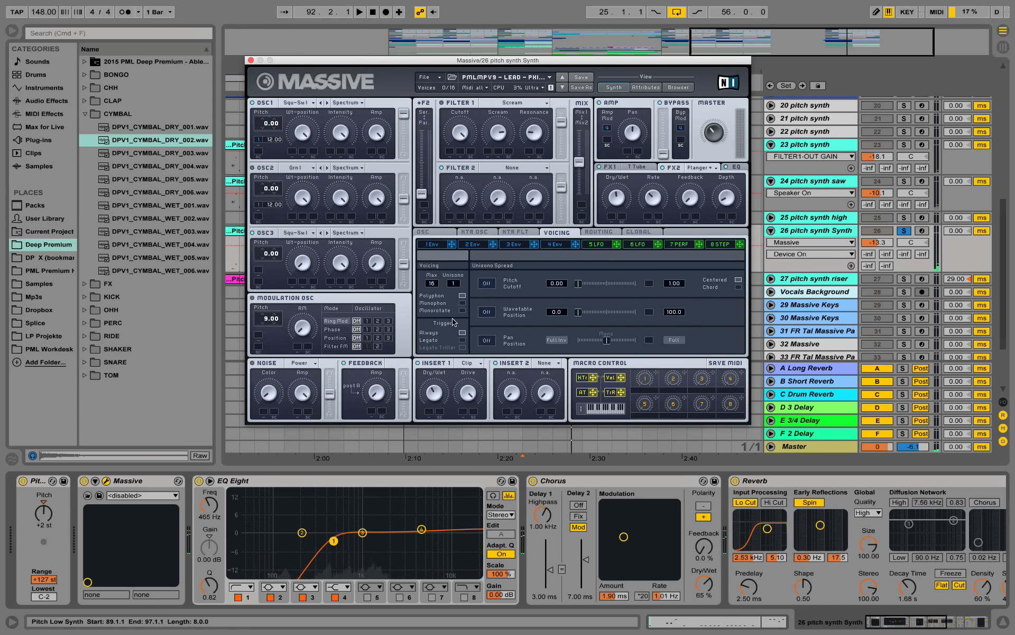
left_click(433, 241)
left_click(557, 232)
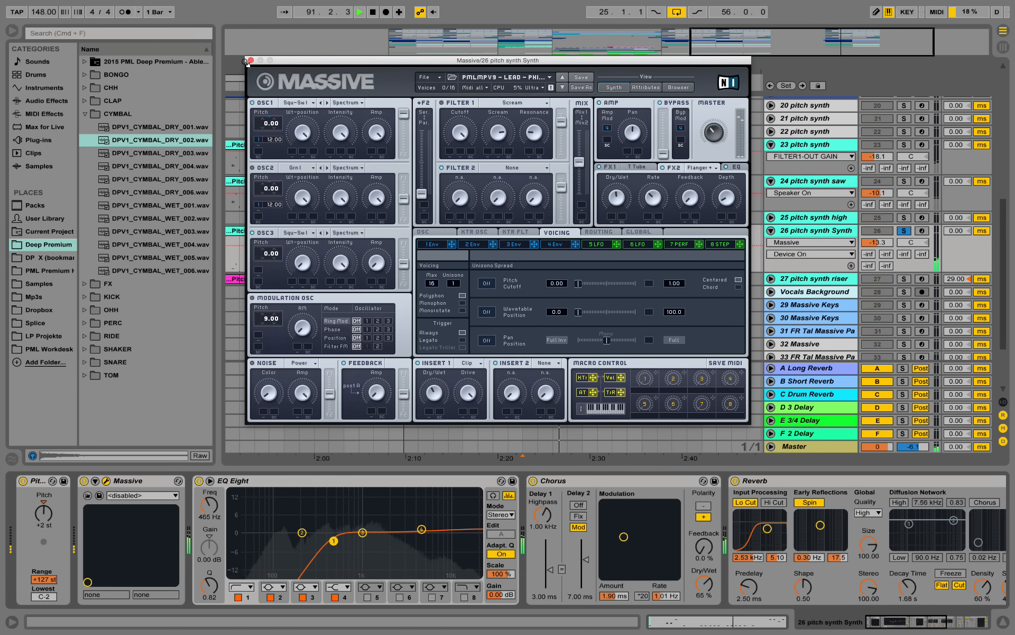
key("space")
left_click(435, 244)
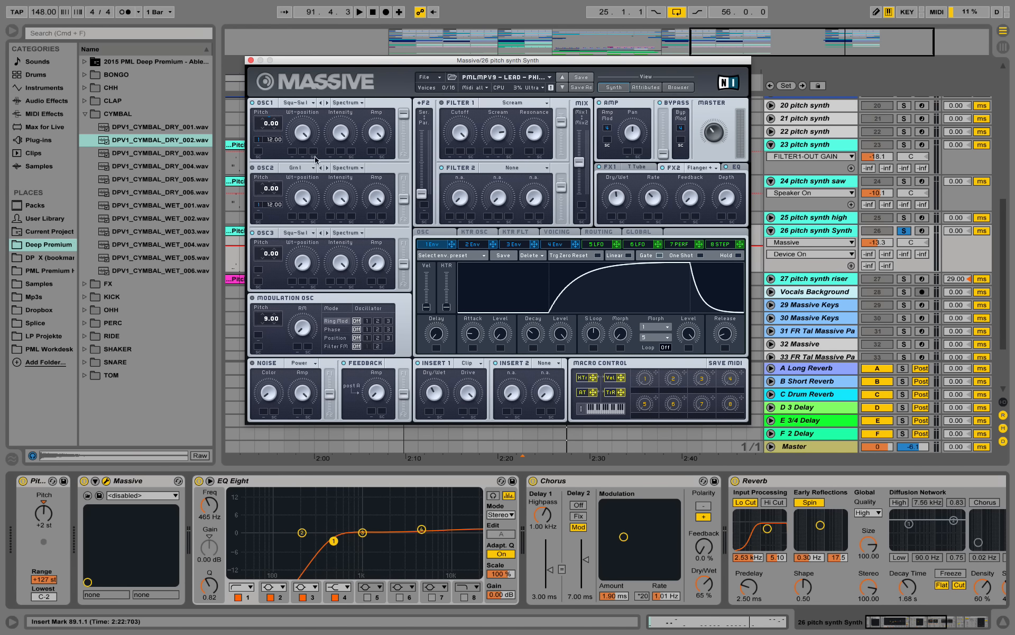
key("space")
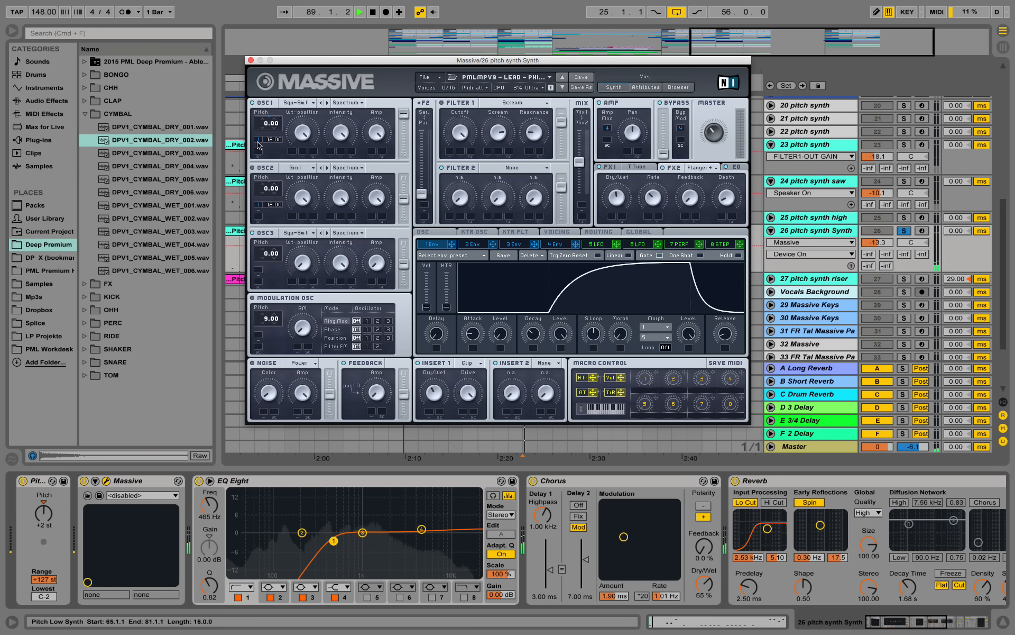
Step: Check the first envelope's decay level, listen to the patch again and close the Massive window
left_click(500, 335)
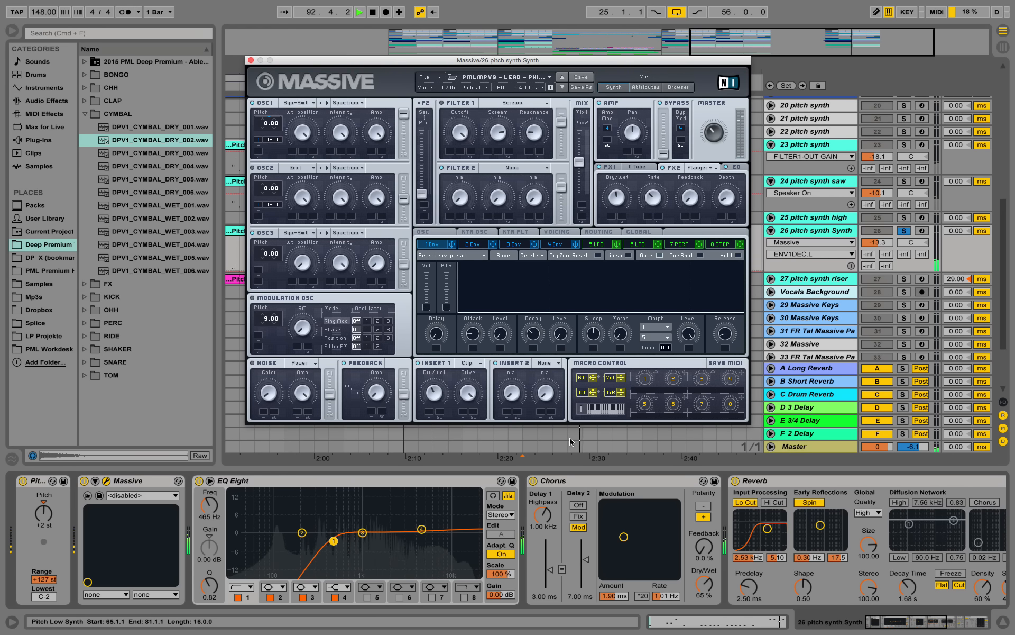
key("space")
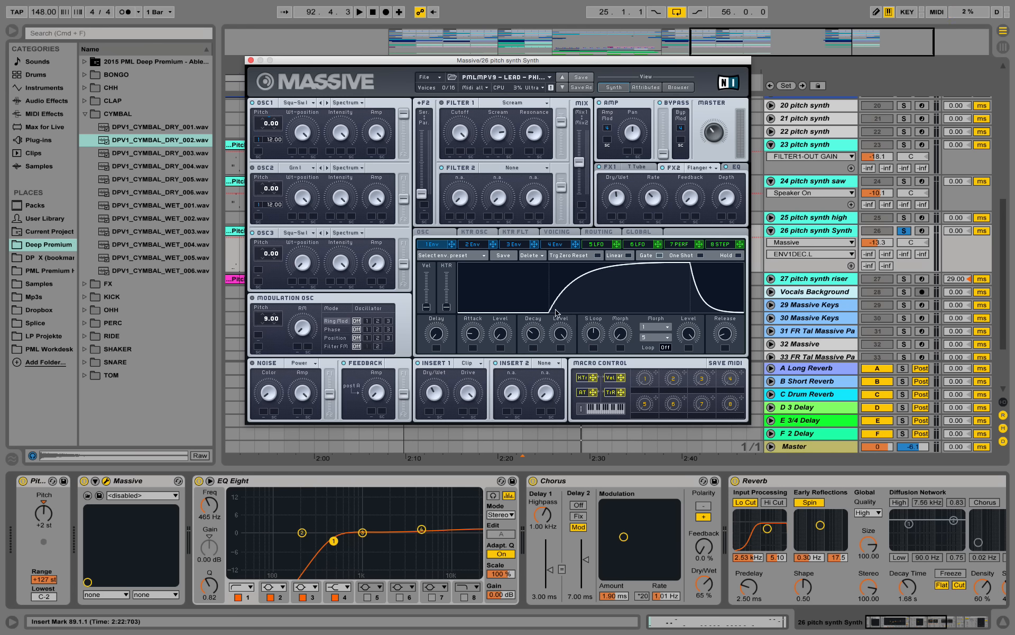
key("space")
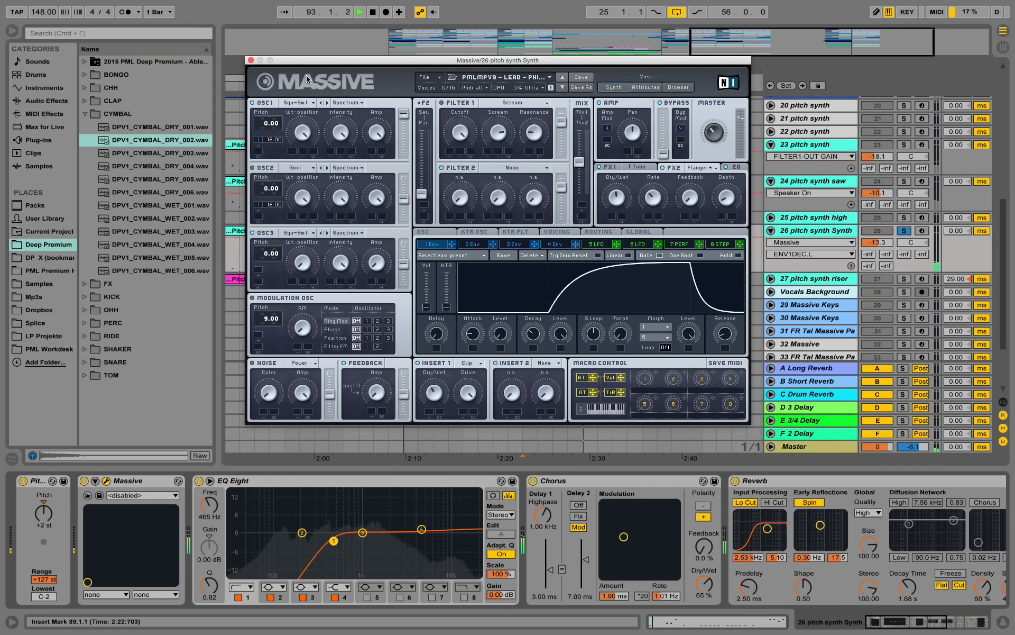
key("space")
left_click(251, 60)
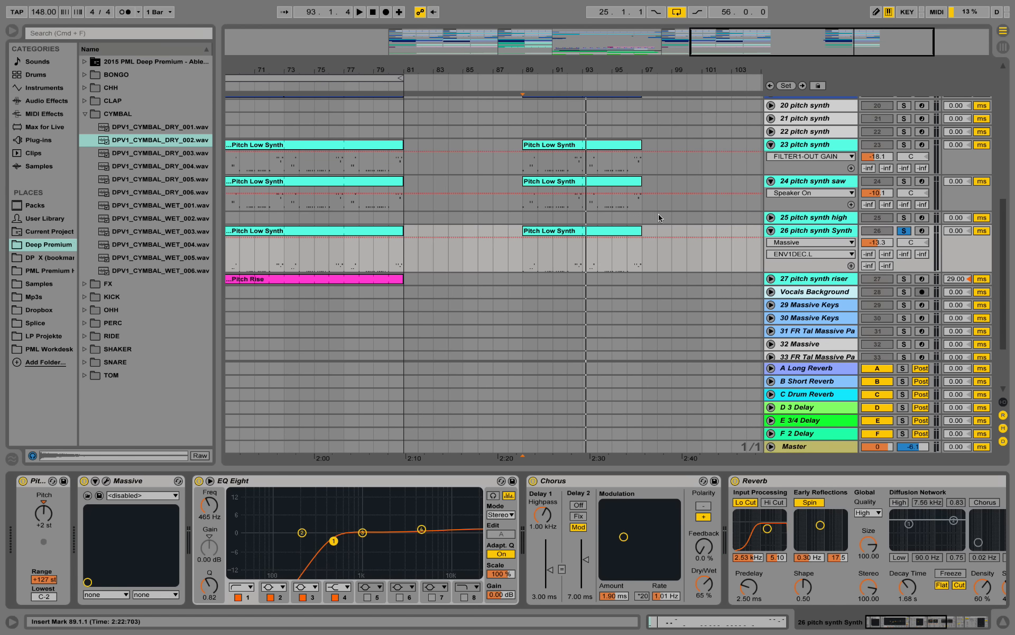
Step: Copy the Pitch Rise clip on 27 pitch synth riser to bar 89, ending at bar 97
left_click(411, 278)
left_click(290, 281)
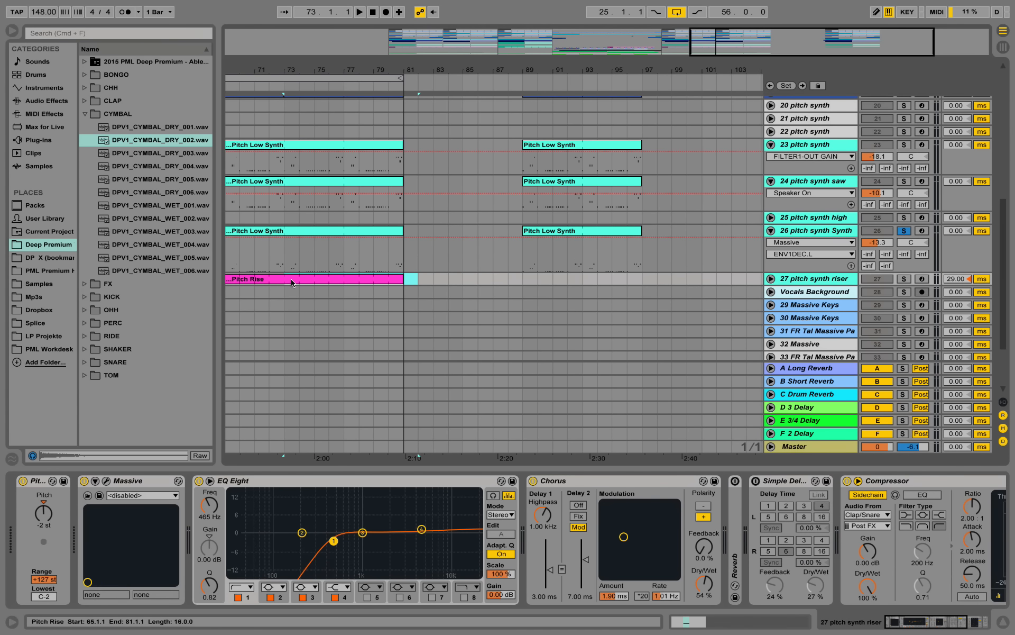
left_click_drag(294, 282, 532, 279)
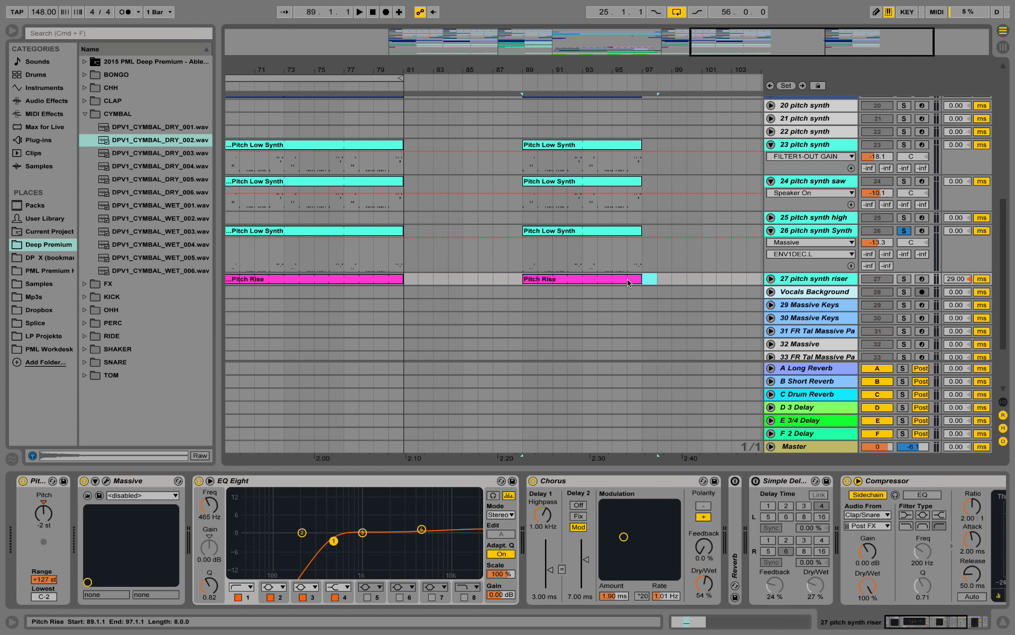
Step: Unfold and solo the 27 pitch synth riser track and play it from bar 89
left_click(771, 279)
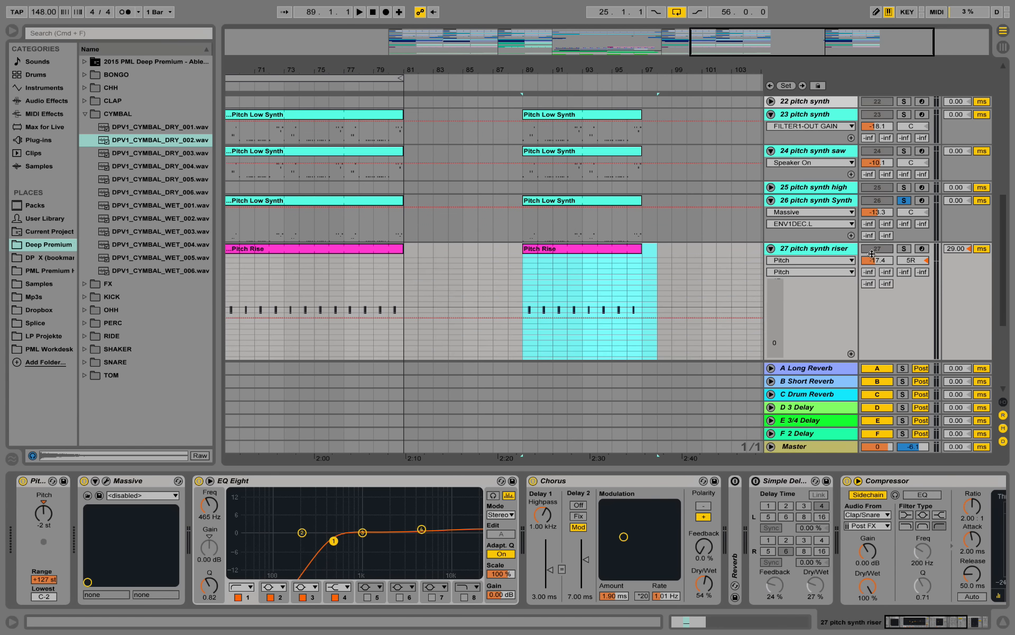
left_click(904, 249)
key("space")
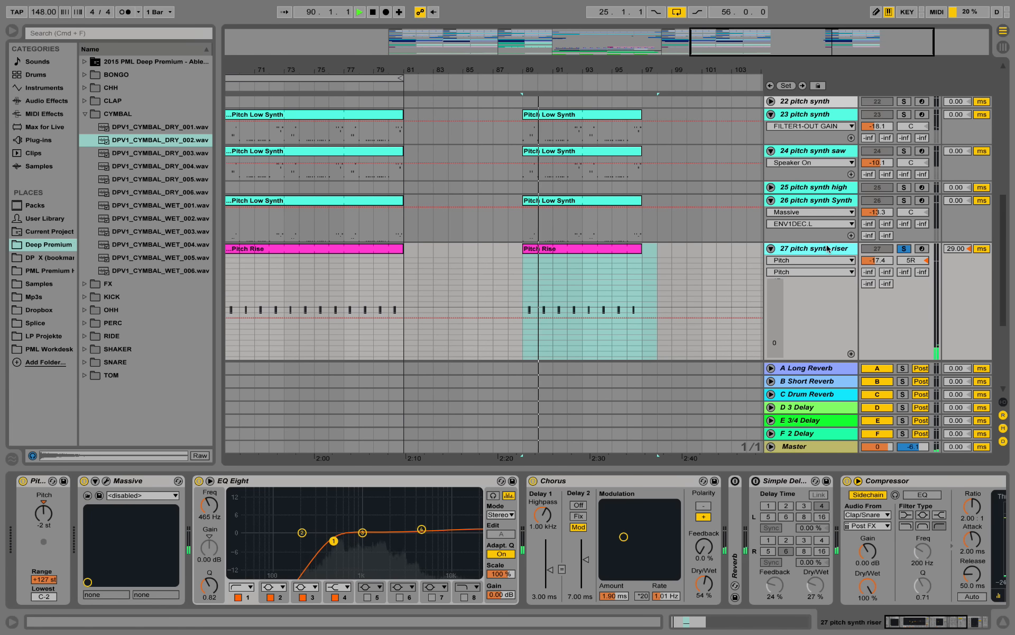
key("space")
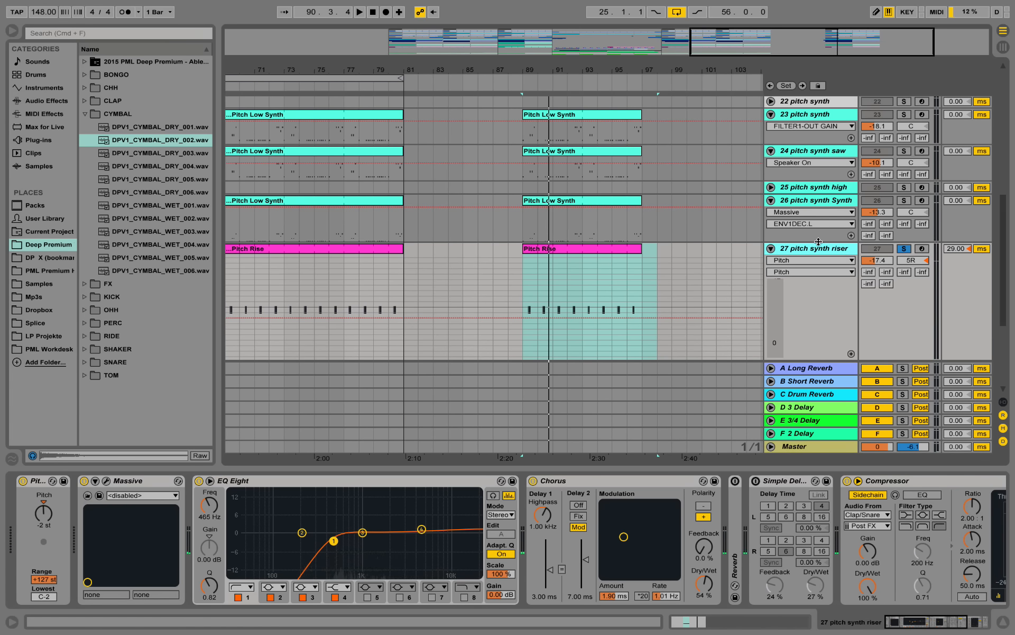
Step: Set the volume of 27 pitch synth riser to -18.6 dB and listen to it from bar 89
left_click_drag(882, 257, 882, 260)
key("space")
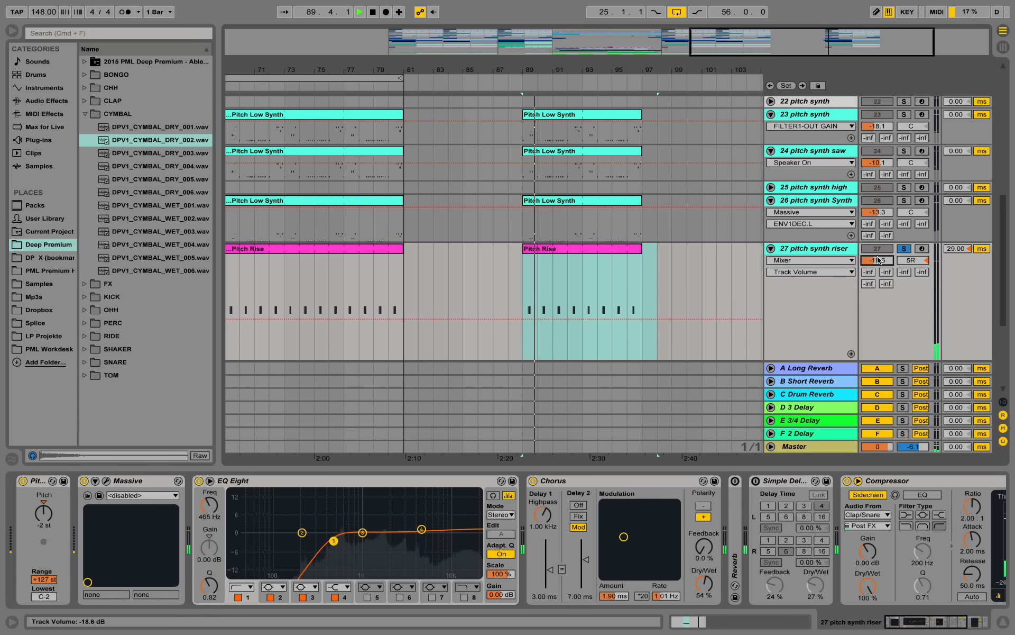
key("space")
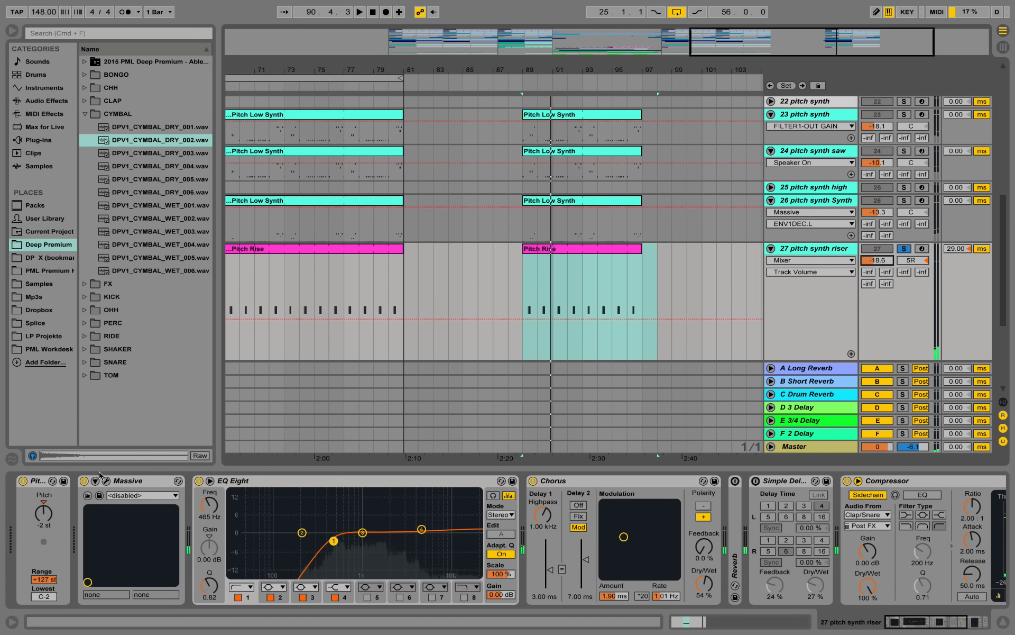
Step: Open the Massive patch of 27 pitch synth riser and examine its second envelope with playback
left_click(106, 480)
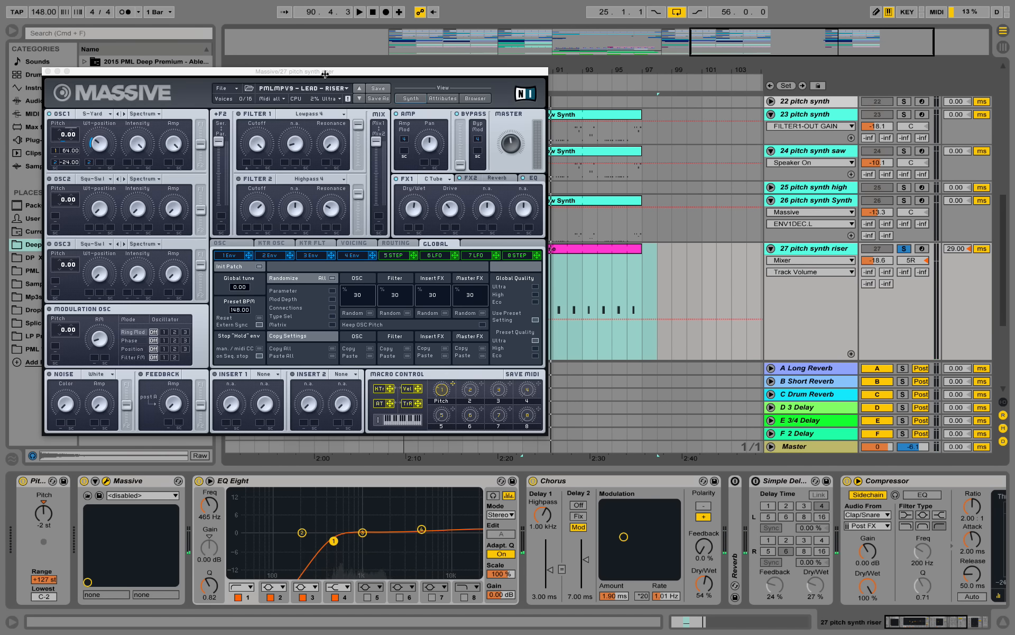
left_click_drag(325, 74, 452, 79)
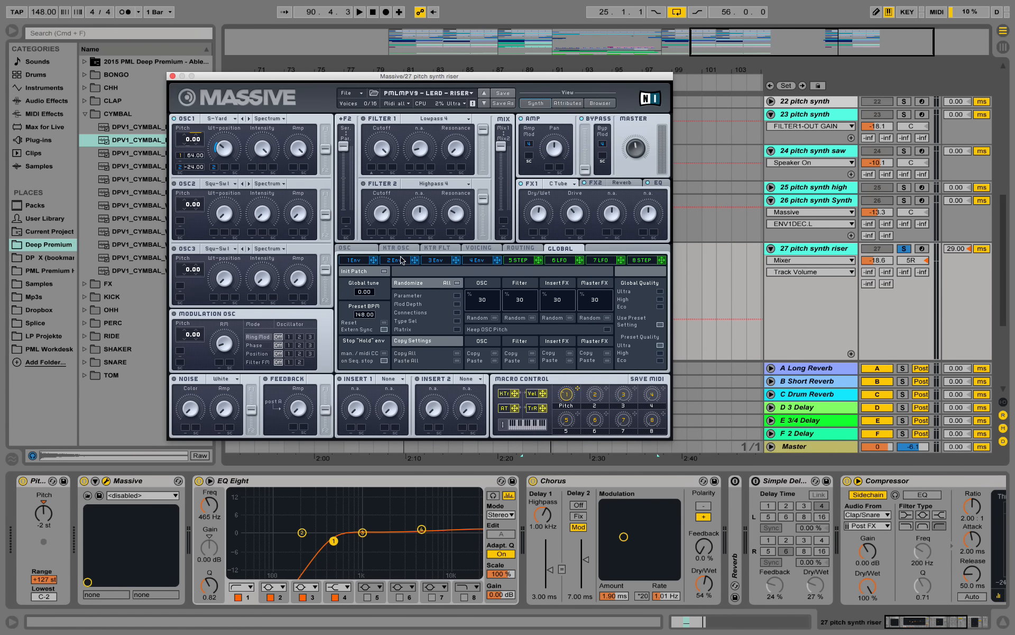
left_click(402, 260)
key("space")
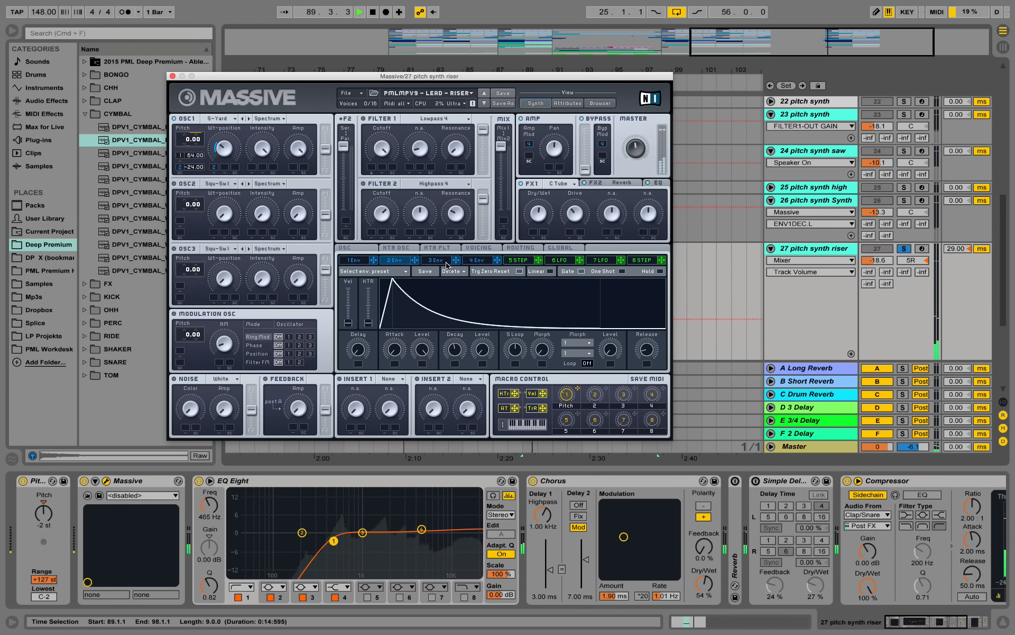
key("space")
Step: Try a much lower attack level on the second envelope, then restore it and compare the sound with playback
left_click_drag(422, 349, 427, 377)
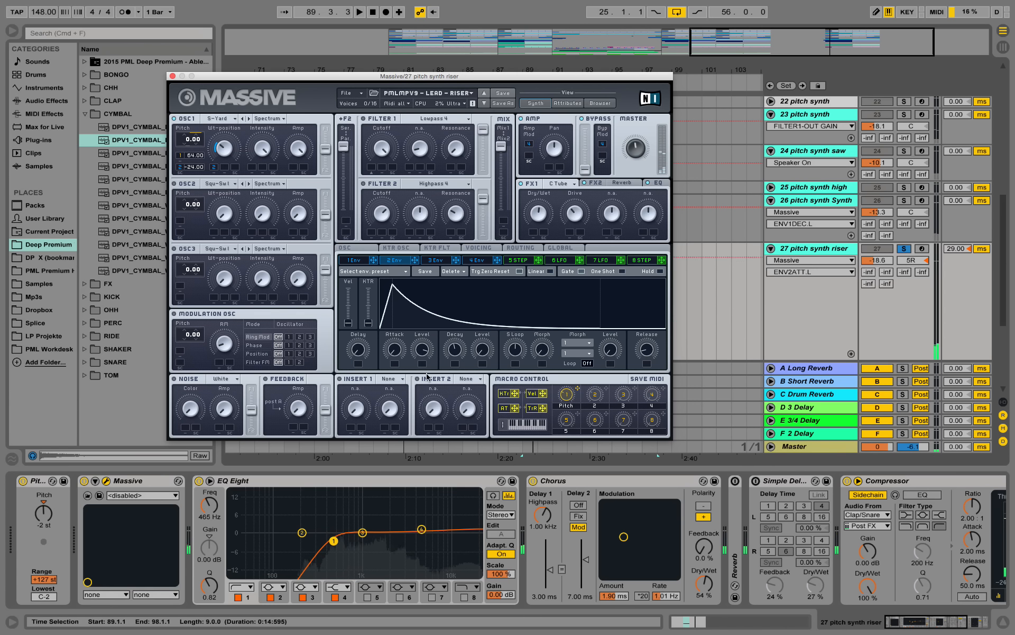
key("space")
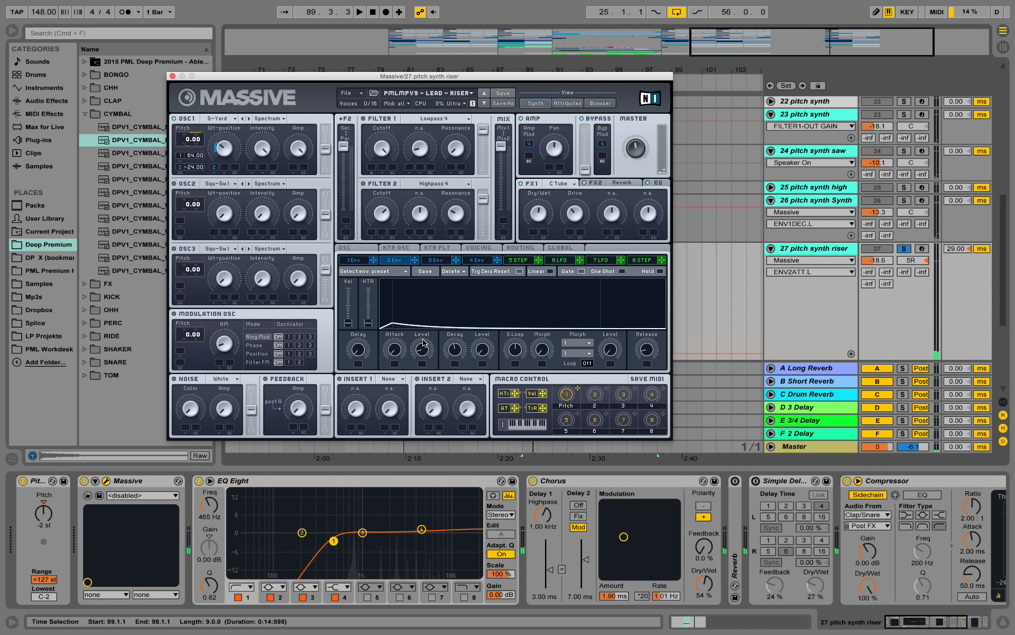
left_click_drag(424, 342, 411, 279)
key("space")
key("space")
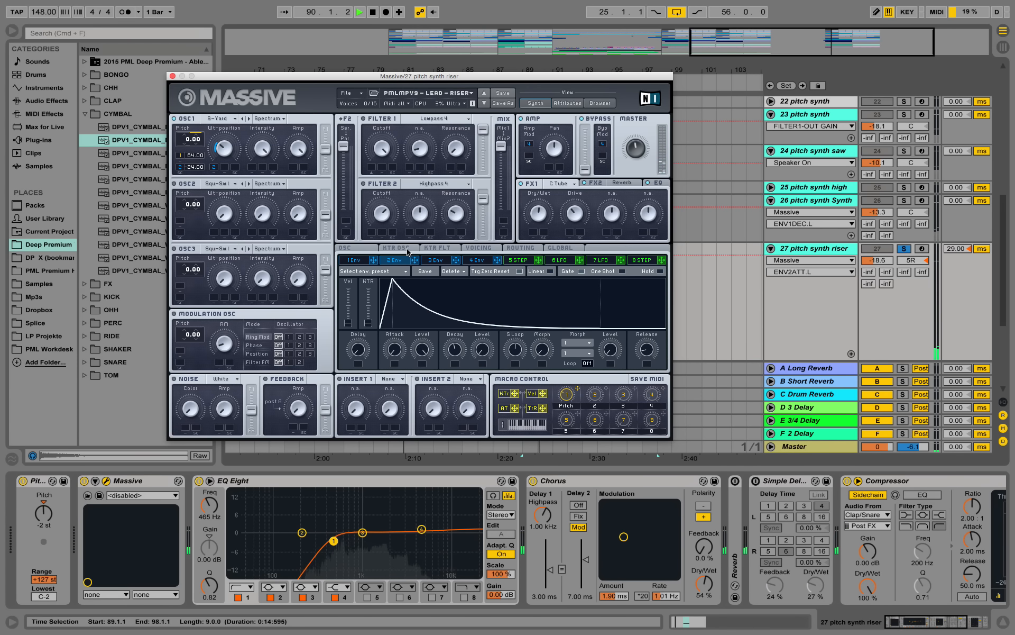
Step: Listen to the riser again, close its Massive window and look through the rest of its effects chain
key("space")
key("space")
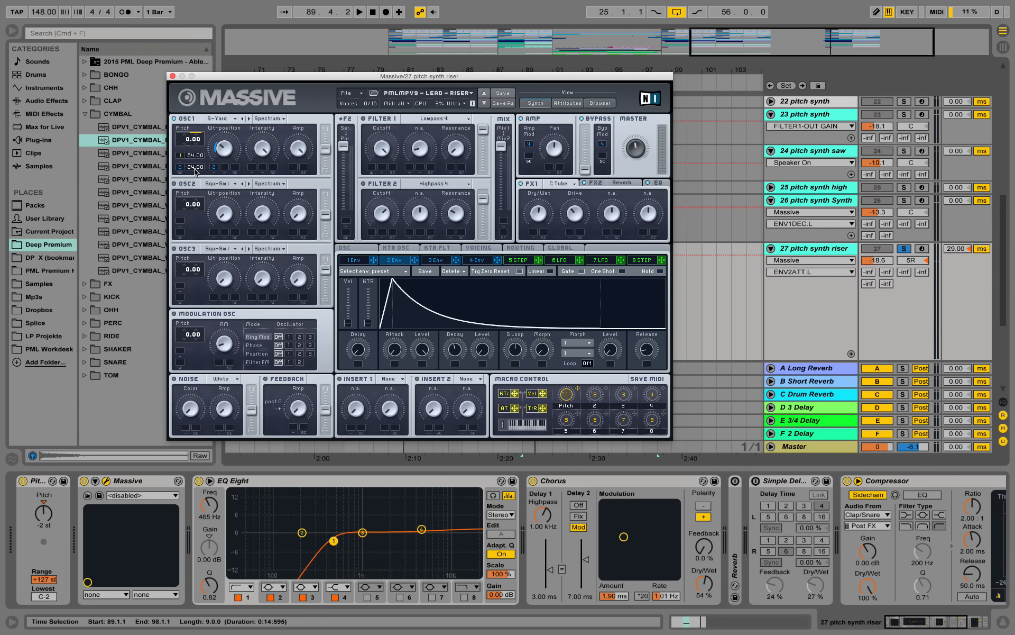
left_click(173, 77)
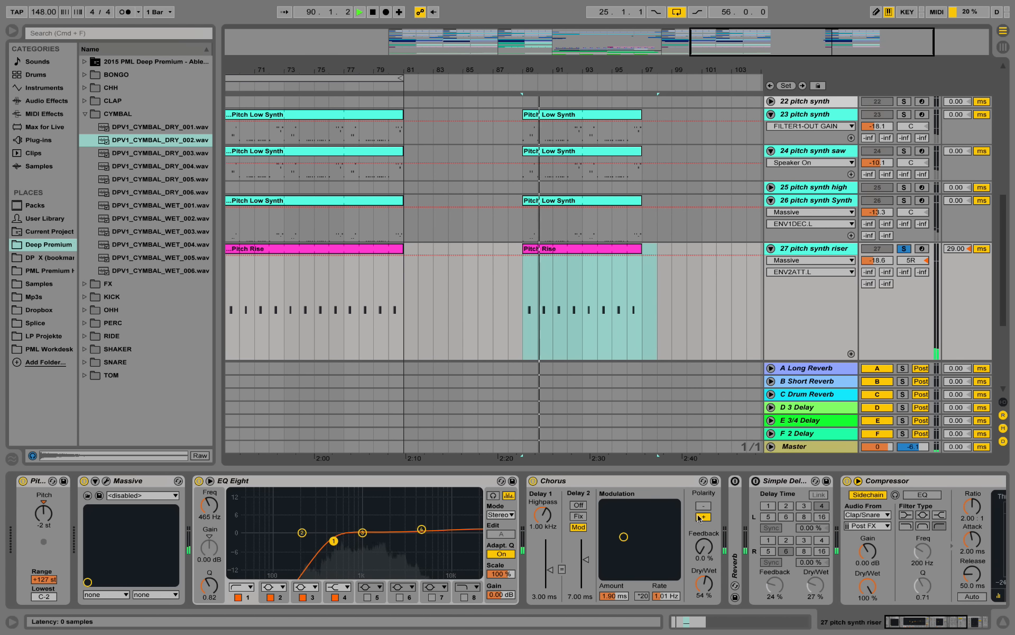
left_click(940, 630)
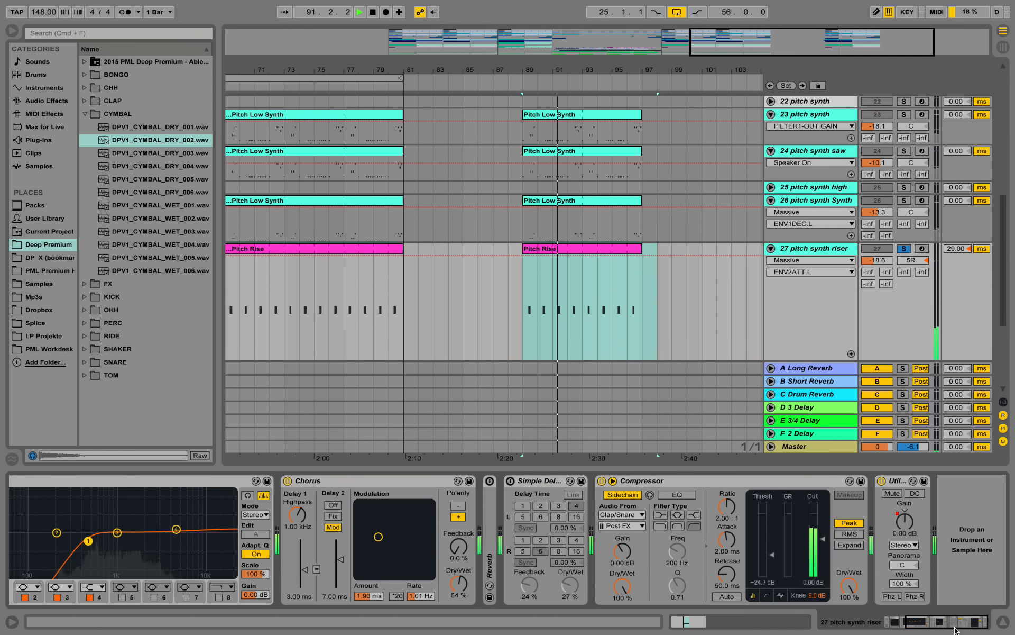
left_click_drag(954, 629, 925, 626)
Step: Unsolo 27 pitch synth riser and set its volume to -20.1 dB while the full mix plays
left_click(904, 250)
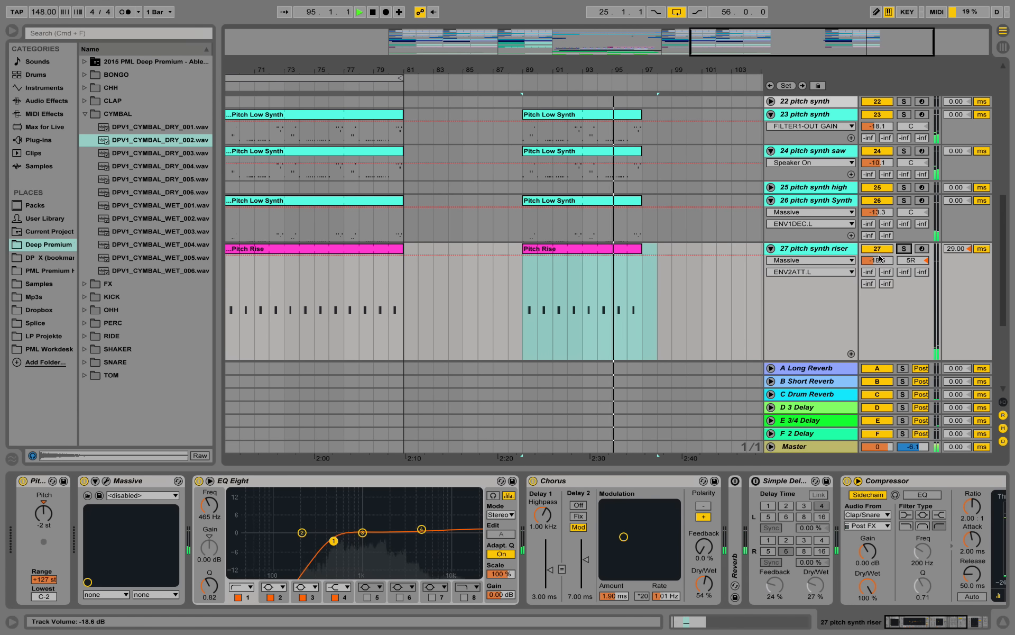
left_click_drag(871, 263, 871, 268)
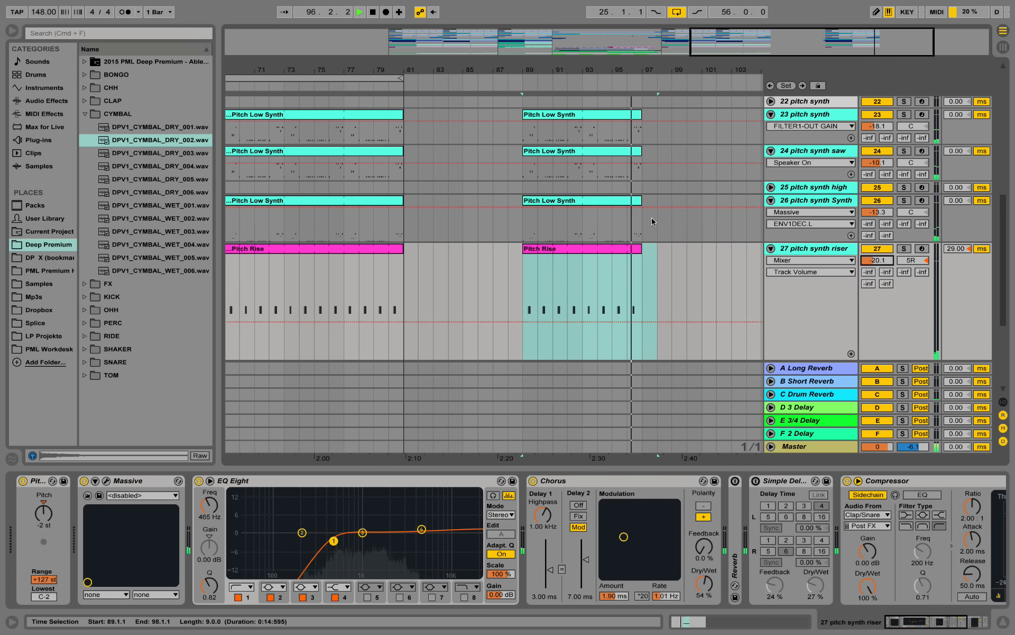
left_click_drag(600, 72, 587, 52)
key("space")
Step: Copy the SirenLead clip on the 35 FR Tal Massive track from bar 65 to bar 89
scroll(606, 212, "down", 4)
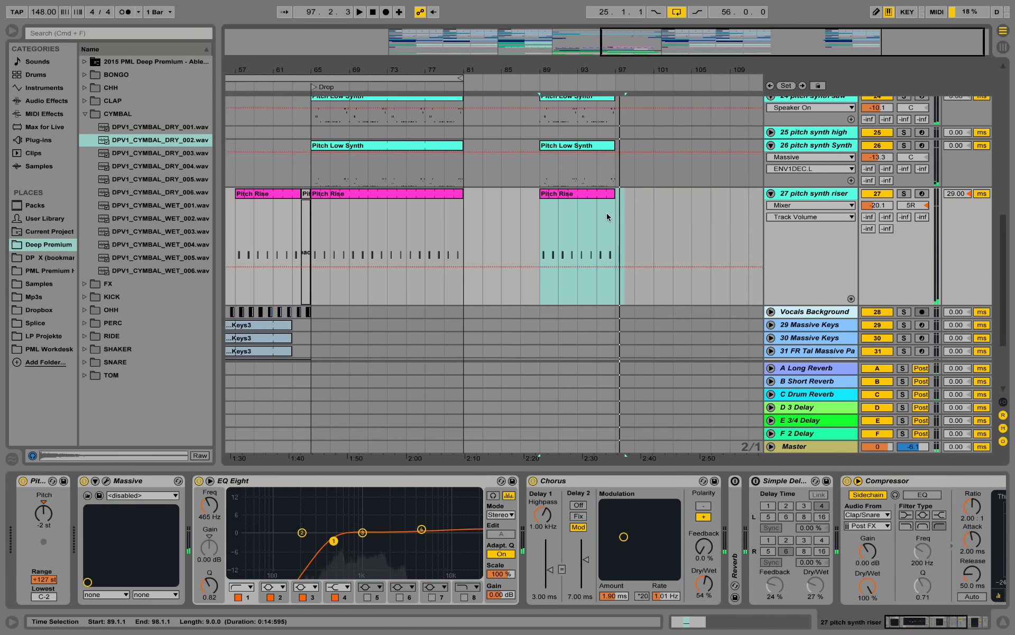
scroll(601, 214, "down", 2)
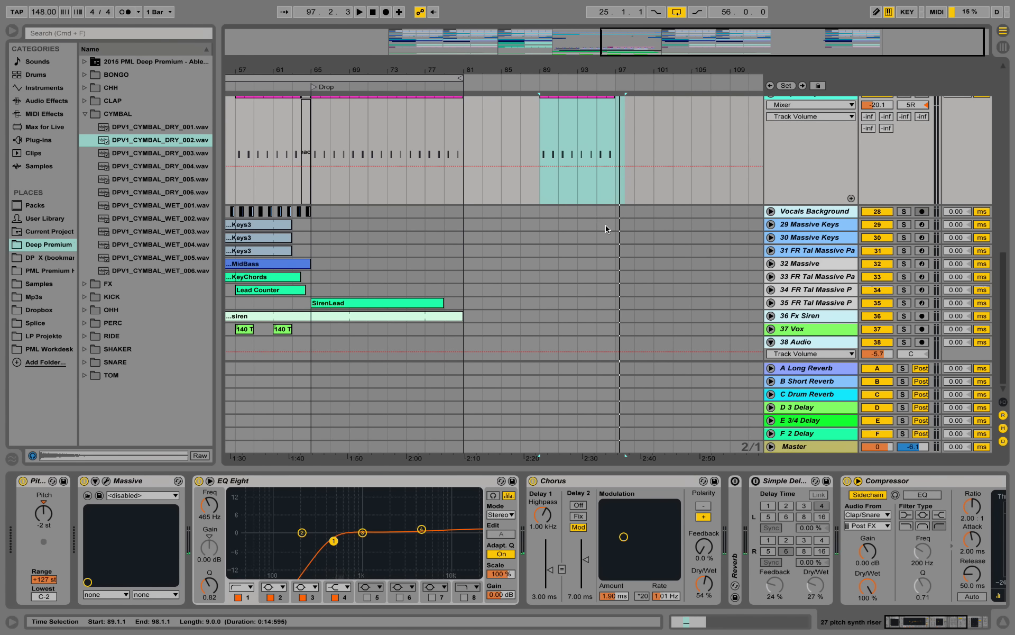
left_click(408, 303)
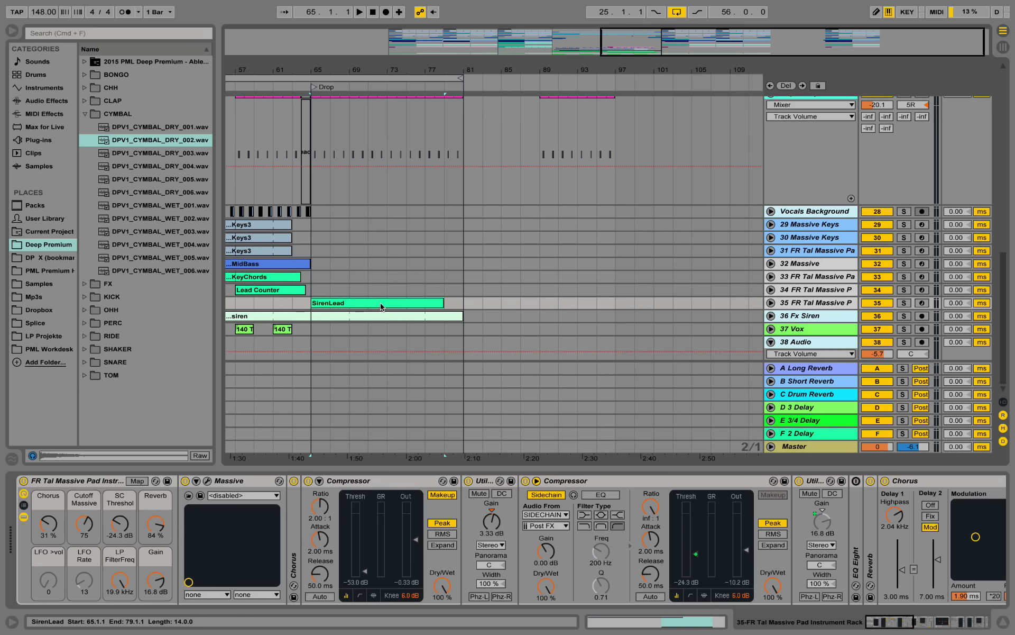
left_click_drag(382, 306, 609, 306)
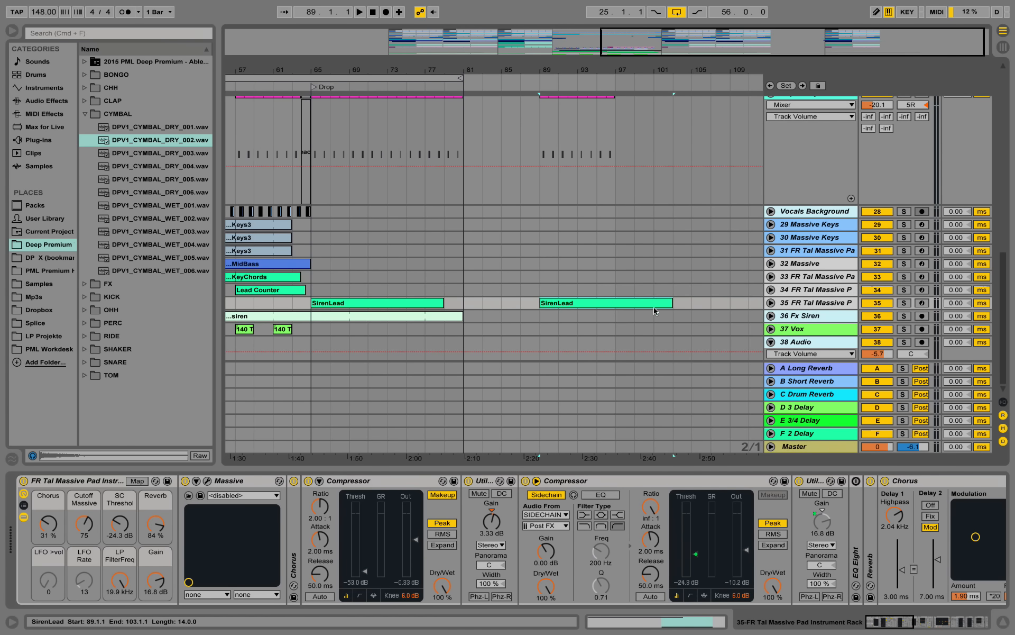
Step: Unfold the 36 Fx Siren track and copy the siren audio section from the first drop to bar 89
left_click(771, 316)
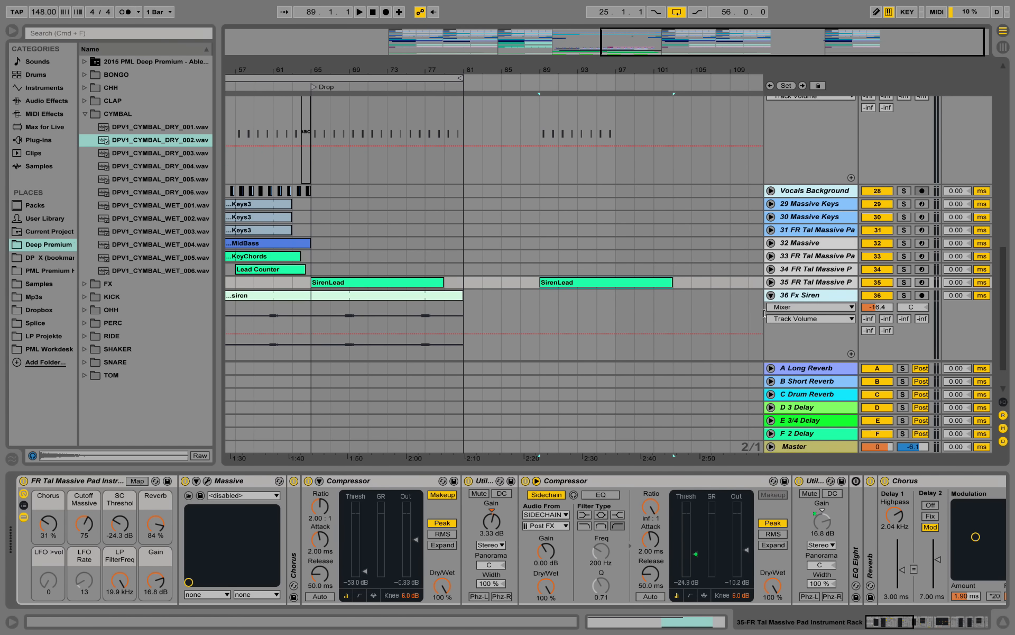
left_click(482, 317)
left_click_drag(442, 320, 556, 292)
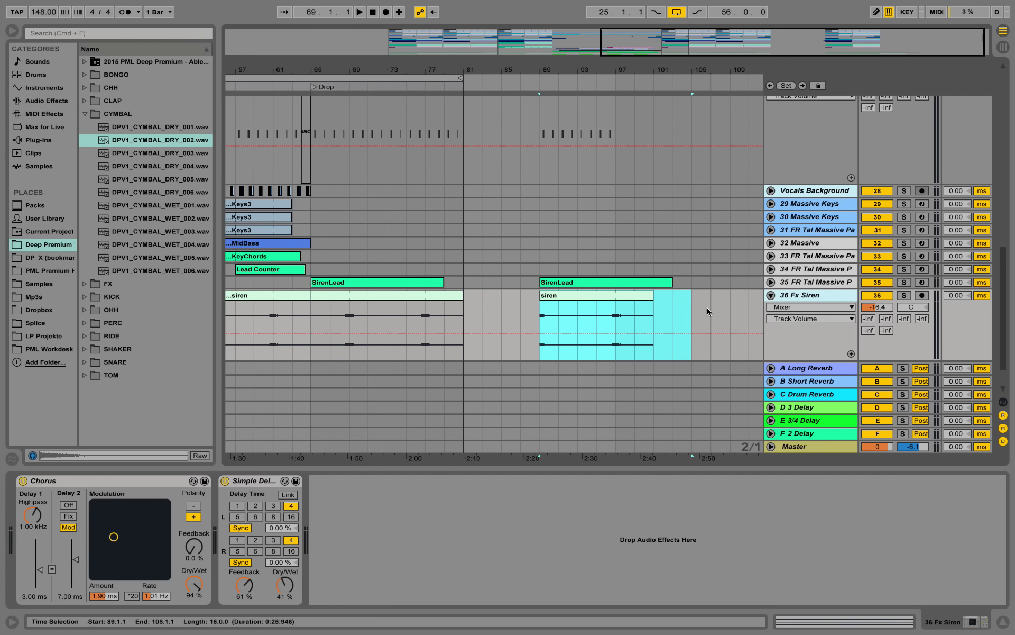
Step: Solo 36 Fx Siren and play it from bar 89 while reviewing its Chorus and Simple Delay
left_click(901, 295)
key("space")
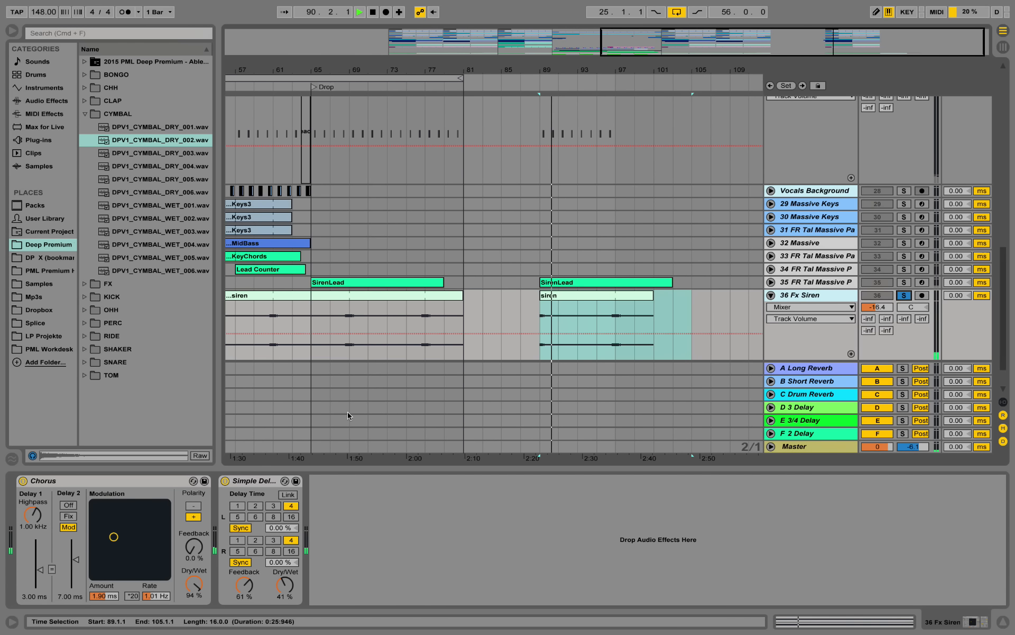
key("space")
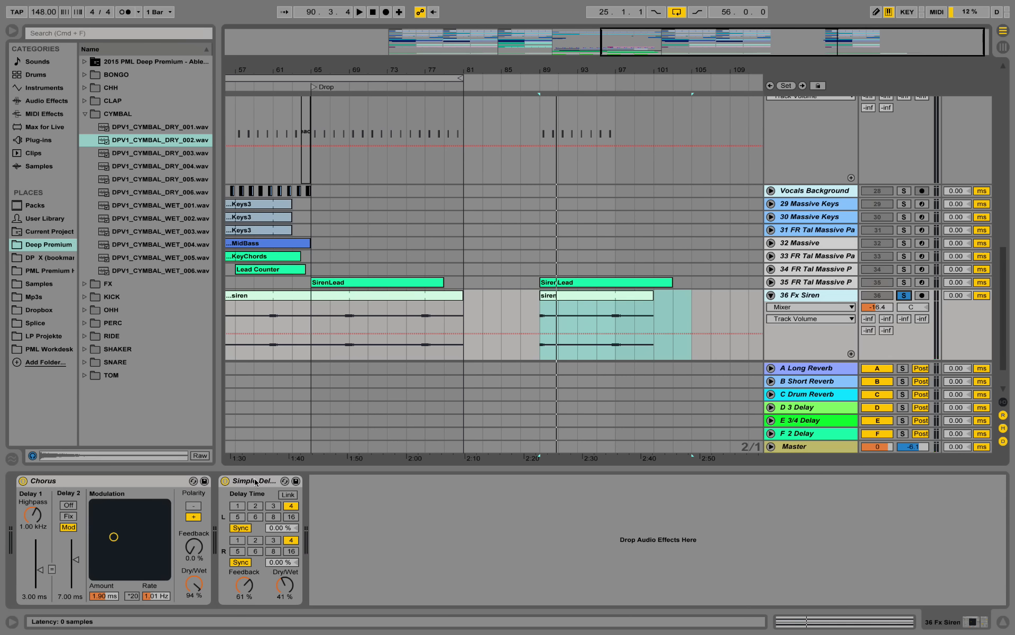
key("space")
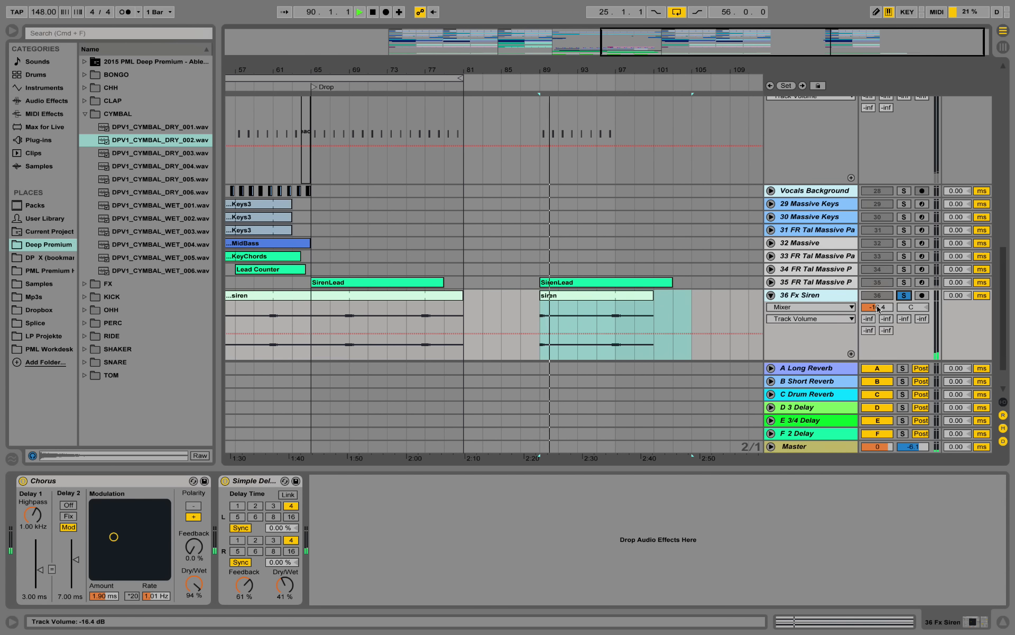
Step: Unsolo 36 Fx Siren and compare the mix with the SirenLead track switched off and on
left_click(903, 295)
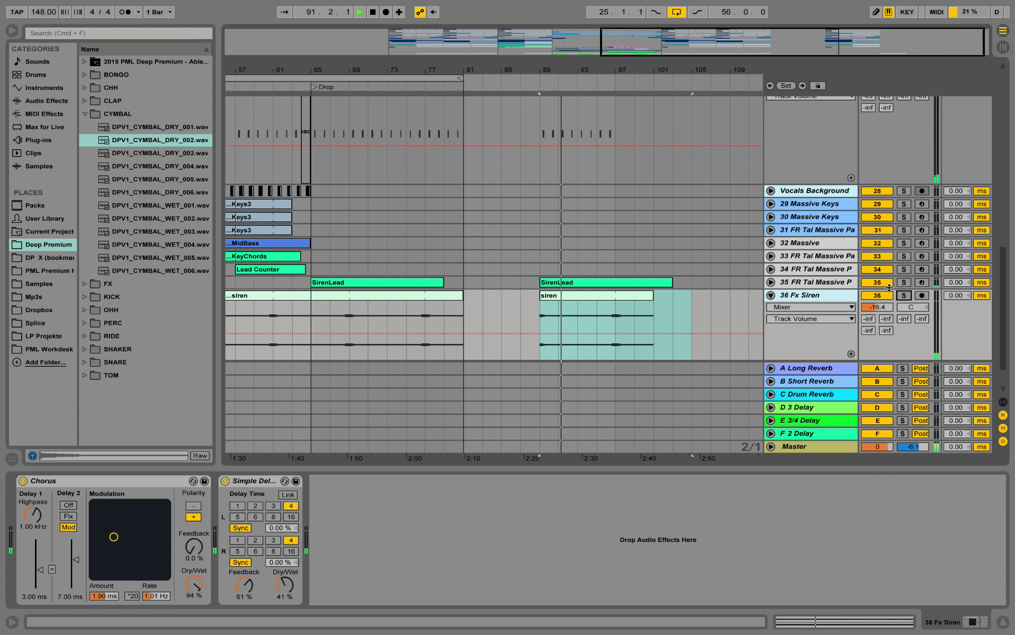
left_click(882, 283)
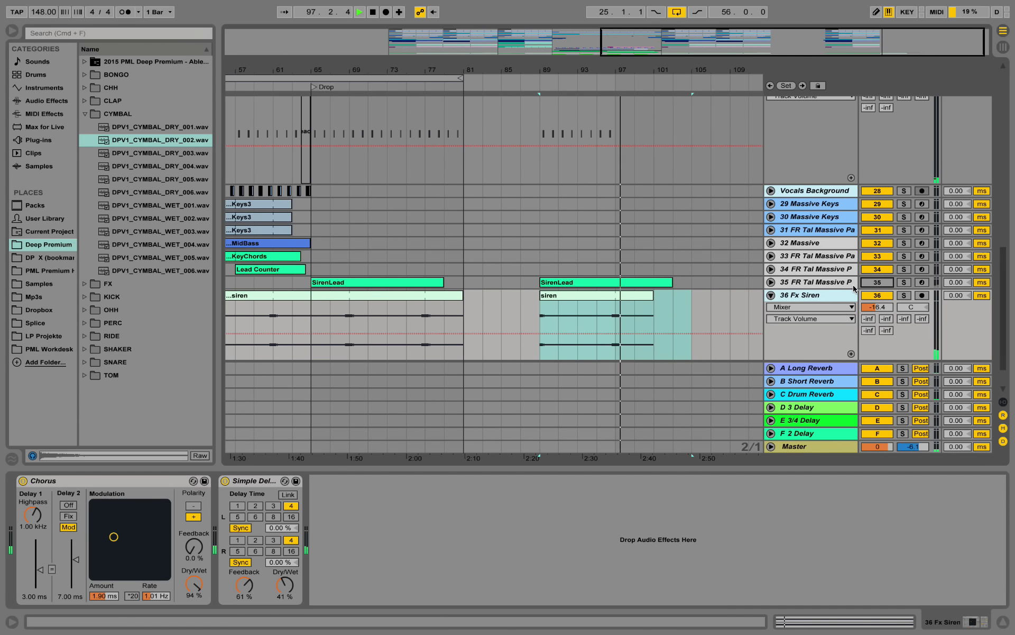
key("space")
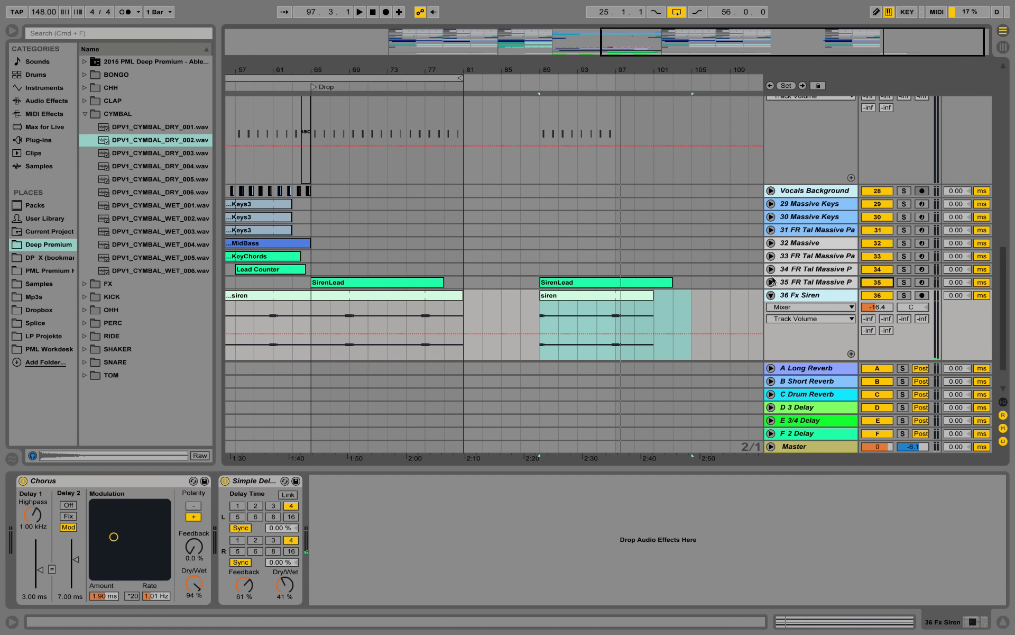
Step: Unfold the 35 FR Tal Massive track and play its SirenLead clip in the mix from bar 89
left_click(772, 283)
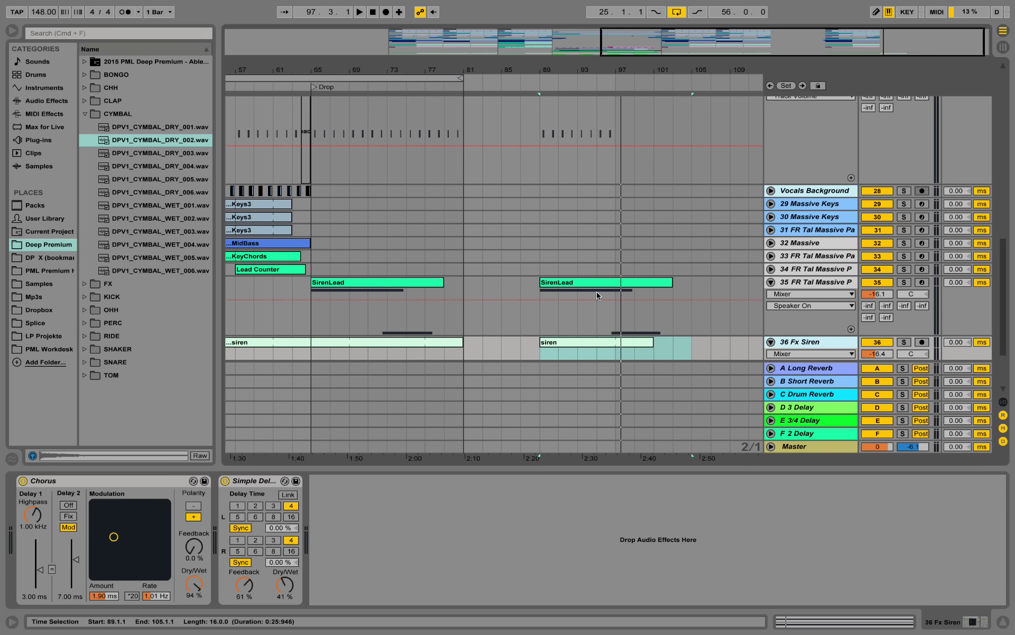
left_click(611, 327)
left_click(539, 303)
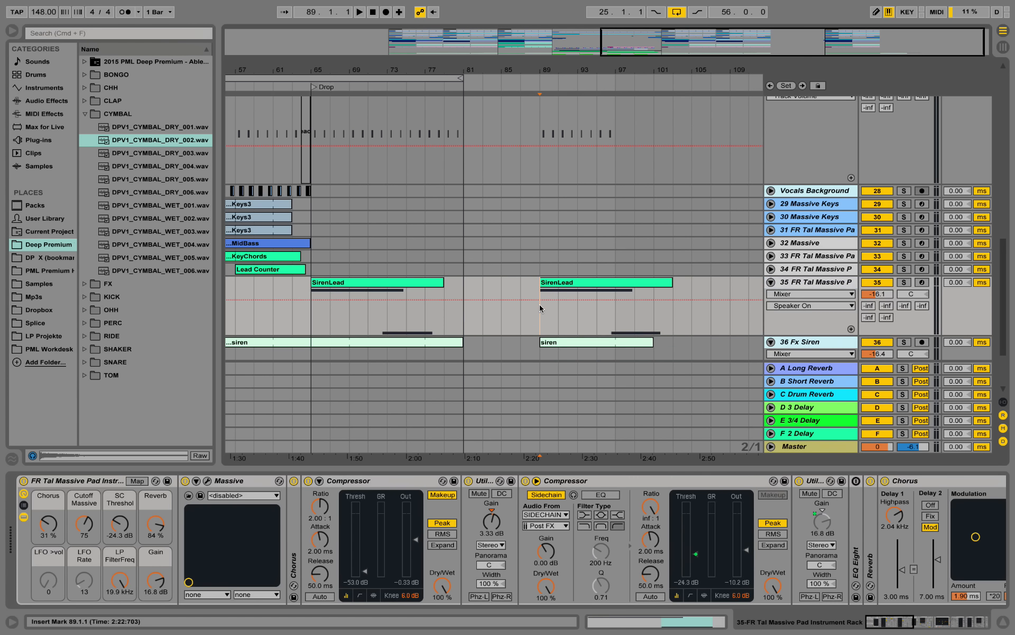
key("space")
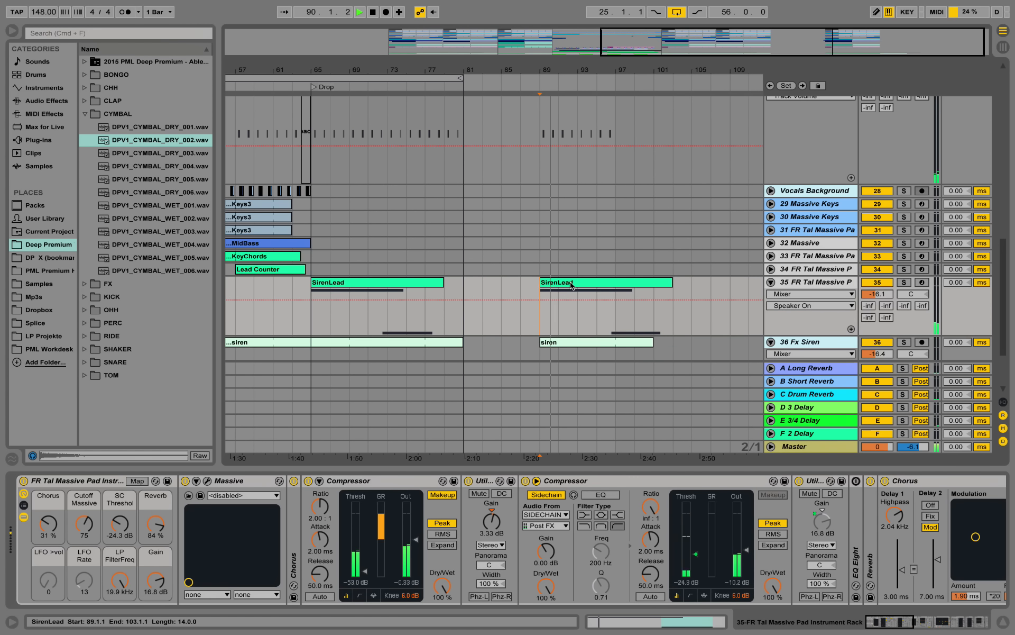
Step: Open the Massive patch of the 35 FR Tal Massive Pad rack, place its window centrally and stop playback
left_click(206, 481)
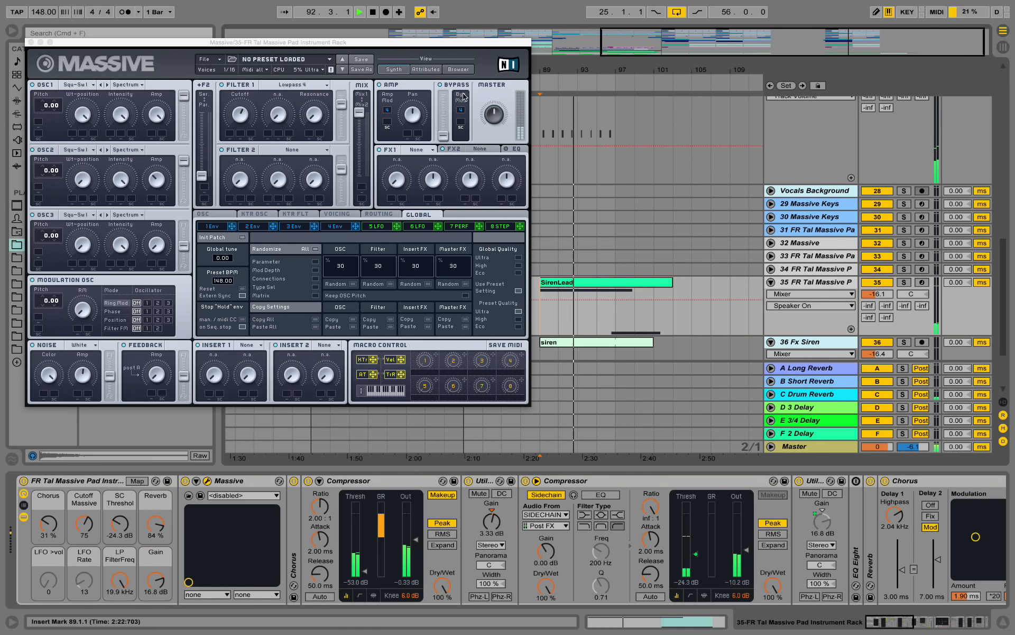
left_click_drag(441, 39, 728, 148)
key("space")
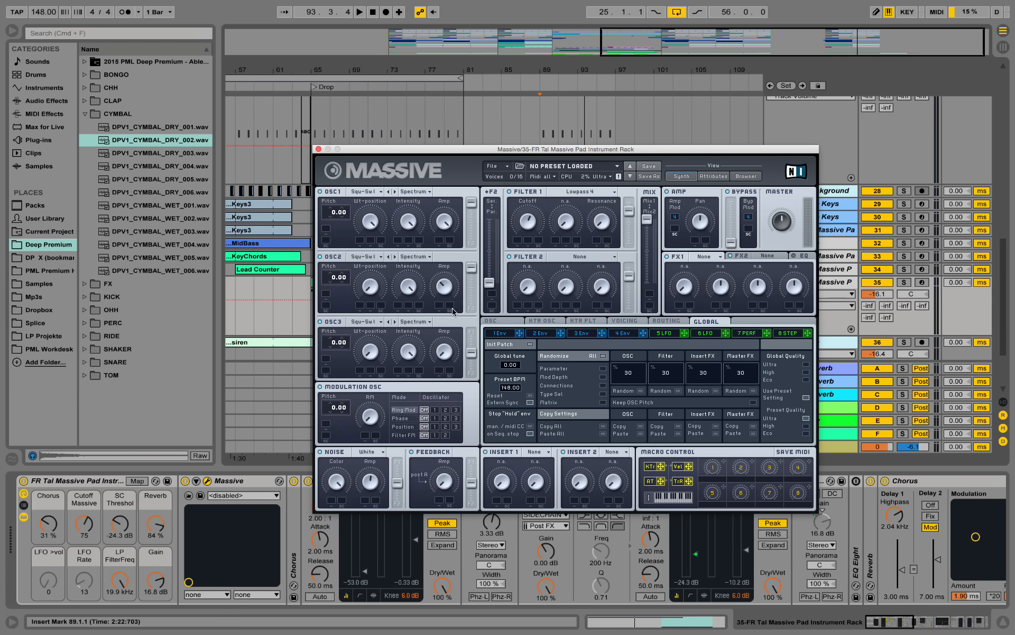
Step: Review the oscillator and envelope 1 settings of the Massive patch, play the layer from bar 89, and close the patch window
left_click(493, 322)
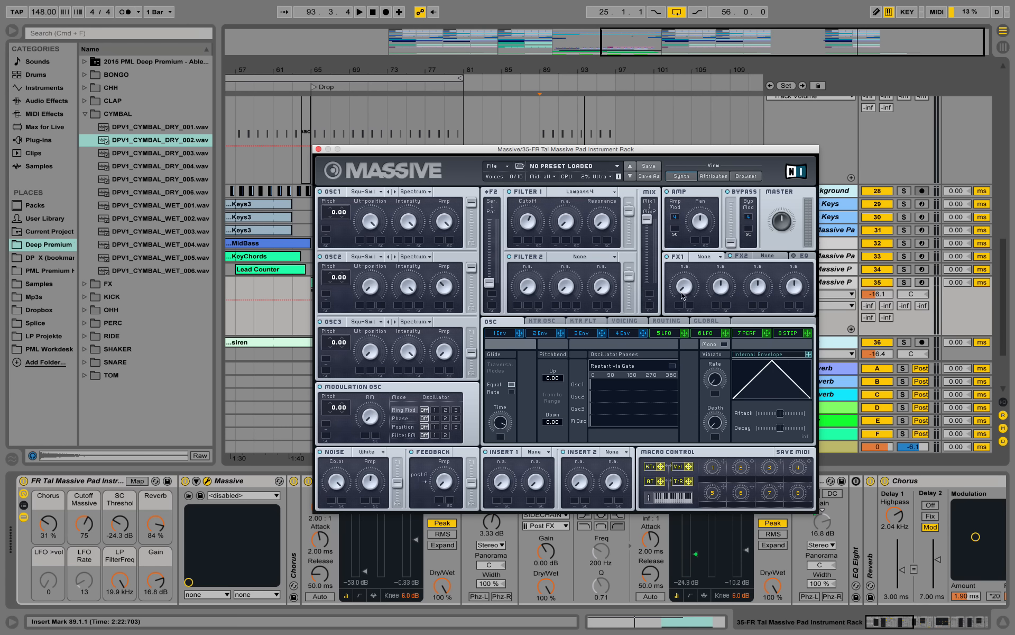
left_click(629, 333)
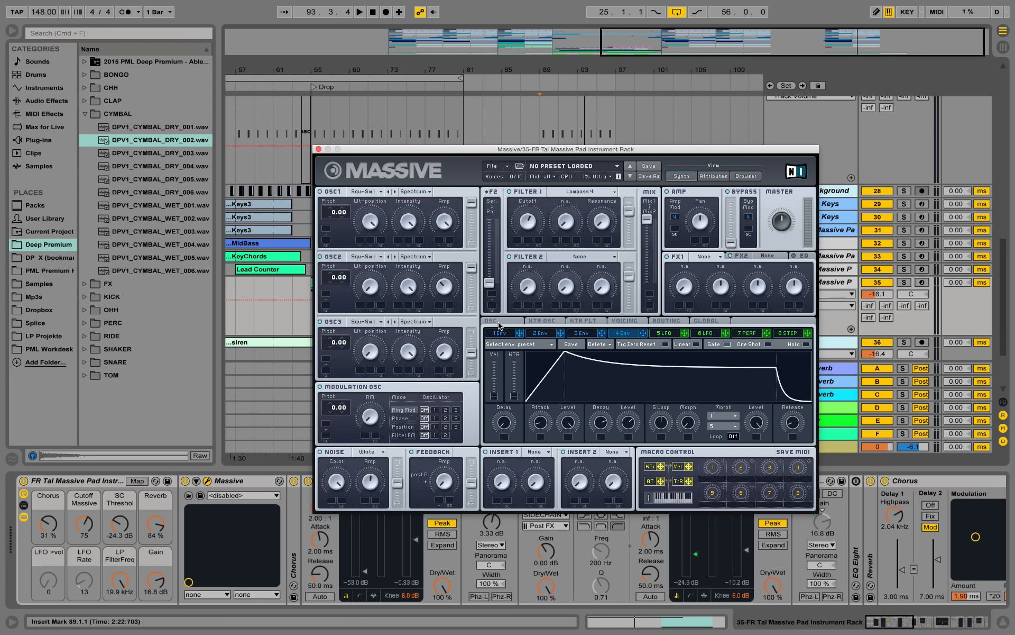
left_click(500, 323)
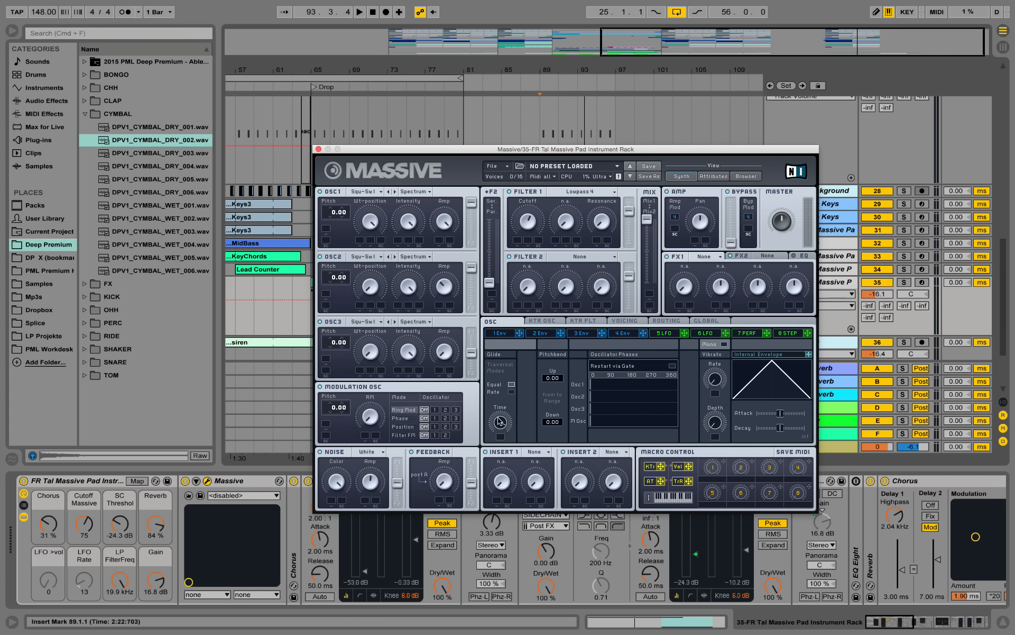
key("space")
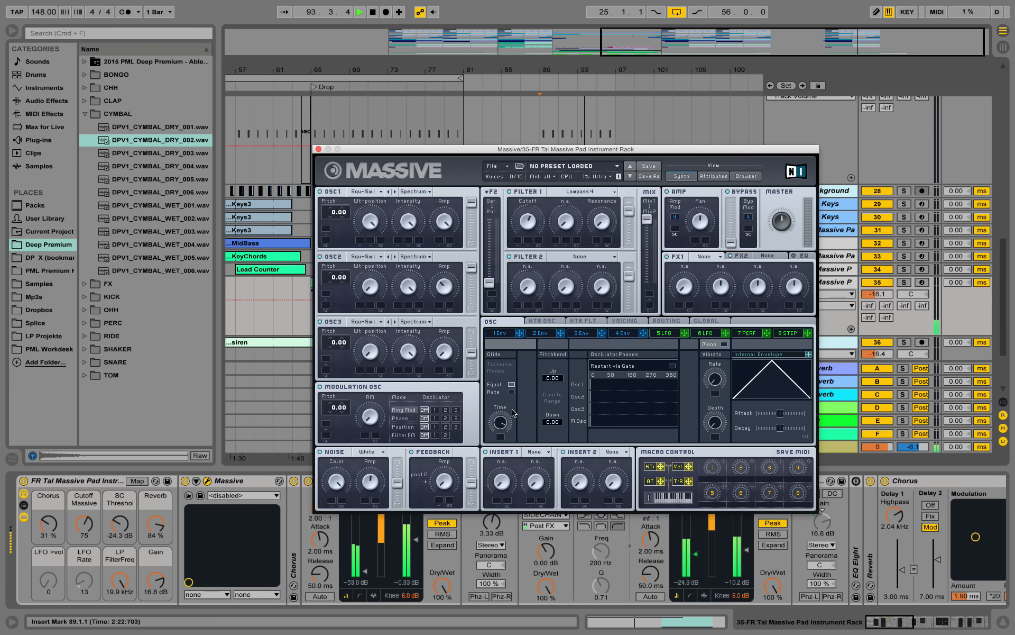
left_click(317, 150)
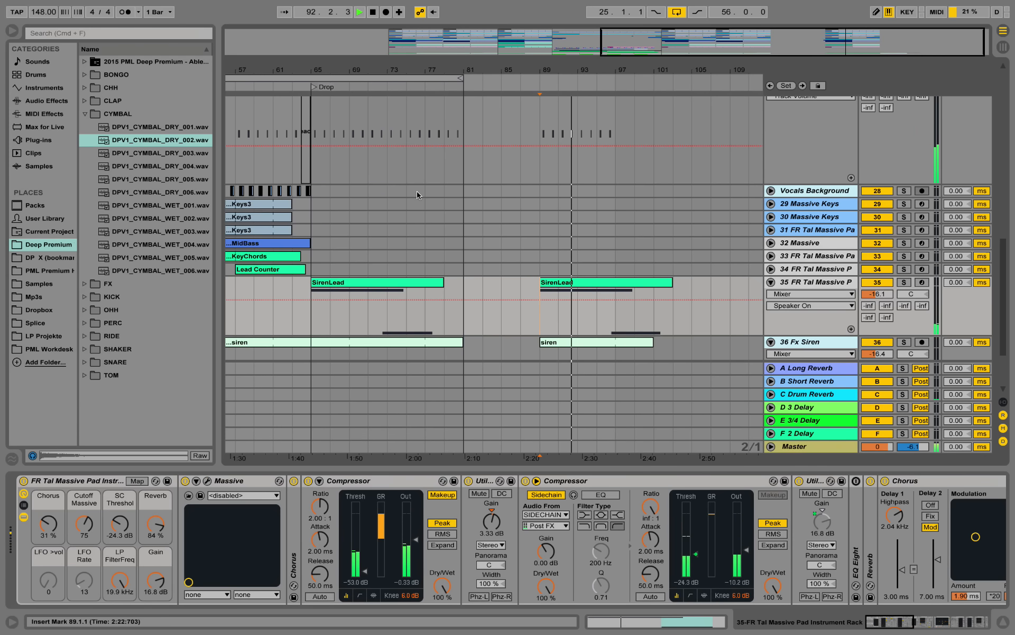
Step: Open the SirenLead clip at bar 89, place the insert mark at clip position 9.3.1 and stop playback
double_click(645, 284)
left_click(724, 417)
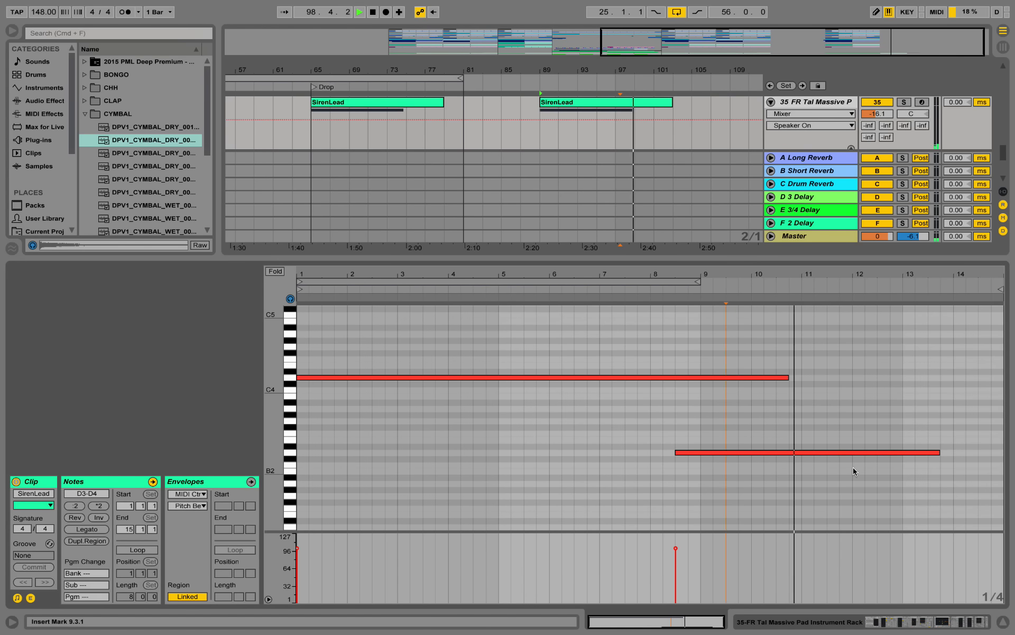
key("space")
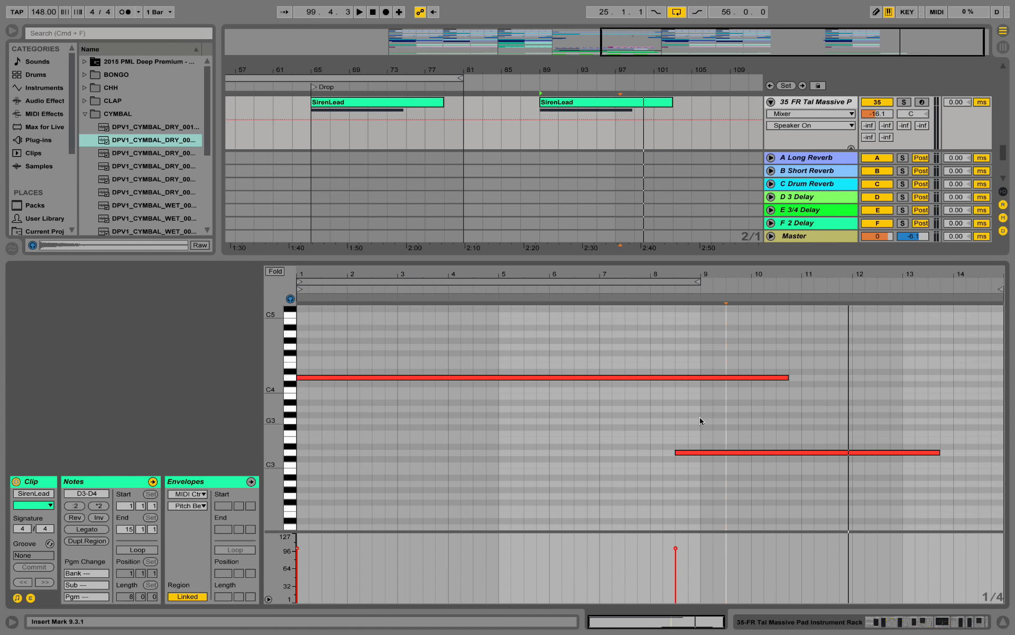
Step: Reopen the Massive patch of 35 FR Tal Massive and arrange its window above the notes of the SirenLead clip at bar 89
left_click(900, 622)
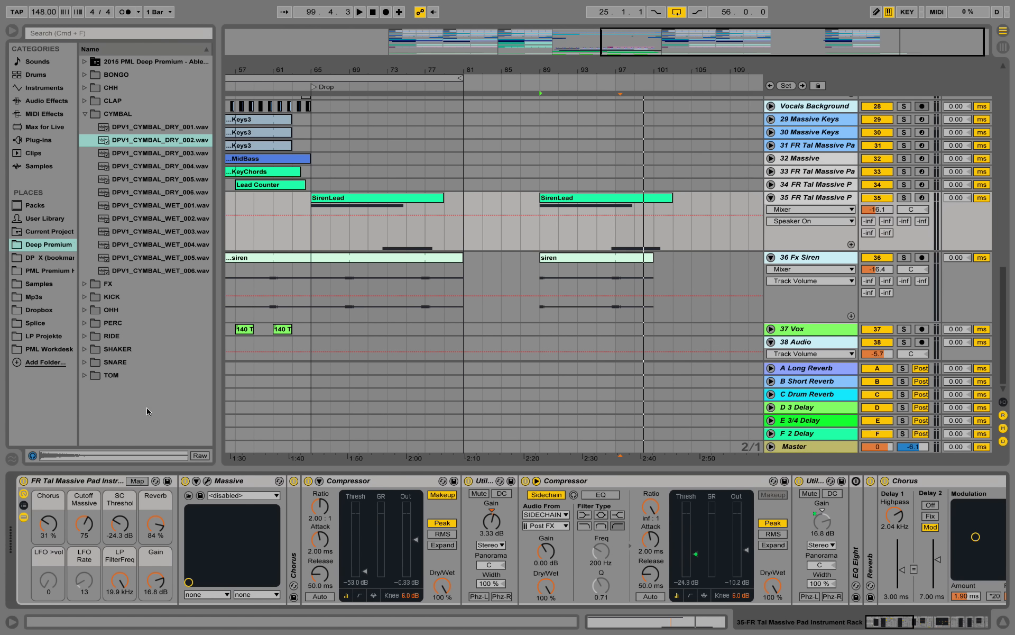
left_click(207, 481)
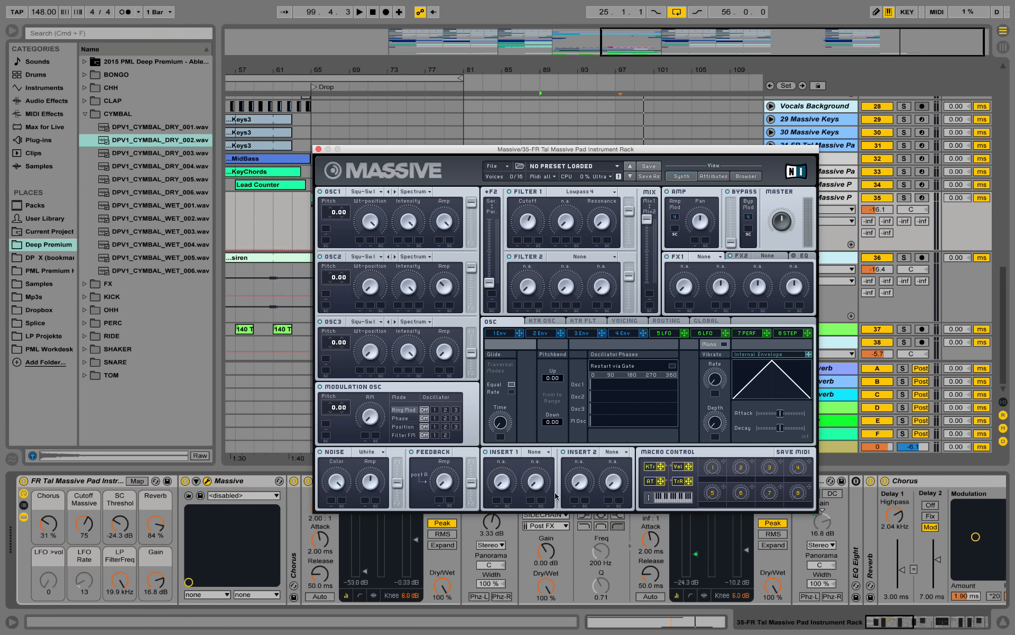
left_click_drag(480, 150, 169, 166)
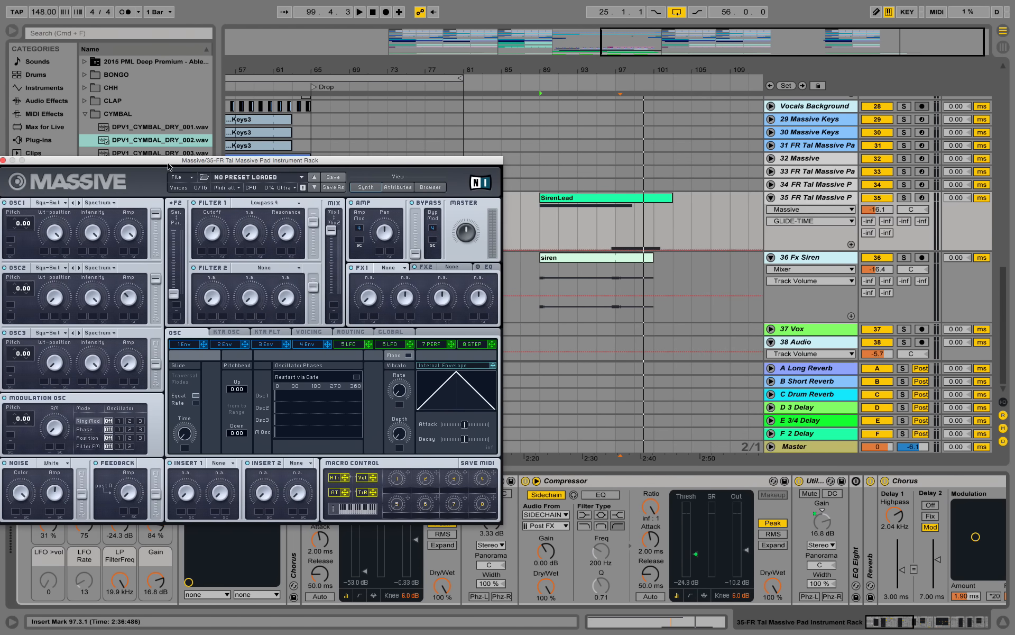
double_click(646, 206)
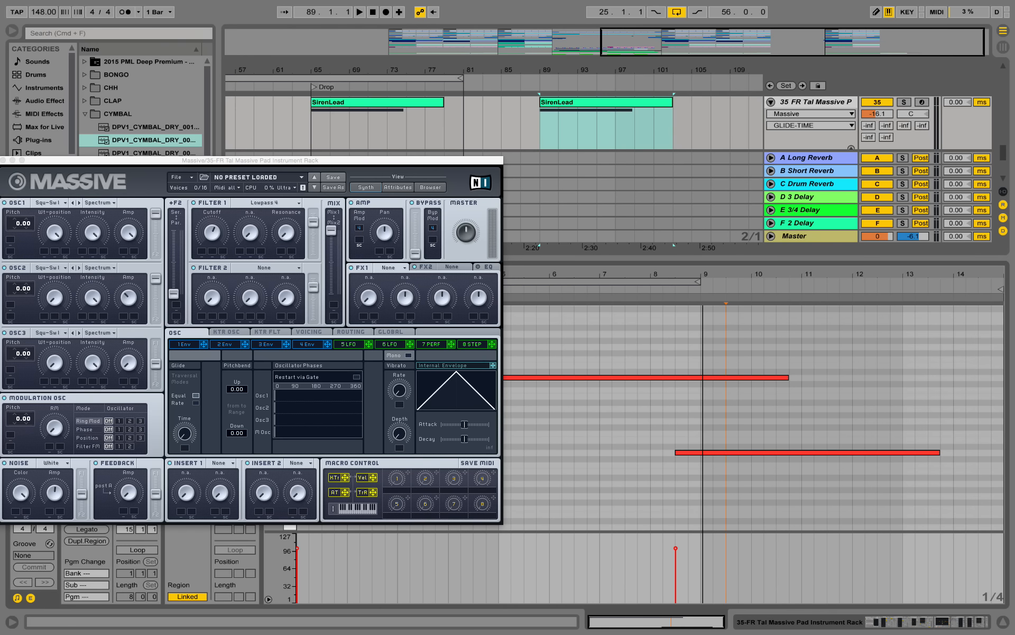
left_click_drag(454, 163, 618, 6)
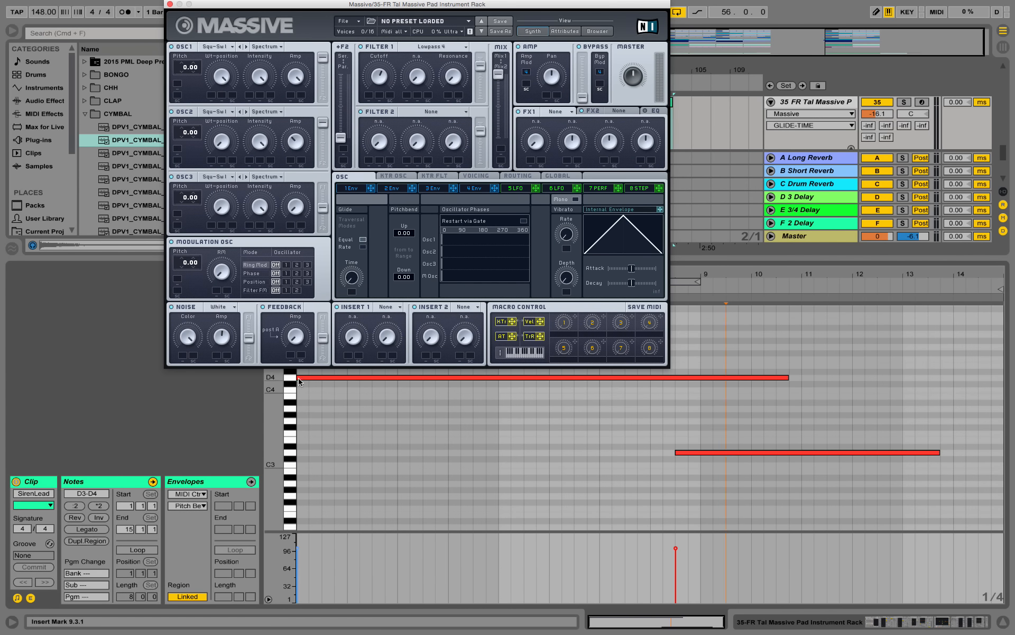
Step: Shorten the D4 note to start at clip bar 8, place the insert mark there and move the Massive window clear of the arrangement
left_click_drag(297, 377, 651, 423)
left_click(649, 392)
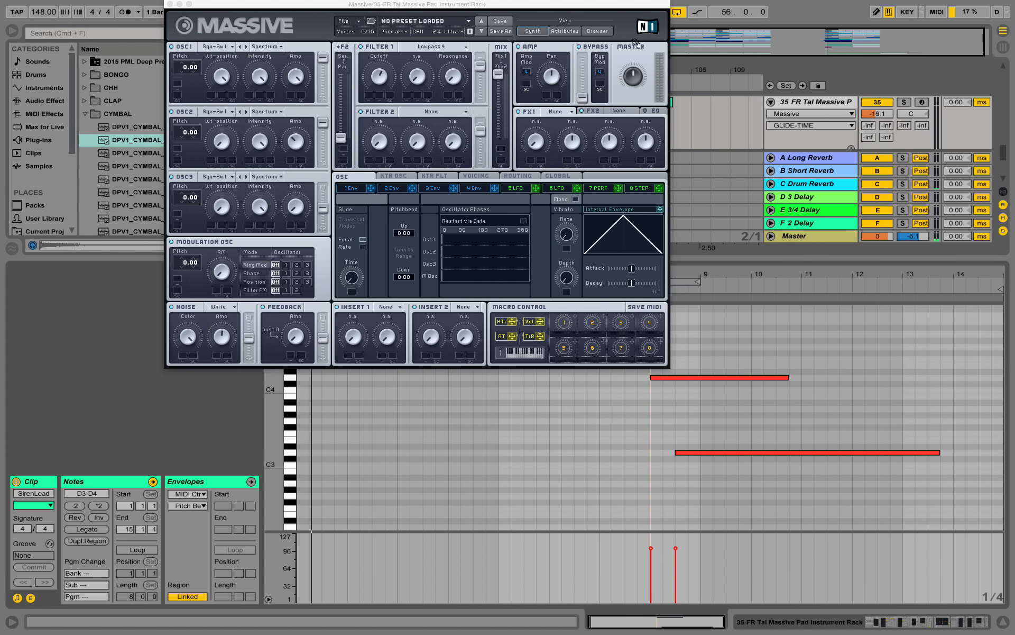
left_click(646, 11)
left_click_drag(586, 6, 482, 11)
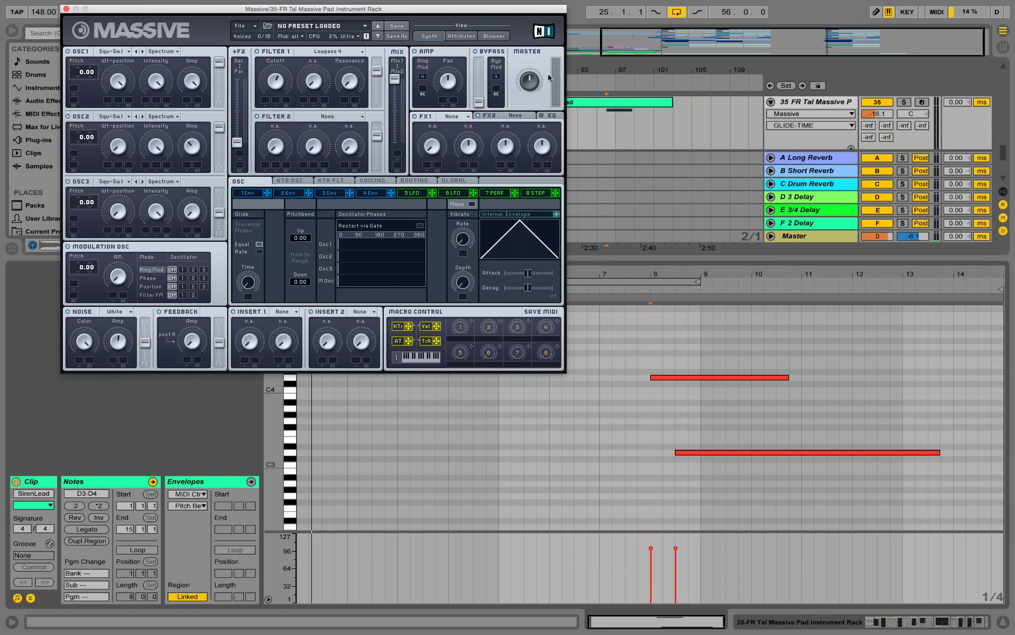
Step: Raise the Glide Time in the Massive patch and play the transition between the D4 and D3 notes from clip bar 8
key("space")
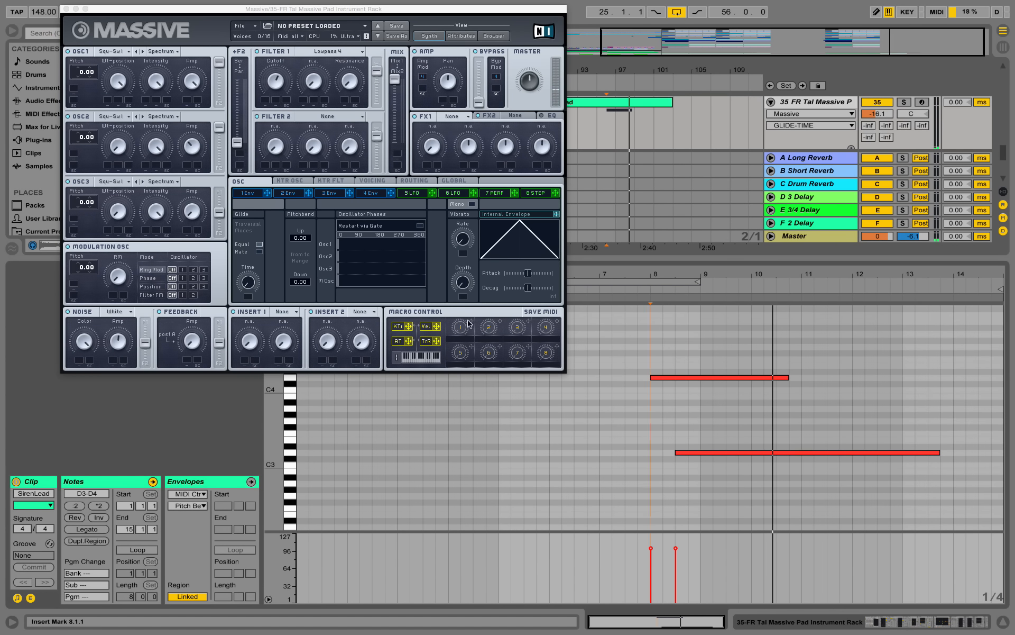
left_click(246, 281)
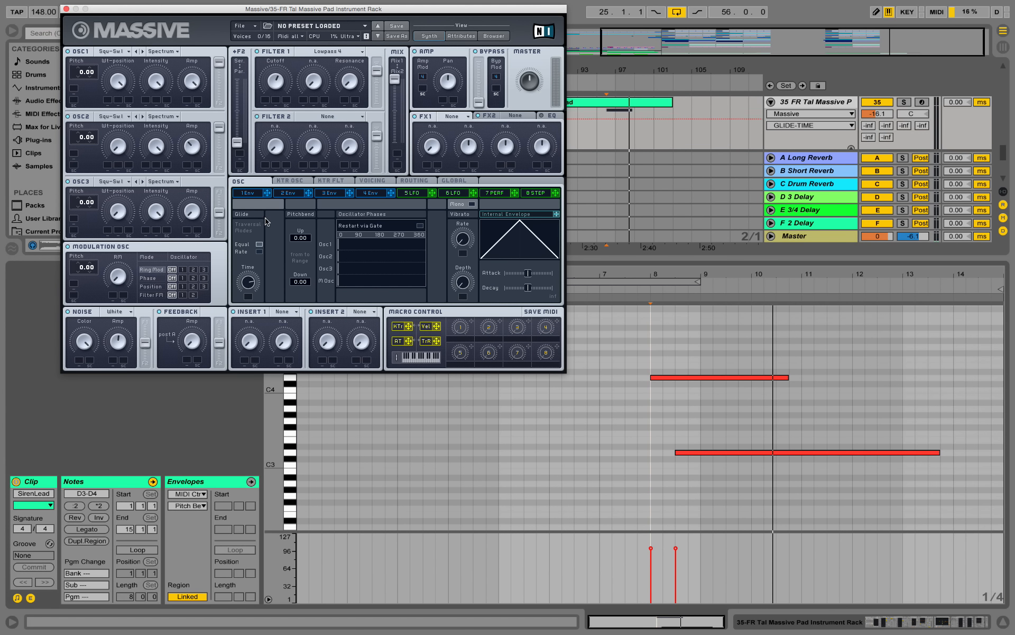
left_click(636, 292)
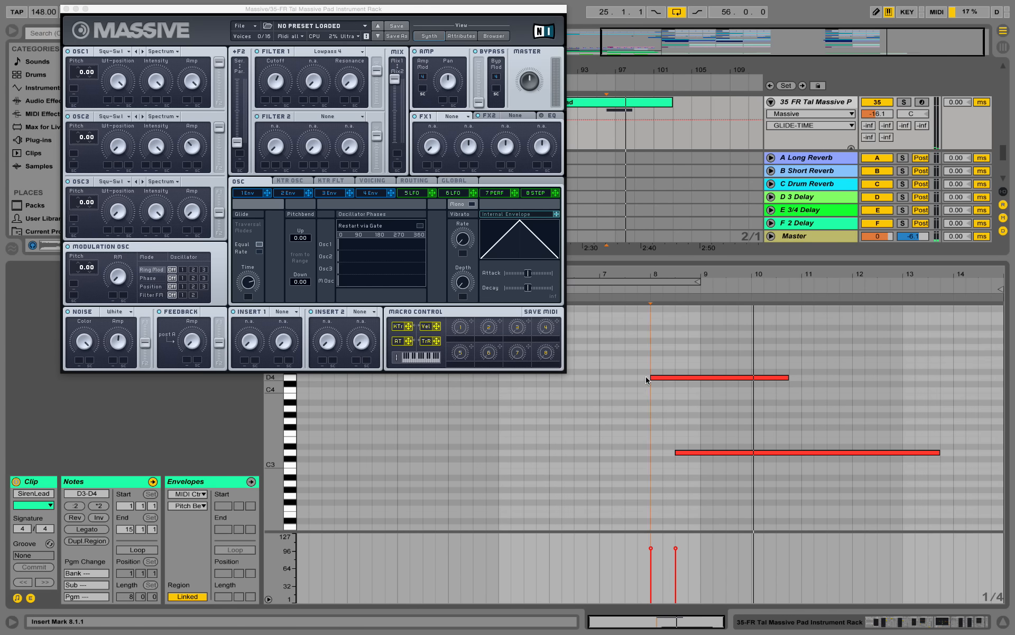
Step: Extend the D4 note's start back to clip bar 1, close the Massive window and play SirenLead from bar 89
left_click_drag(652, 375, 415, 385)
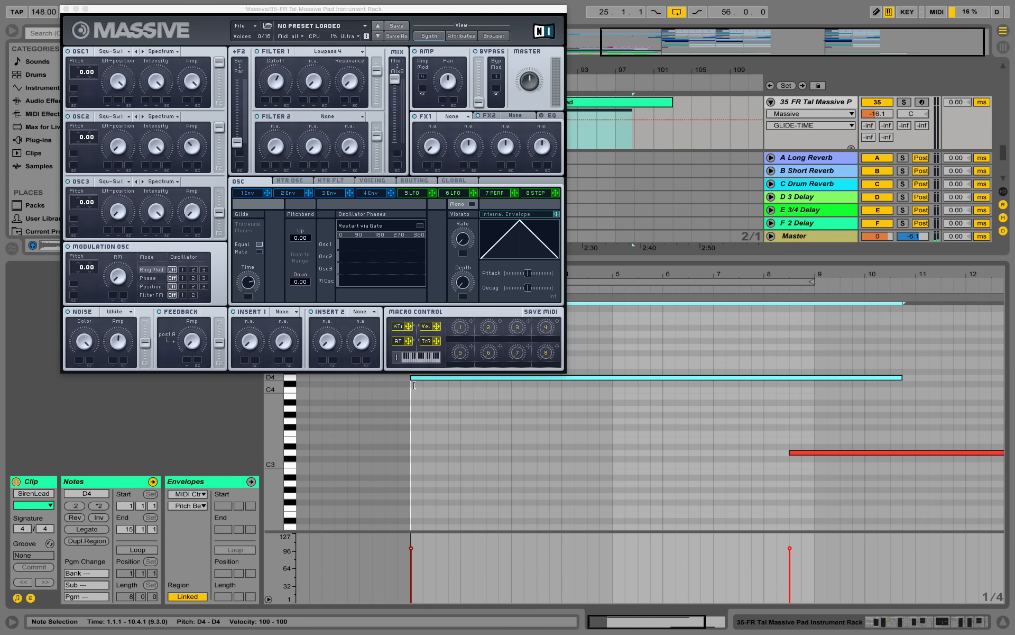
left_click_drag(720, 332, 714, 411)
left_click_drag(739, 348, 732, 451)
left_click_drag(748, 348, 734, 458)
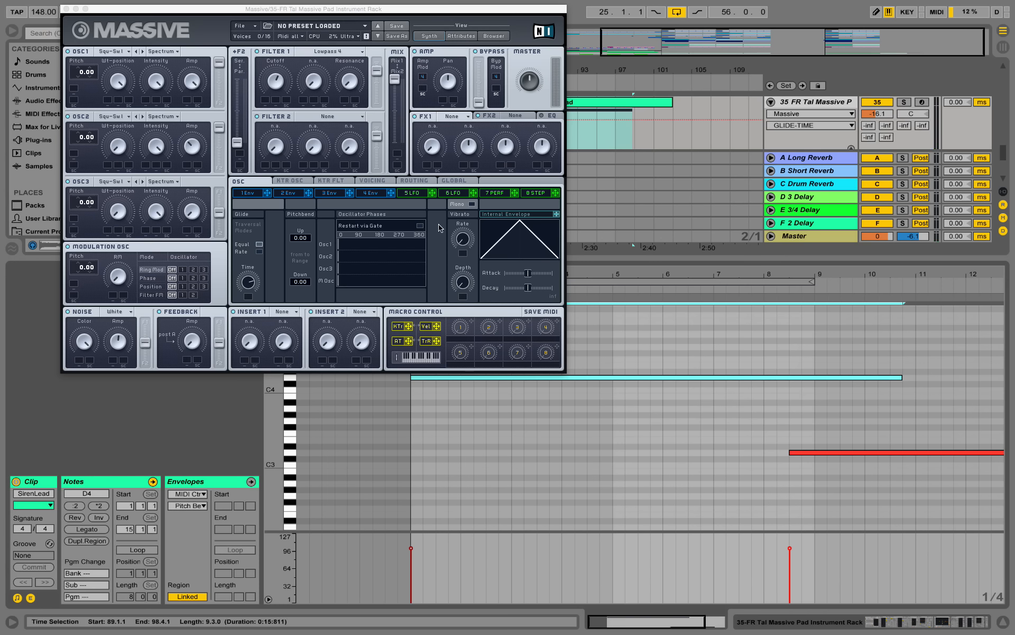
left_click(66, 9)
key("space")
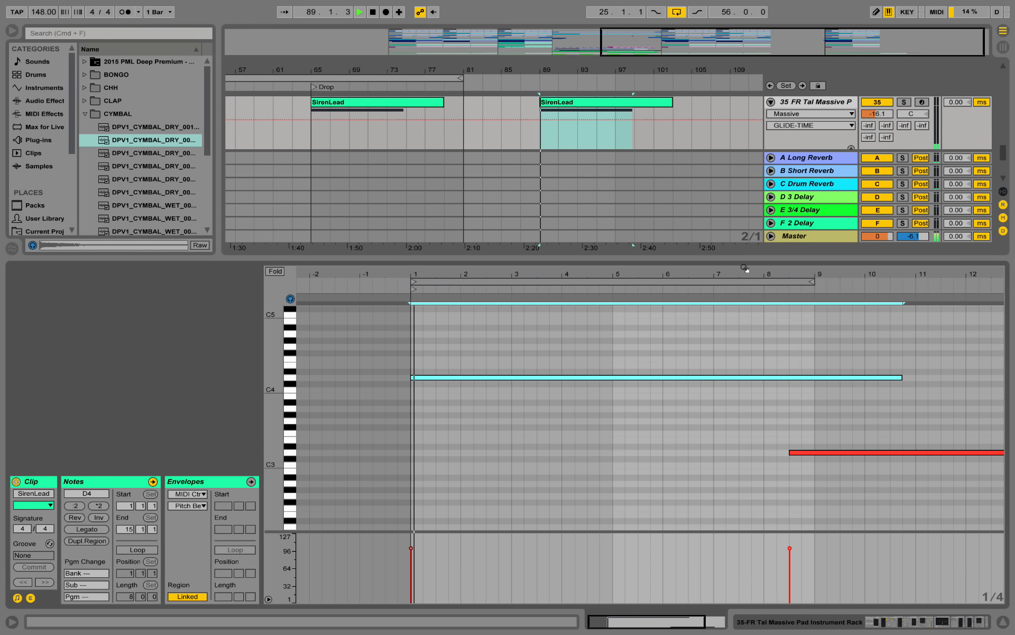
Step: Reopen the Massive patch of 35 FR Tal Massive to check its Glide Time control, and close the patch window
left_click(999, 621)
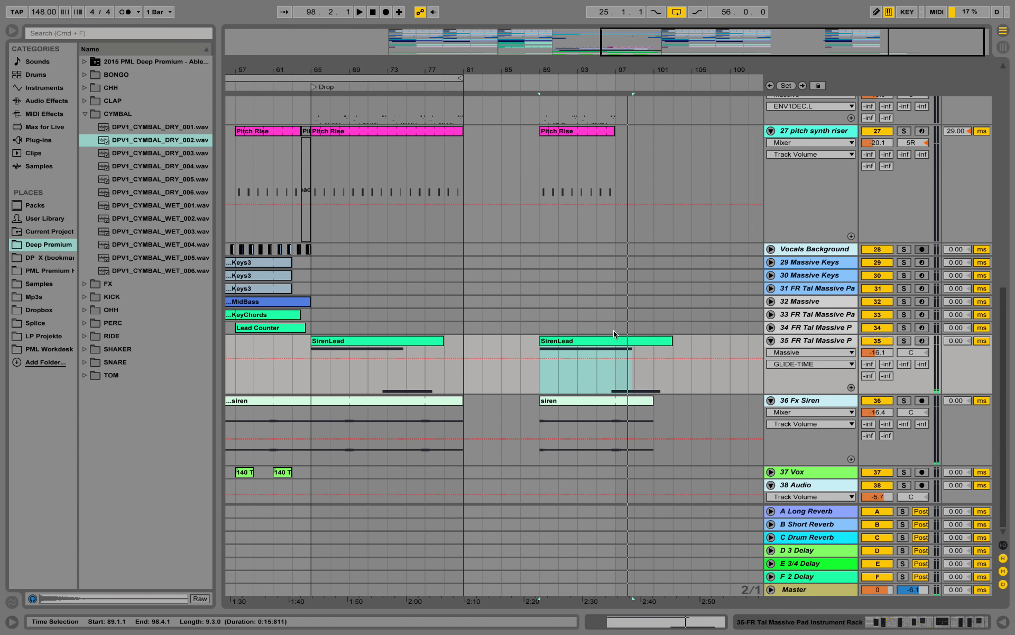
double_click(817, 341)
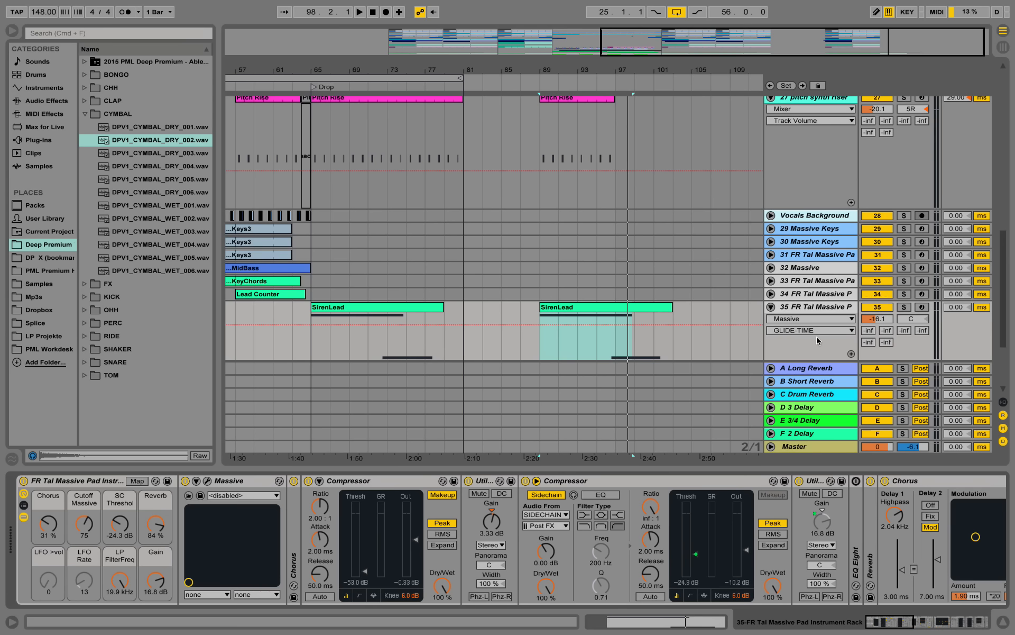
left_click(207, 480)
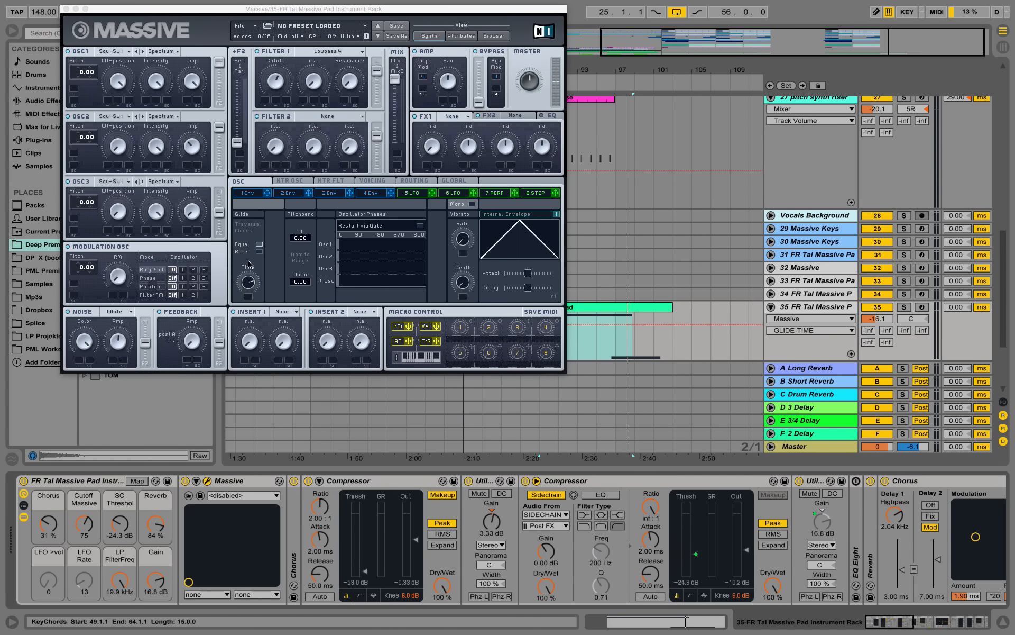
left_click_drag(256, 289, 257, 276)
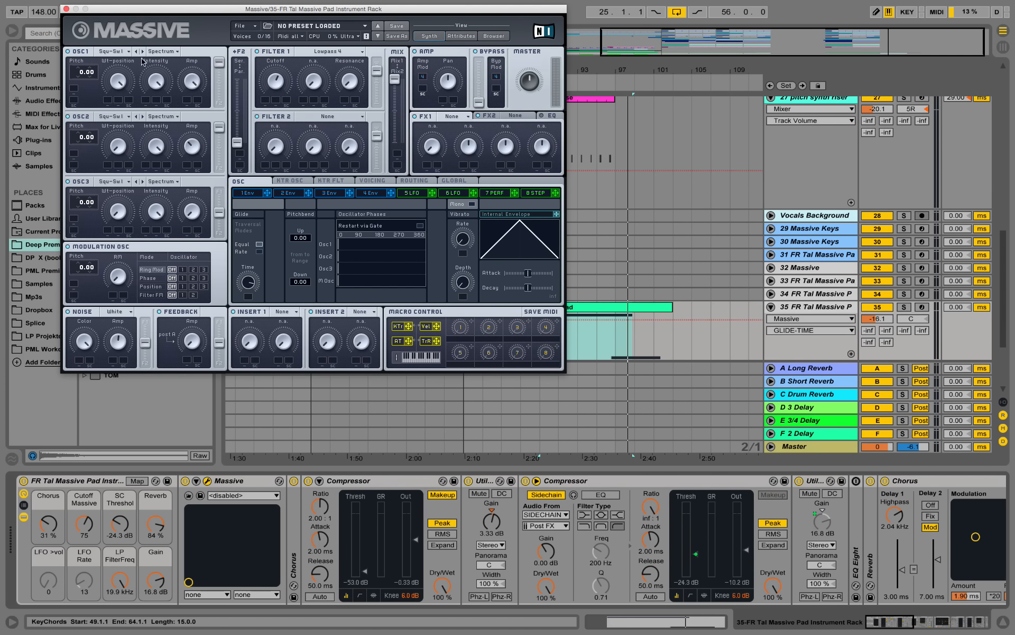
left_click(67, 7)
Step: Fold the expanded pitch synth saw, pitch synth Synth, pitch synth riser, 35 FR Tal Massive and 36 Fx Siren tracks
scroll(307, 225, "up", 15)
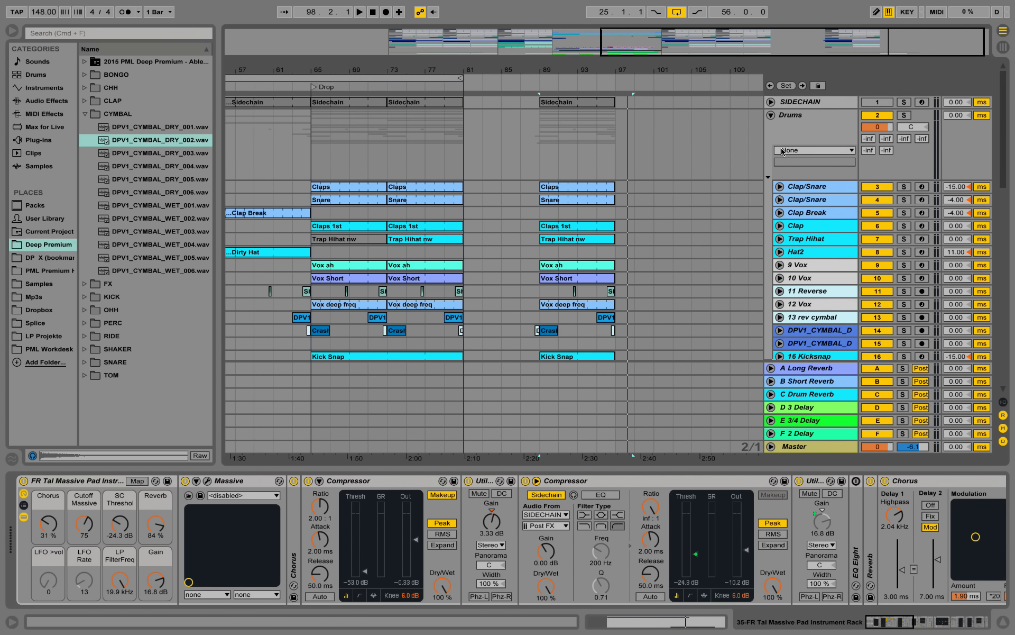
scroll(783, 152, "down", 10)
left_click(770, 188)
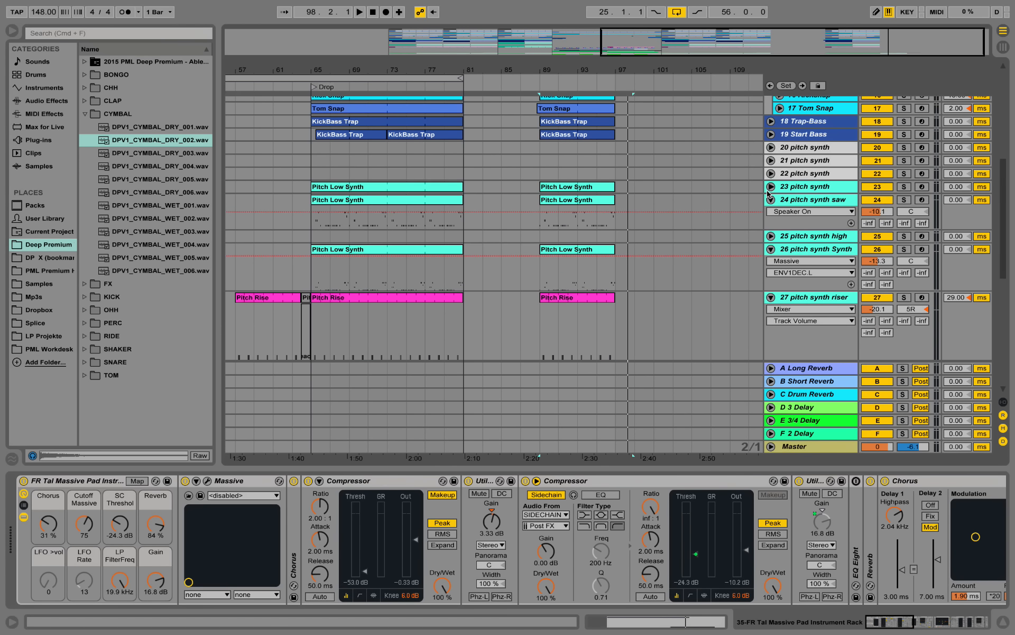
left_click(769, 196)
left_click(771, 199)
left_click(771, 226)
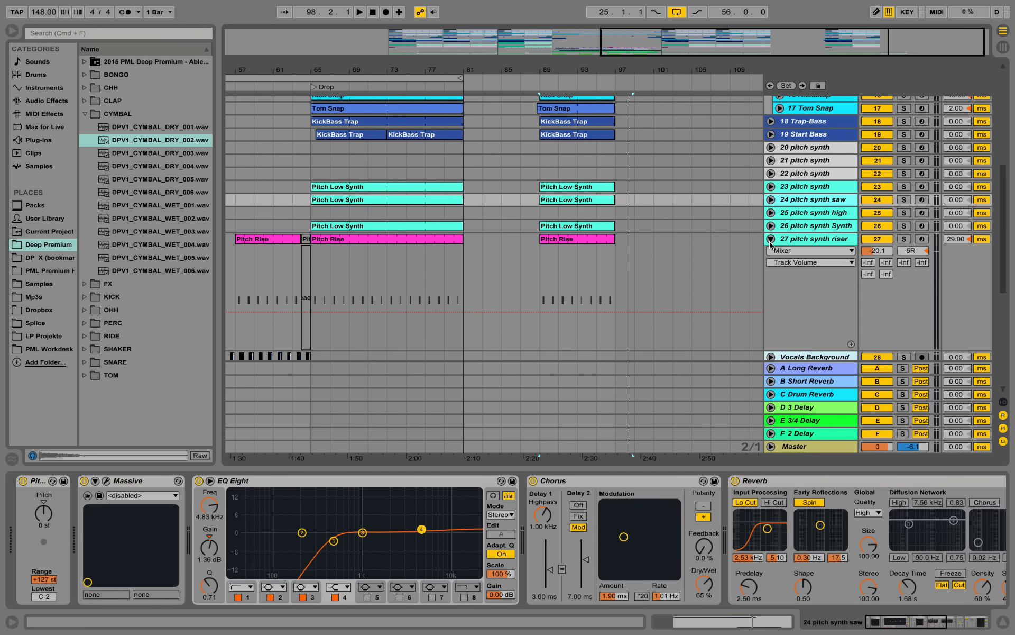
left_click(771, 239)
scroll(749, 278, "down", 3)
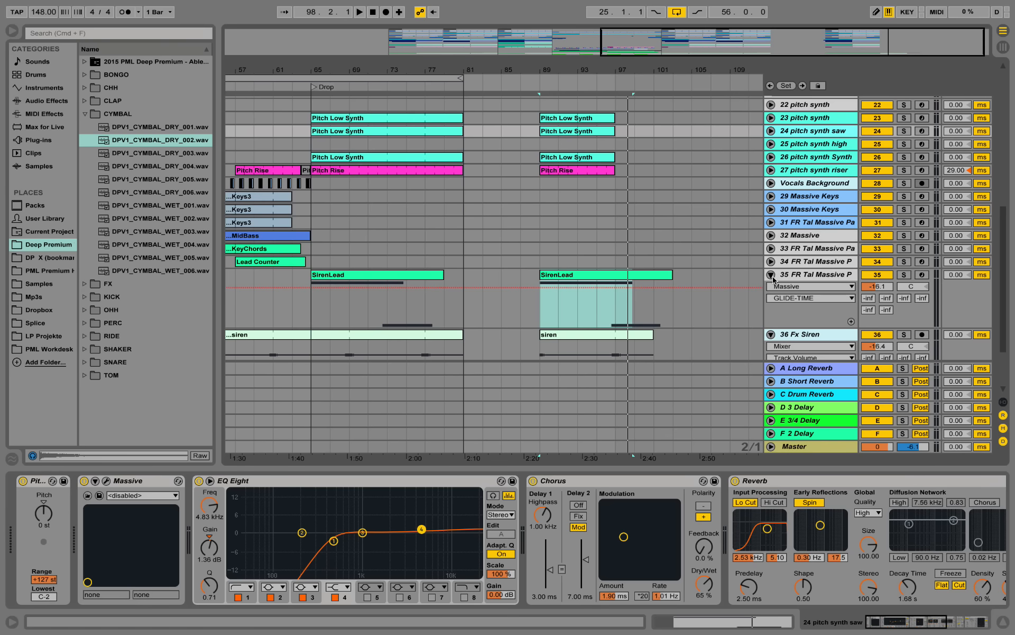
left_click(771, 274)
left_click(771, 287)
scroll(687, 214, "up", 5)
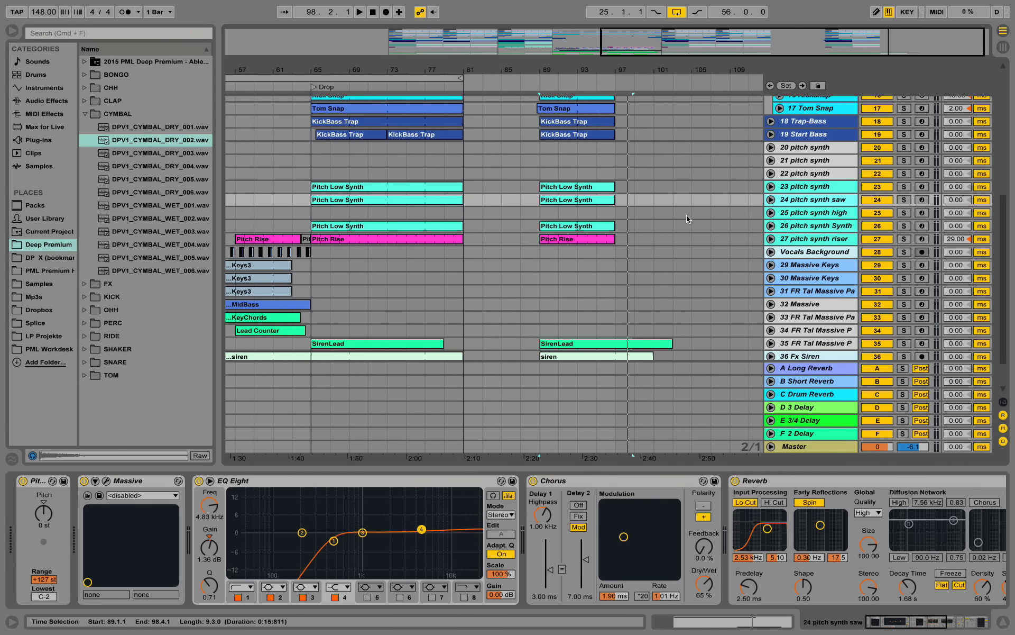
Step: Hide the device detail area and the return tracks to give the arrangement more room
left_click(1003, 622)
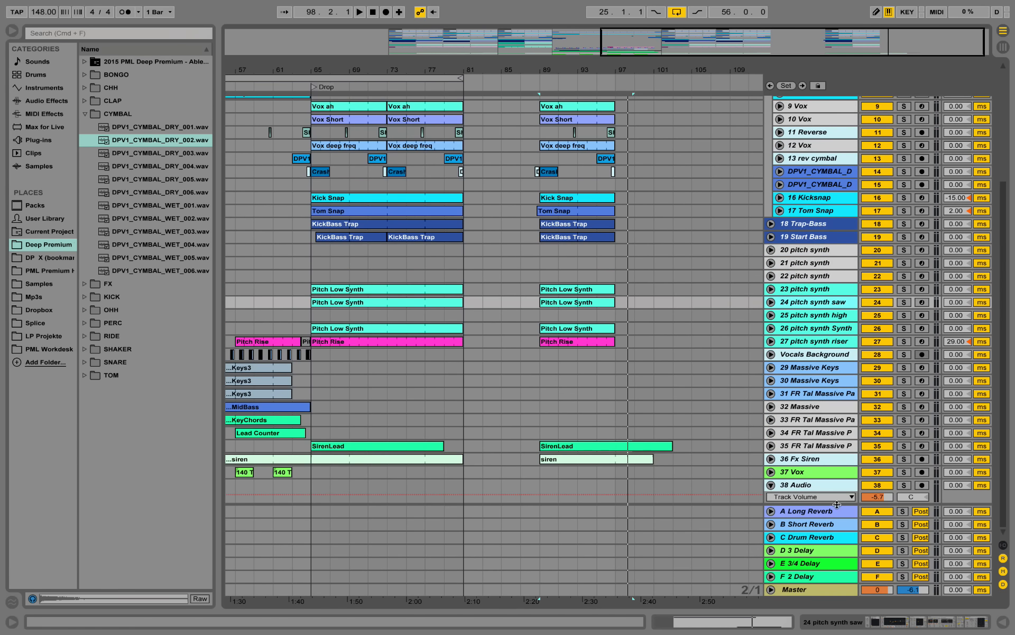
left_click(1003, 558)
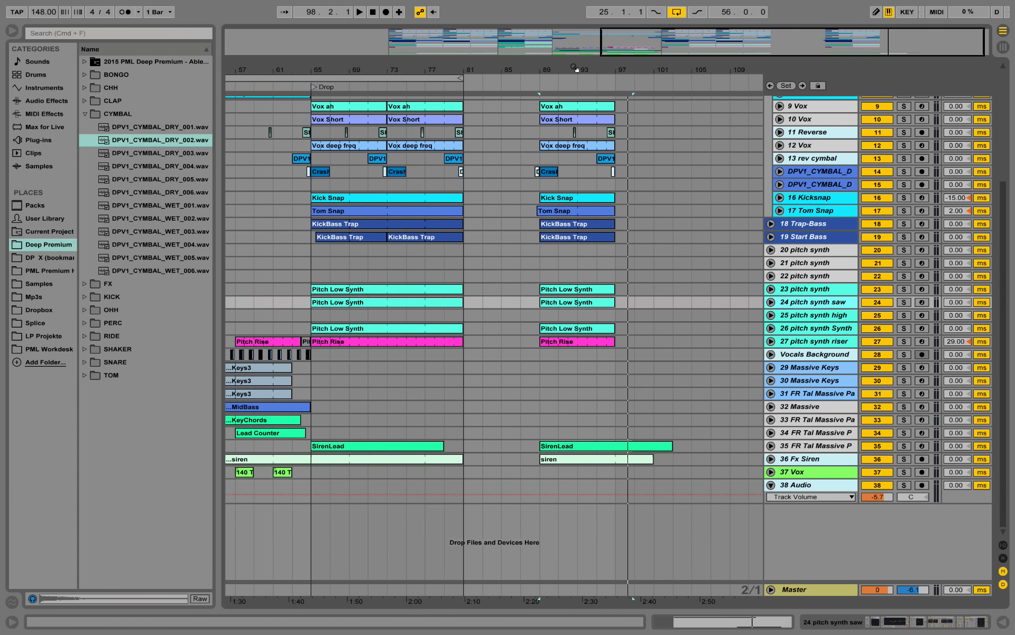
left_click_drag(576, 69, 617, 100)
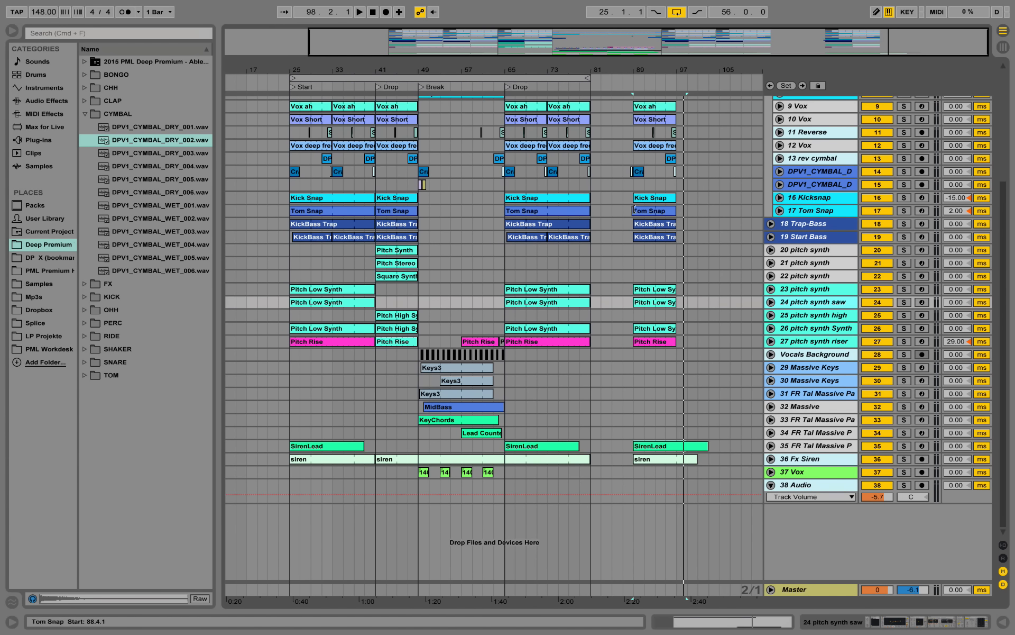
left_click_drag(433, 63, 458, 69)
Step: Play the Break section from bar 55, and restart playback from its beginning at bar 49
left_click(496, 173)
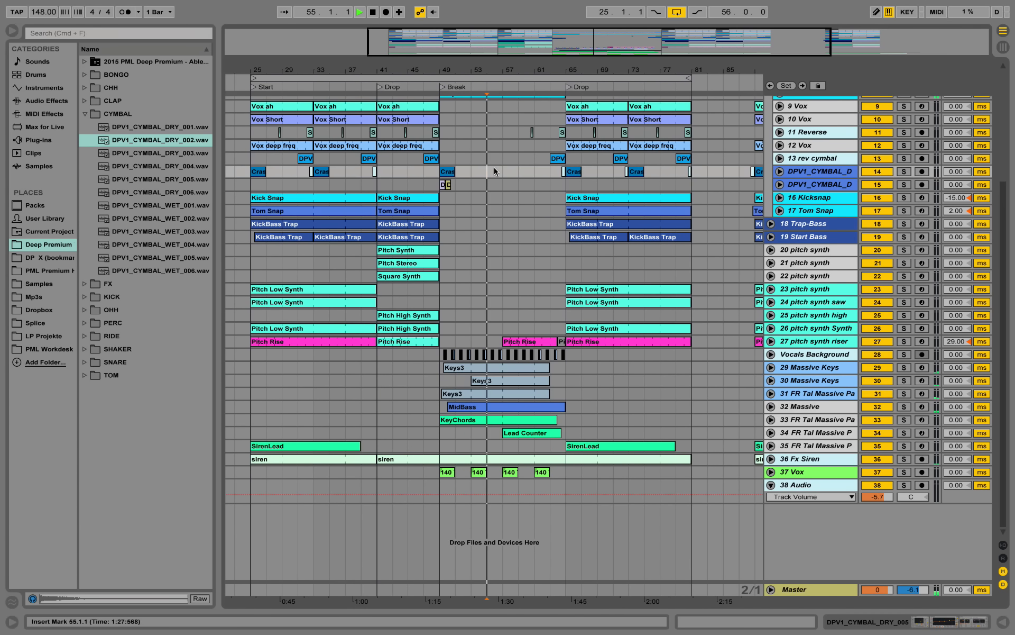
key("space")
left_click(446, 132)
key("space")
key("space")
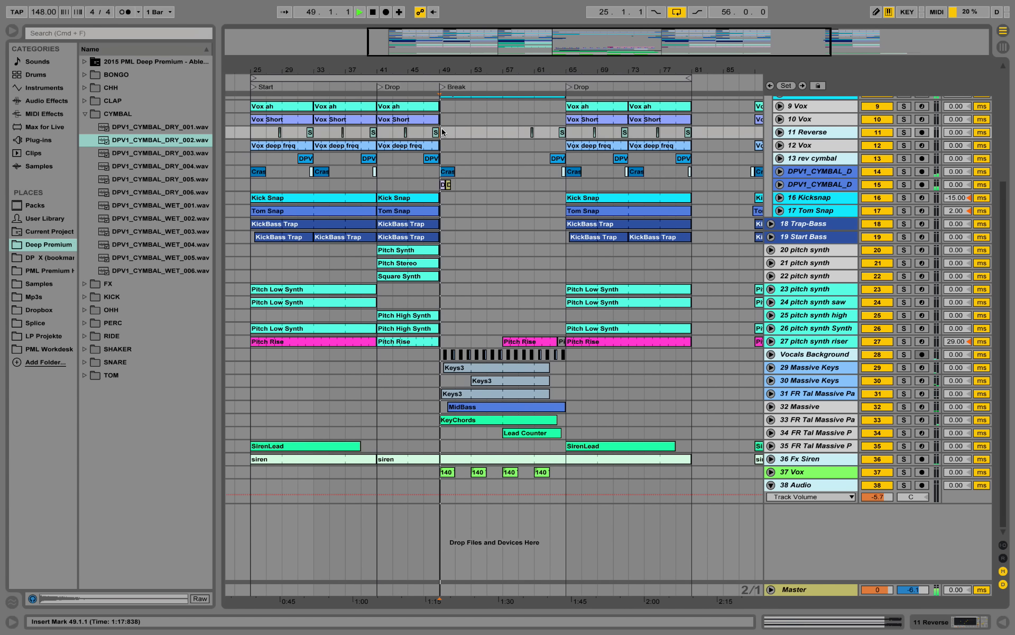
left_click_drag(452, 69, 455, 81)
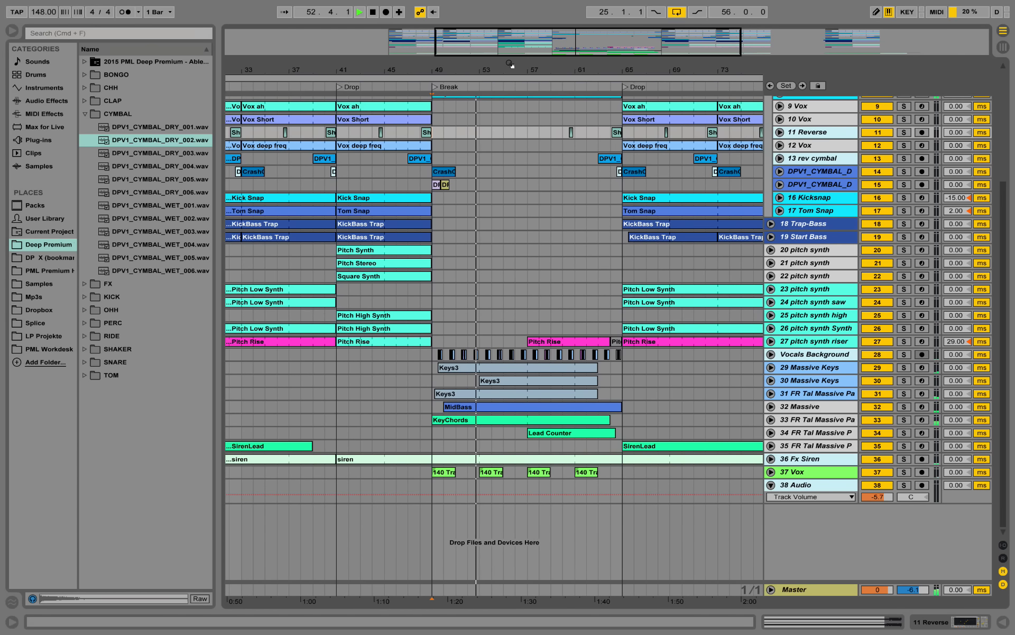
Step: Listen through the Break from bar 52 into the Drop at bar 65, and stop playback
left_click_drag(510, 67, 556, 54)
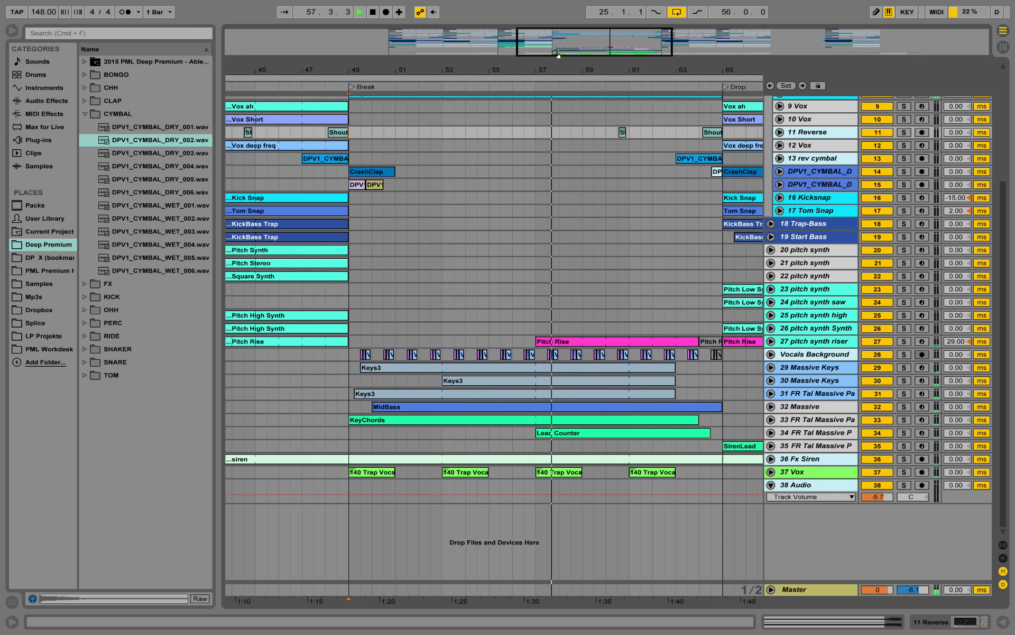
left_click_drag(558, 55, 520, 64)
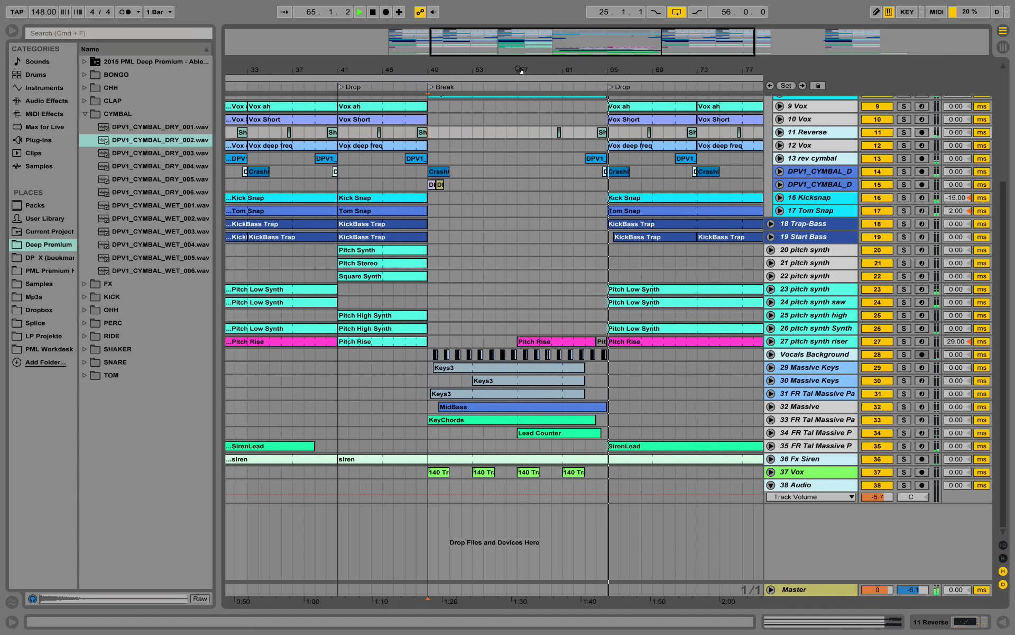
left_click_drag(556, 68, 531, 56)
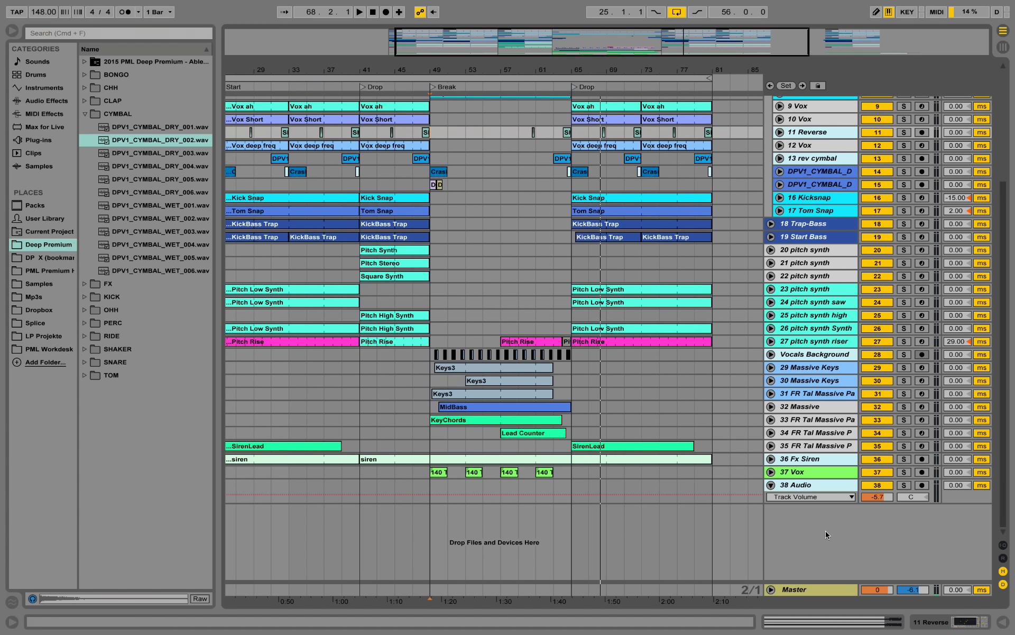
Step: Open the Master track's device chain and unfold the Fade 2 grey rack to examine its nested Fade To Grey effects
double_click(800, 589)
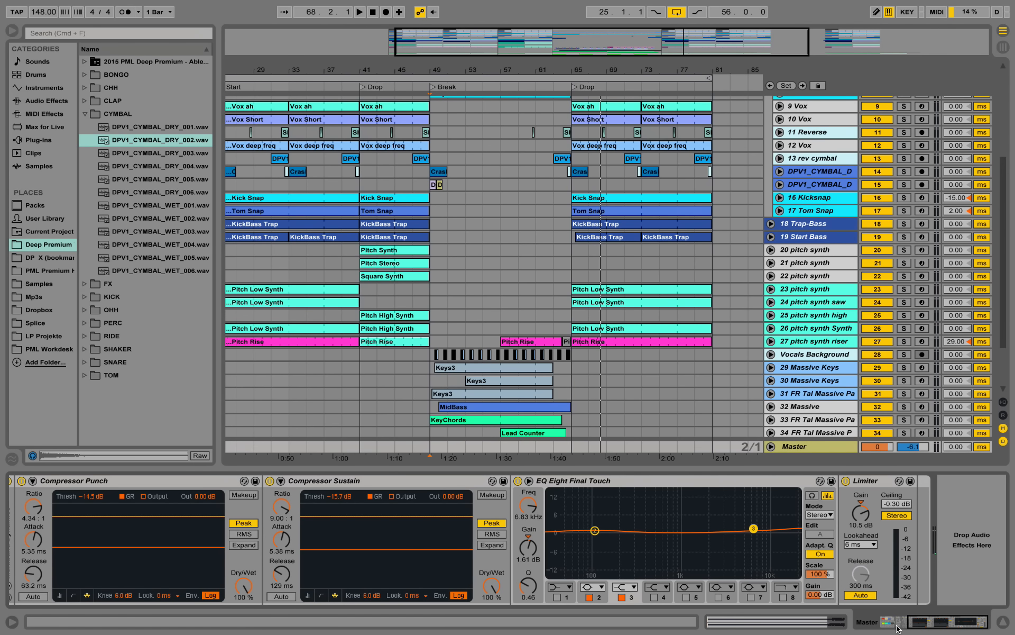
left_click_drag(911, 625, 711, 601)
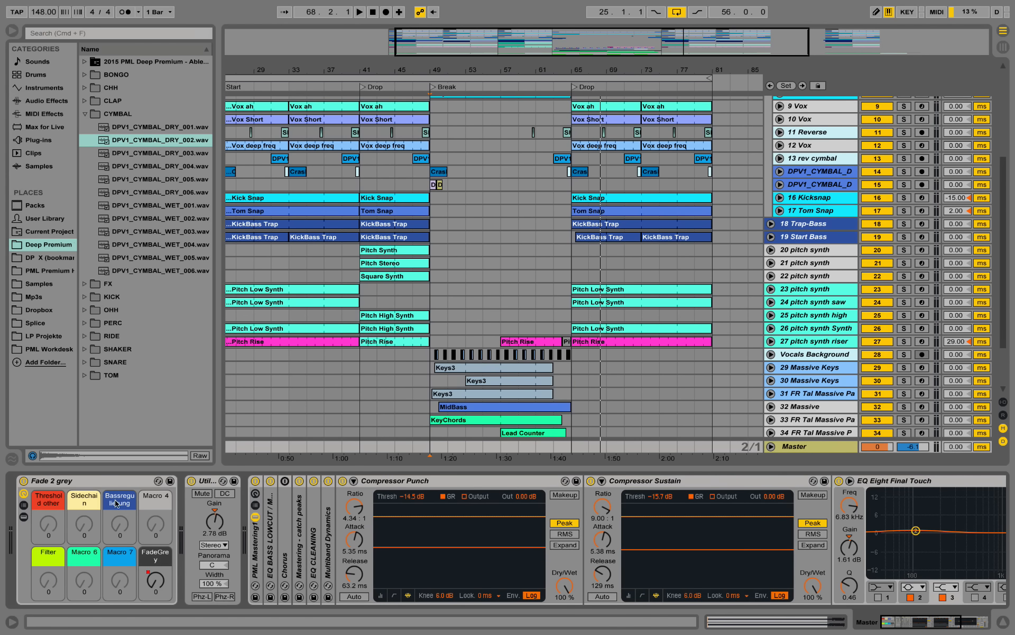
left_click(78, 481)
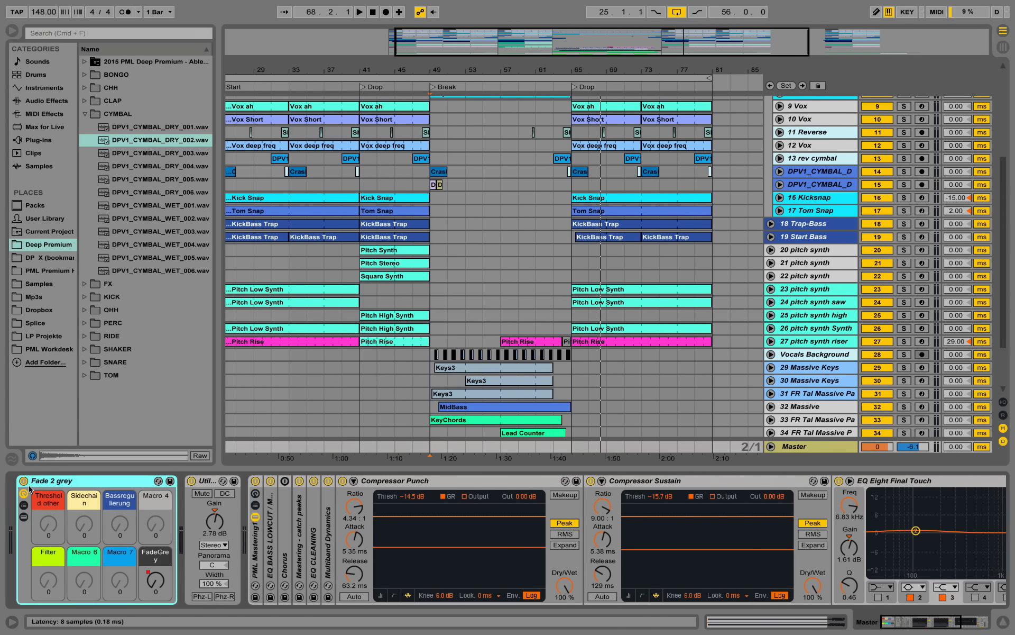
left_click(23, 507)
left_click(27, 519)
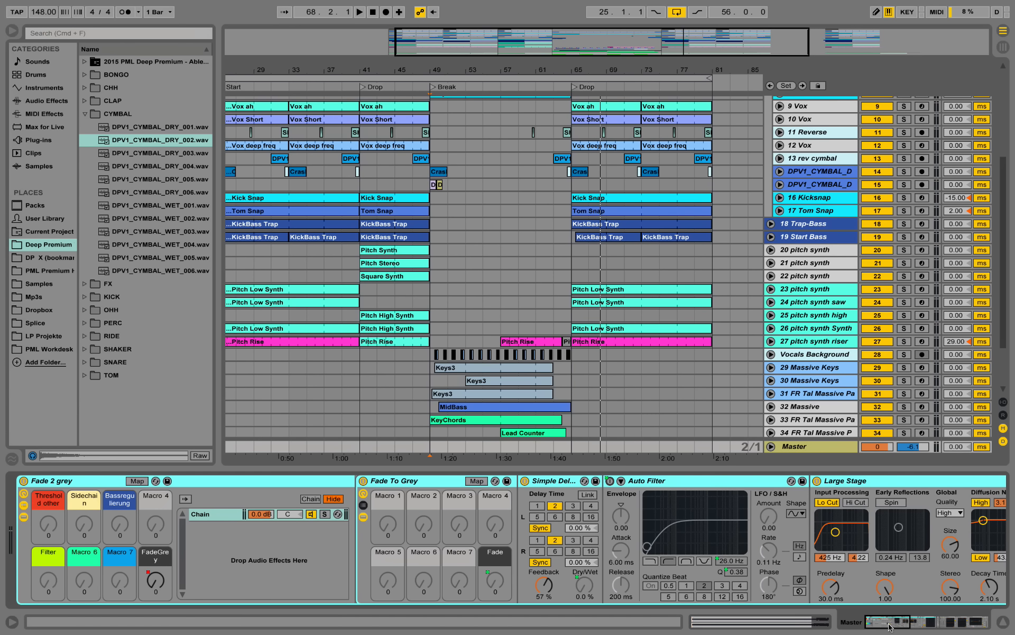
left_click_drag(890, 627, 902, 629)
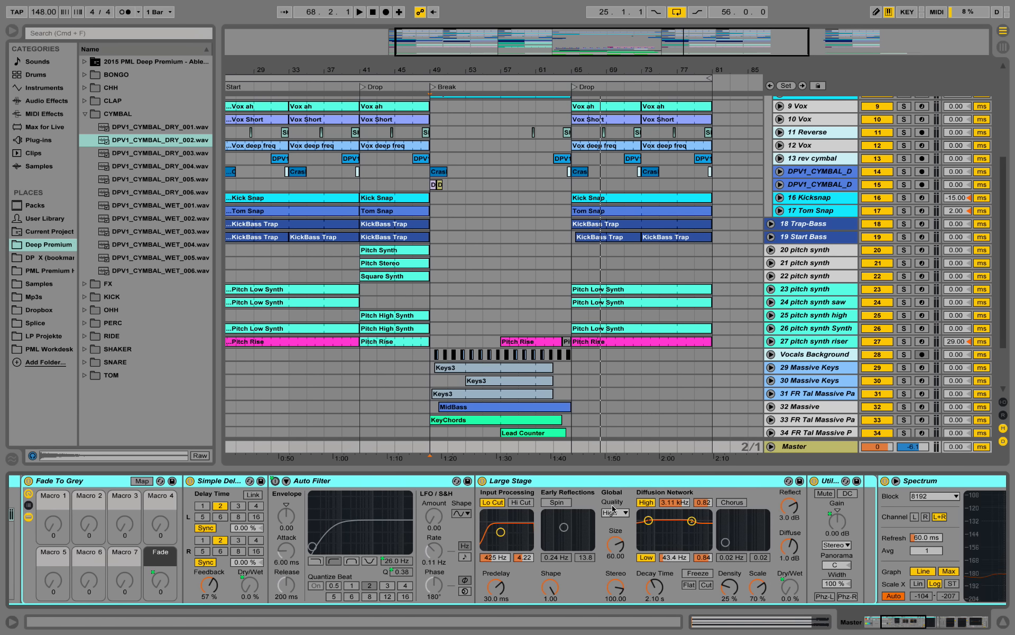
Step: Unfold the Master track and show the FadeGrey automation of the Fade 2 grey rack
left_click(771, 446)
scroll(764, 426, "down", 4)
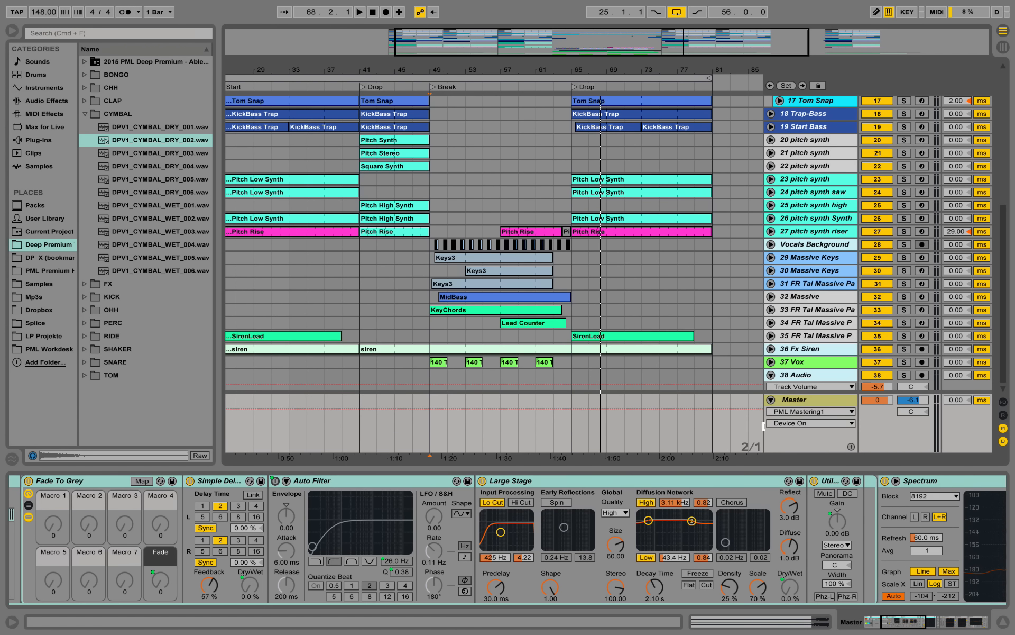
left_click(793, 416)
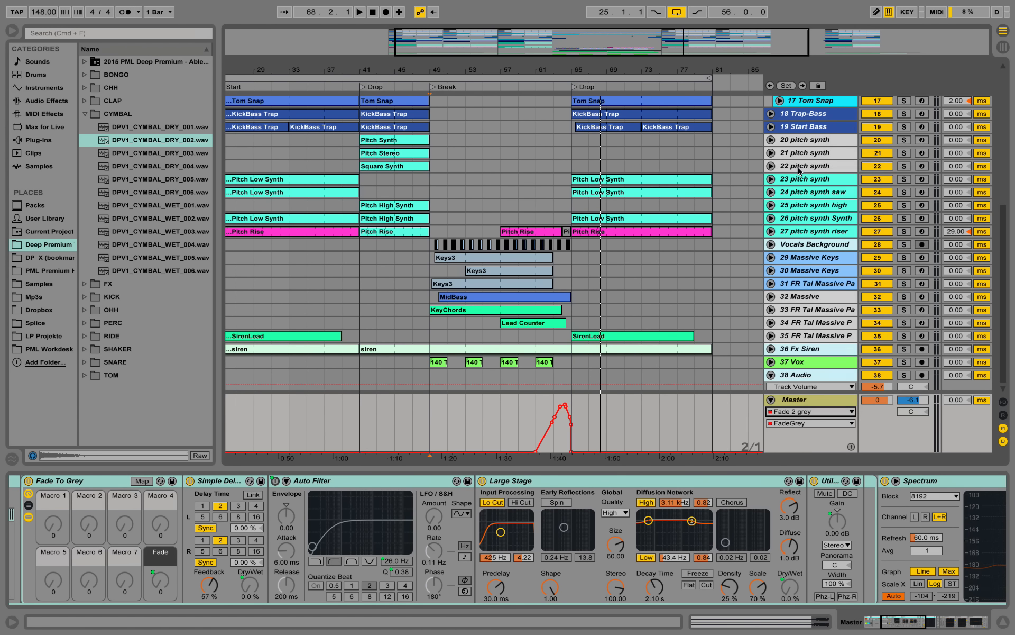
left_click(799, 173)
Step: Play the end of the Break from bar 61 to hear the FadeGrey automation
left_click_drag(554, 64, 554, 154)
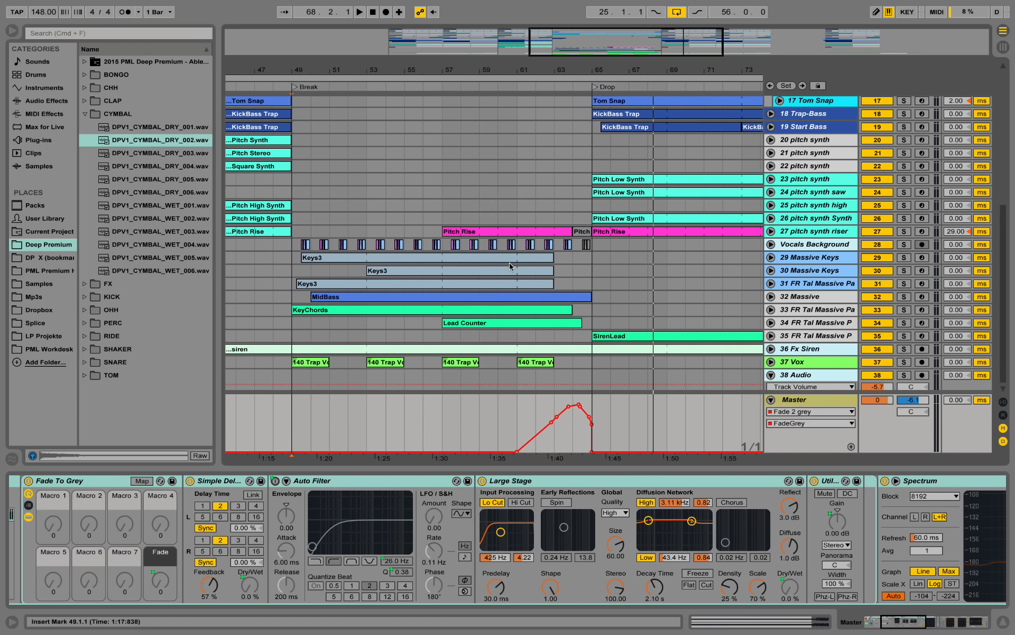
left_click(512, 414)
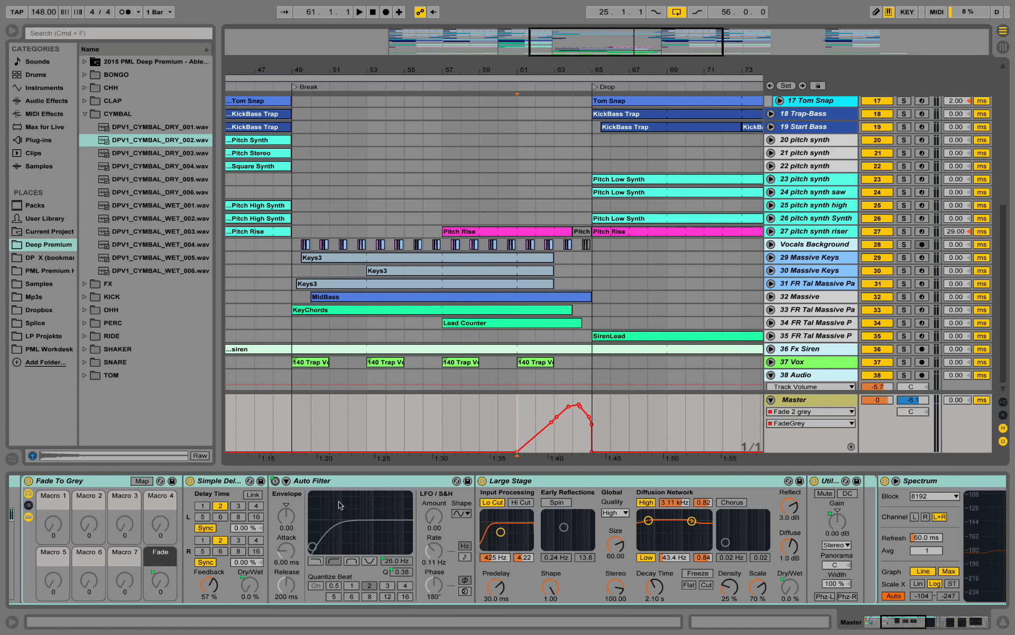
key("space")
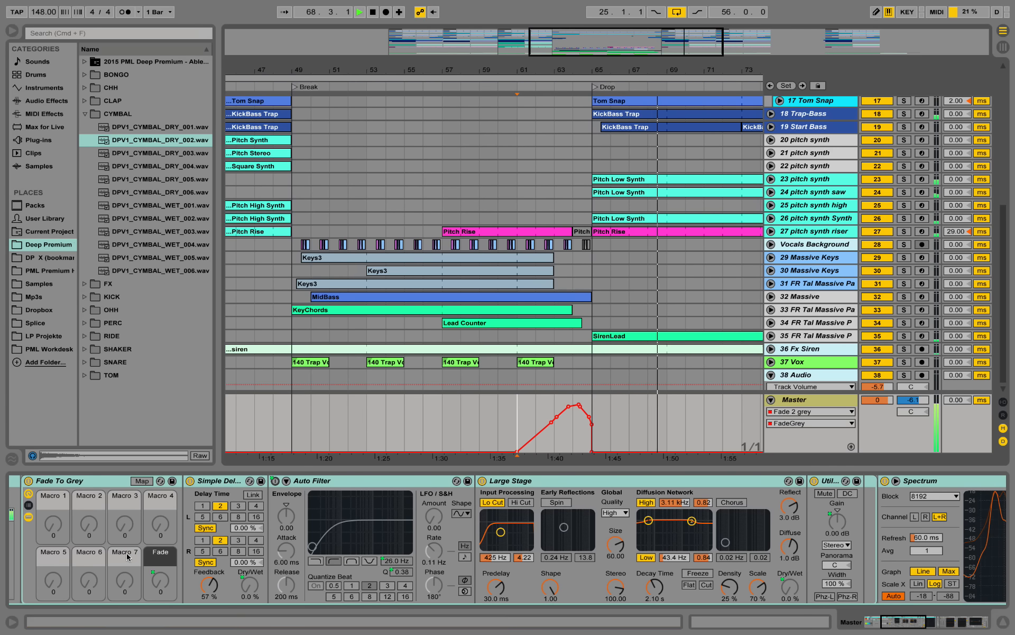
Step: Play the Drop from bar 65 while sweeping the FadeGrey macro of Fade 2 grey by hand
left_click(867, 625)
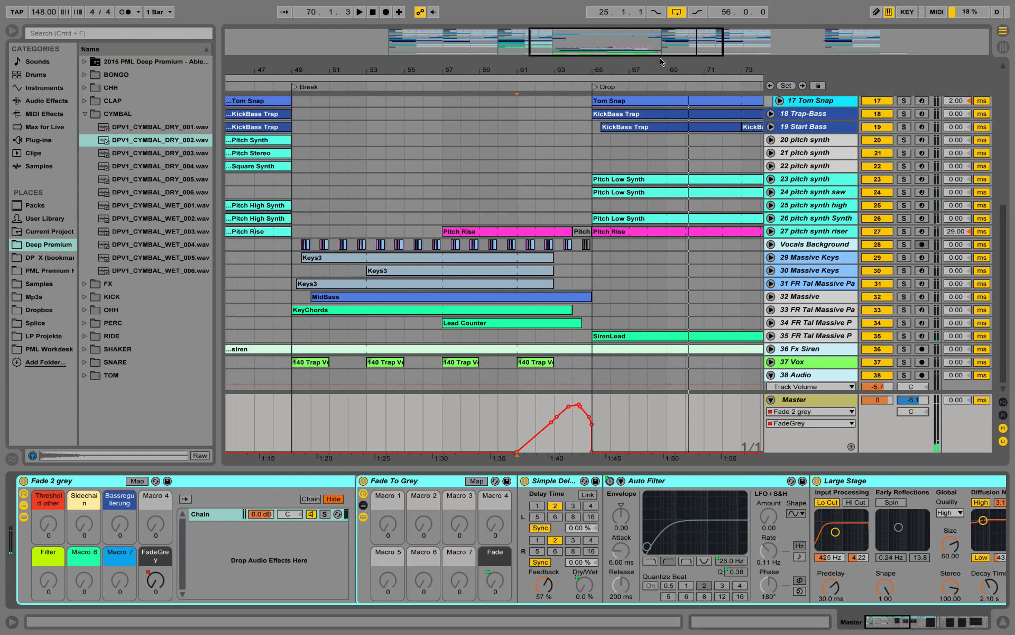
left_click_drag(660, 68, 536, 57)
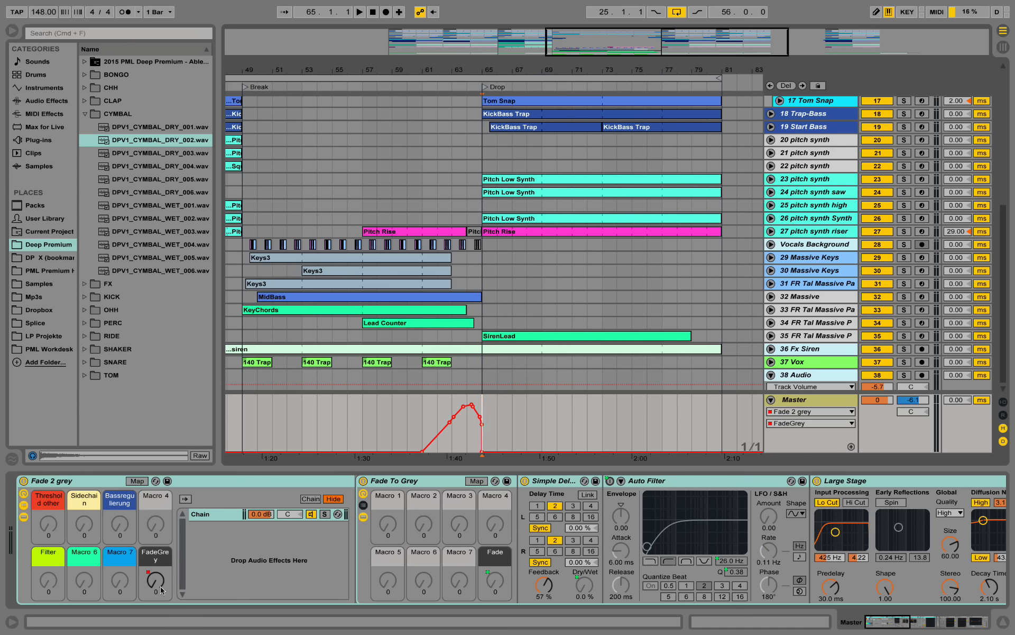
key("space")
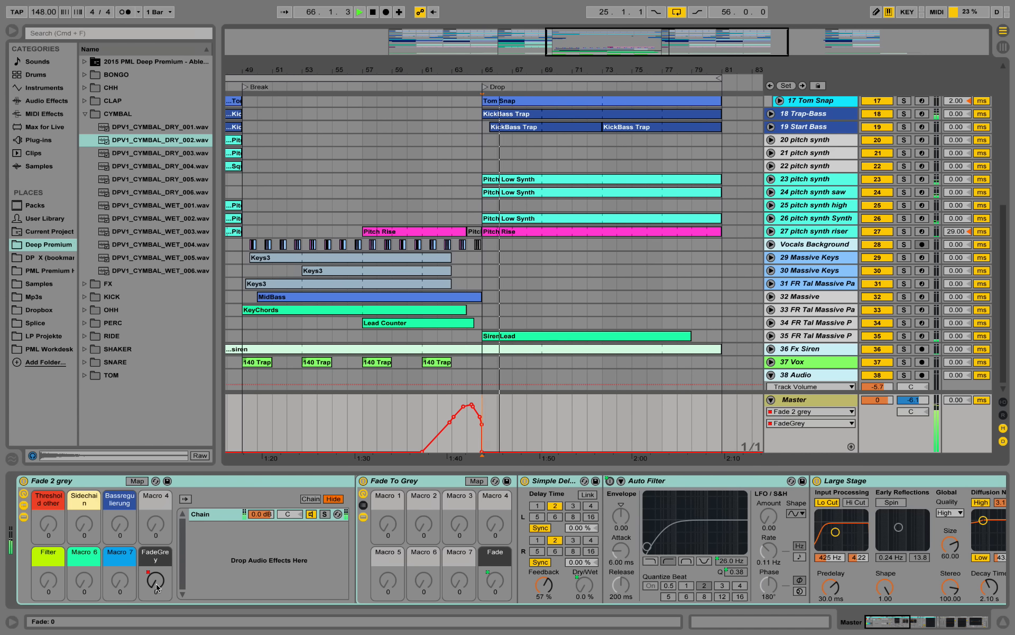
mouse_move(157, 589)
left_mouse_down()
mouse_move(158, 542)
mouse_move(157, 592)
left_mouse_up()
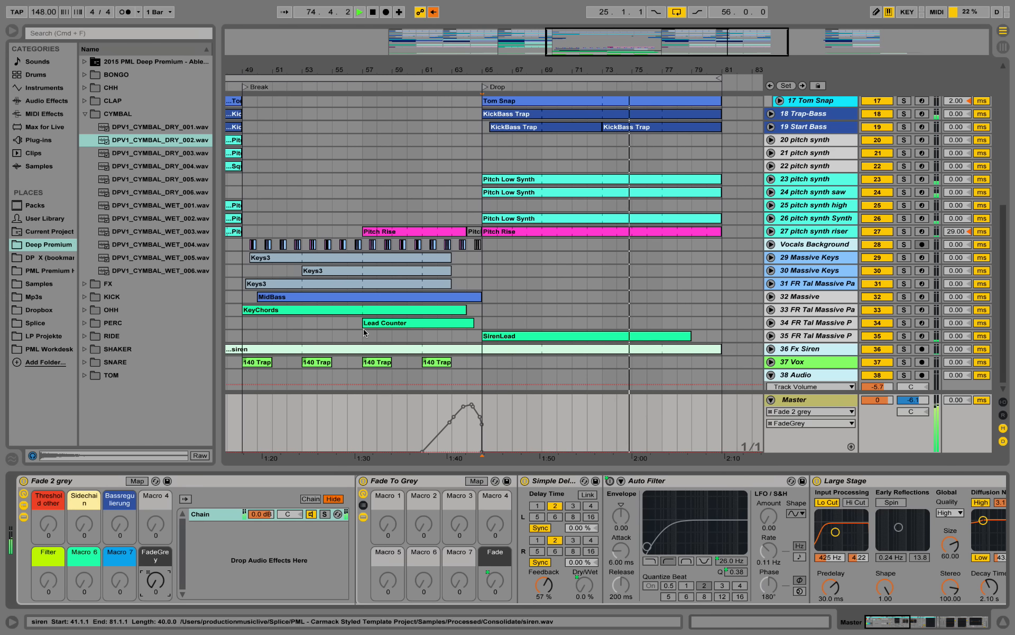
Step: Stop playback, restore the overridden automation, and close the Master track's automation lane and device area
left_click_drag(451, 73, 508, 63)
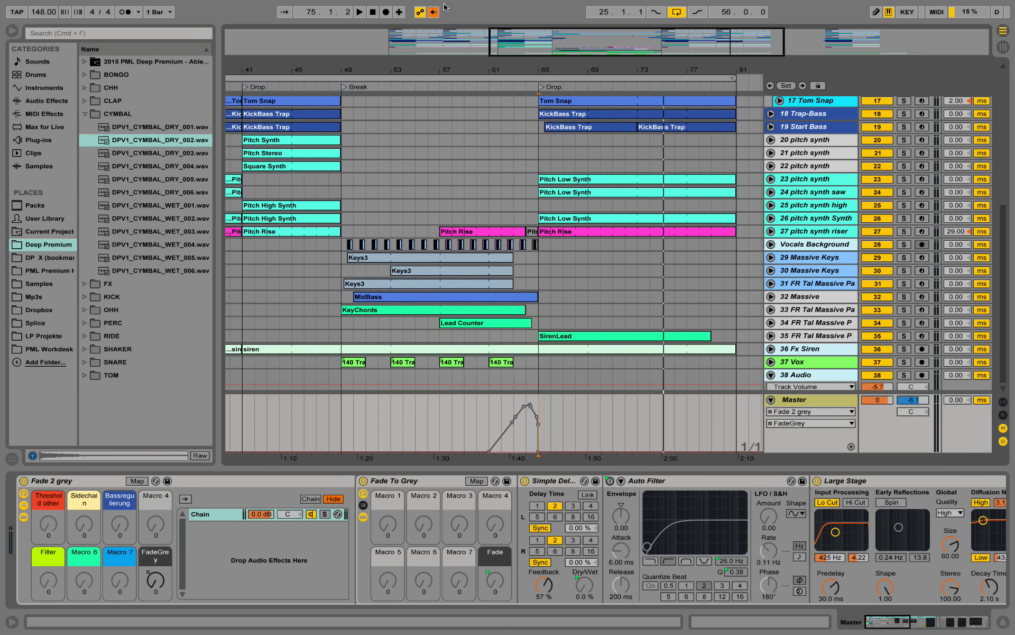
left_click(771, 400)
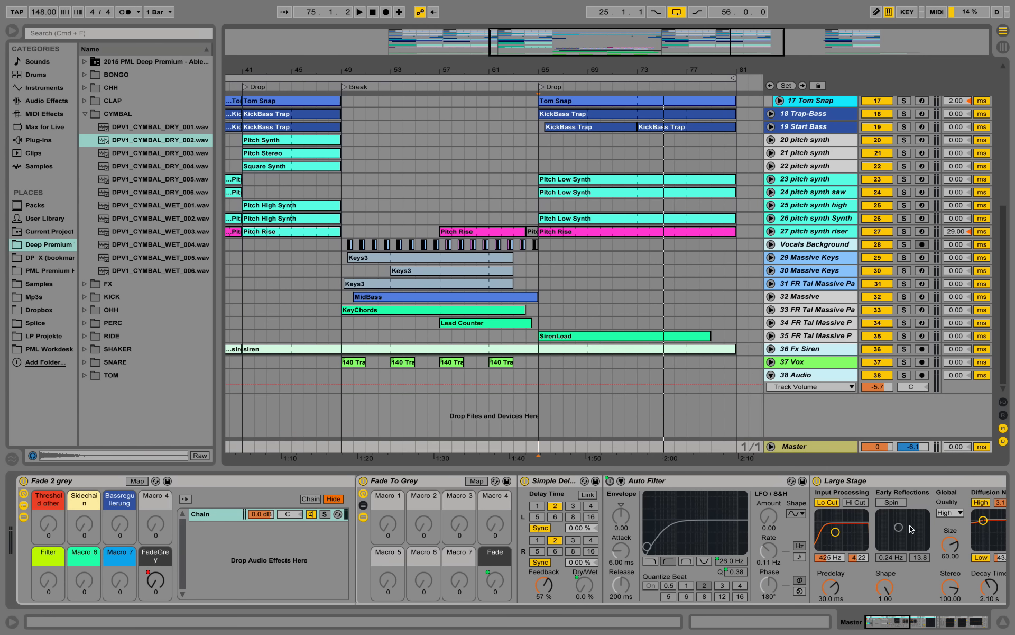
left_click(1004, 623)
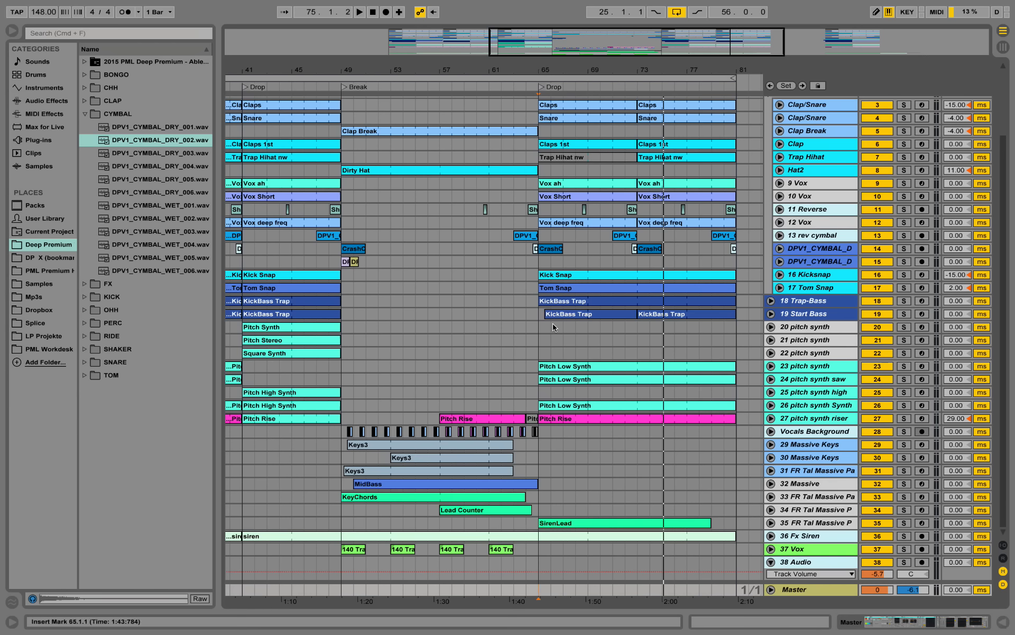
Step: Unfold and solo the Clap Break track and play it from the Break's start at bar 49
left_click_drag(460, 73, 505, 70)
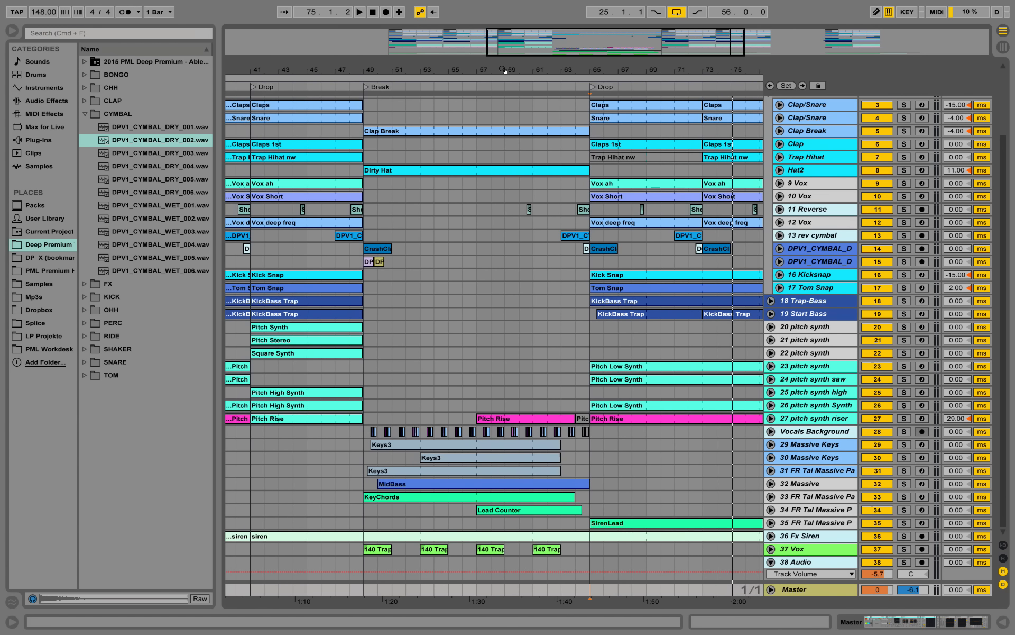
left_click(780, 131)
left_click(366, 146)
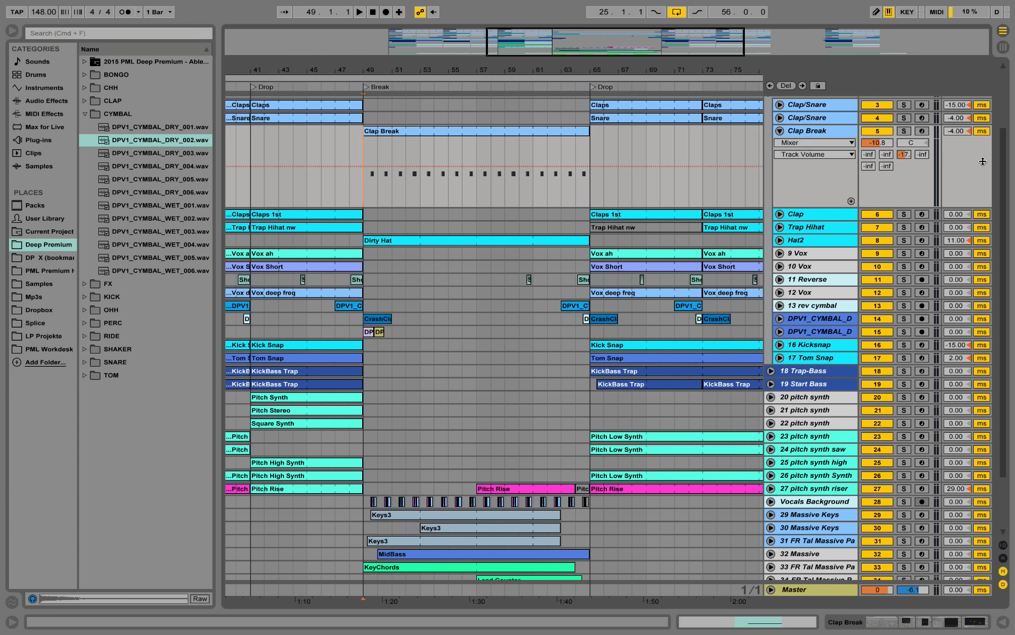
left_click(903, 131)
key("space")
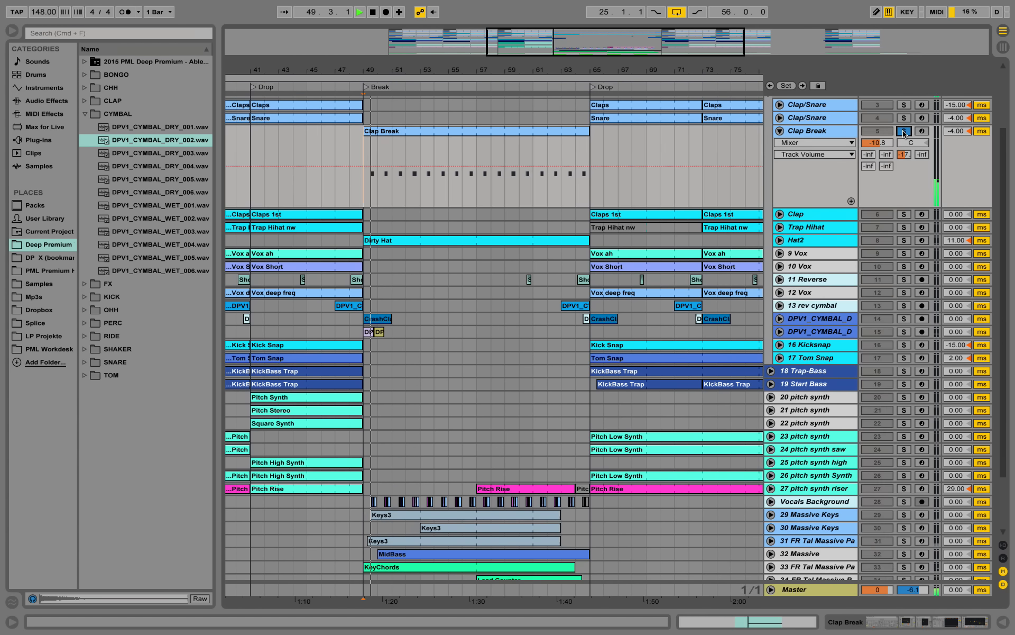
Step: Examine the Clap Break track's device chain during playback, and stop playback
double_click(812, 131)
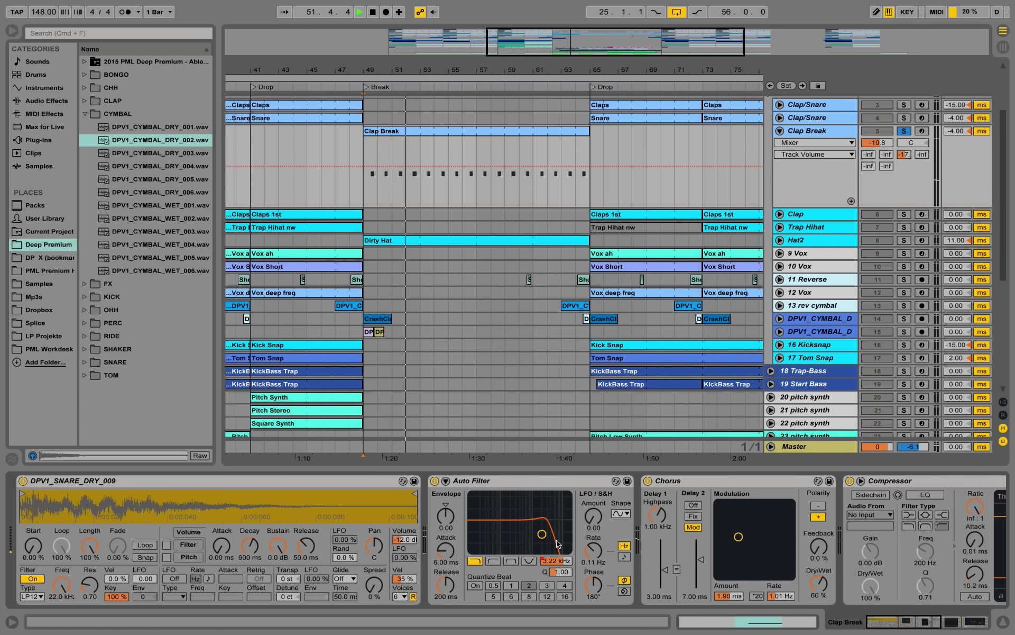
scroll(763, 195, "down", 3)
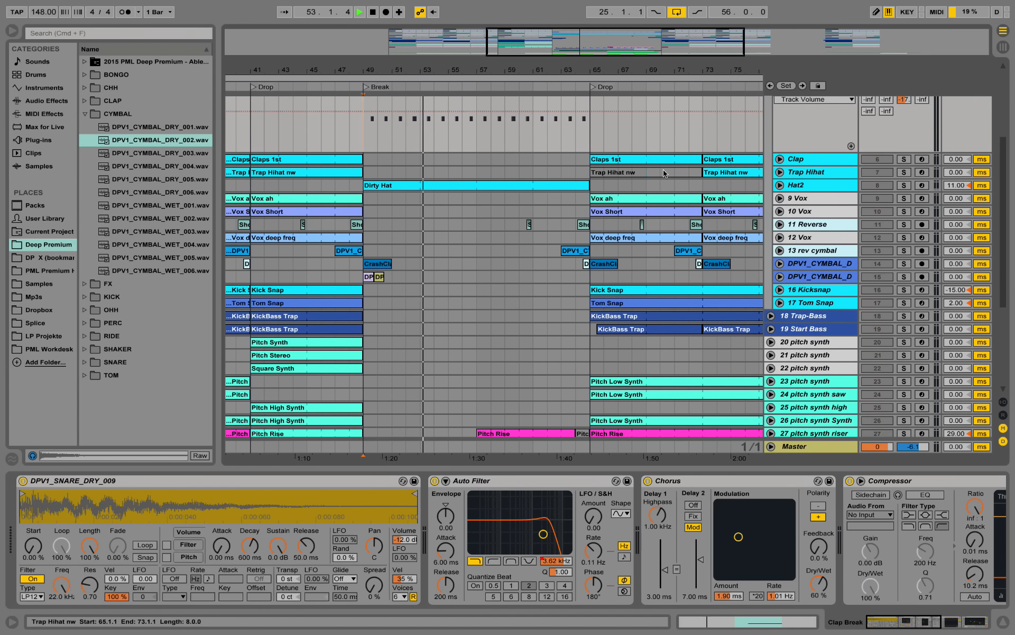
key("space")
Step: Unfold and solo the Hat2 track and play it from bar 49
left_click(780, 185)
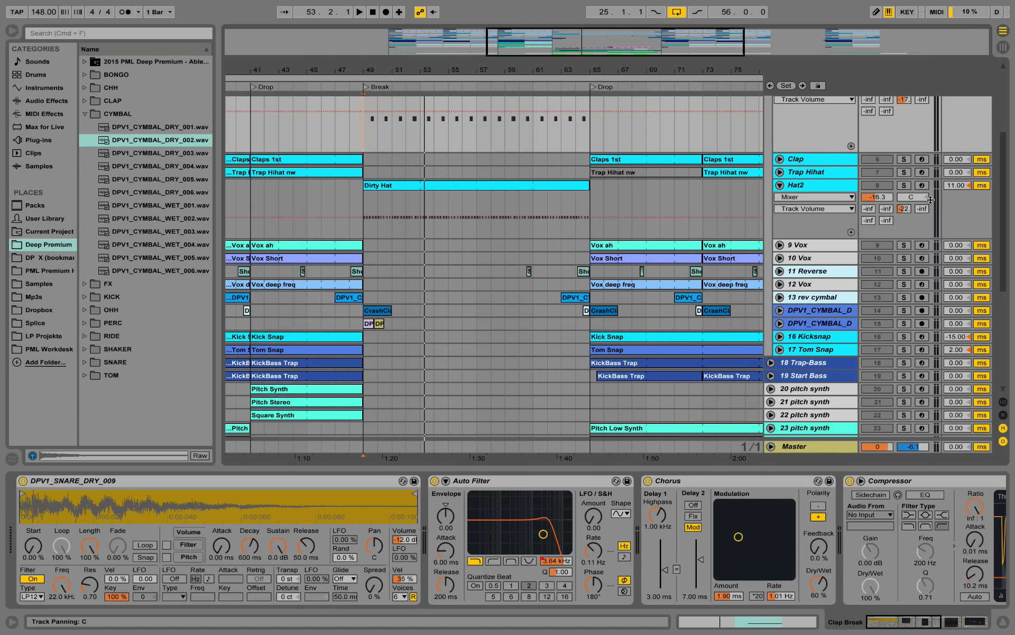
left_click(904, 185)
key("space")
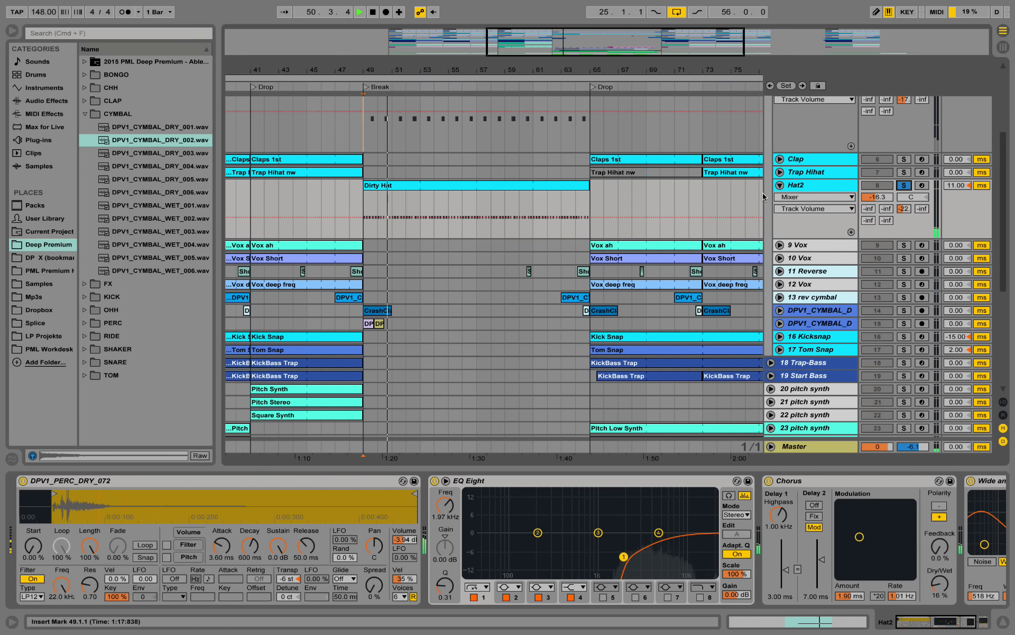
Step: View the notes of the Dirty Hat clip, stop playback and close the clip view
double_click(524, 185)
left_click(522, 364)
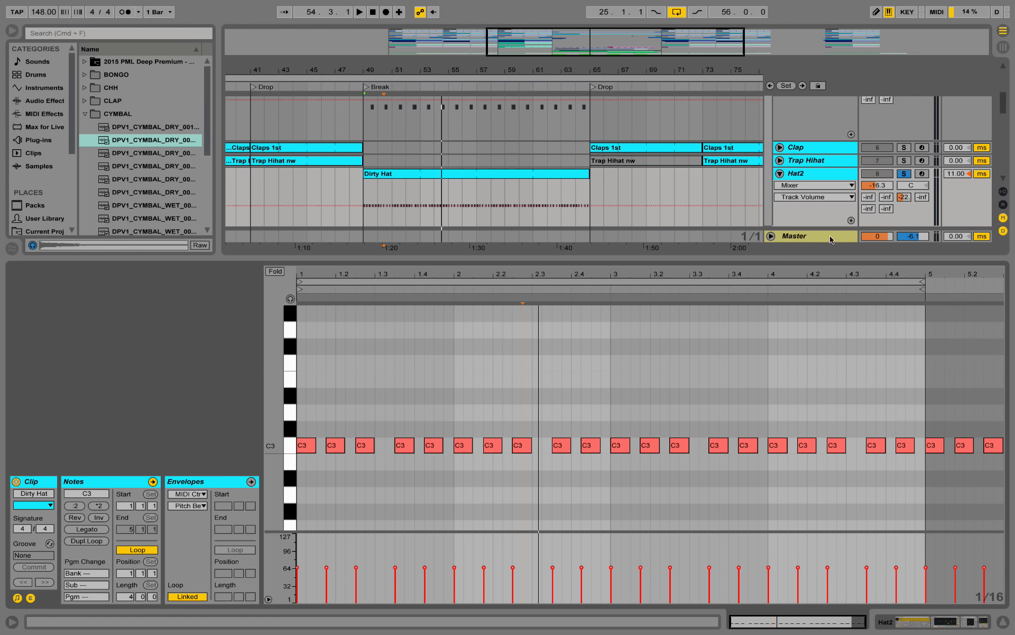
left_click(1004, 623)
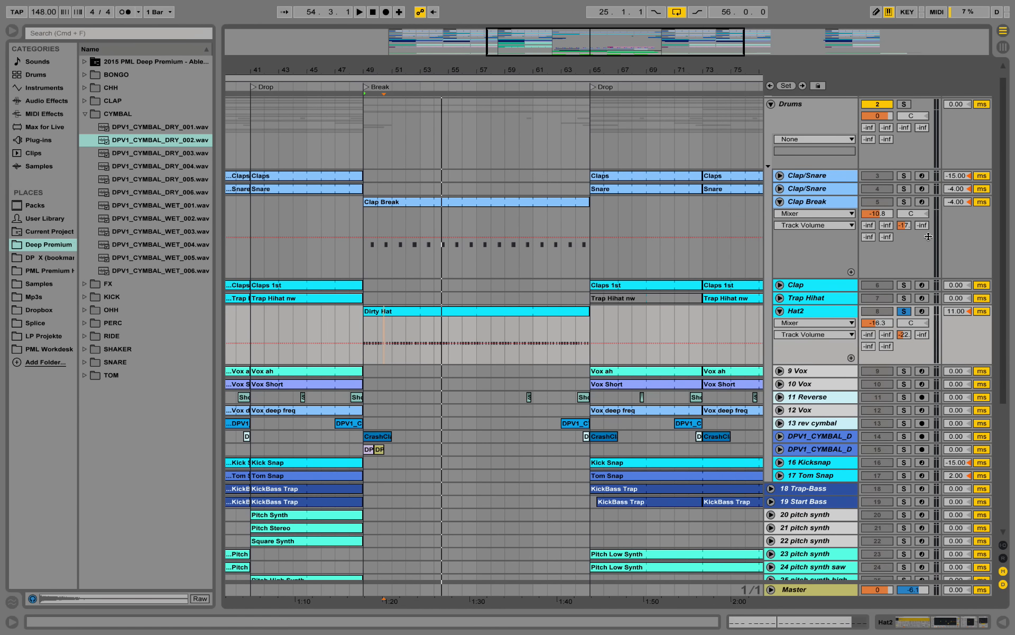
Step: Play the Break from bar 49 with the Clap Break track soloed alongside Hat2
key("space")
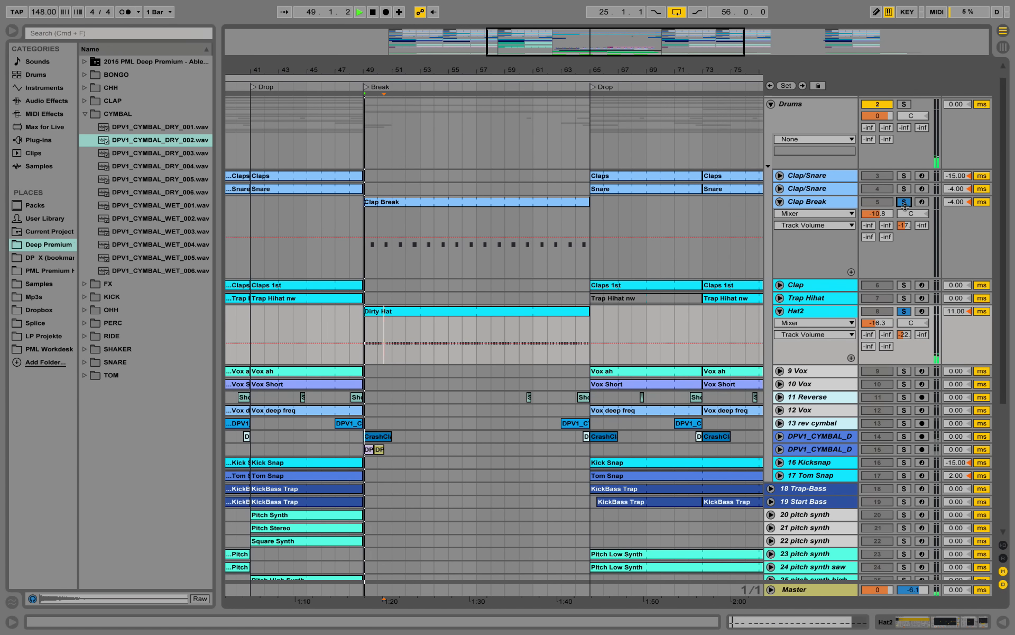
scroll(728, 304, "down", 5)
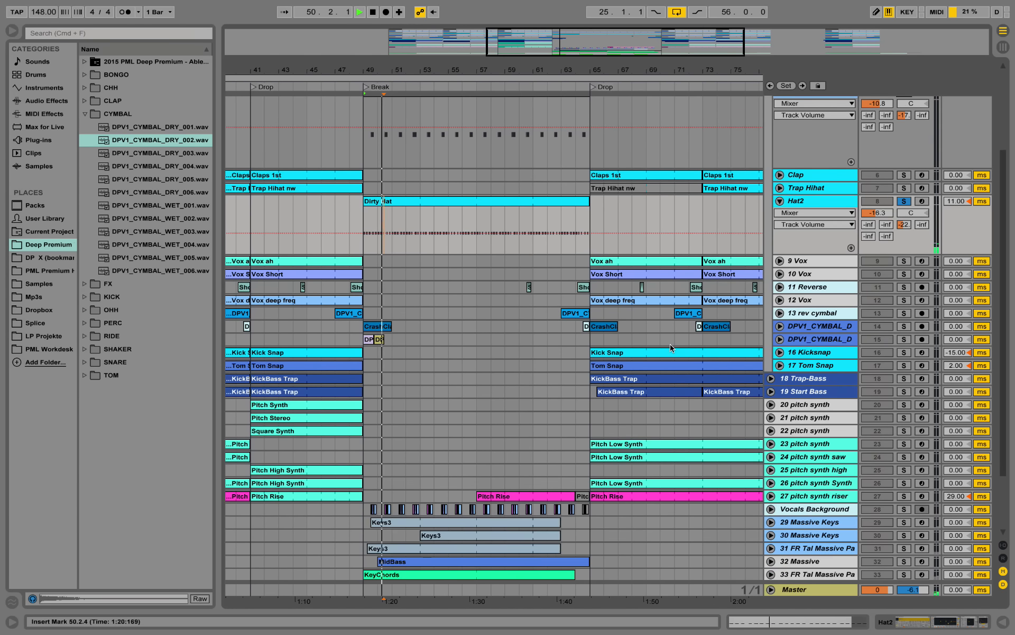
scroll(670, 343, "down", 3)
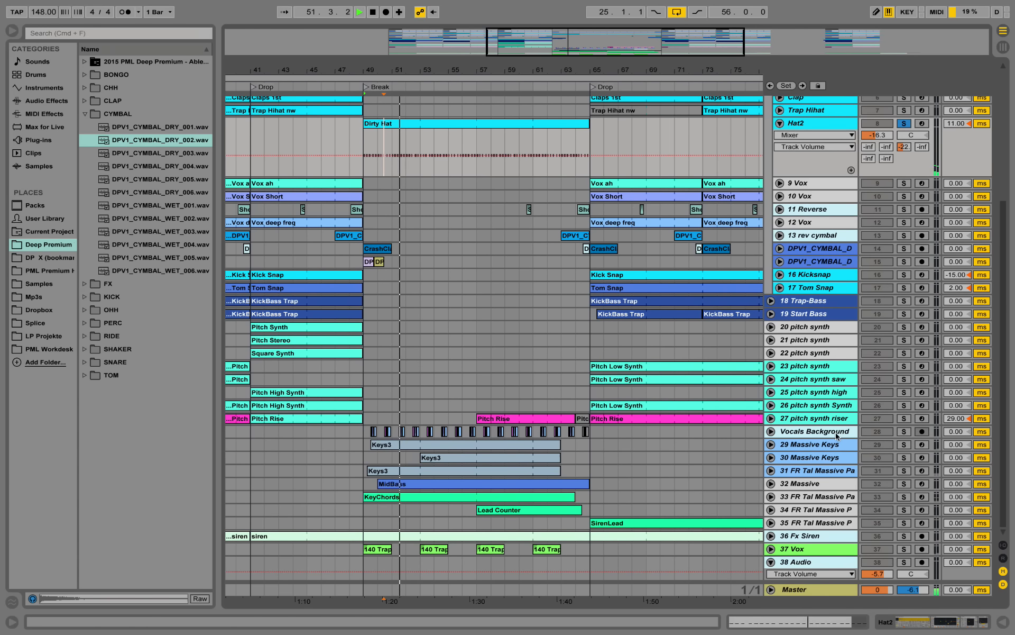
Step: Add the Vocals Background track to the solo, unfold it, and select its vocal clip in bar 55
left_click(903, 432)
left_click(774, 431)
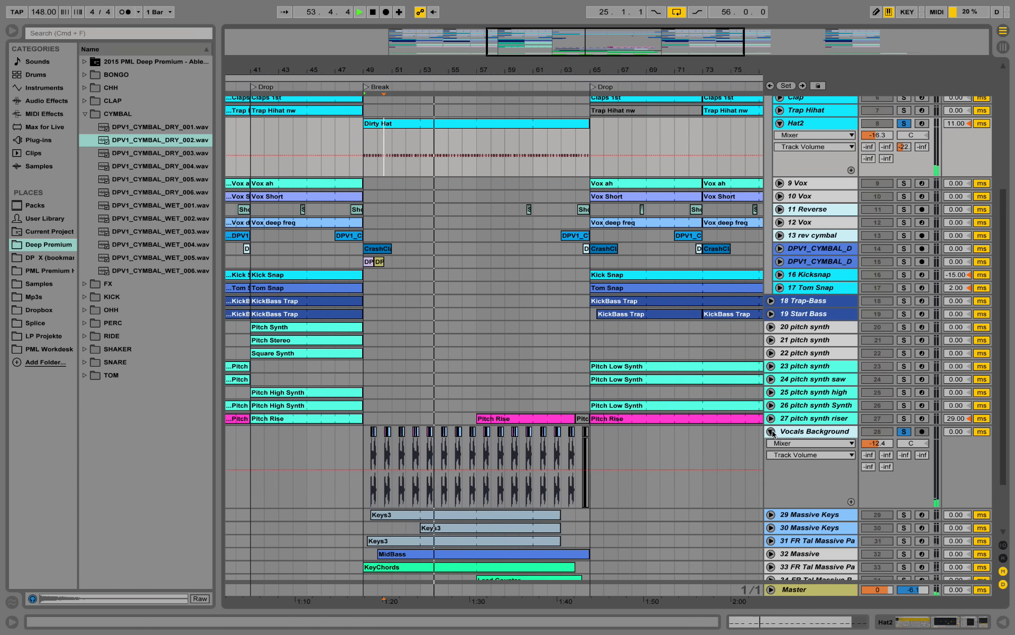
mouse_move(416, 69)
left_mouse_down()
mouse_move(416, 119)
mouse_move(416, 85)
left_mouse_up()
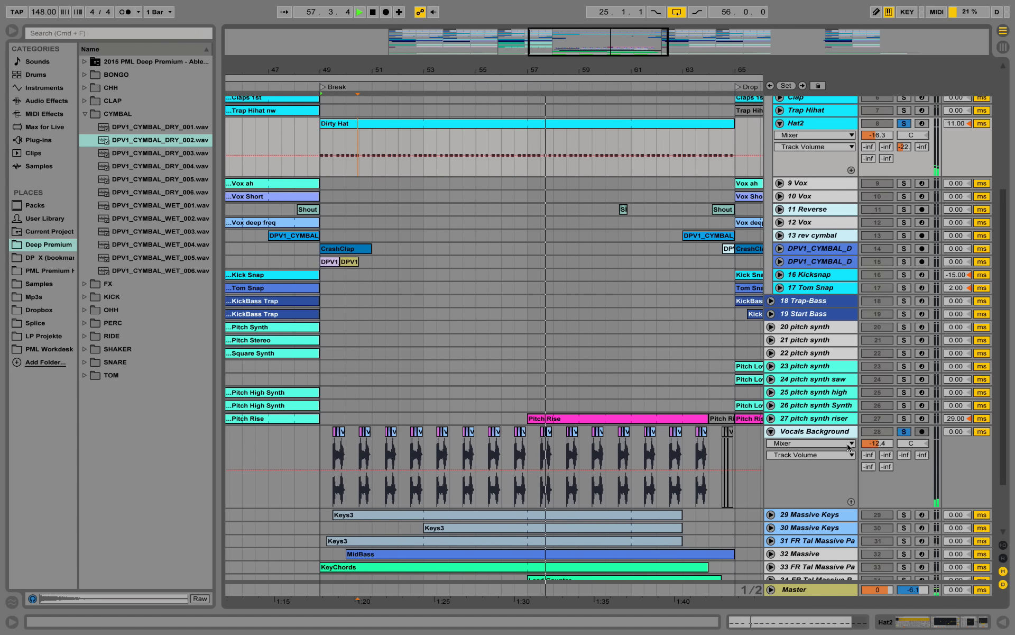
key("space")
left_click(491, 435)
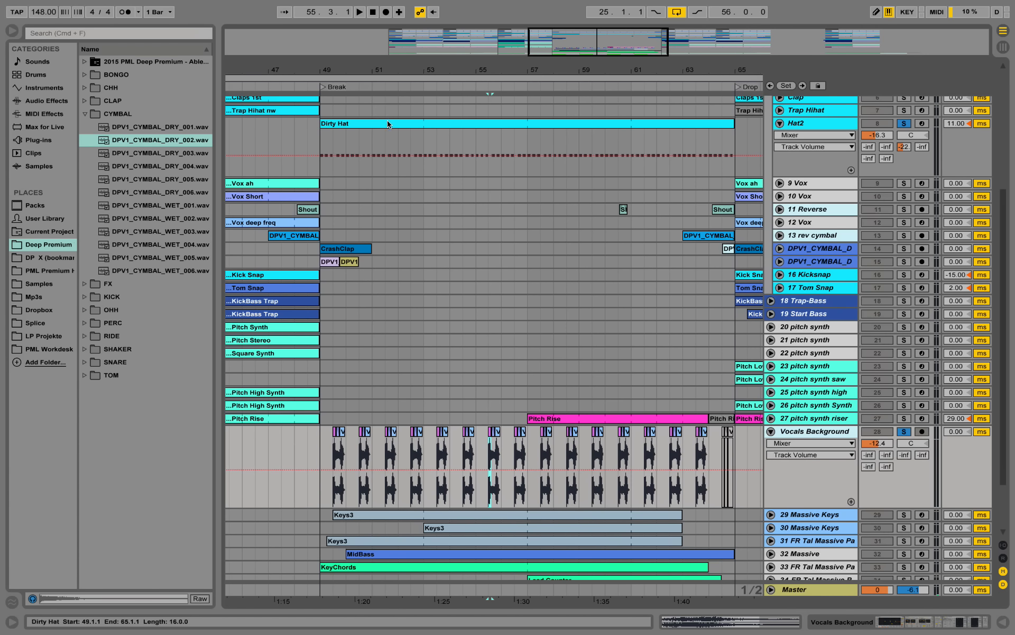
Step: Play the background vocals from bar 53 in the full mix and in solo, stop playback, and show the track's devices
left_click(903, 428)
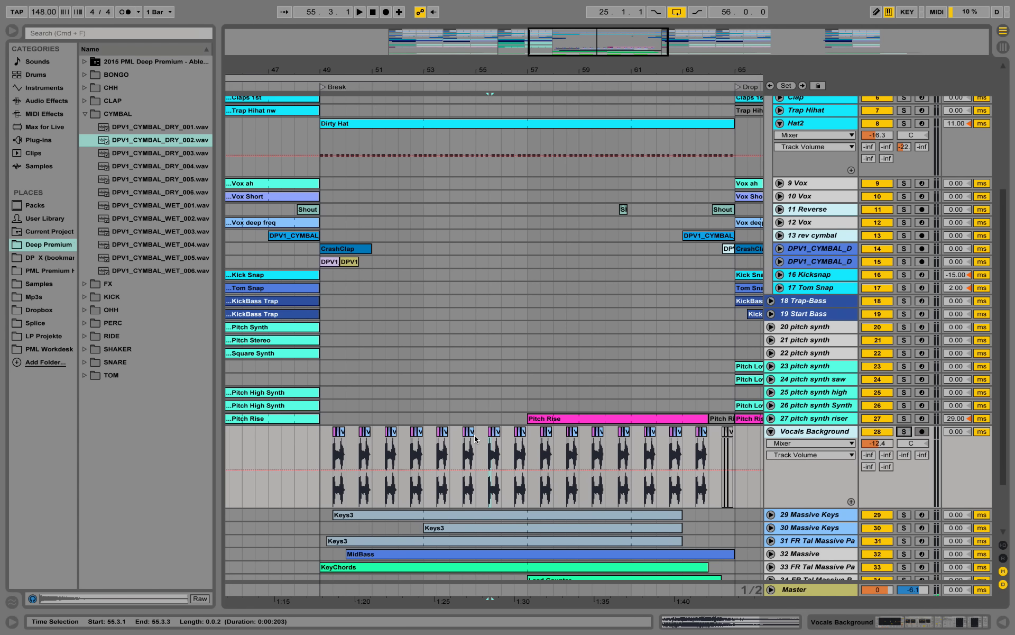
left_click(441, 436)
key("space")
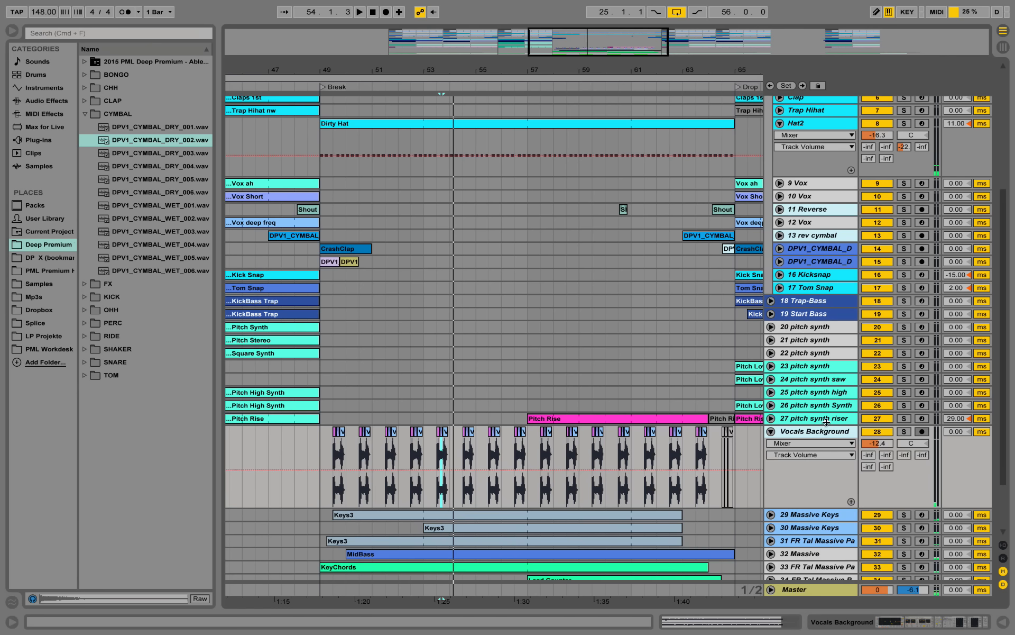
left_click(903, 431)
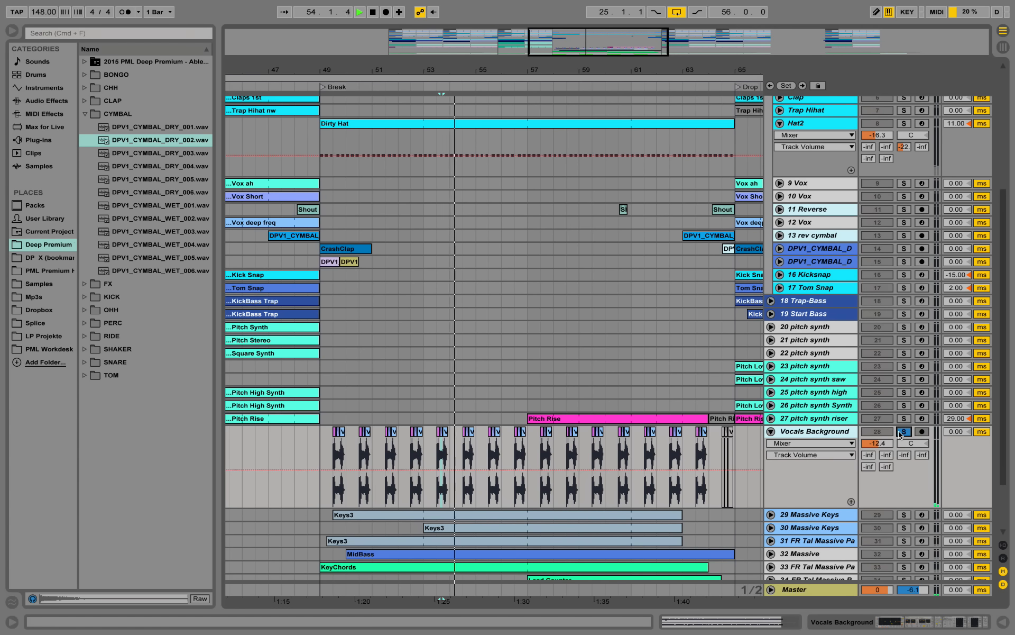
key("space")
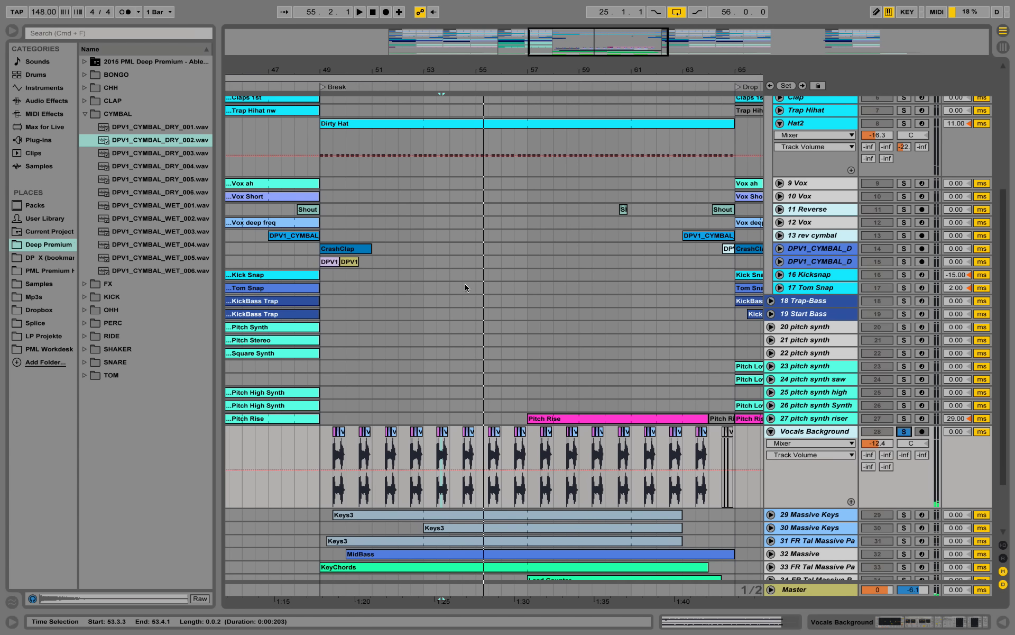
scroll(465, 296, "down", 3)
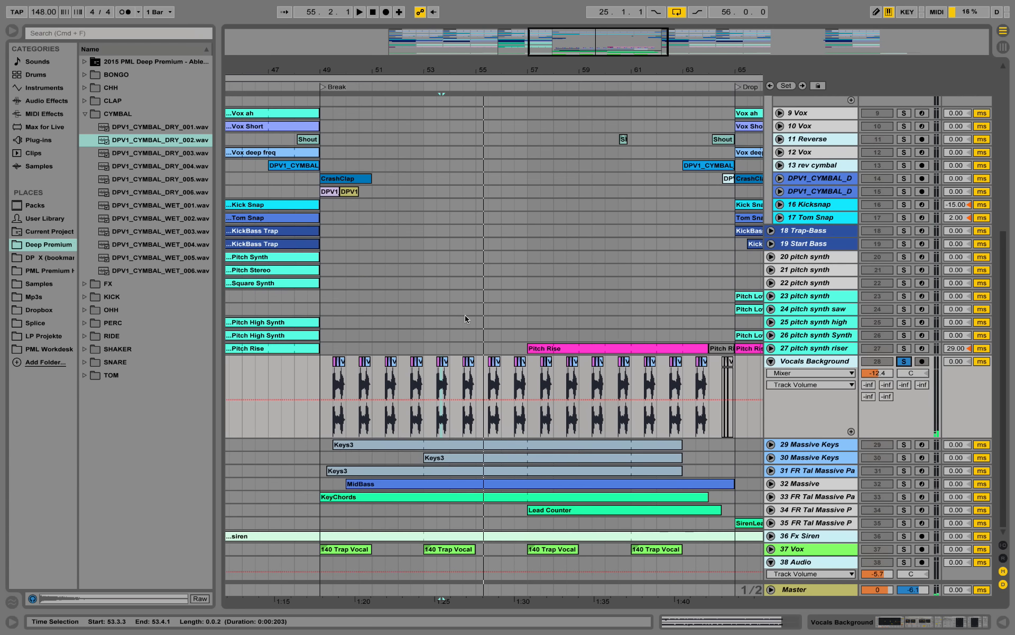
double_click(827, 362)
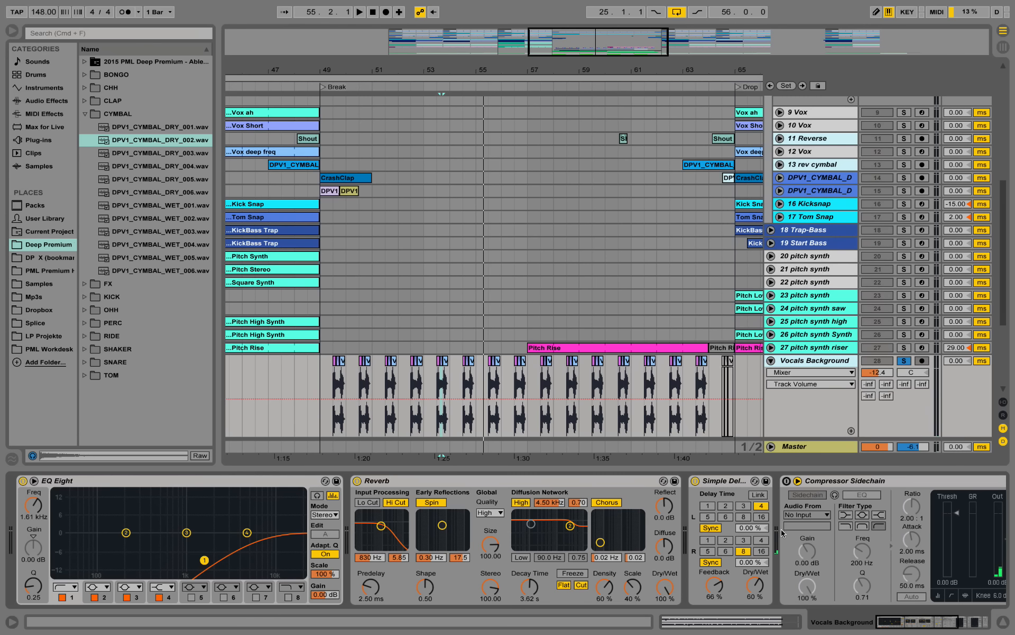
Step: Unfold the 37 Vox track, solo it instead of Vocals Background, and play it from bar 49
scroll(728, 426, "down", 6)
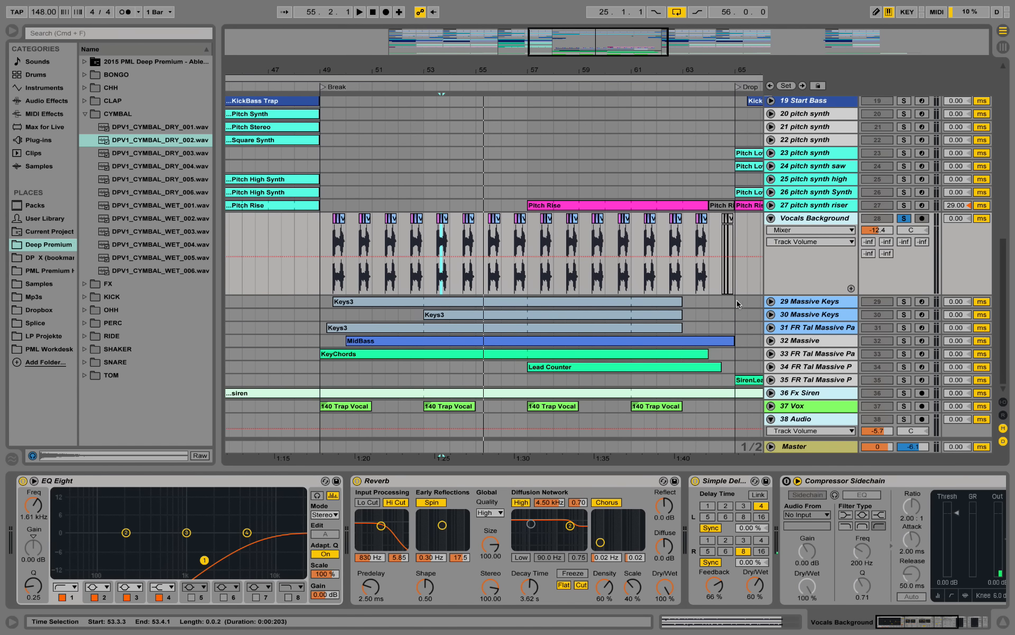
left_click(770, 405)
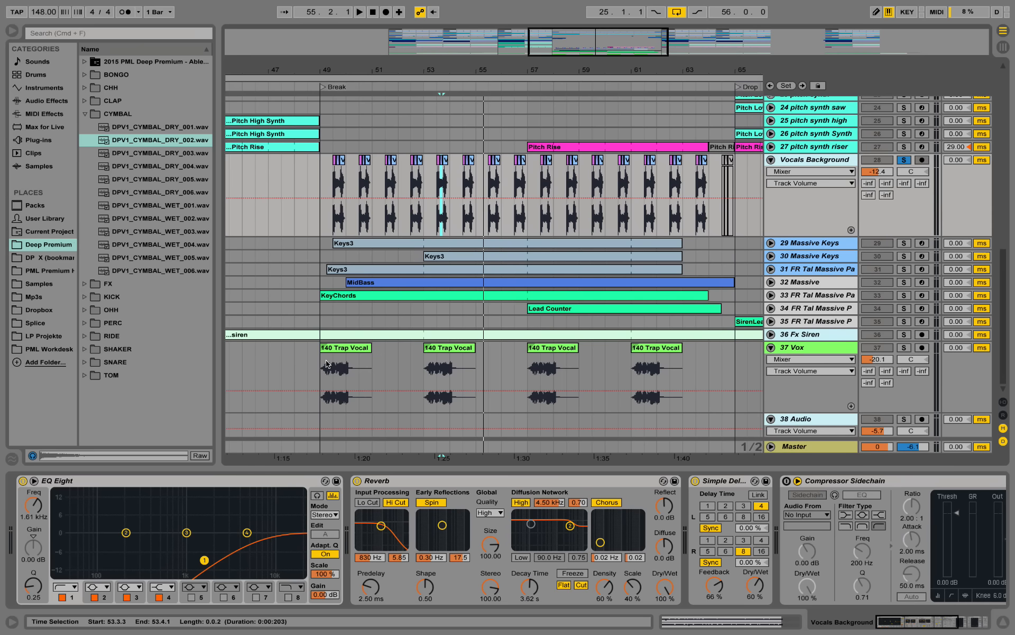
left_click(325, 364)
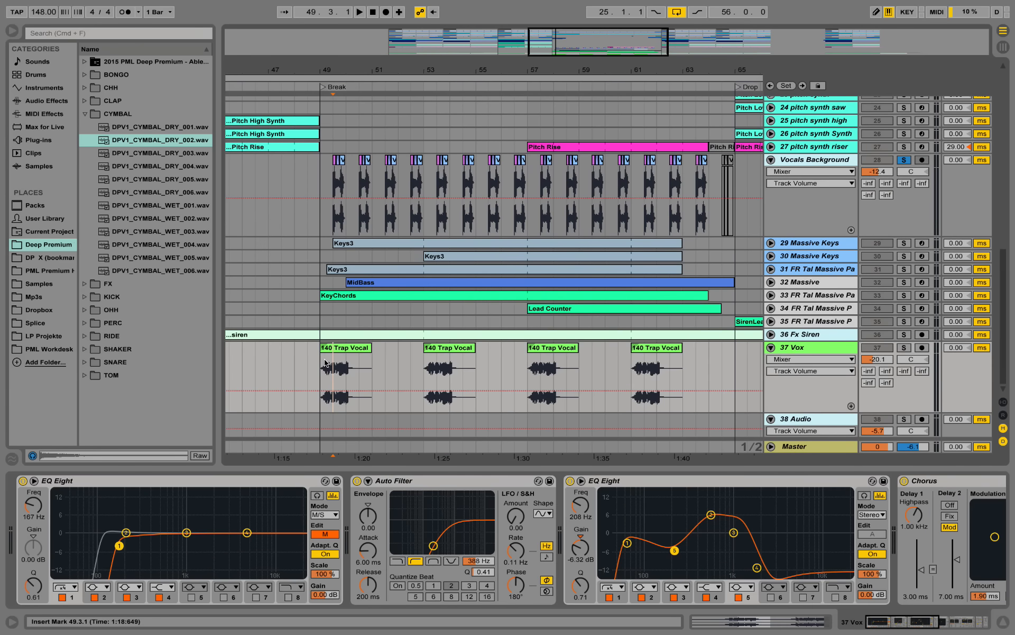
left_click(905, 348)
key("space")
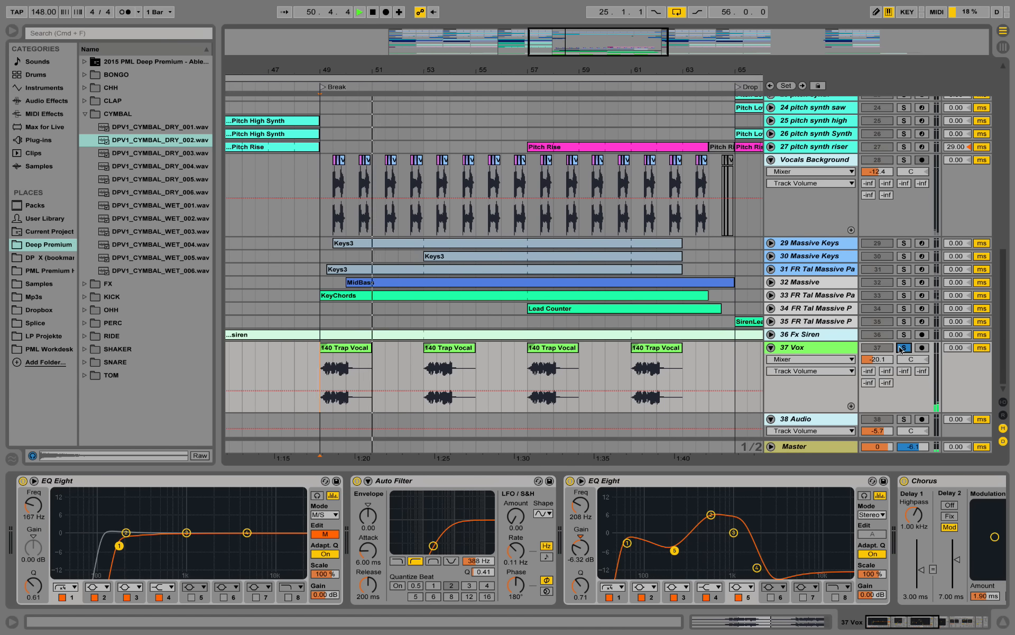
Step: Set the insert mark at bar 53 and look through the 37 Vox device chain, ending the track's solo
left_click(425, 362)
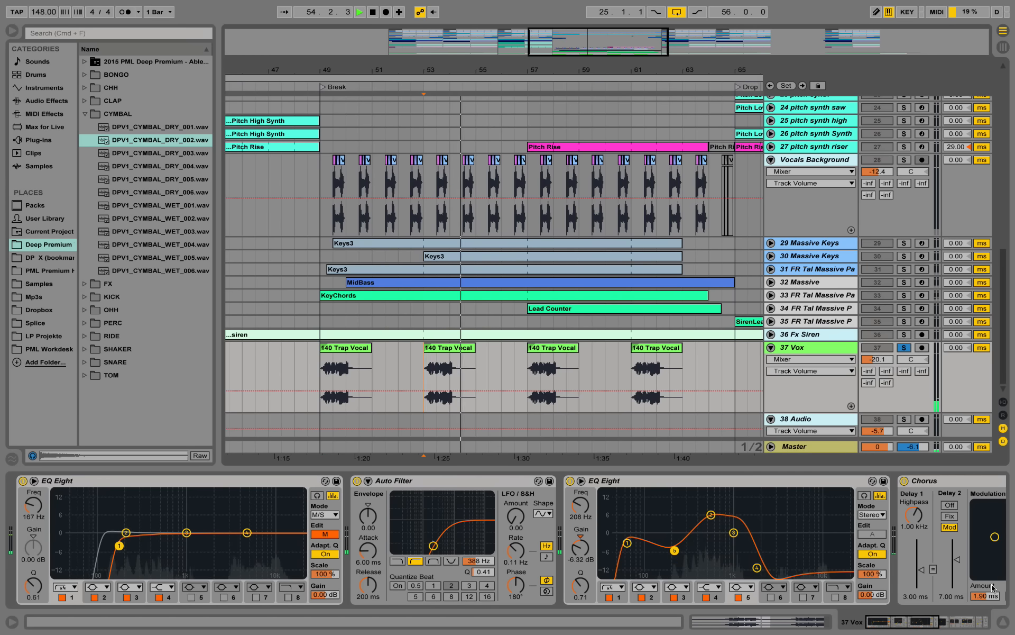
left_click_drag(927, 625, 890, 624)
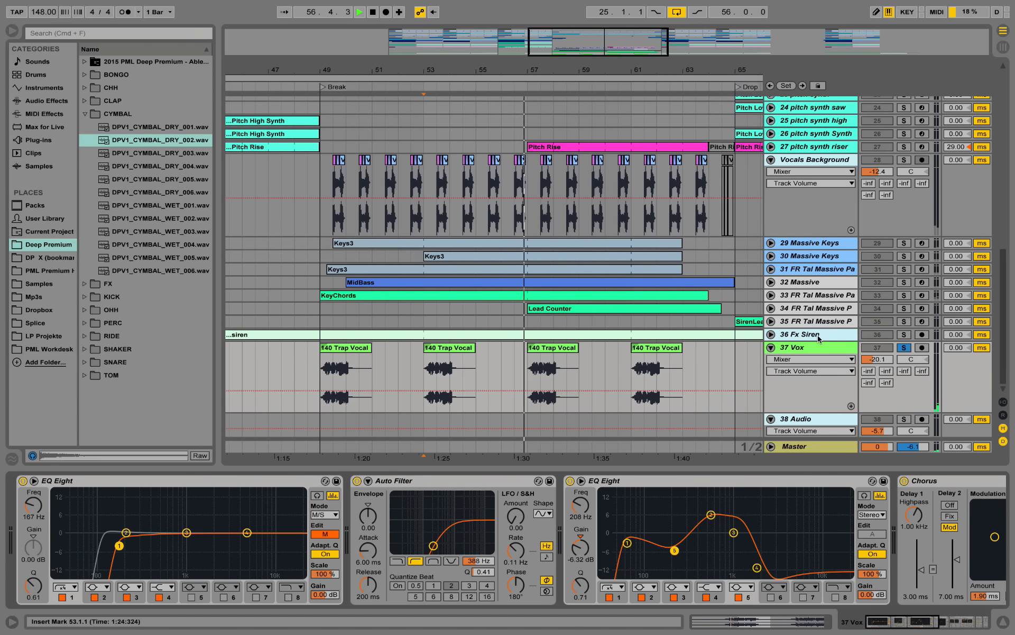
left_click(904, 347)
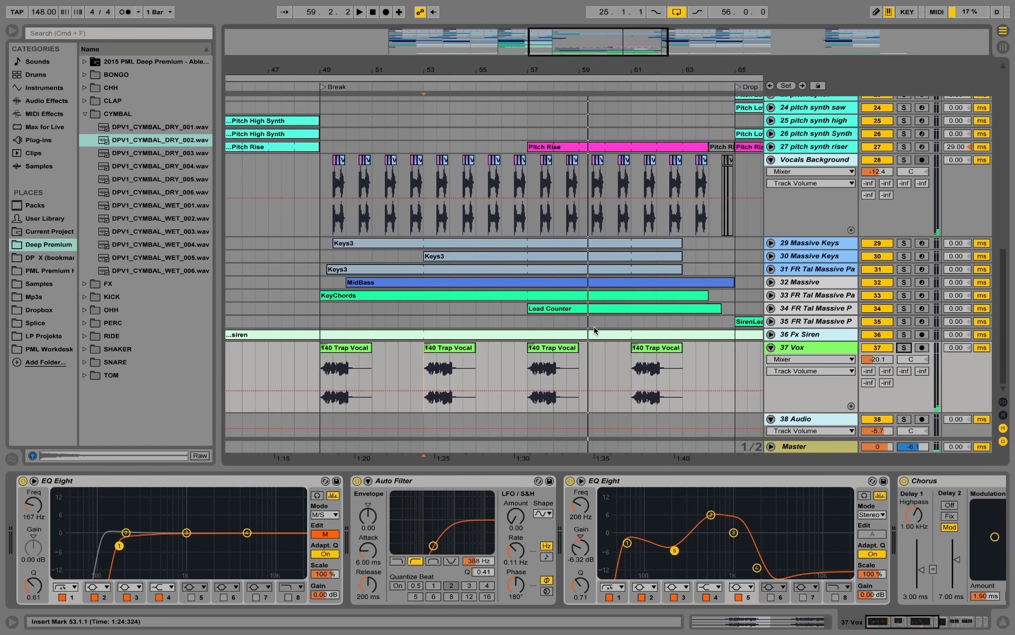
Step: Unfold and solo the 33 FR Tal Massive Pad track and play its KeyChords clip from bar 49
scroll(695, 297, "up", 2)
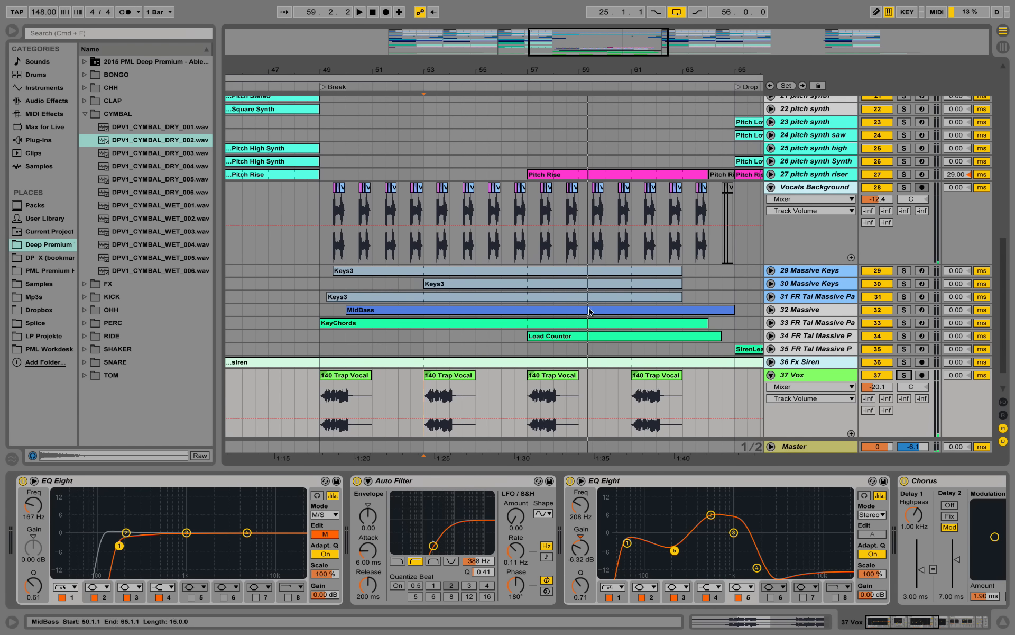
left_click(771, 322)
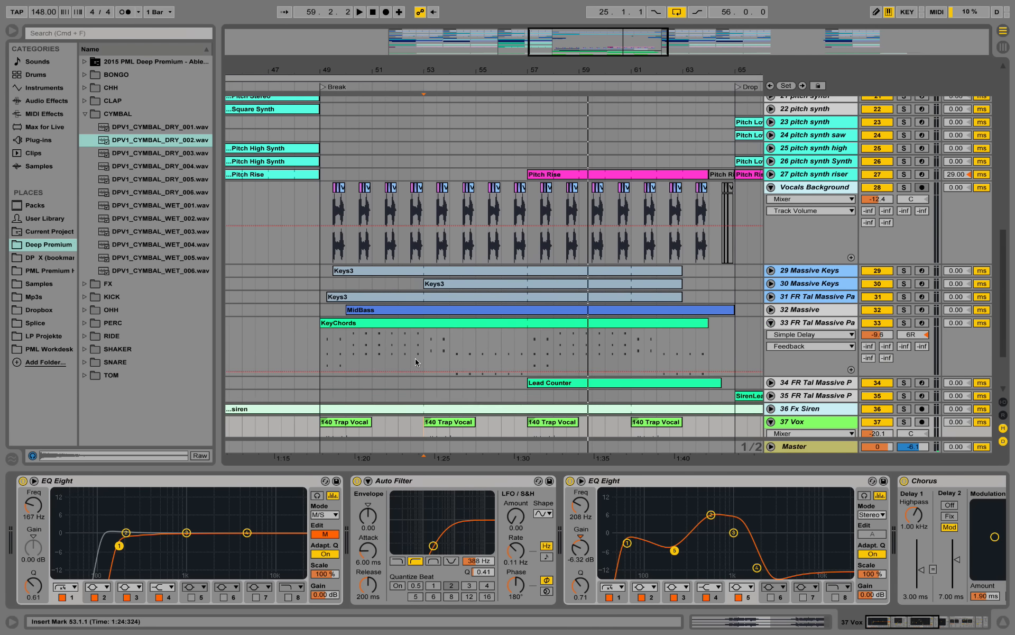
left_click(326, 343)
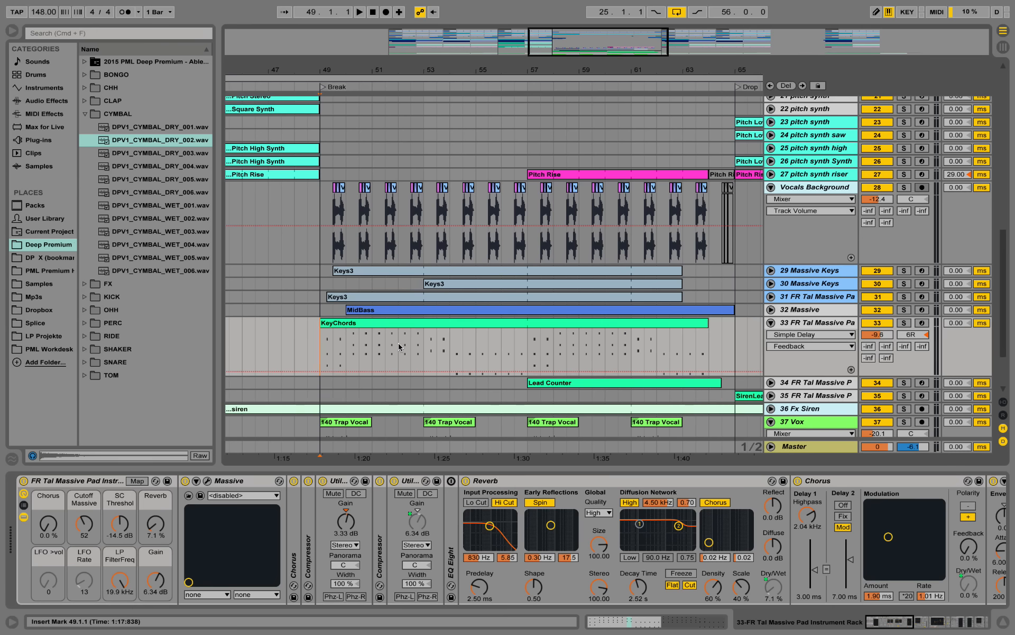
left_click(904, 323)
key("space")
Step: Open the notes of the KeyChords clip and examine the chords in its first eight bars at closer zoom
double_click(607, 330)
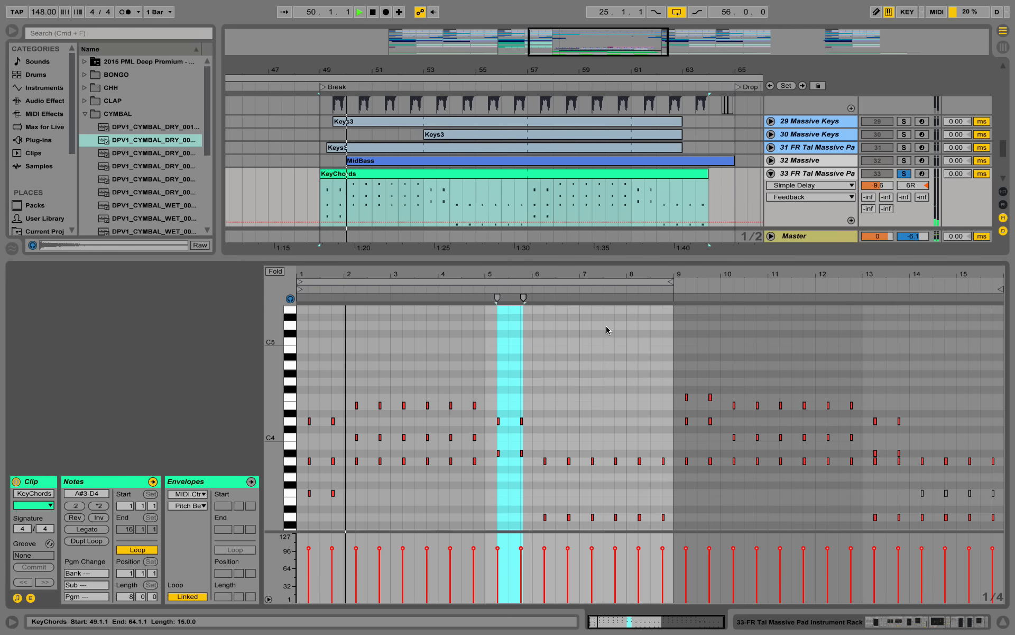
left_click_drag(269, 421, 361, 326)
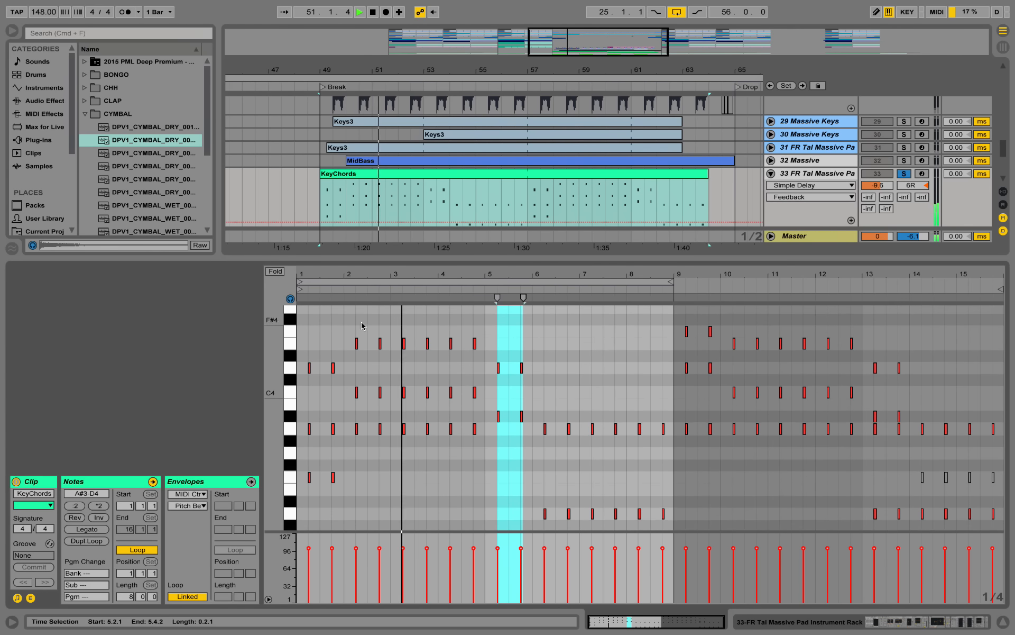
mouse_move(388, 276)
left_mouse_down()
mouse_move(391, 298)
mouse_move(567, 338)
mouse_move(458, 303)
left_mouse_up()
left_click(637, 386)
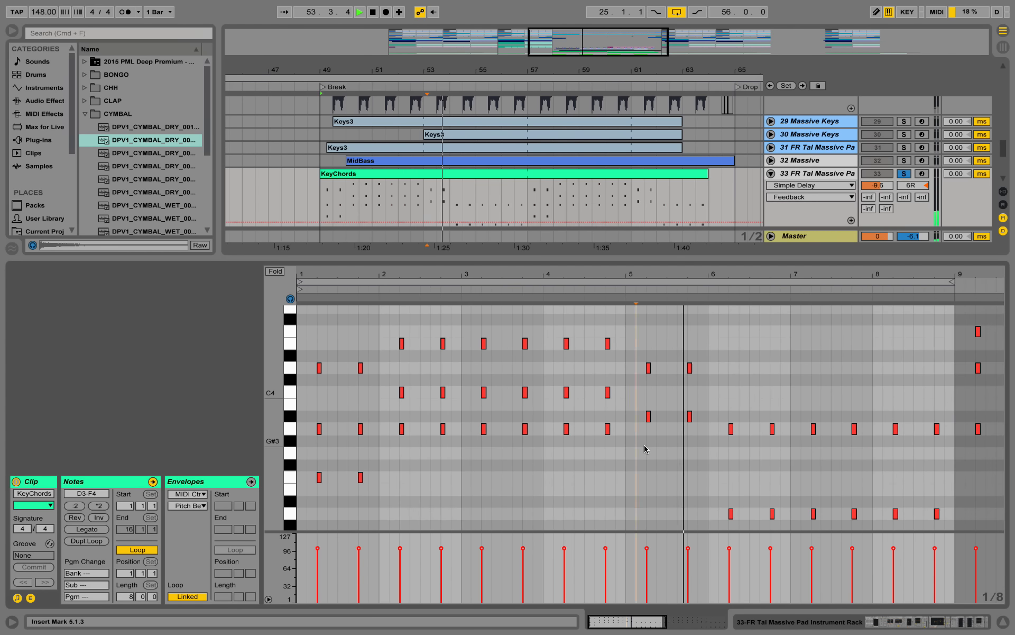
scroll(670, 447, "down", 2)
scroll(671, 446, "up", 2)
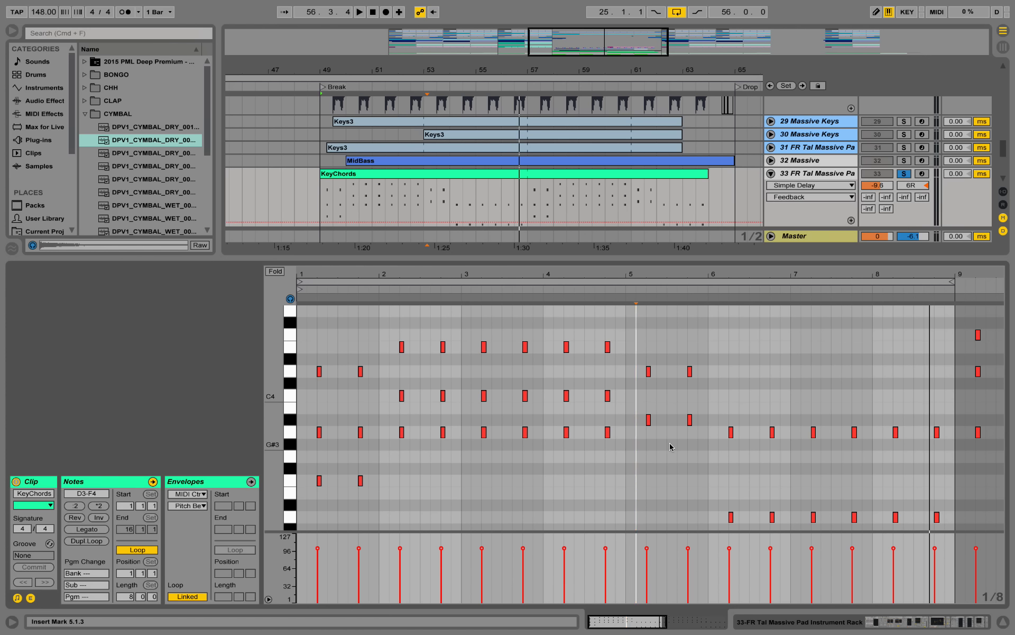
Step: View the pad track's device chain with the Massive plug-in window open, and close that window after checking the effects
key("super+alt+l")
key("super+alt+l")
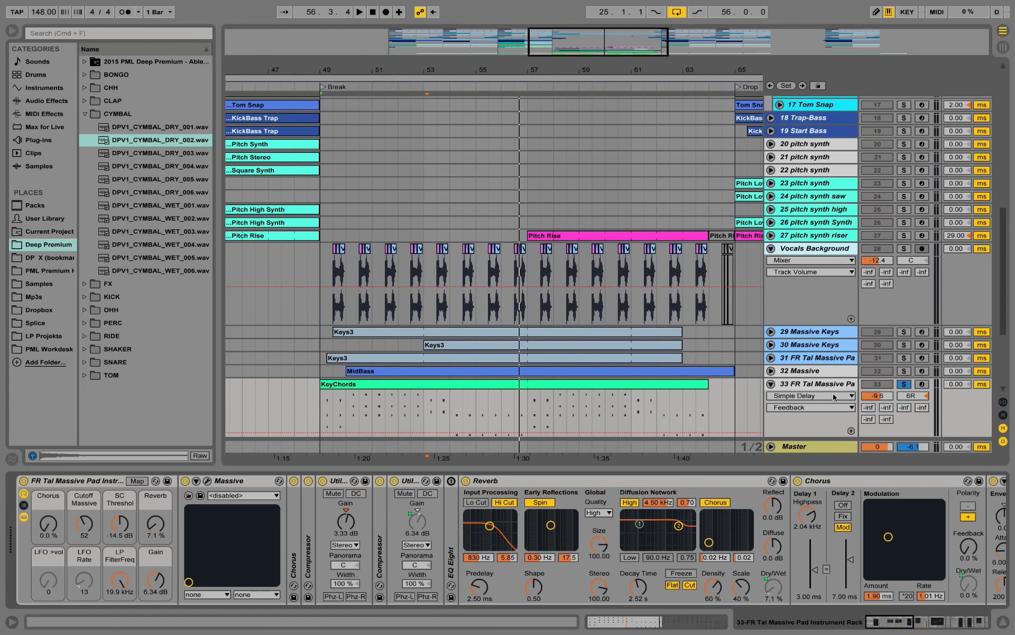
left_click(209, 482)
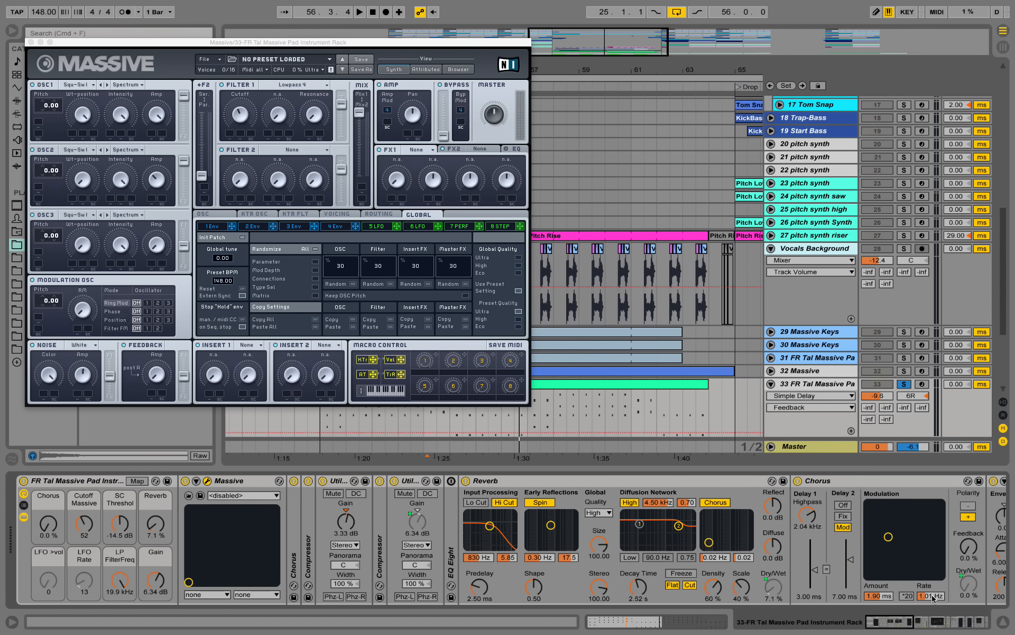
left_click_drag(903, 621, 955, 624)
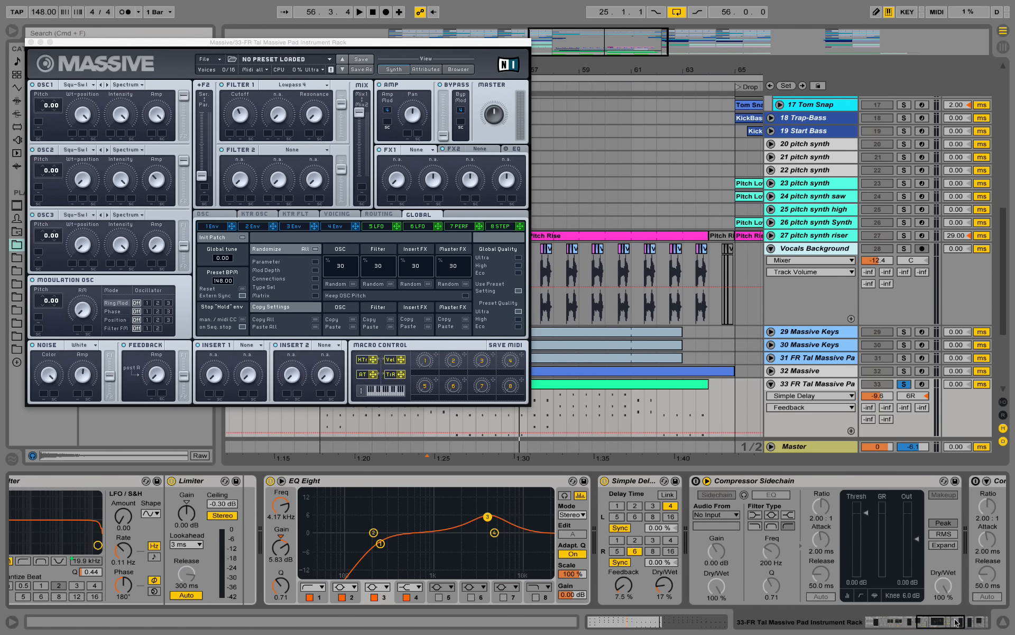
left_click_drag(948, 623, 926, 623)
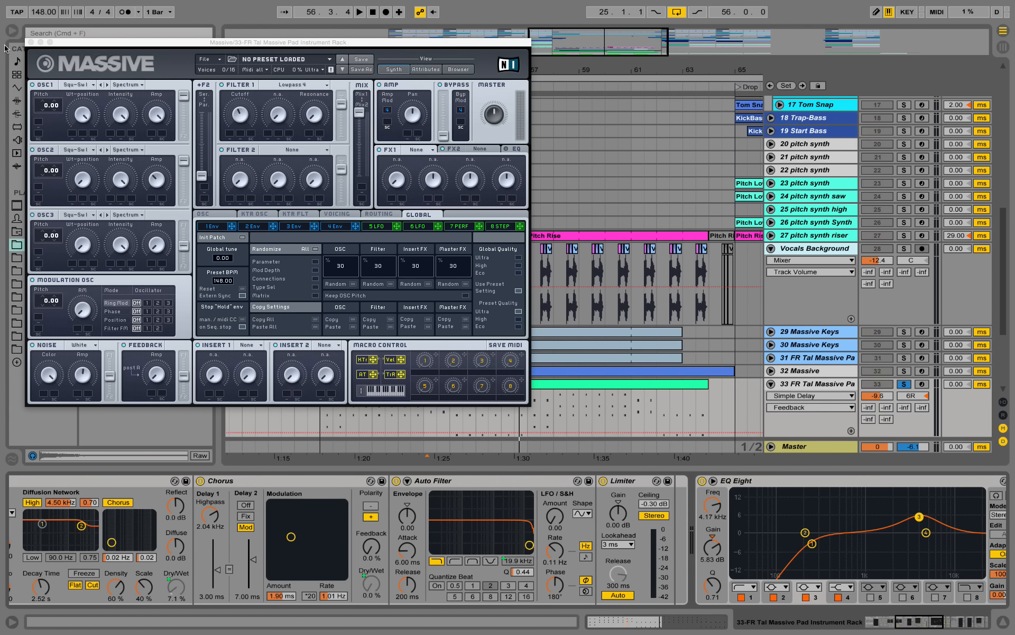
left_click(30, 42)
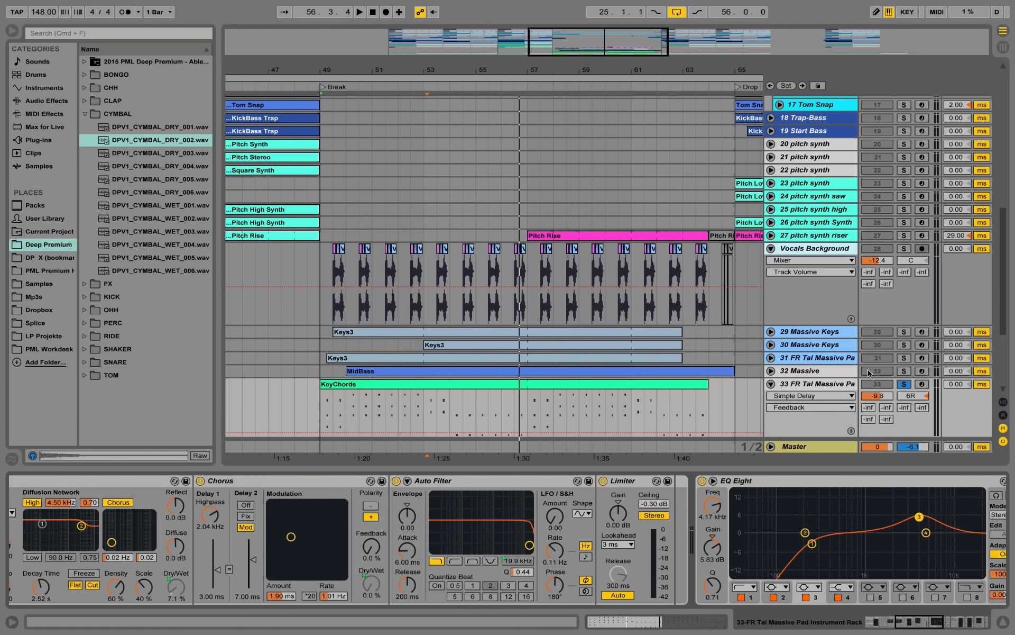
Step: Switch the solo from the pad to the 32 Massive track, unfold it, and play its MidBass clip from position 50.3.1
key("space")
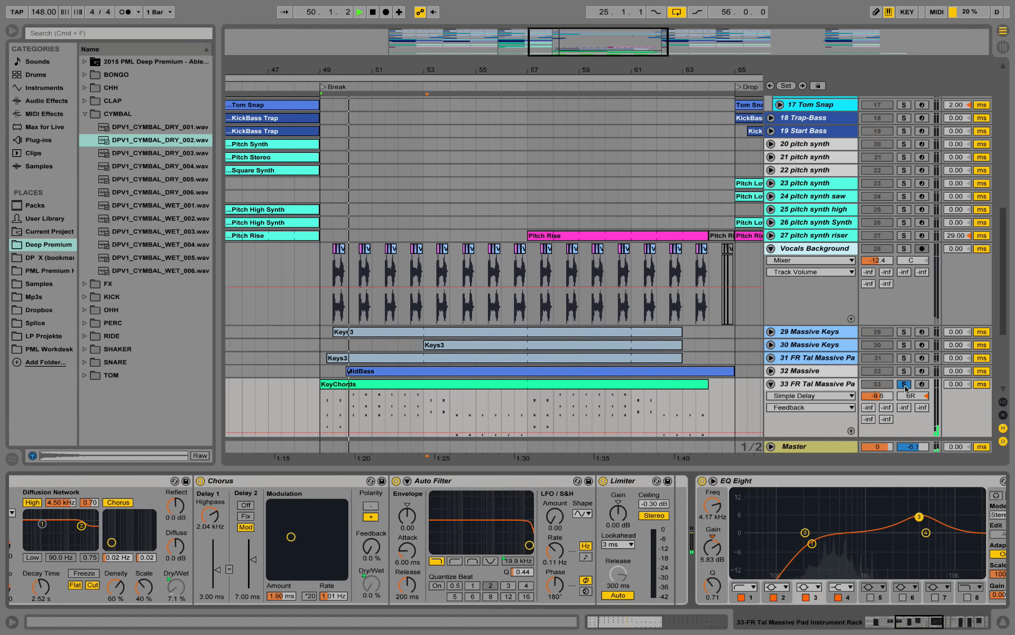
scroll(905, 389, "down", 3)
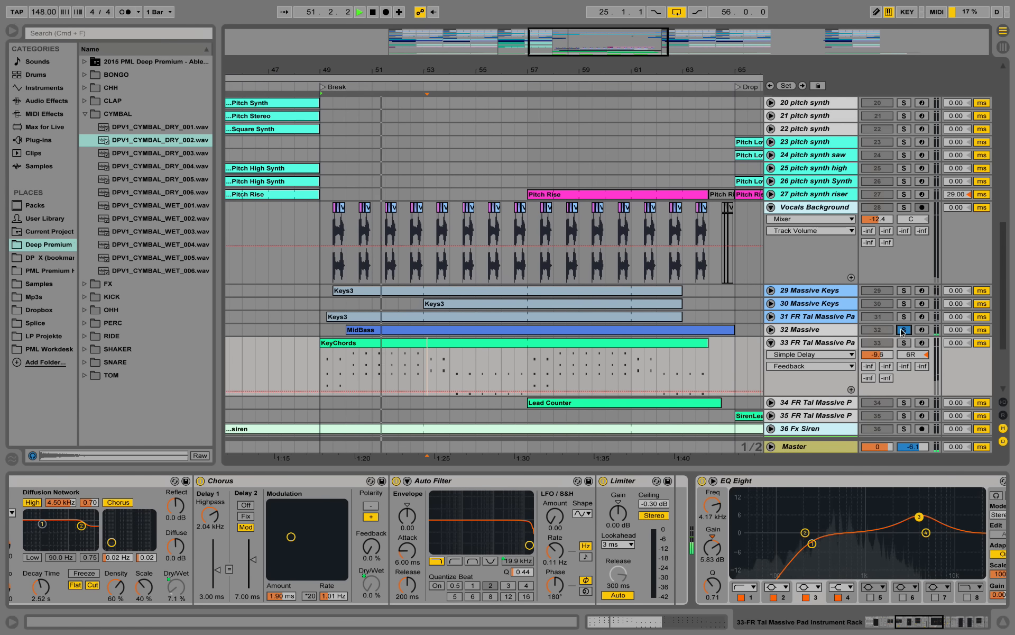
left_click(903, 330)
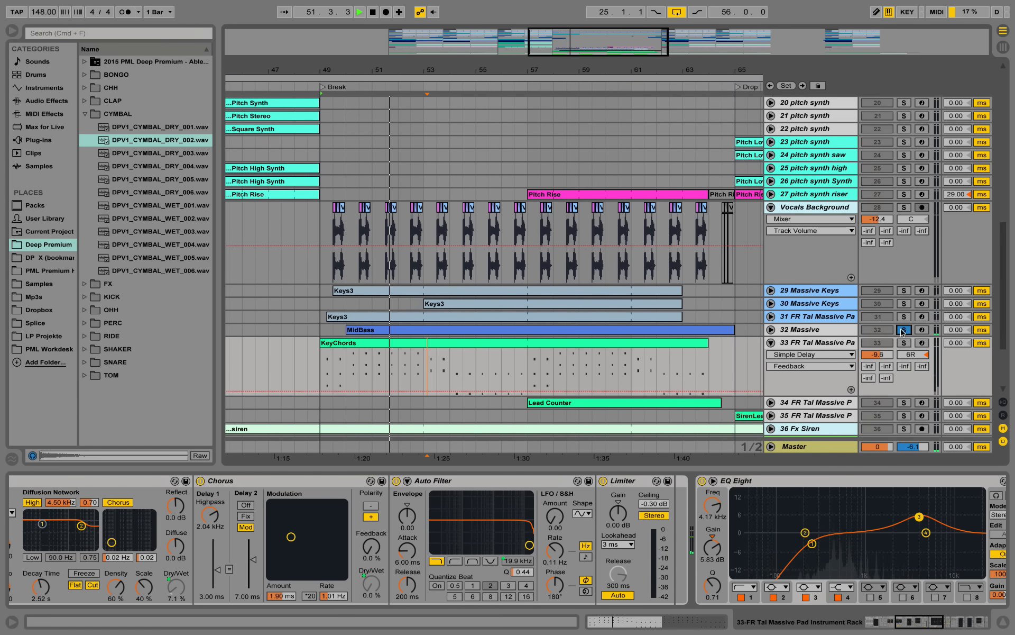
left_click(771, 329)
key("space")
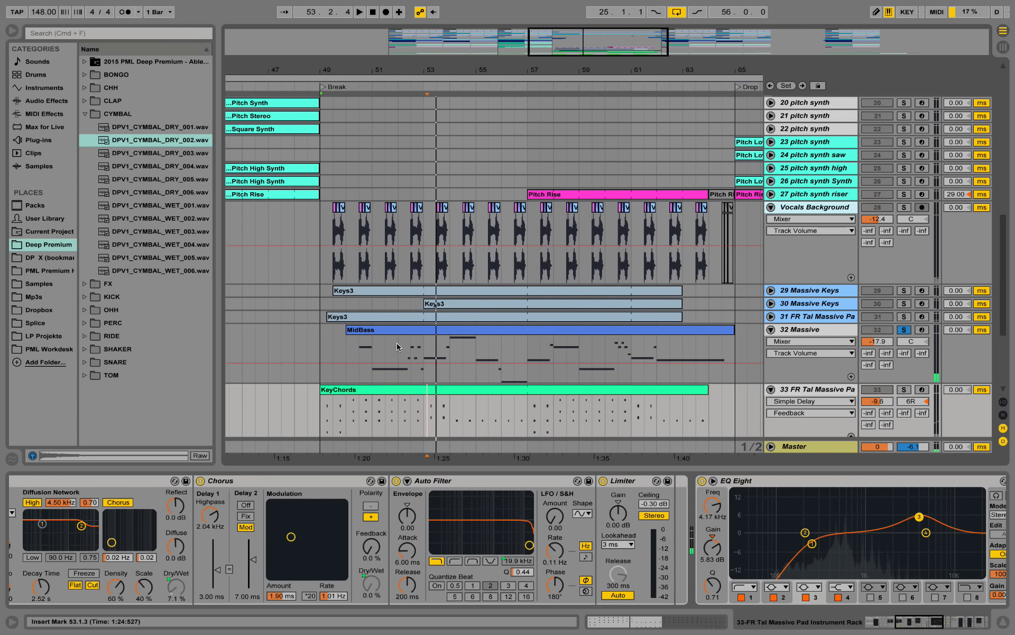
left_click(362, 352)
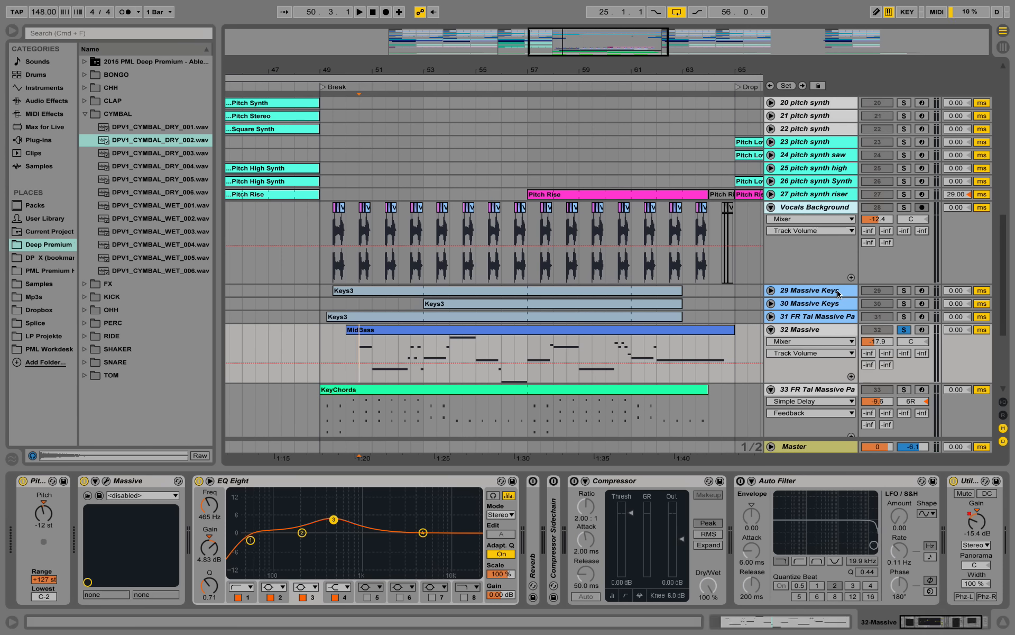
key("space")
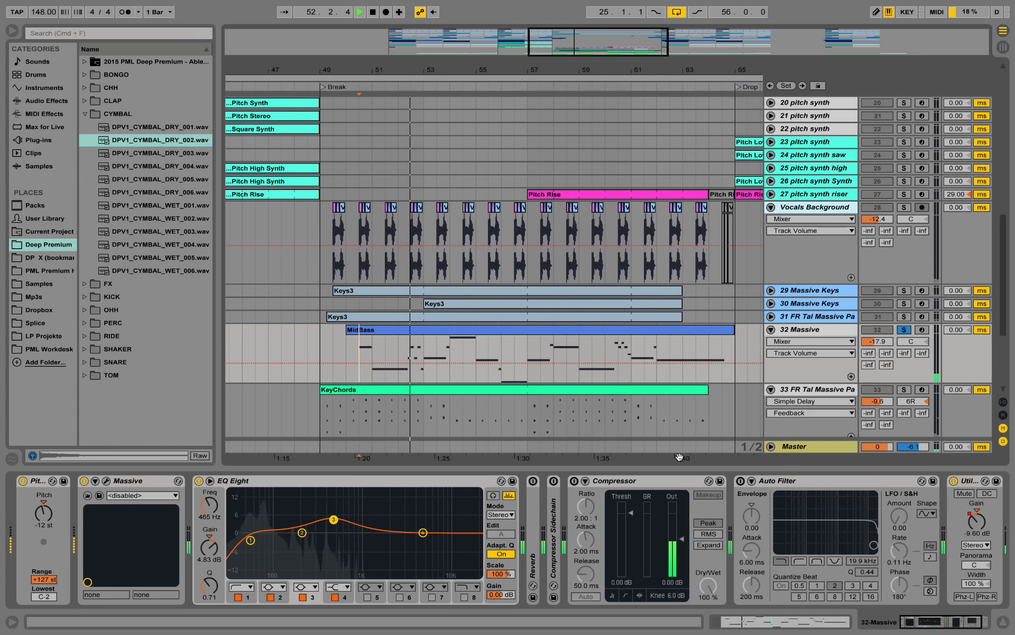
Step: Fold the Compressor and Auto Filter devices in the 32 Massive track's device chain
left_click(660, 484)
double_click(660, 484)
double_click(660, 485)
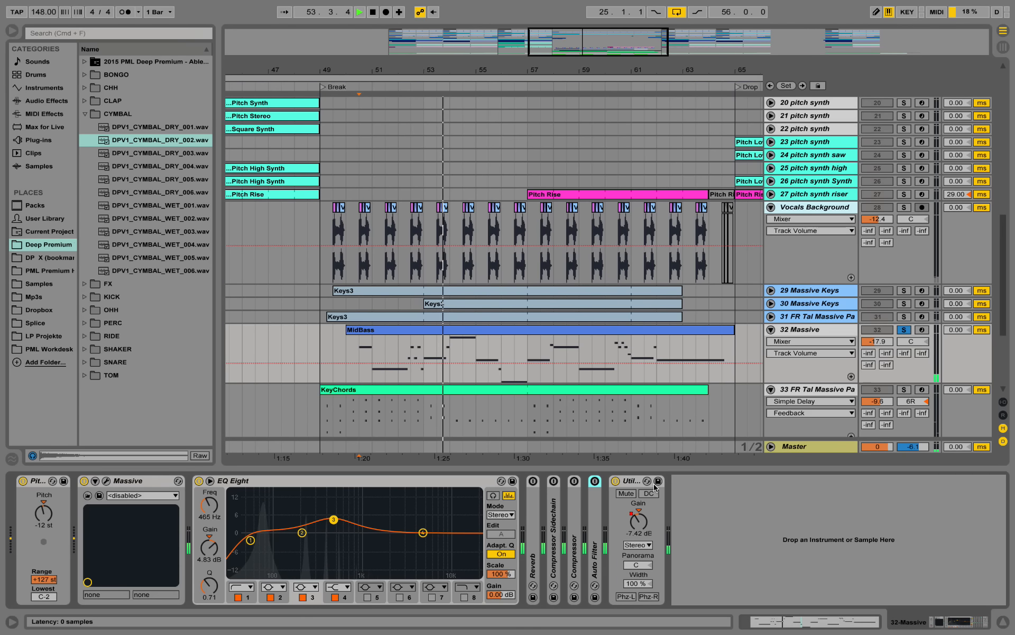
Step: Open the notes of the MidBass clip and examine its bass line during playback
double_click(477, 331)
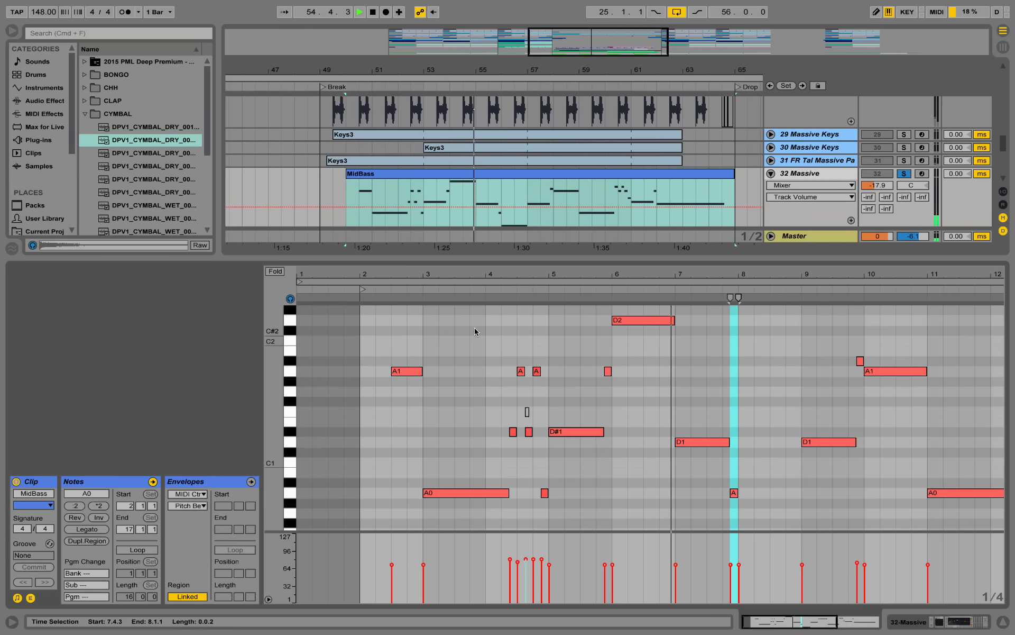
left_click(637, 385)
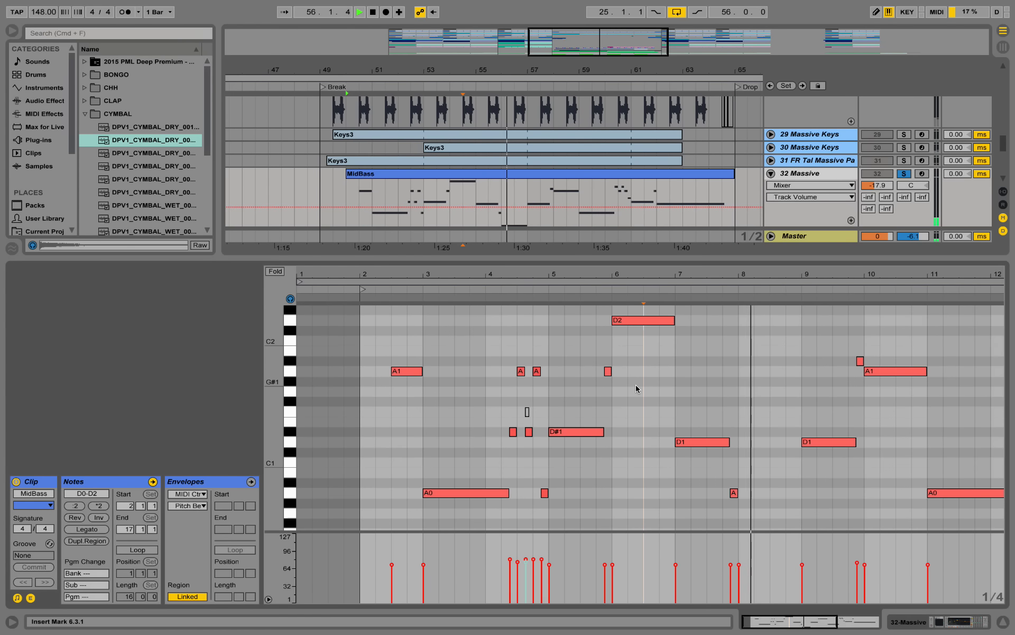
scroll(636, 389, "down", 5)
scroll(697, 392, "up", 6)
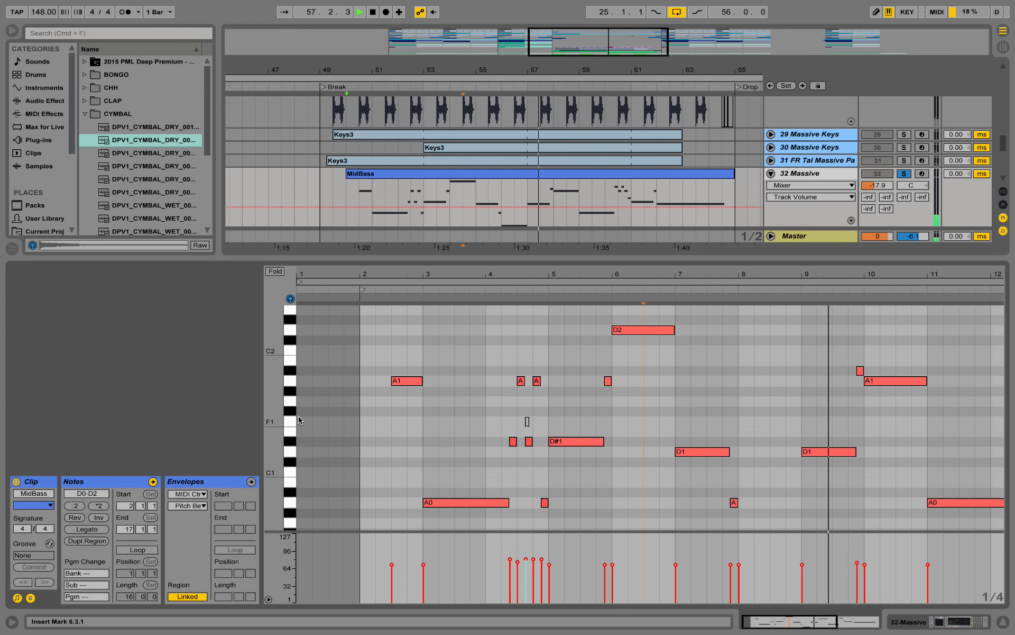
Step: Review the full length of the MidBass clip's notes, and inspect the 32 Massive track's synth settings in its plug-in window before closing it
left_click_drag(279, 414, 287, 413)
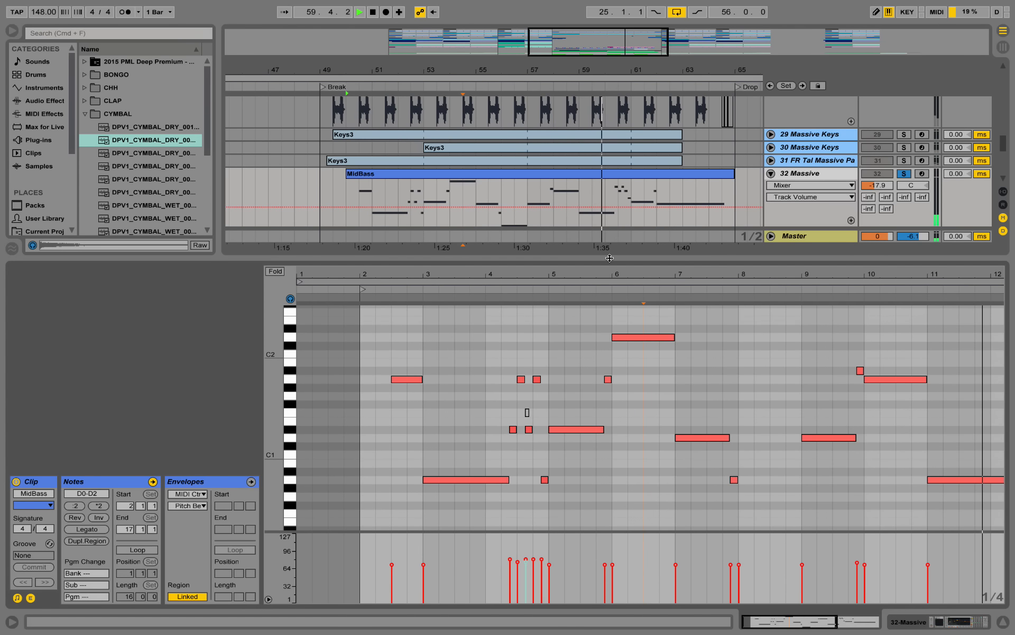
left_click_drag(569, 274, 569, 262)
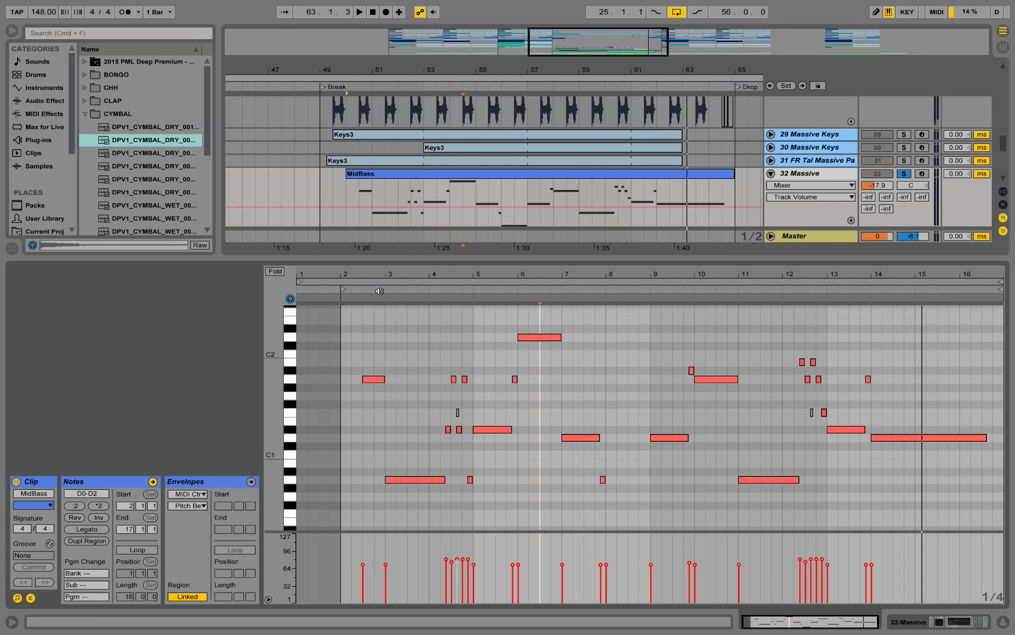
left_click(952, 622)
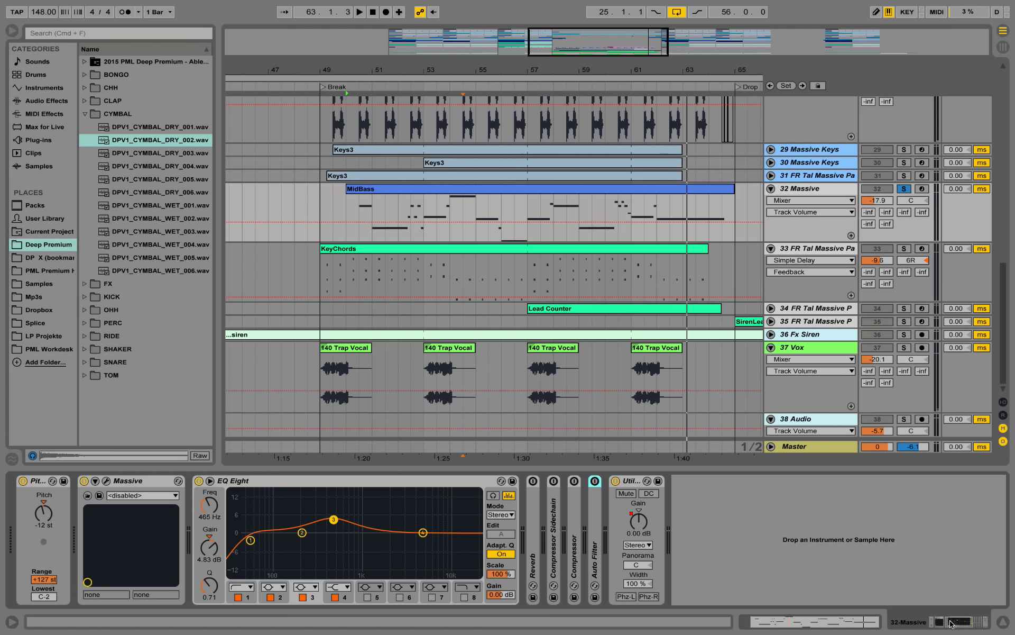
left_click(107, 482)
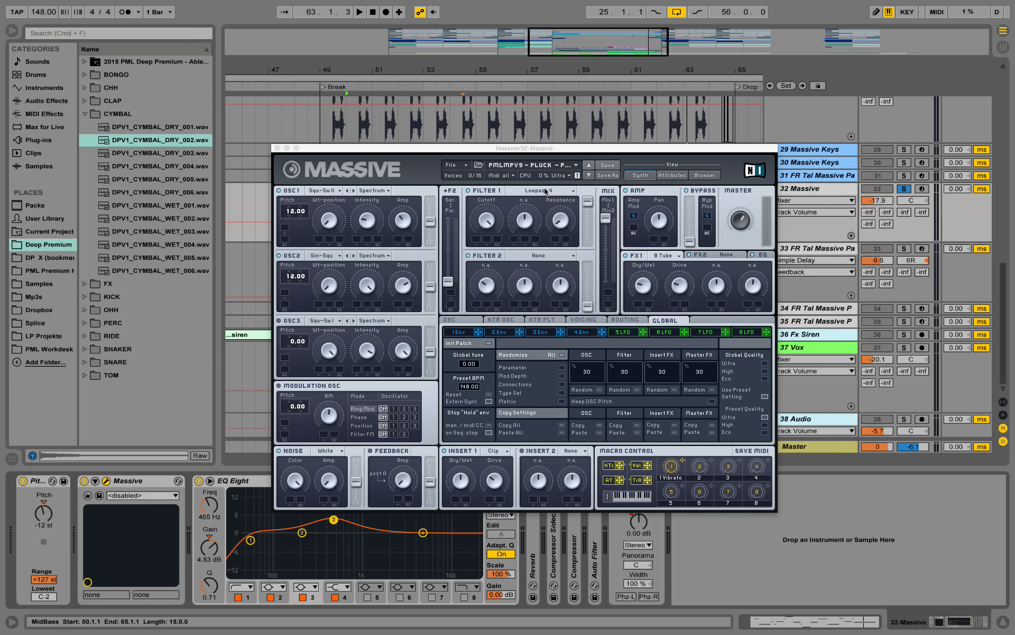
left_click(678, 256)
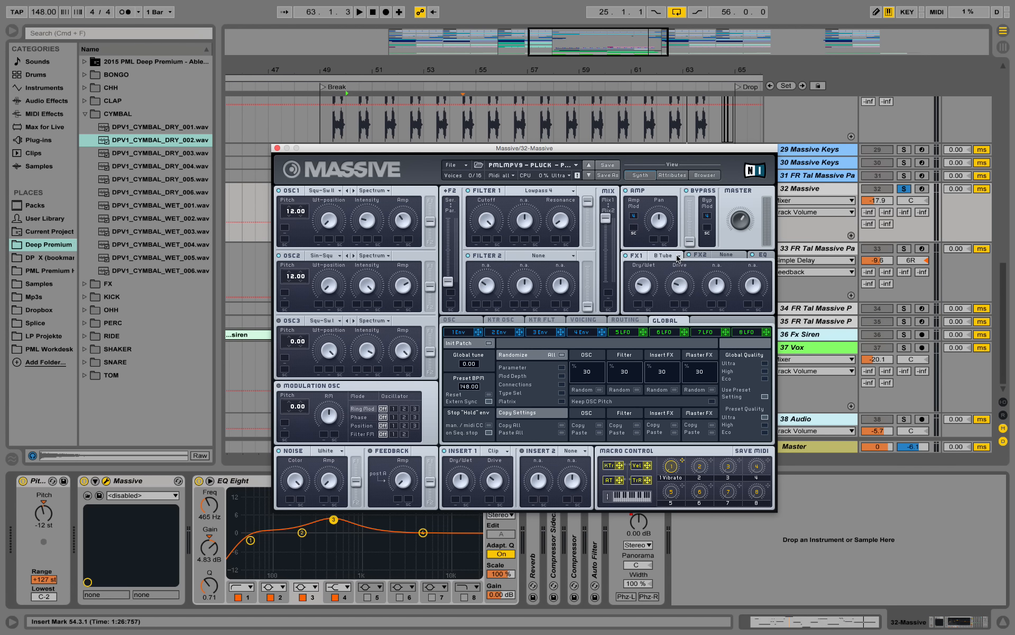
left_click(641, 258)
left_click(276, 148)
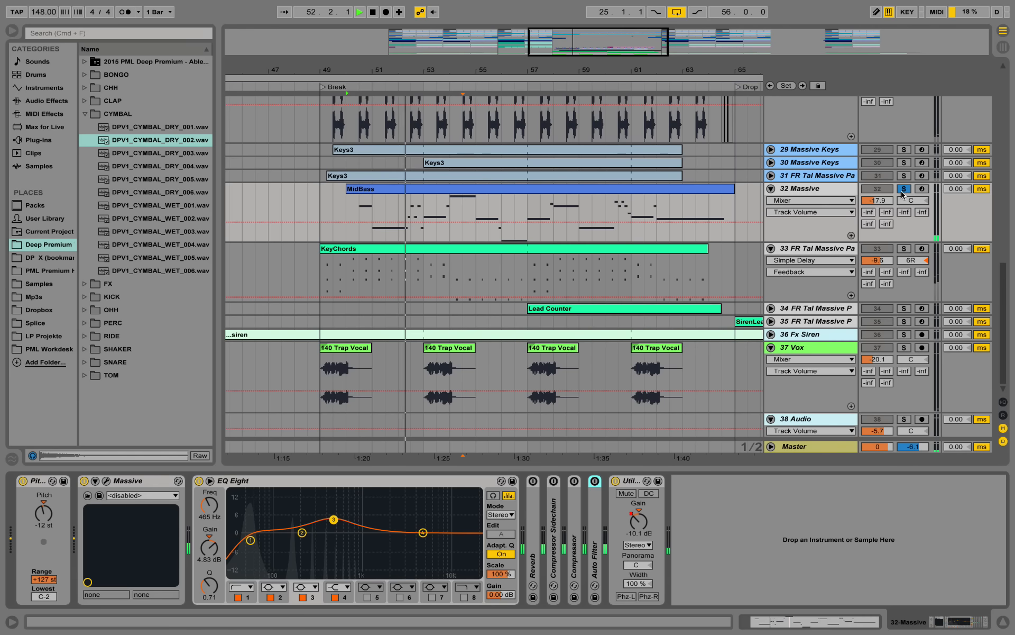
Step: Add the KeyChords track 33 and the pad track 31 to the 32 Massive solo, unfolding tracks 34 and 31
left_click(904, 248)
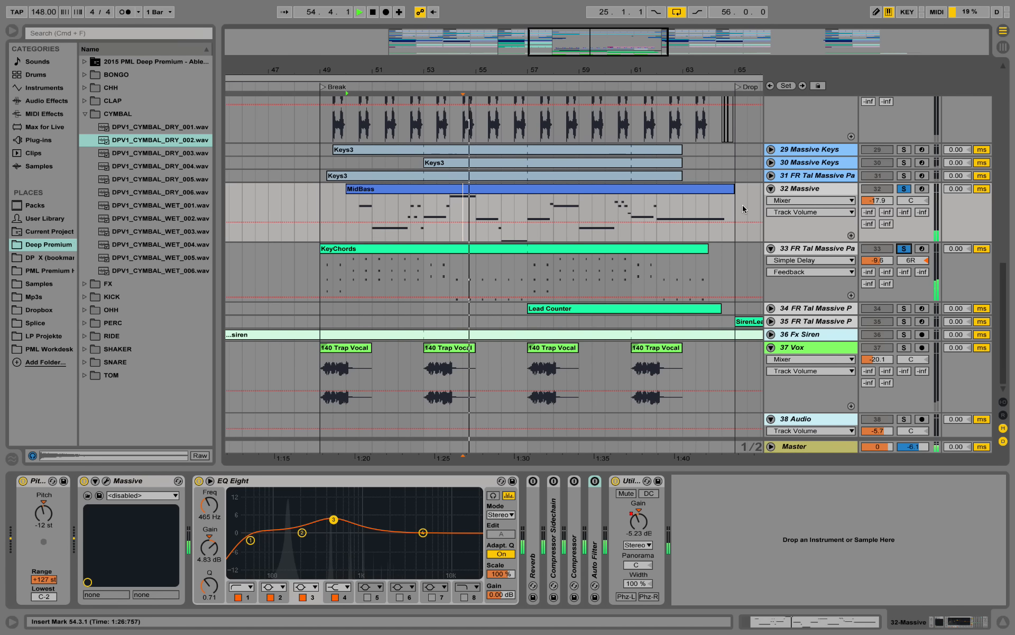
left_click(771, 308)
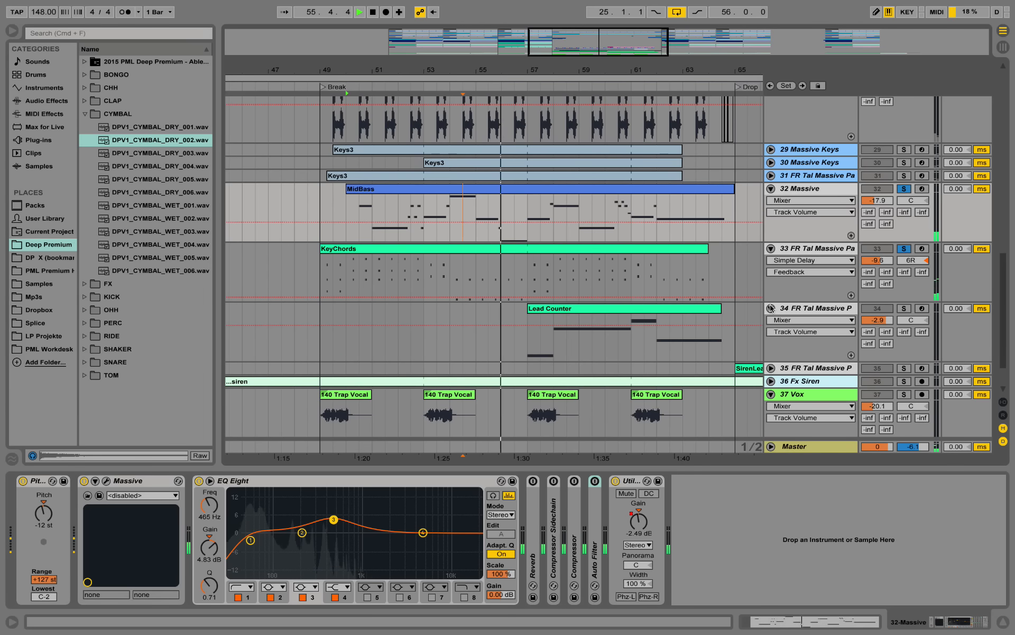
scroll(725, 290, "up", 4)
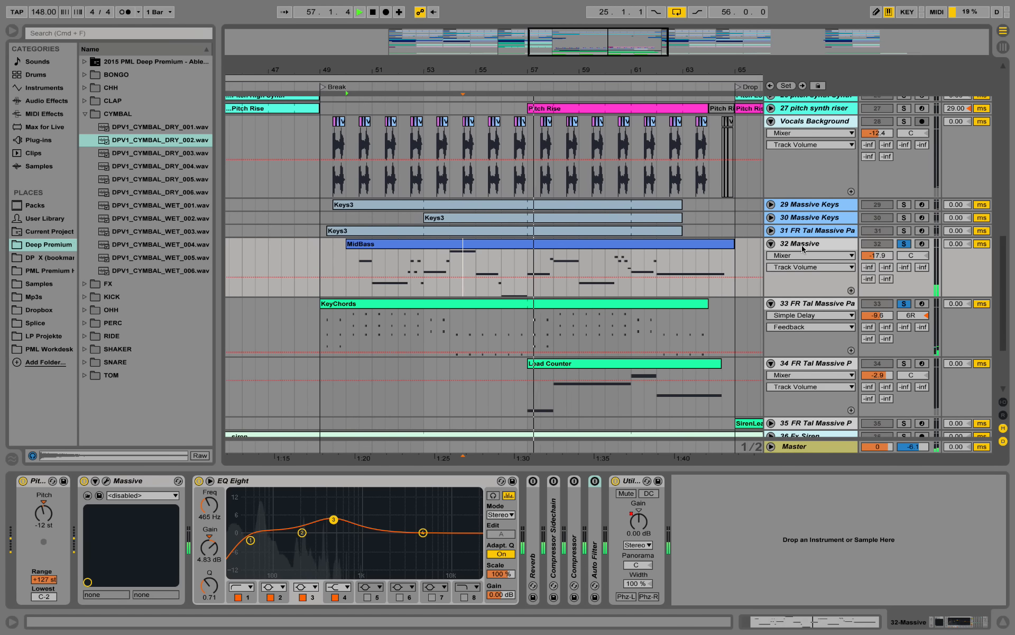
left_click(771, 231)
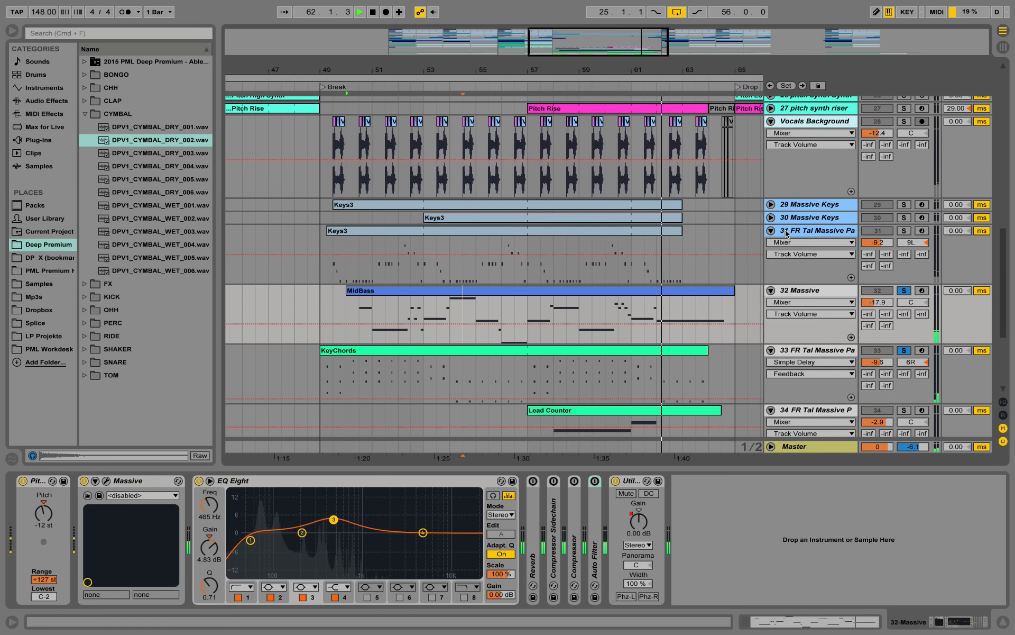
key("space")
left_click(903, 231)
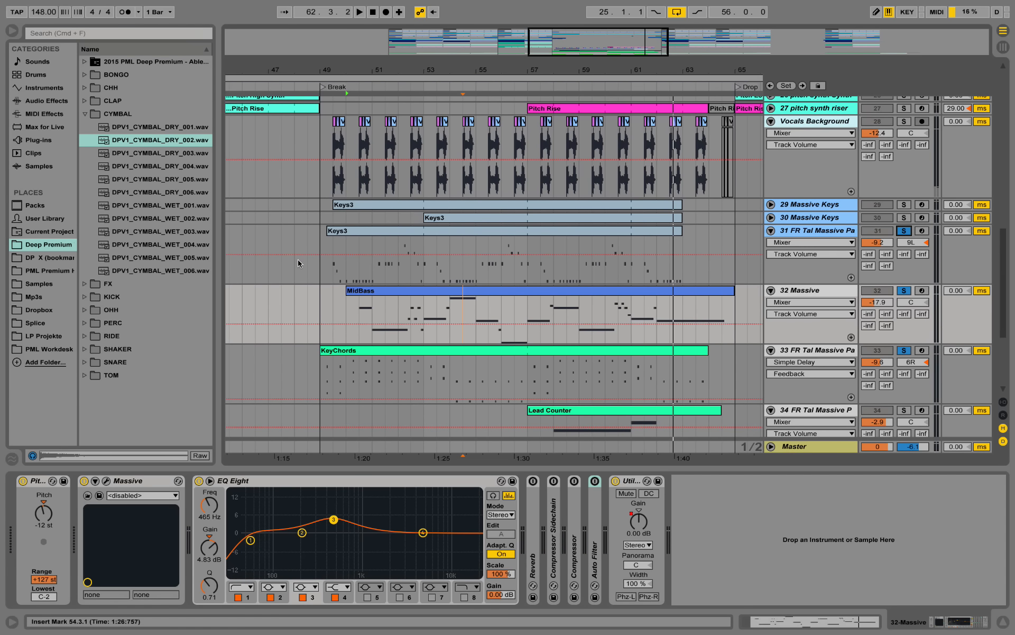
Step: Open the Keys3 clip on track 31 and examine its notes up close while playing from 49.2.1
double_click(365, 234)
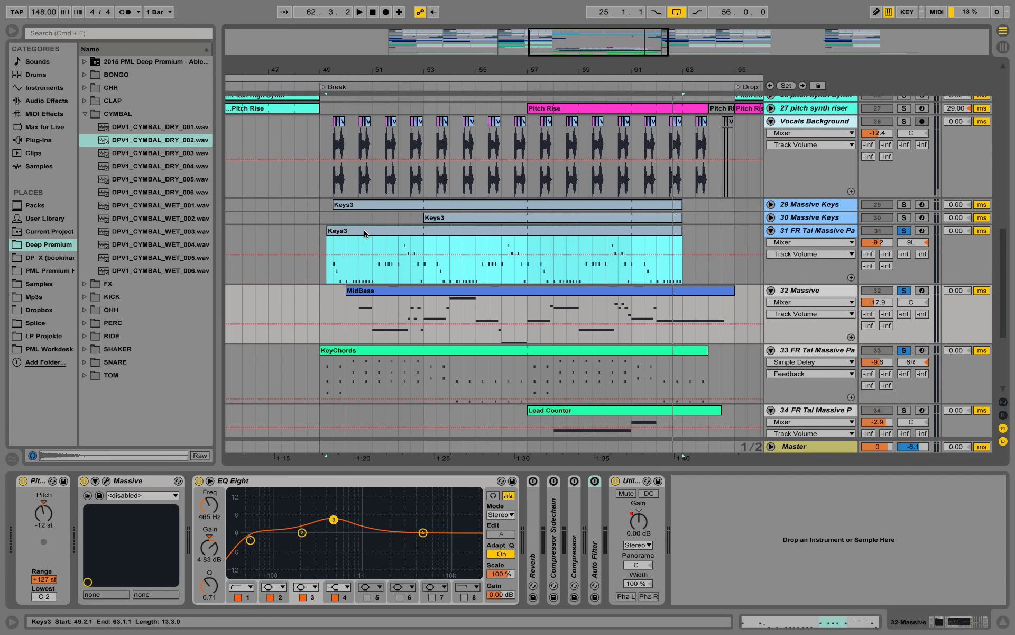
left_click_drag(289, 427, 323, 424)
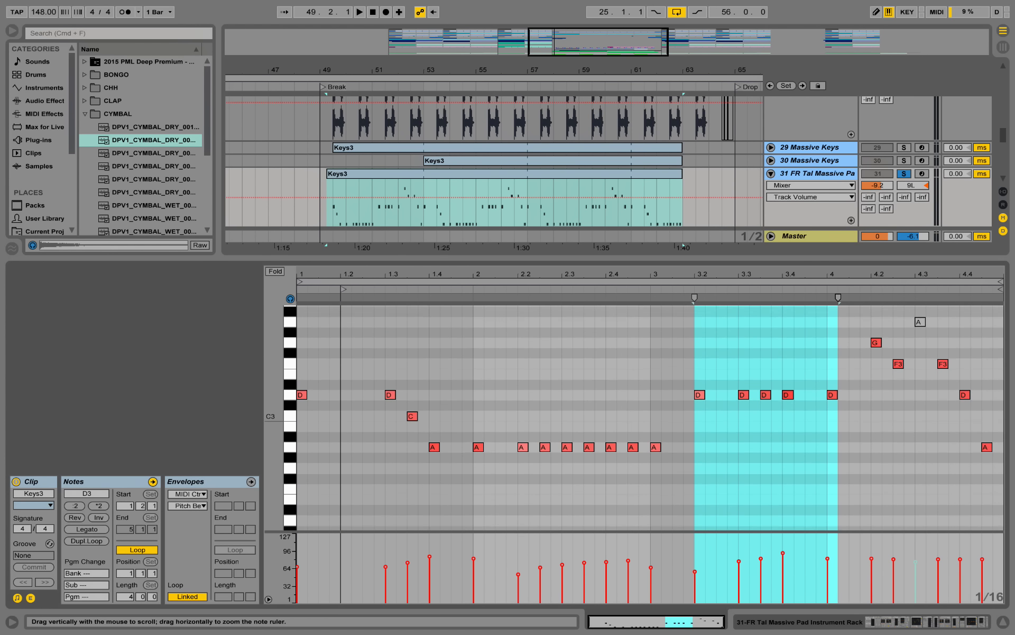
key("space")
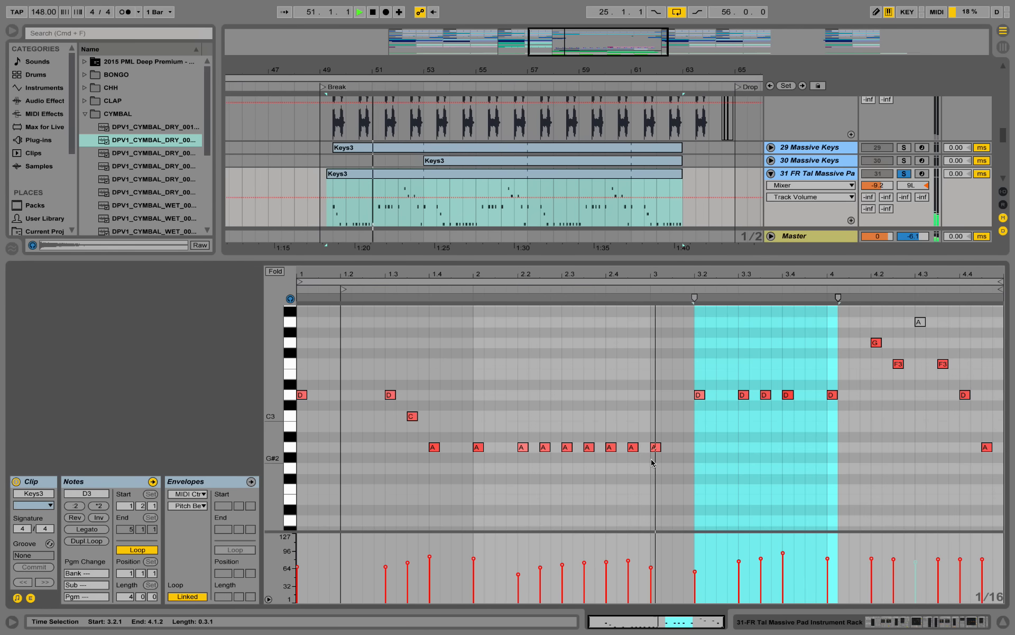
scroll(815, 456, "up", 3)
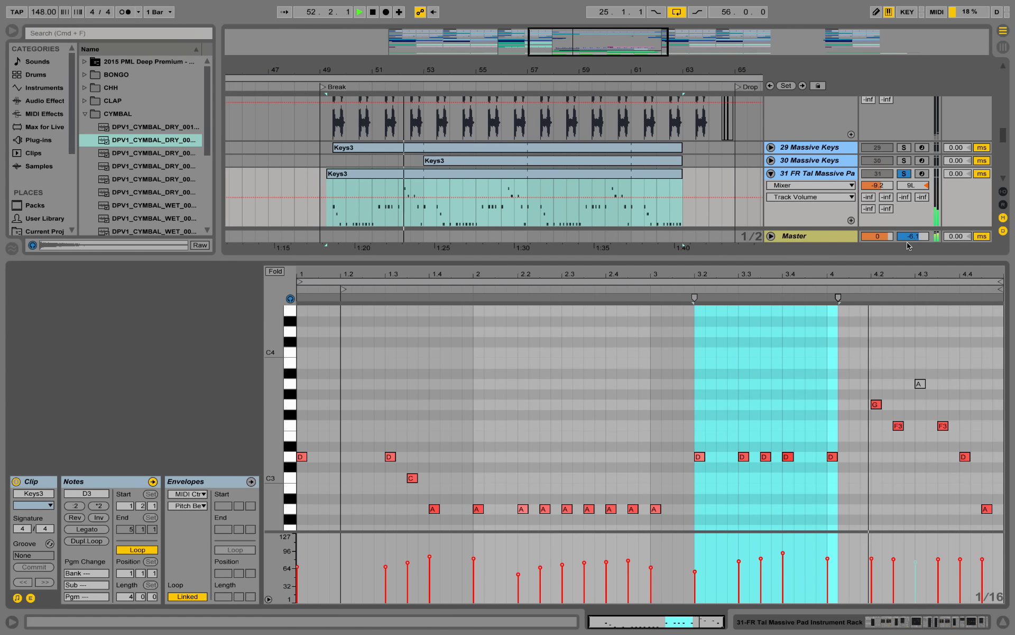
scroll(935, 370, "down", 3)
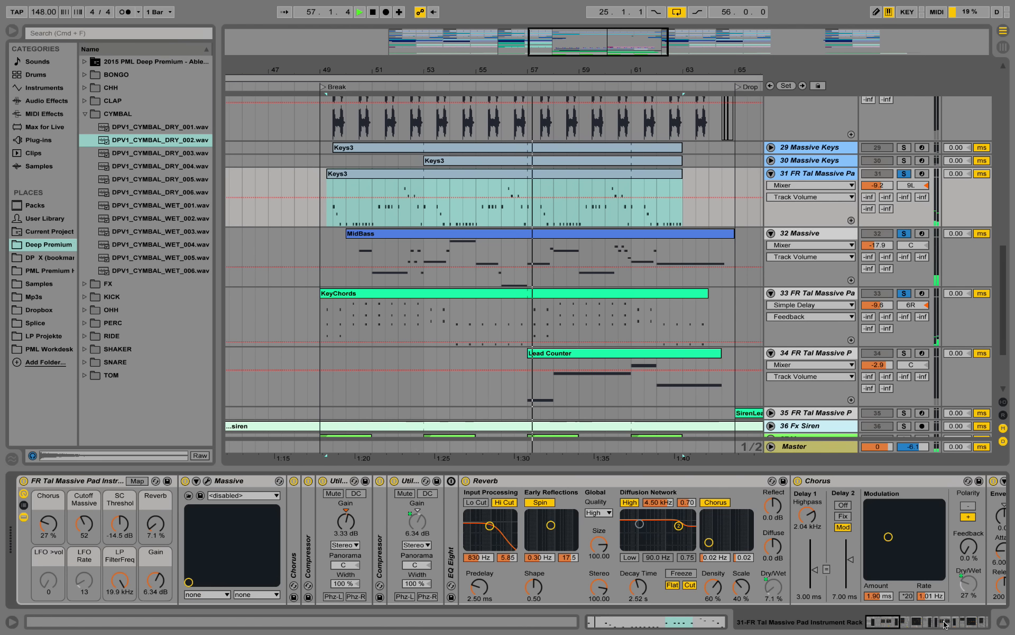
Step: Inspect track 31's device chain through to the Auto Filter with its Massive plug-in window open, and close that window
left_click(945, 624)
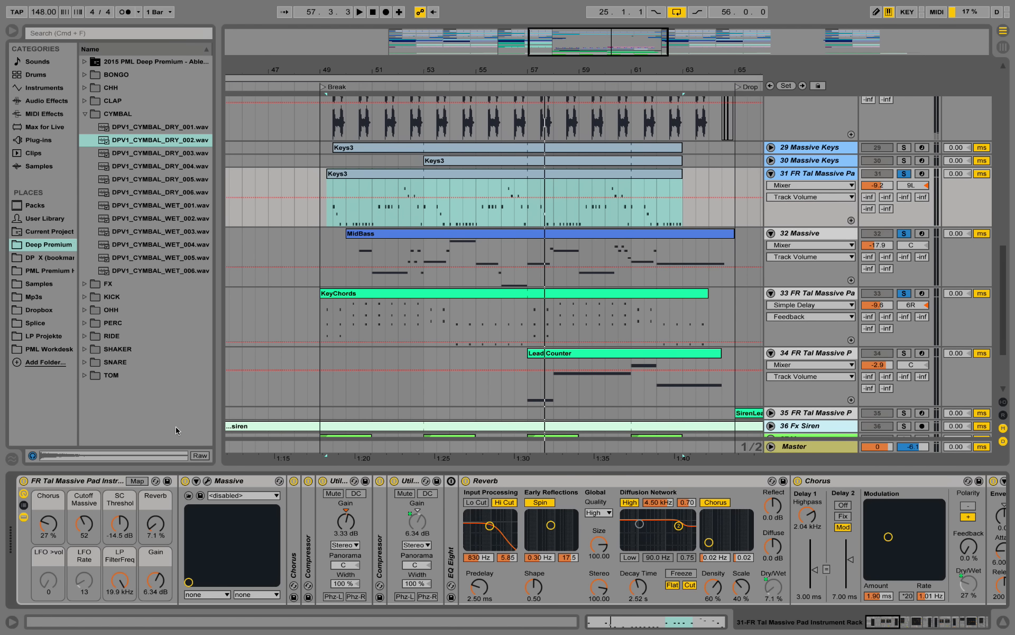
left_click(207, 482)
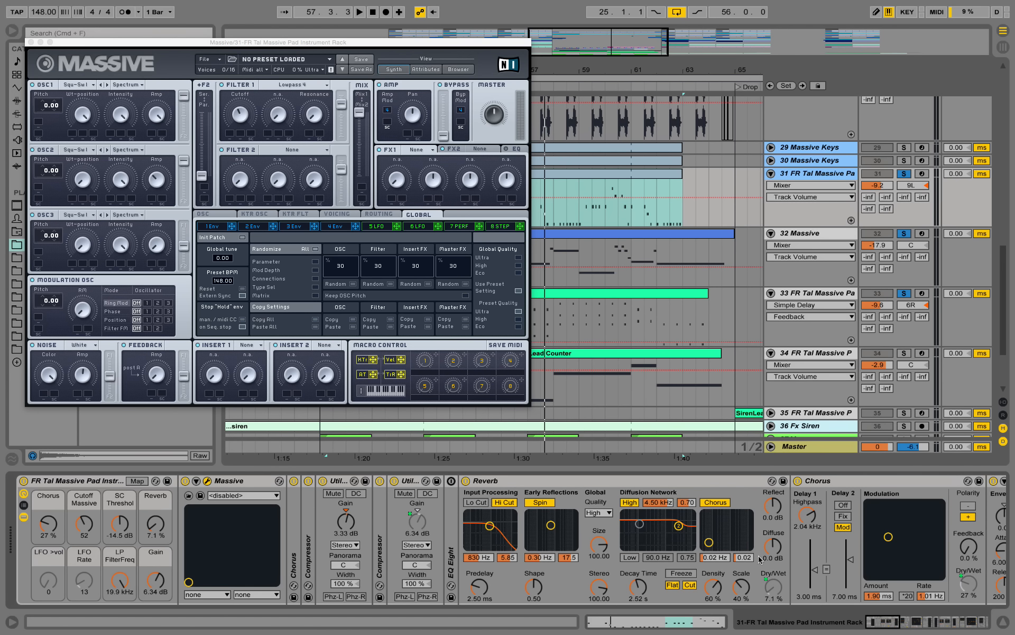
left_click_drag(889, 627, 930, 625)
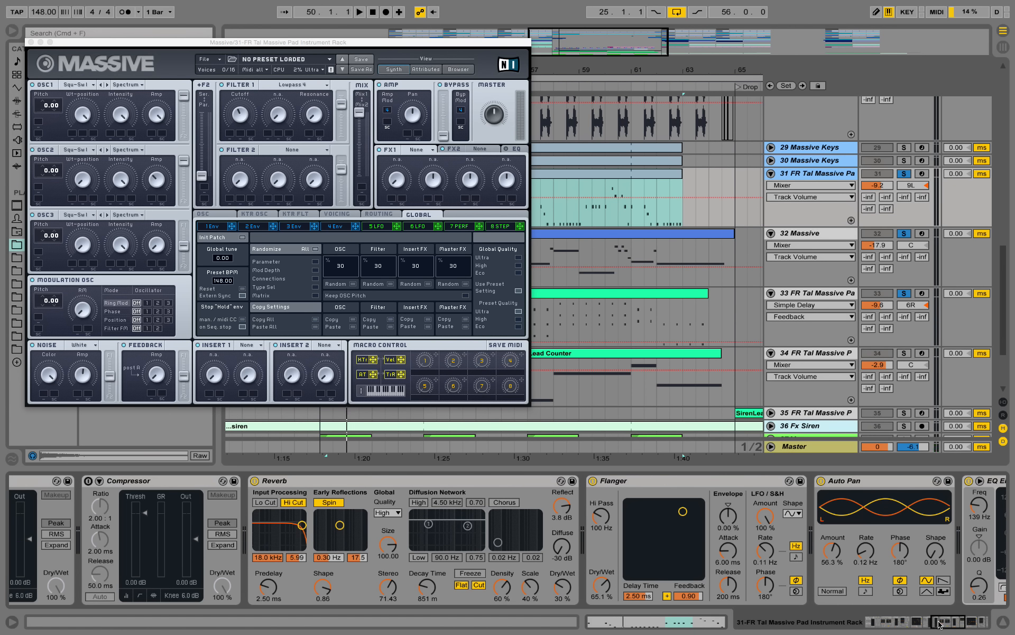
left_click_drag(941, 622, 962, 628)
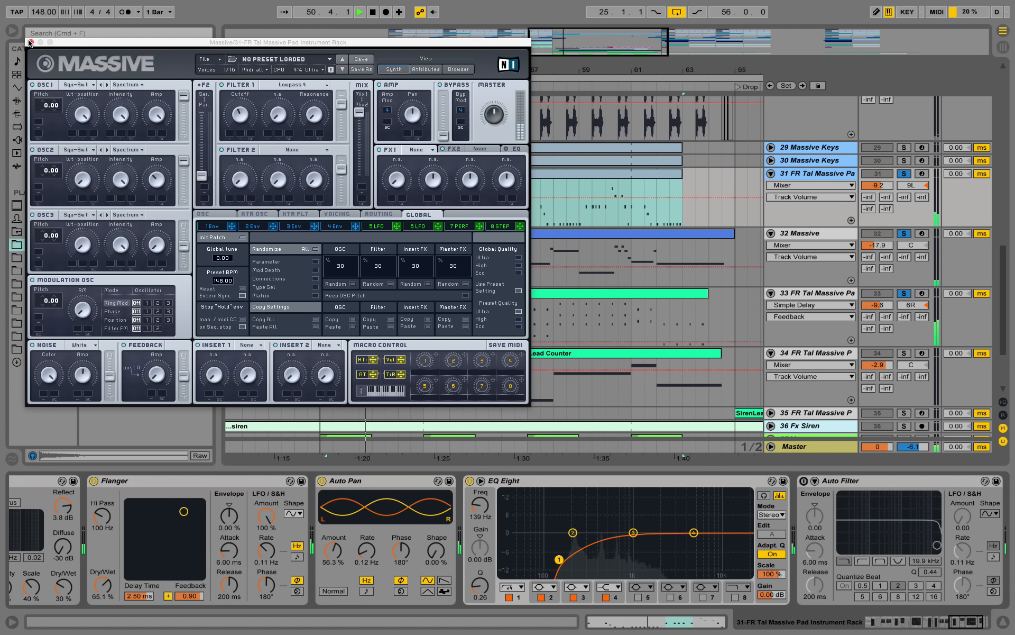
left_click(30, 42)
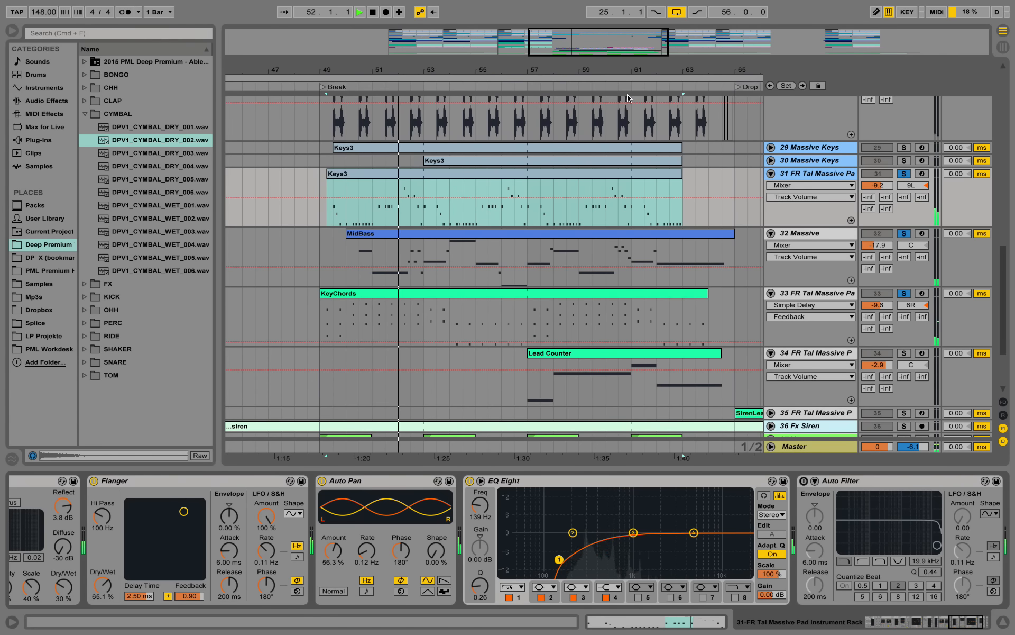
Step: Unfold the 30 Massive Keys track, solo it alone, and open its Keys3 clip to examine the notes up close
left_click(771, 160)
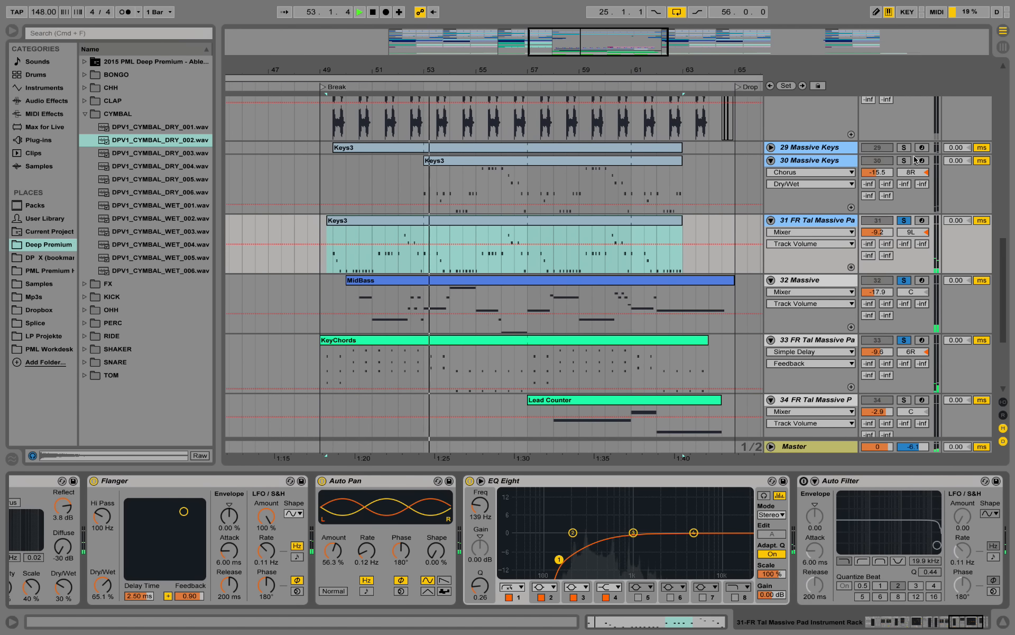
left_click(904, 161)
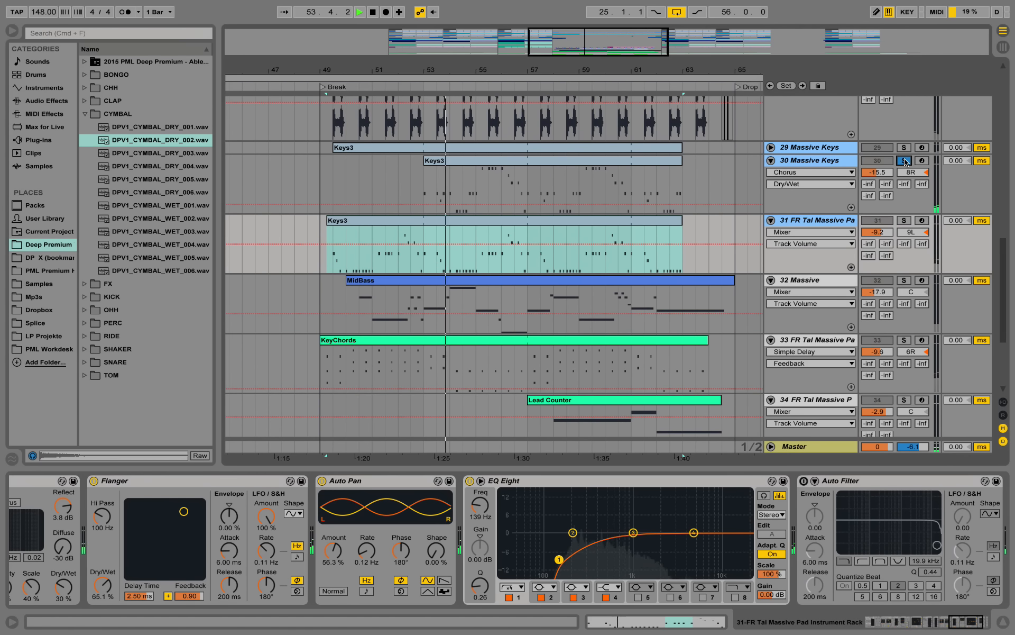
left_click(795, 162)
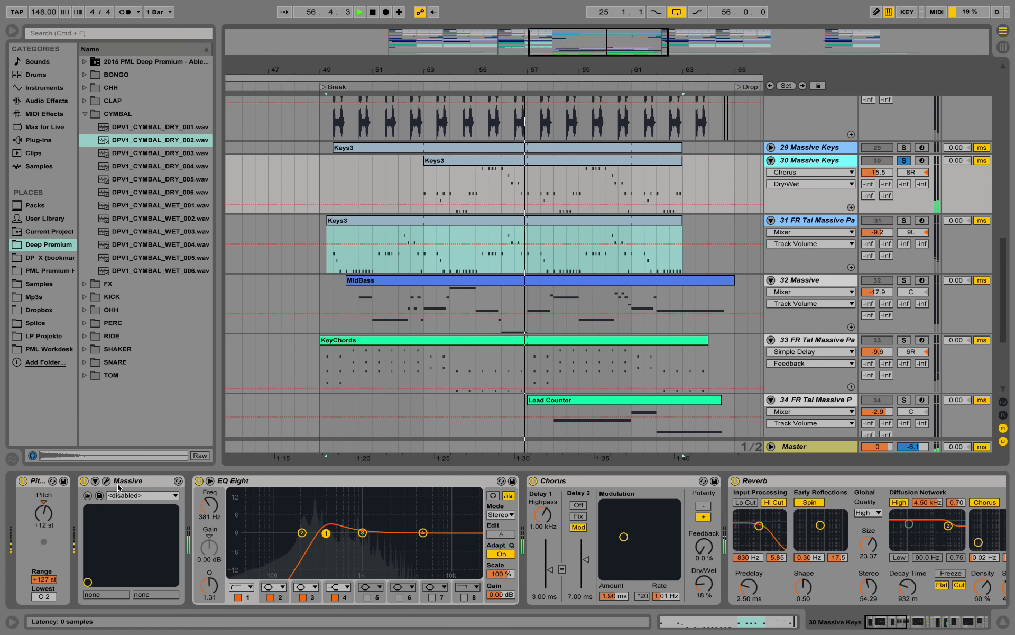
double_click(497, 161)
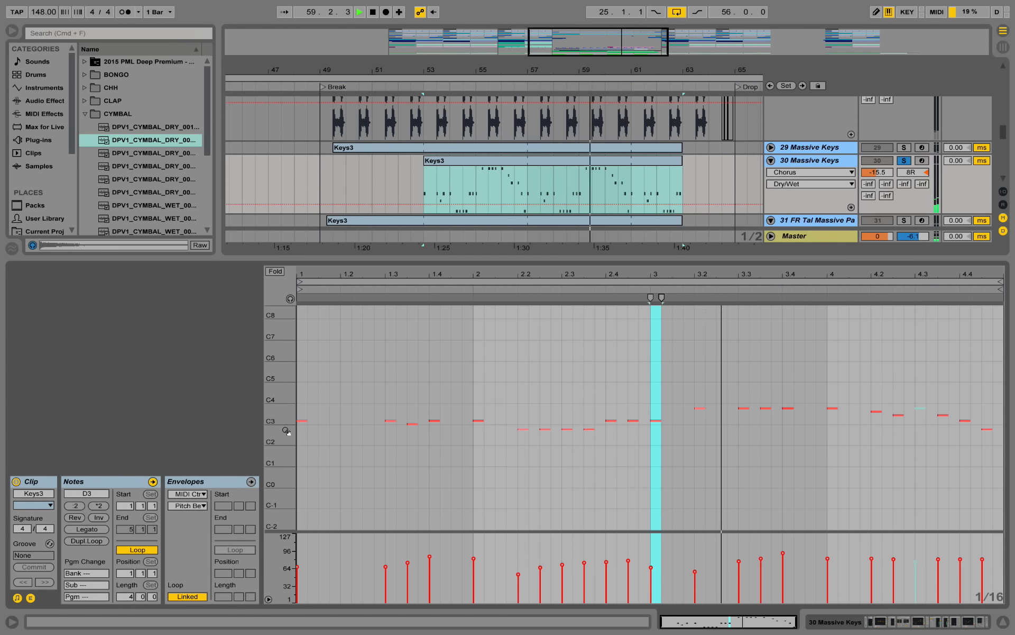
left_click_drag(286, 430, 342, 431)
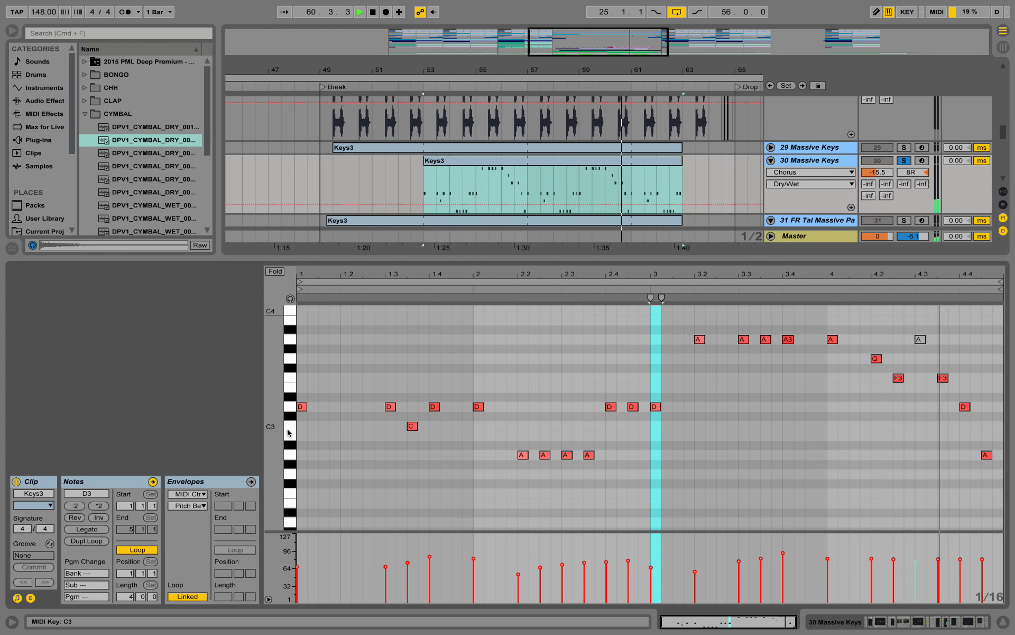
Step: Inspect the Voicing and Osc settings of Massive on the 30 Massive Keys track, and close the plug-in window
left_click(882, 624)
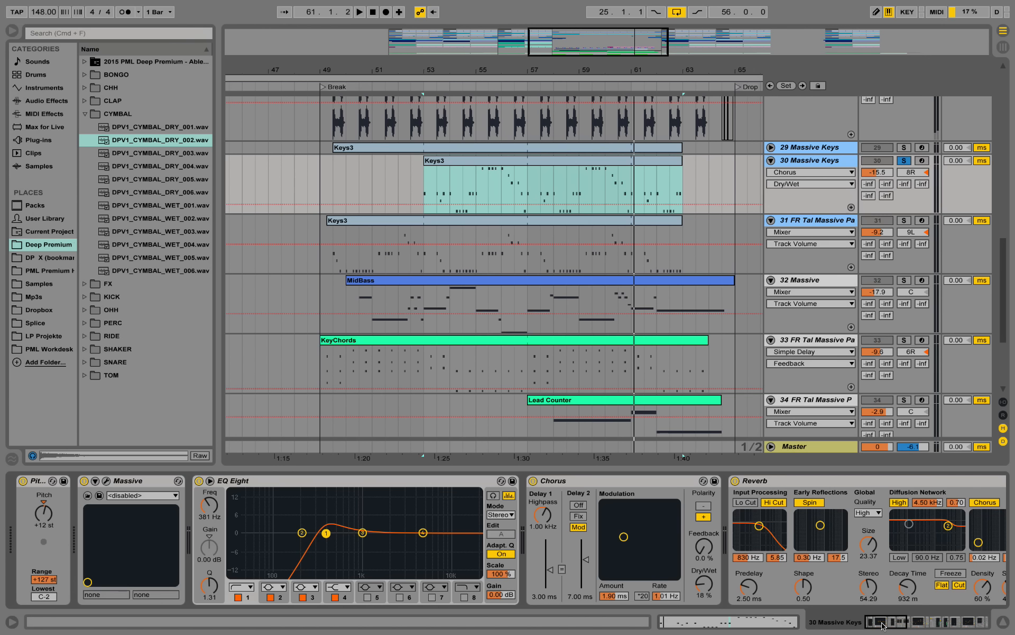
left_click(107, 481)
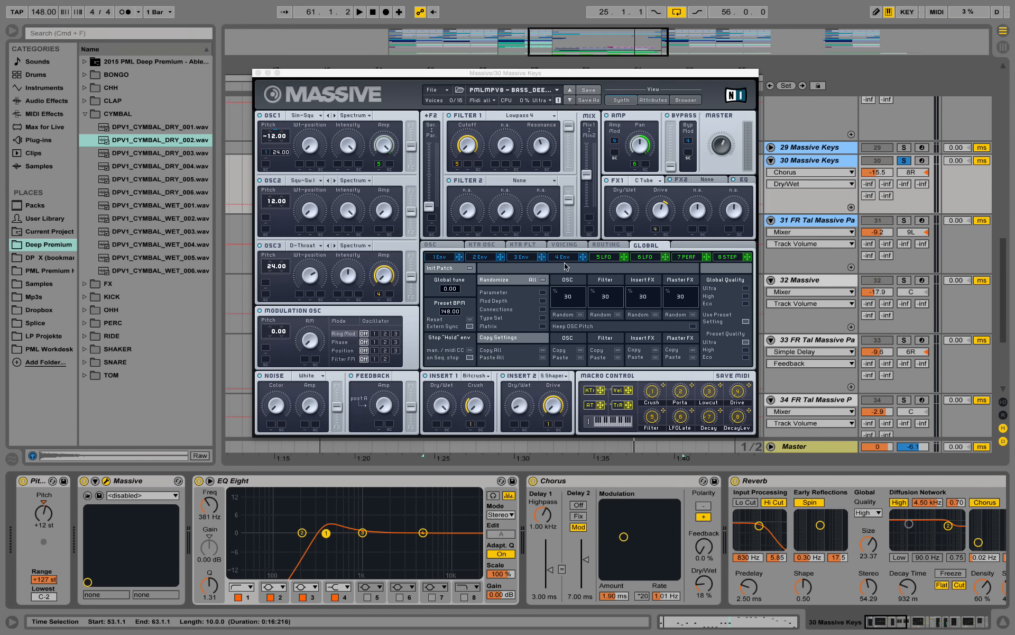
left_click(565, 245)
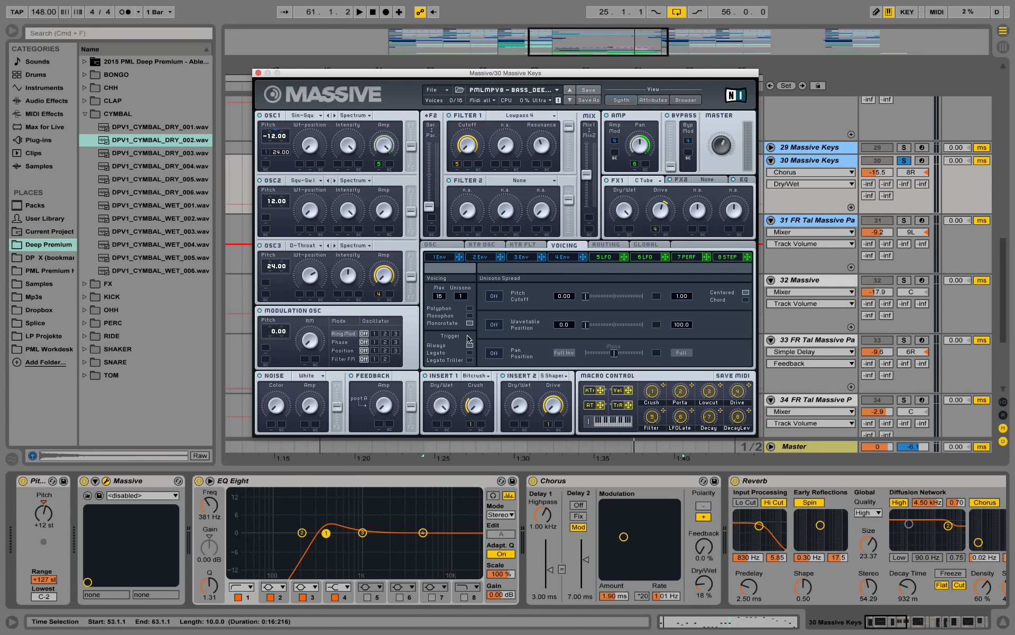
left_click(432, 245)
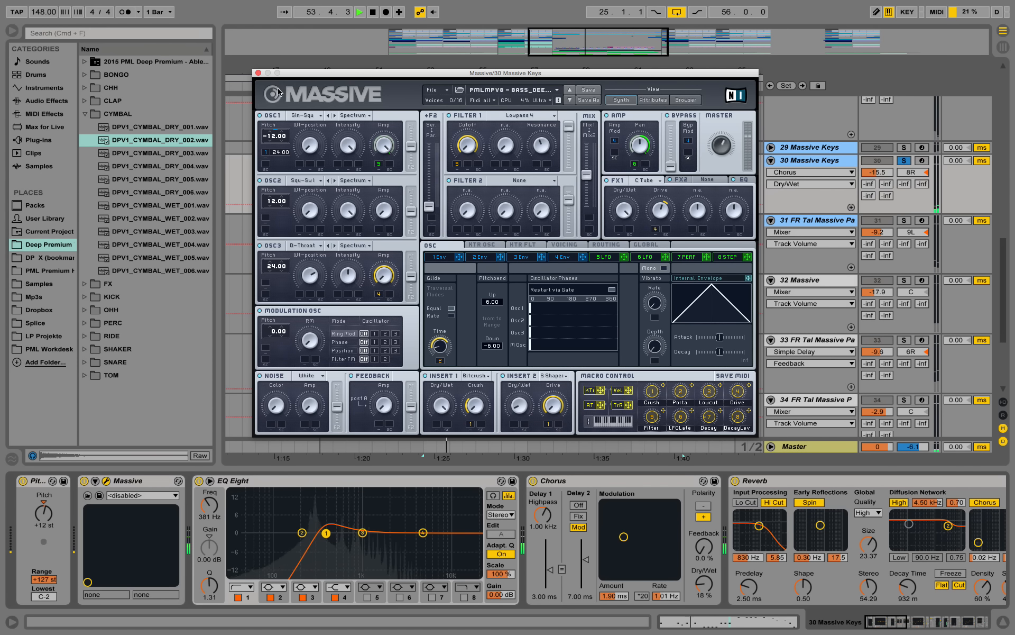
left_click(258, 73)
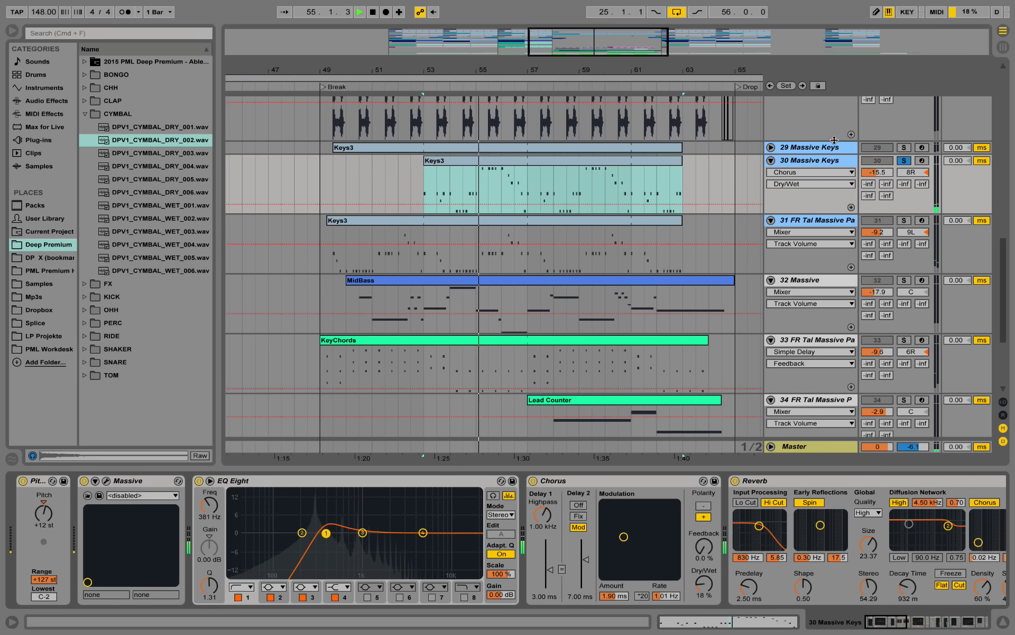
Step: Switch the solo from 30 Massive Keys to 29 Massive Keys, unfolding that track and opening its Massive plug-in window
left_click(904, 161)
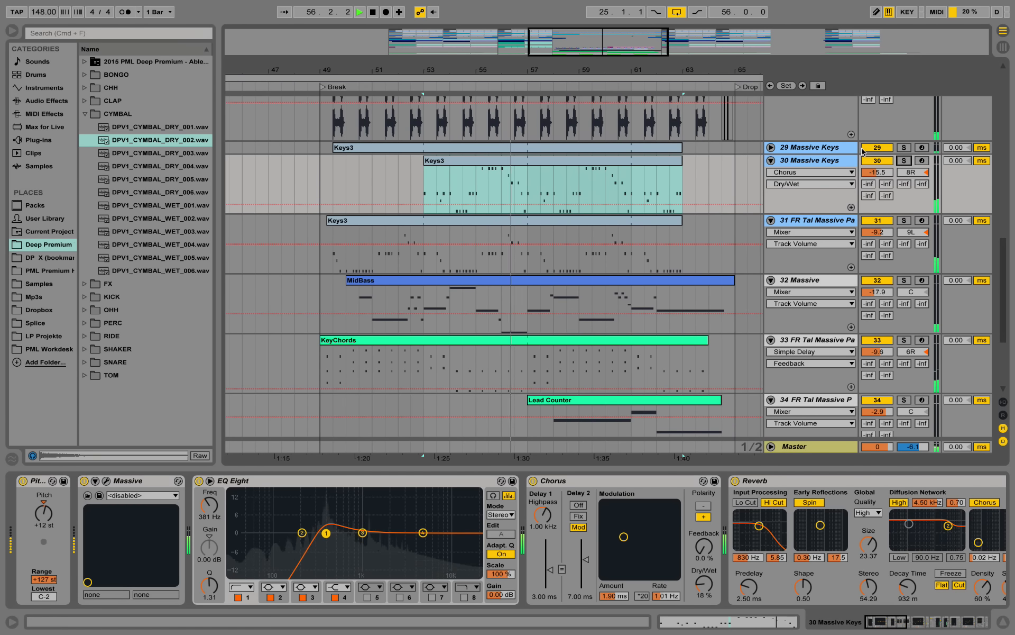
left_click(771, 147)
scroll(811, 163, "up", 1)
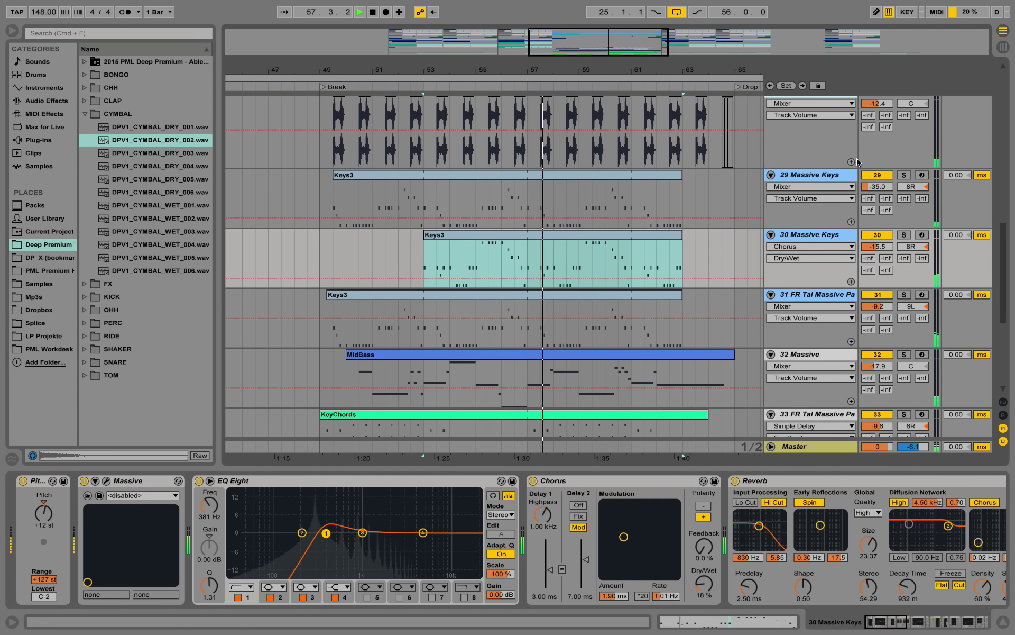
left_click(904, 175)
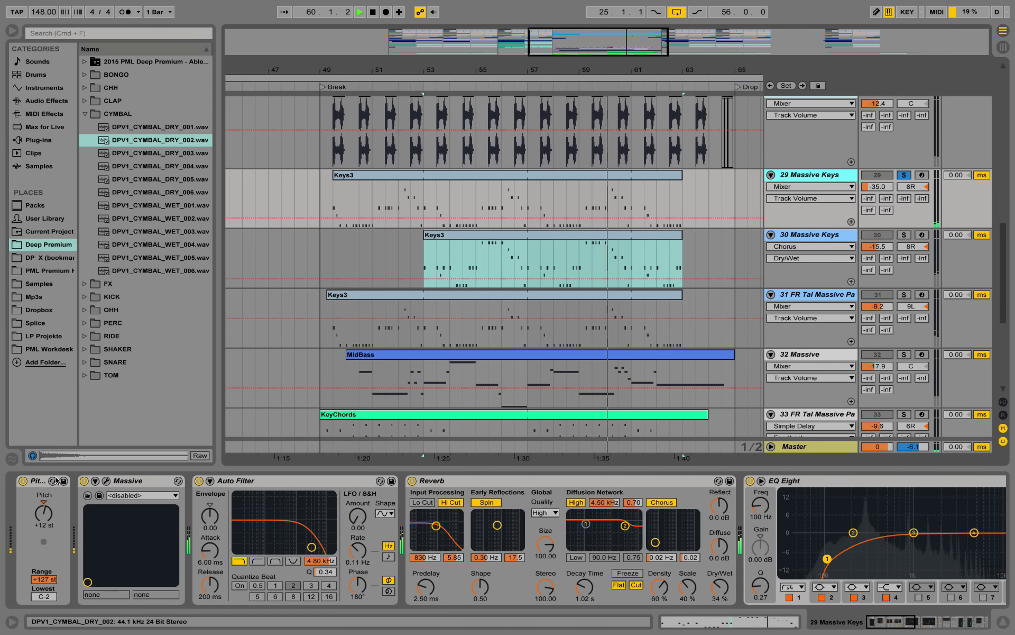
left_click(107, 481)
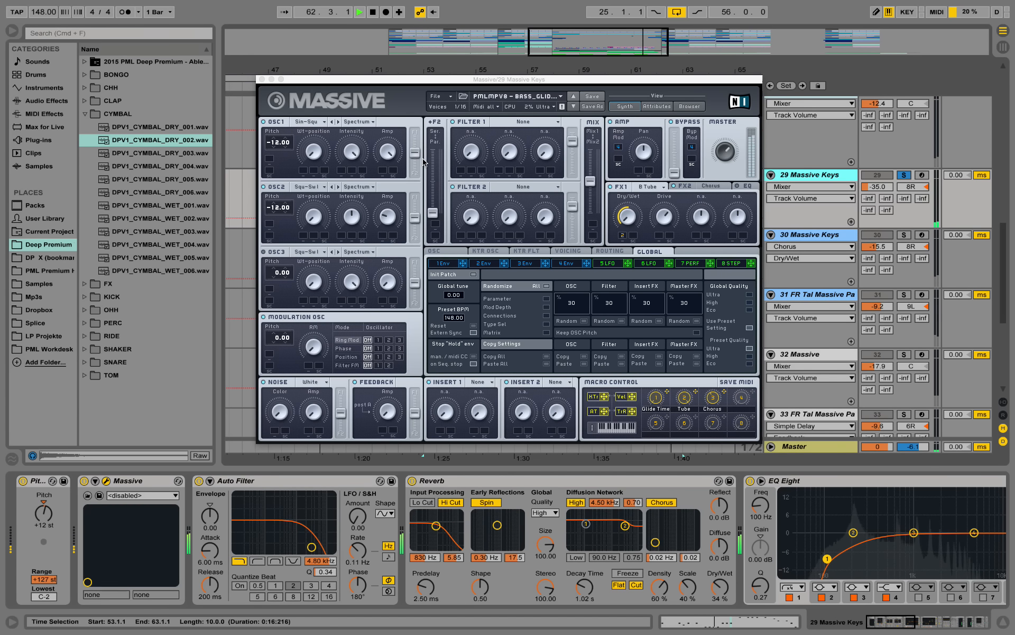
Step: Stop playback, close the Massive window of 29 Massive Keys, and inspect the rest of its device chain through to Compressor Sidechain
key("space")
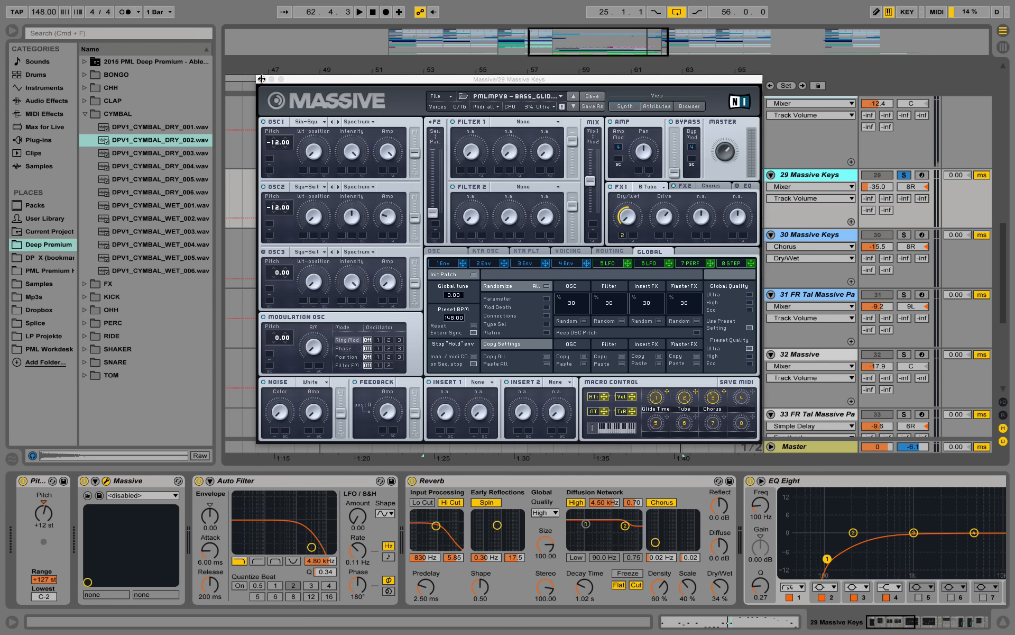
left_click(261, 79)
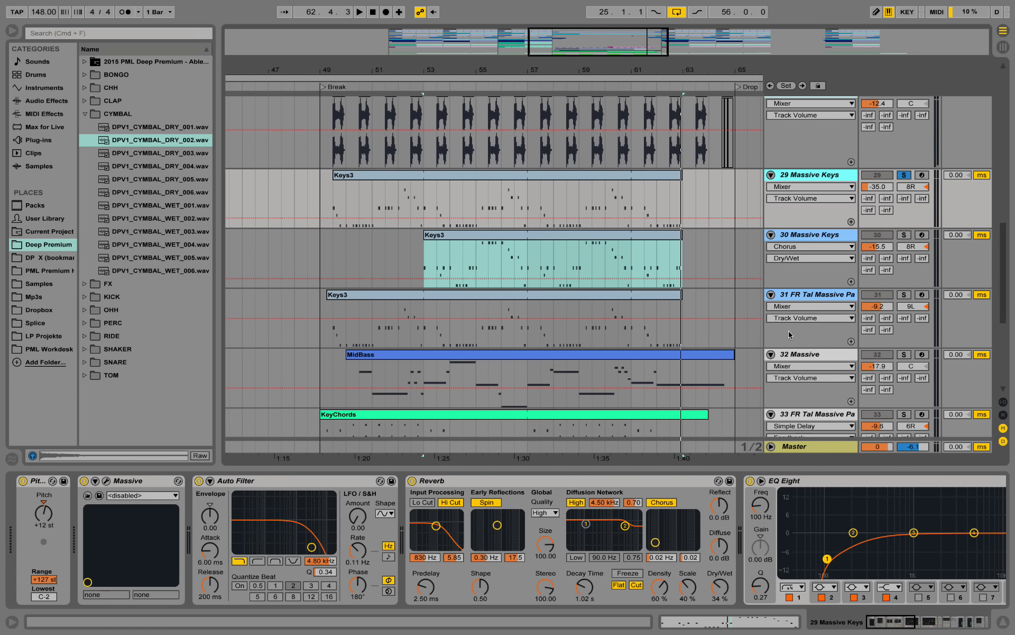
left_click_drag(897, 619, 948, 625)
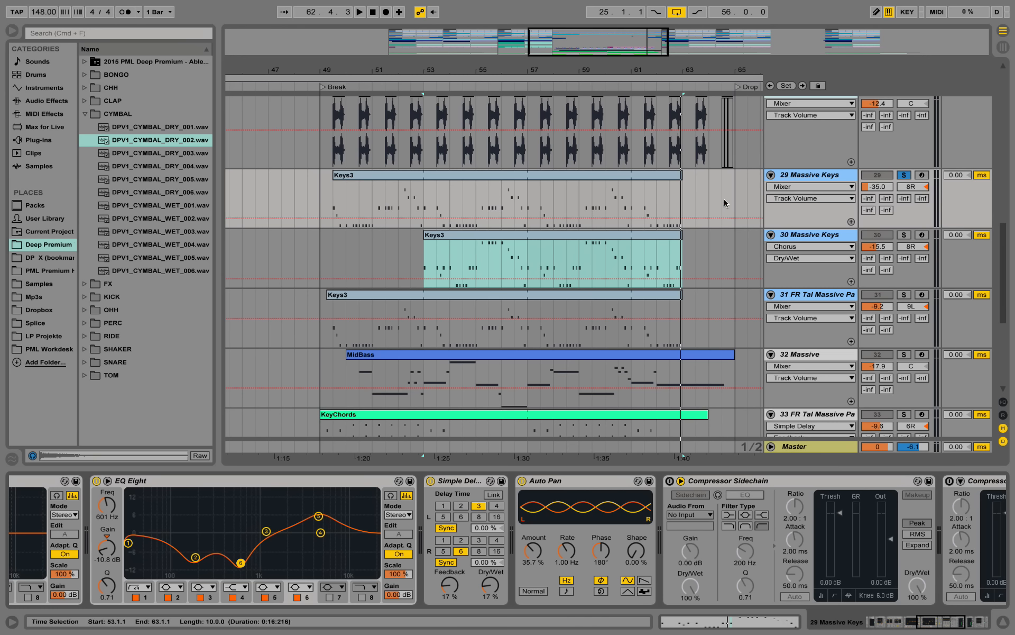
Step: Unsolo 29 Massive Keys and play the Break with all tracks, unfolding 27 pitch synth riser while reviewing the arrangement
left_click(904, 175)
key("space")
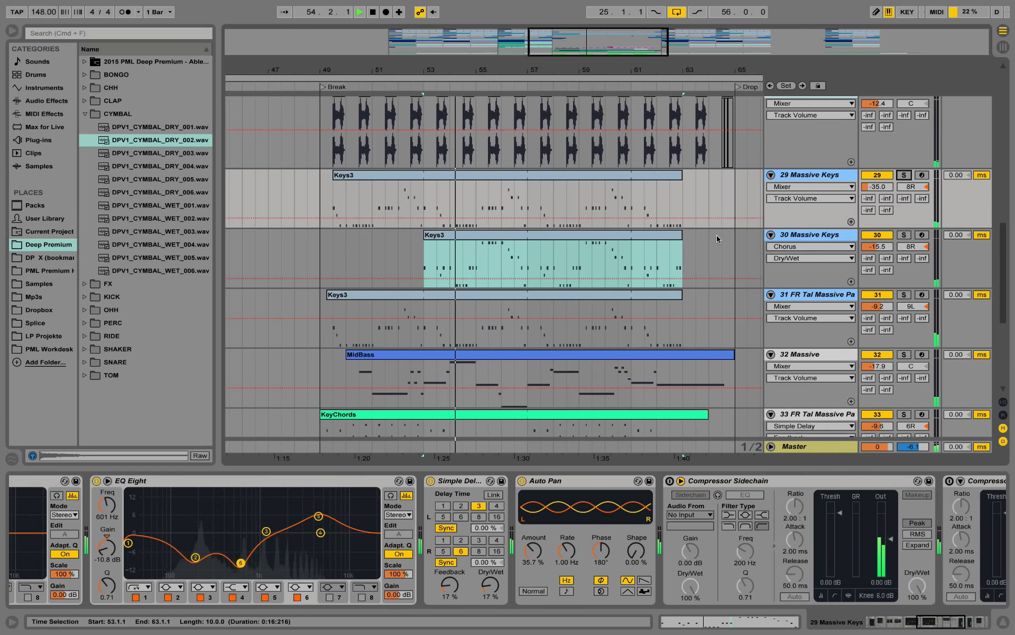
scroll(717, 236, "up", 2)
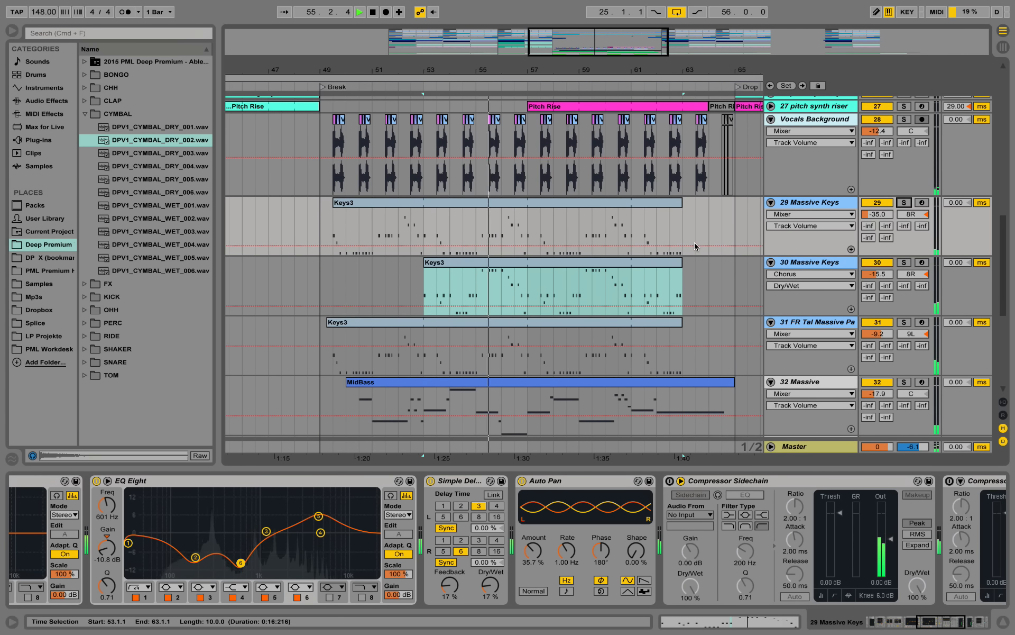
scroll(691, 242, "up", 1)
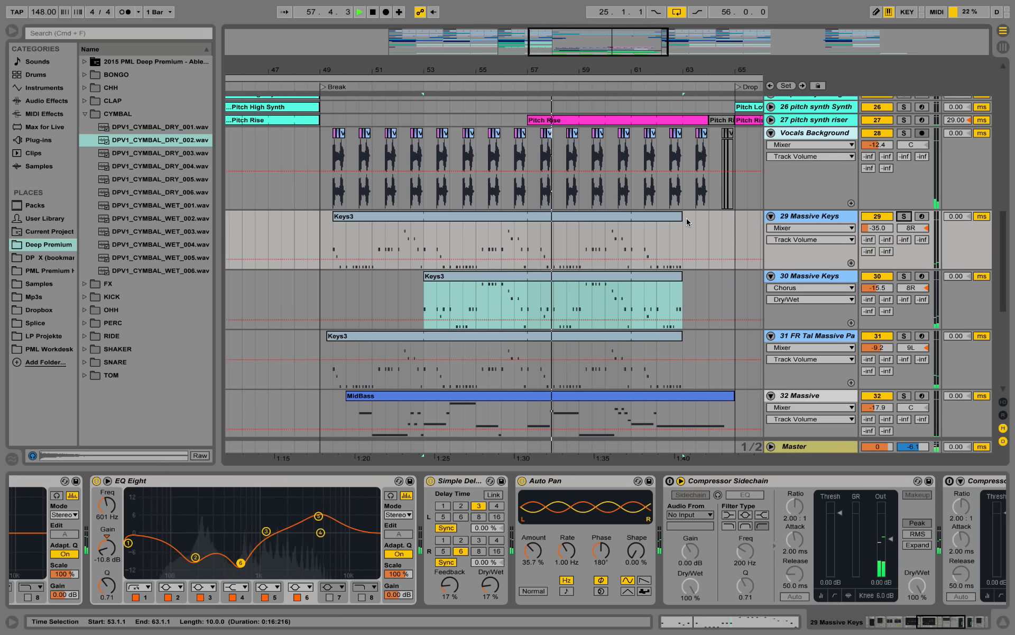
left_click(771, 120)
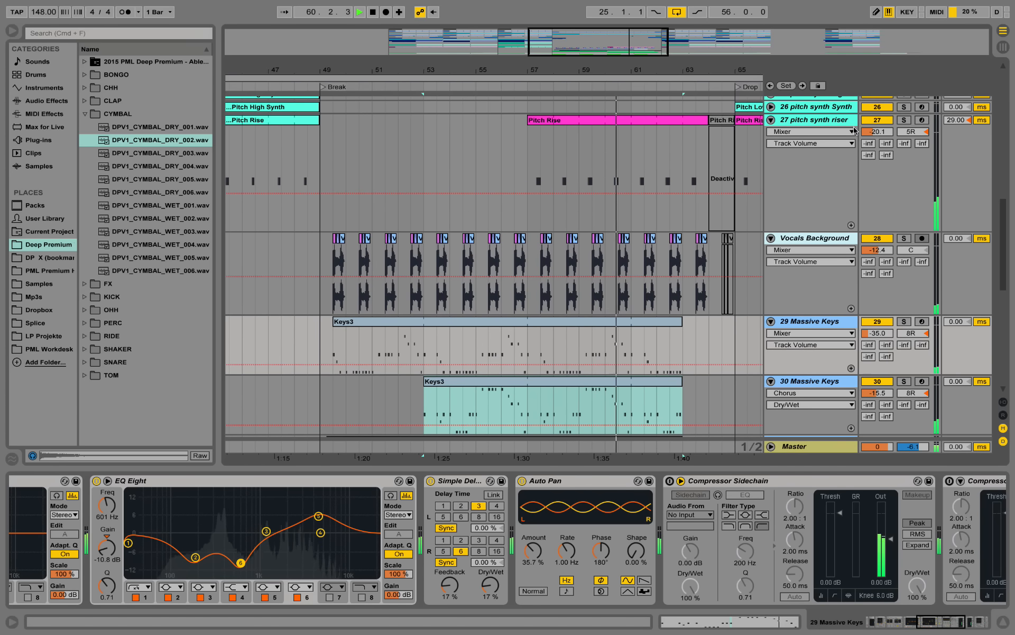
scroll(778, 228, "down", 8)
scroll(778, 228, "down", 10)
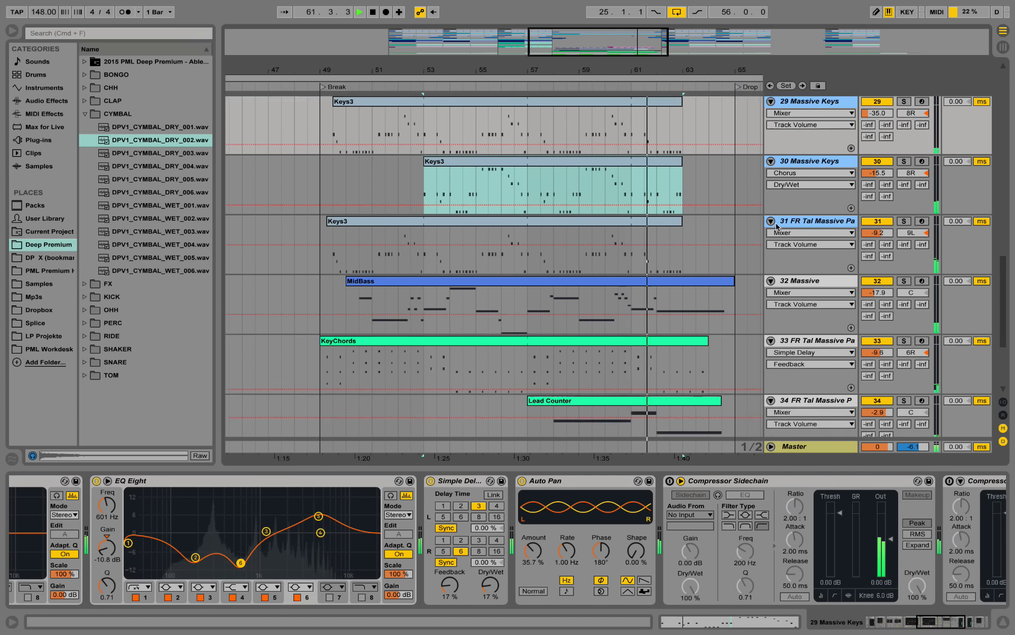
scroll(775, 226, "down", 8)
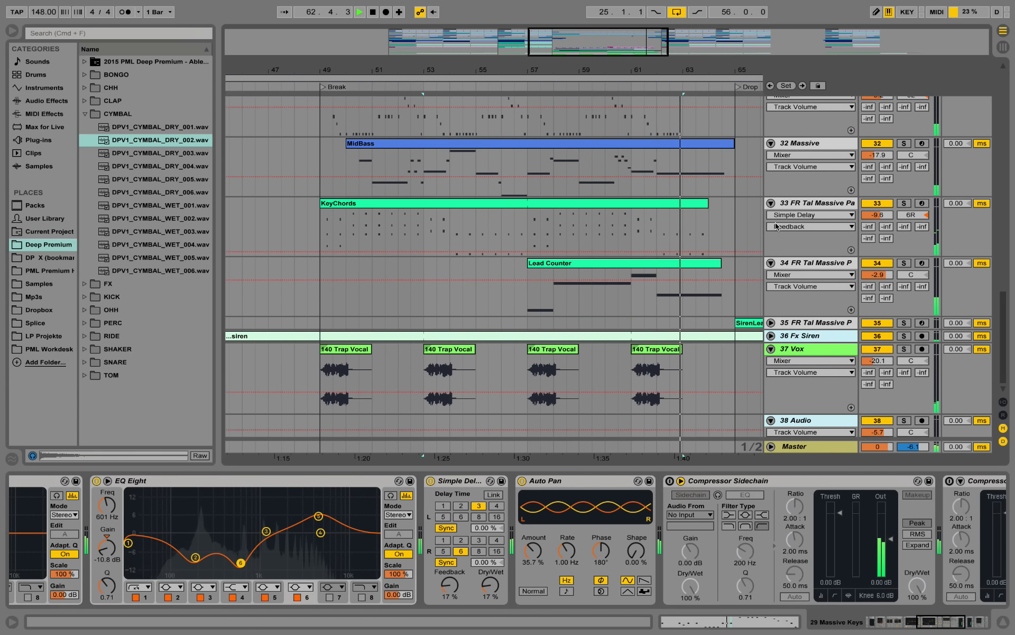
scroll(773, 223, "up", 6)
scroll(773, 221, "up", 20)
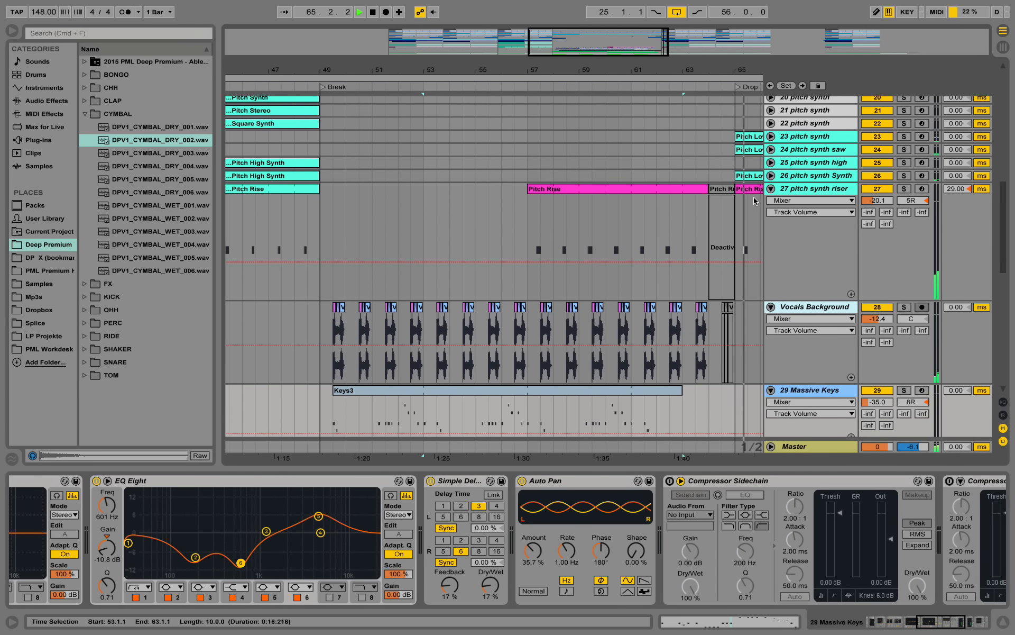
Step: Select the Lead Counter clip, solo track 34 alone, and inspect its Massive plug-in window before closing it
left_click_drag(662, 69, 665, 284)
scroll(664, 284, "down", 20)
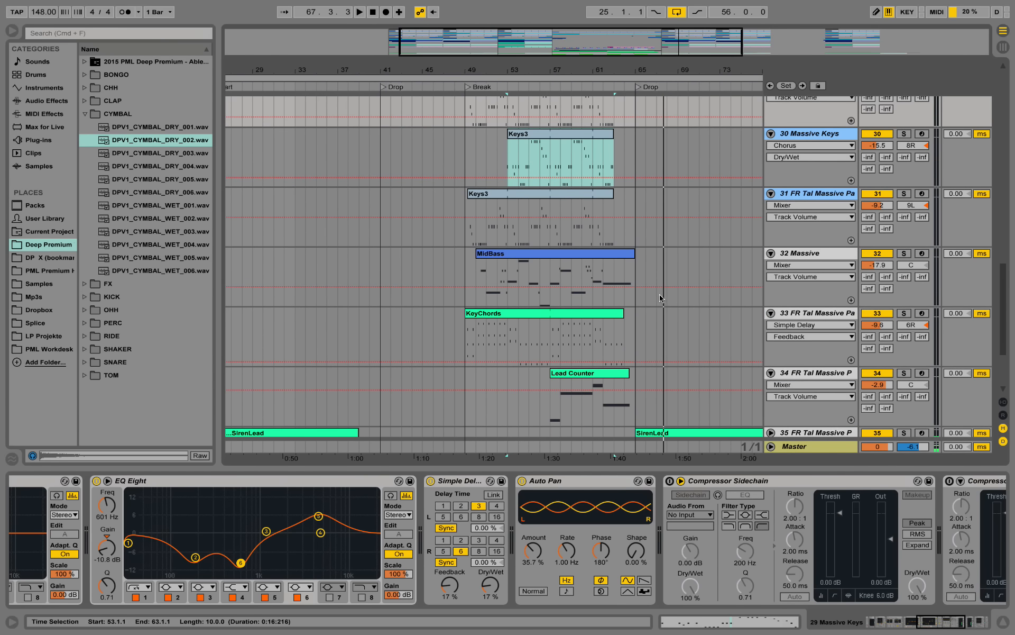
left_click(604, 373)
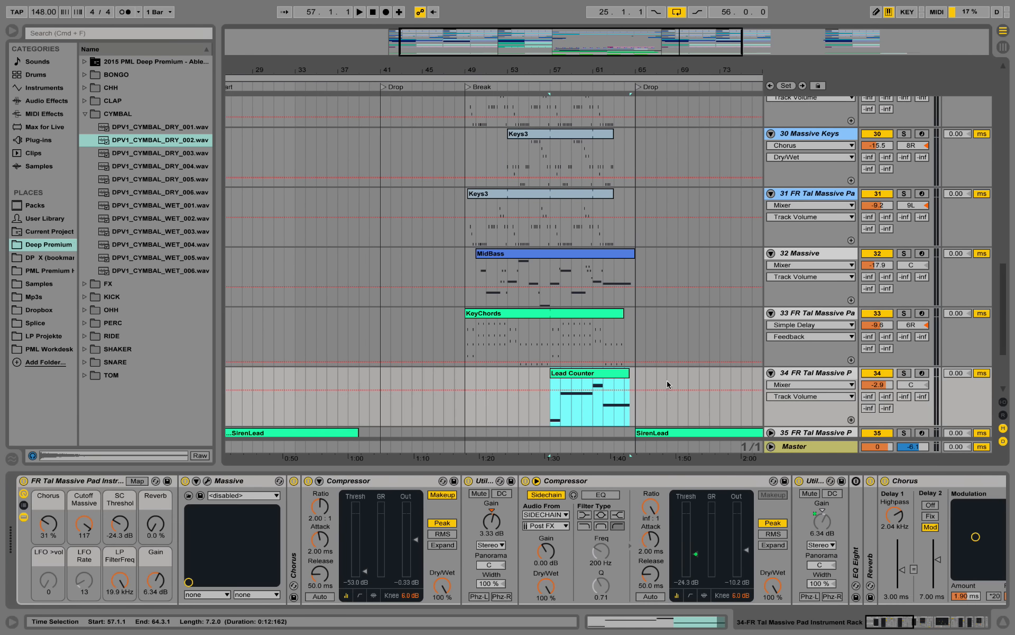
left_click(904, 374)
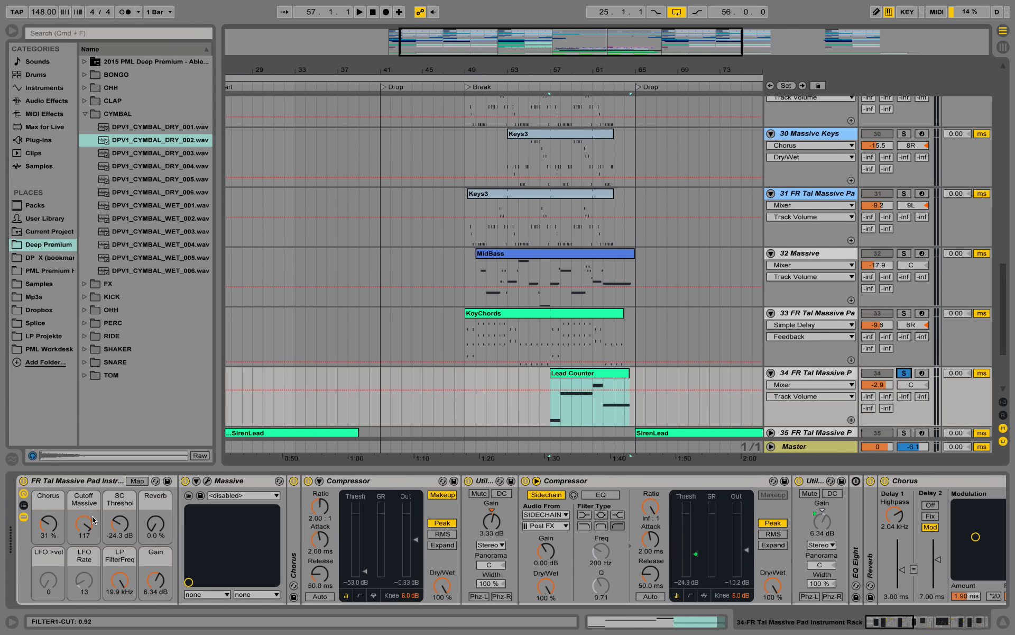
left_click(208, 481)
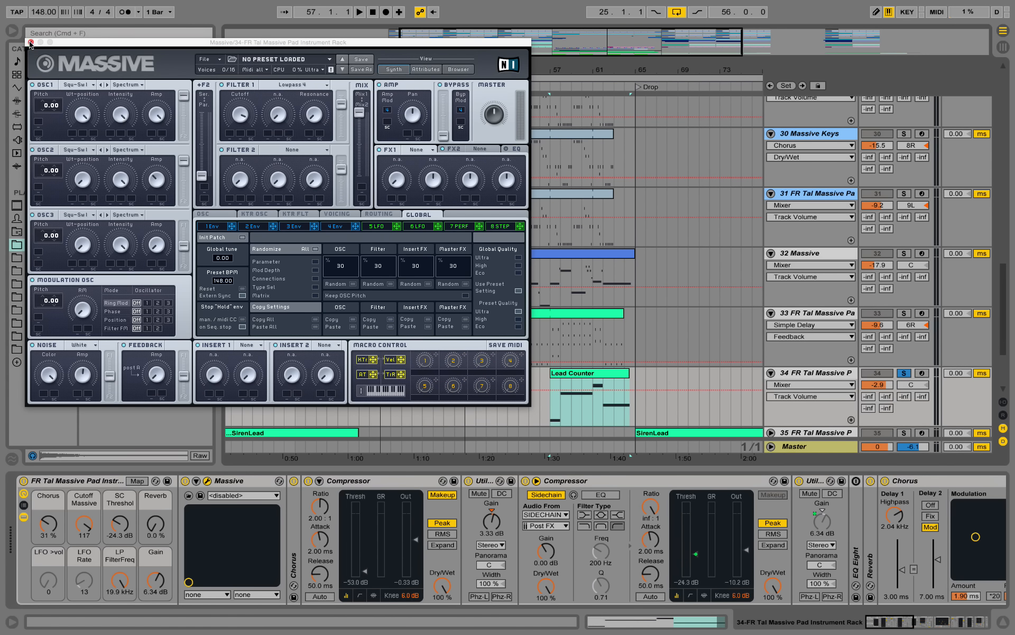
left_click(30, 42)
Step: Play the soloed Lead Counter from bar 57 and inspect track 34's Auto Filter, Limiter, EQ Eight and Compressor Sidechain
scroll(536, 202, "down", 3)
key("space")
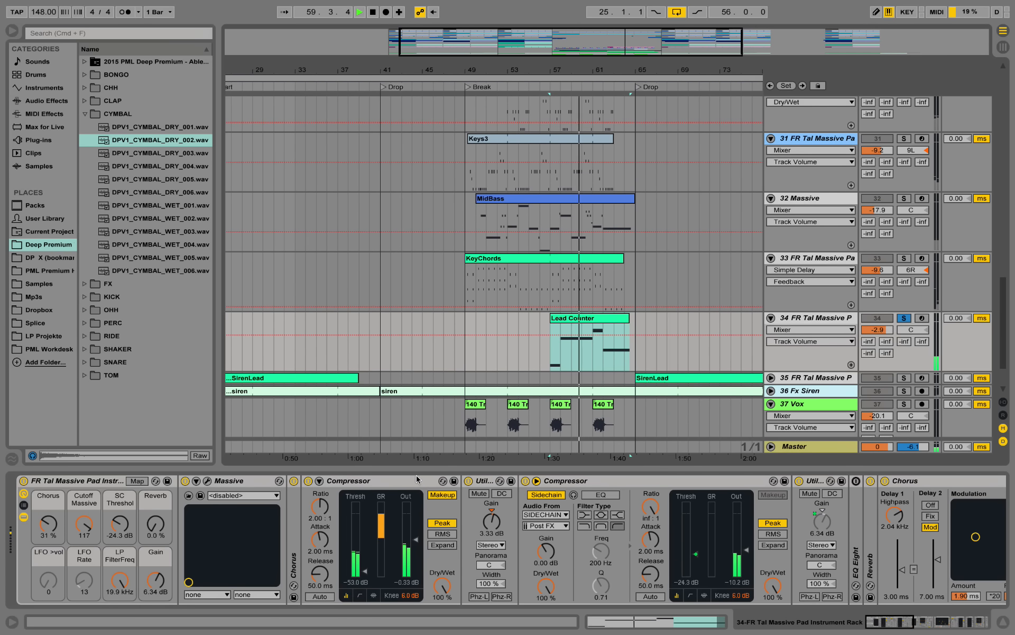
left_click(887, 625)
left_click_drag(886, 625, 929, 626)
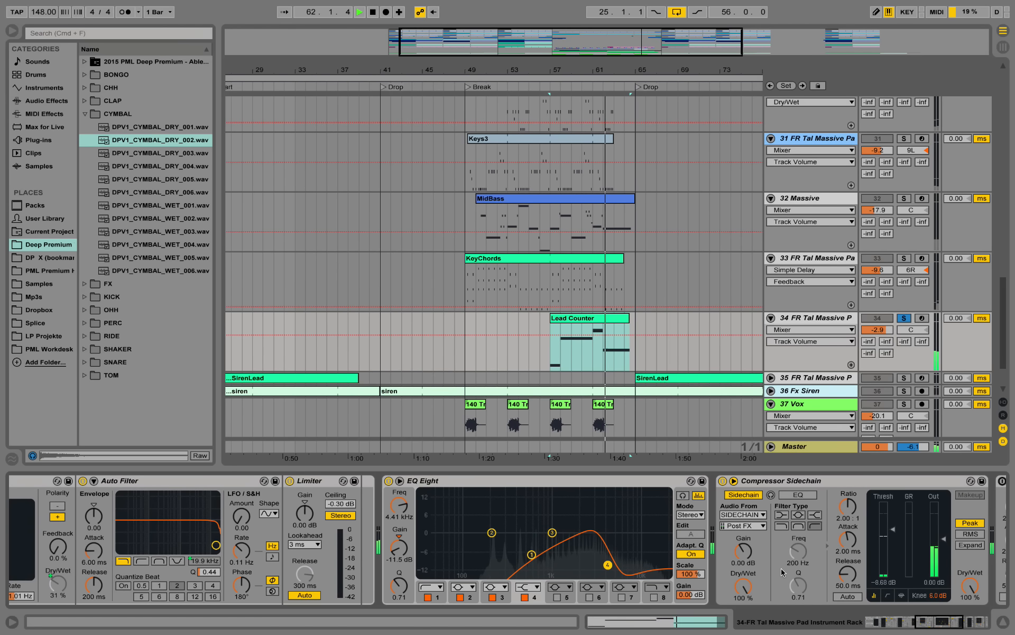
key("space")
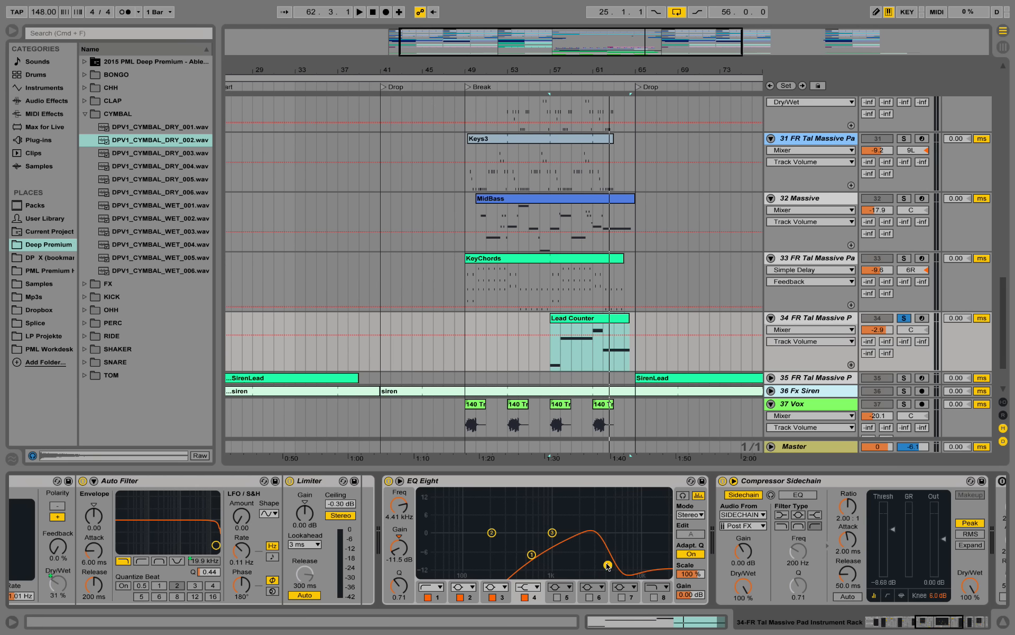
key("space")
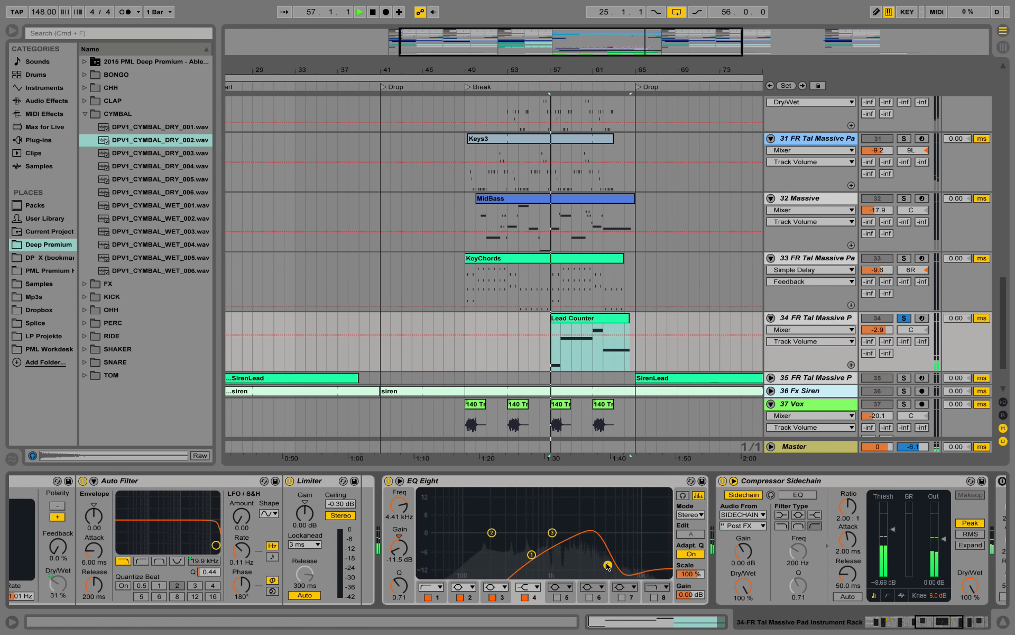
Step: Unsolo track 34 and review the arrangement while the full mix plays from the Break into the Drop
left_click(889, 324)
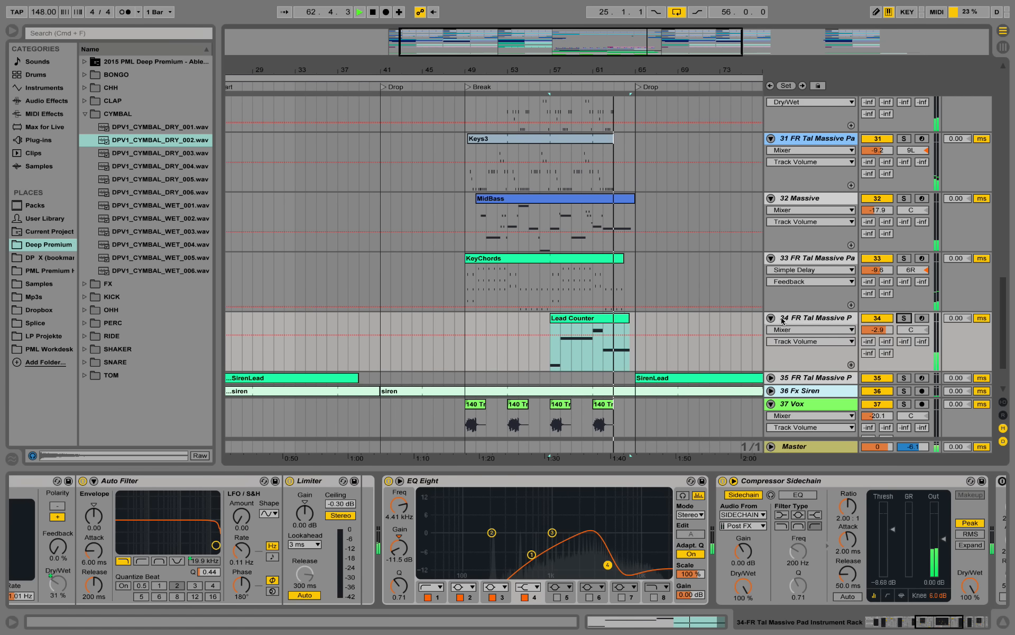
scroll(782, 320, "down", 3)
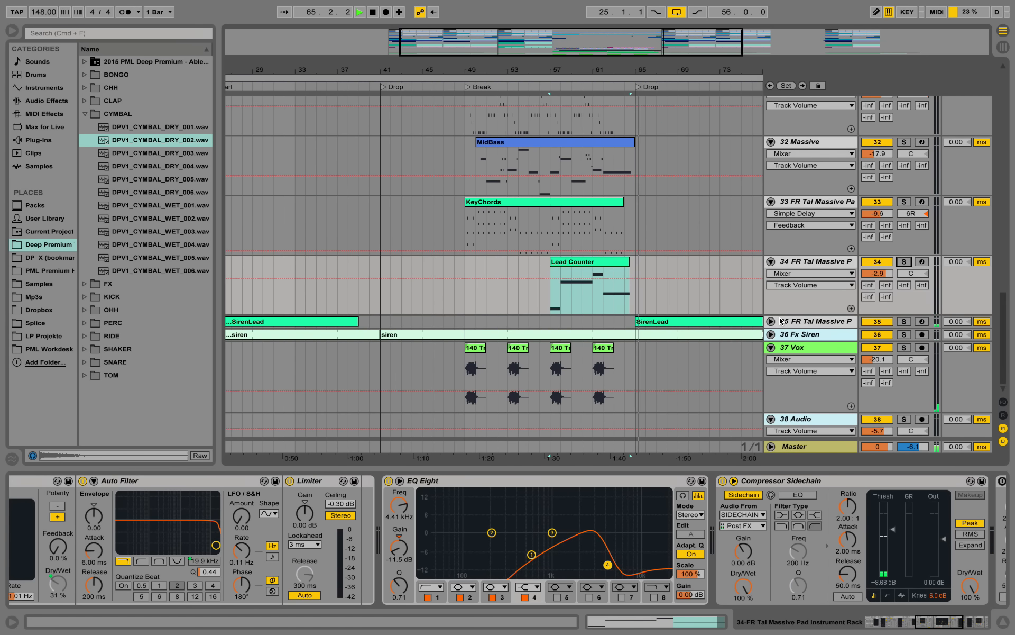
scroll(779, 318, "up", 1)
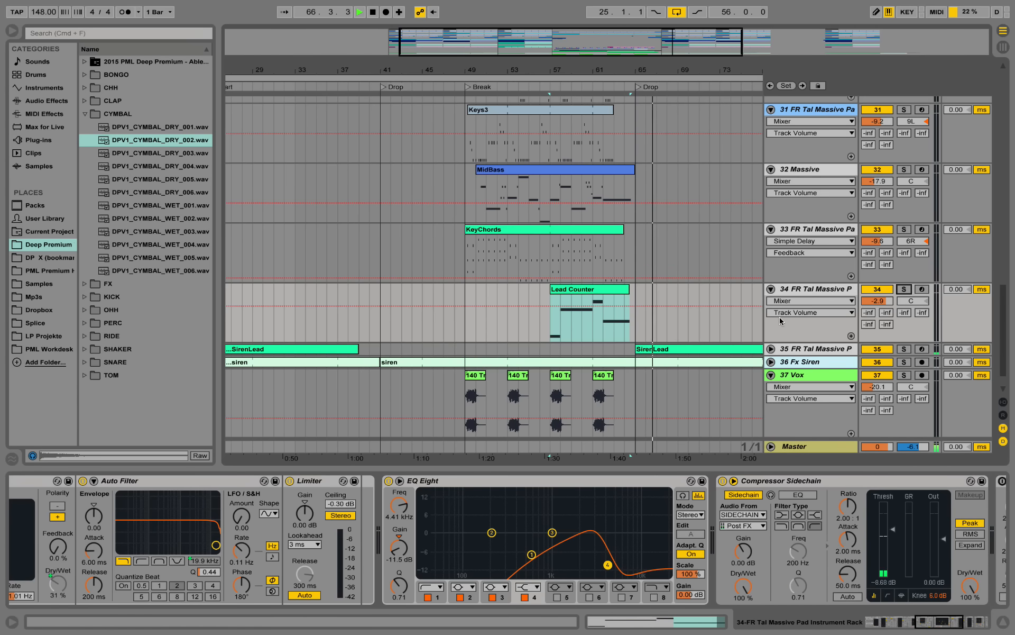
scroll(779, 318, "up", 10)
scroll(779, 320, "up", 15)
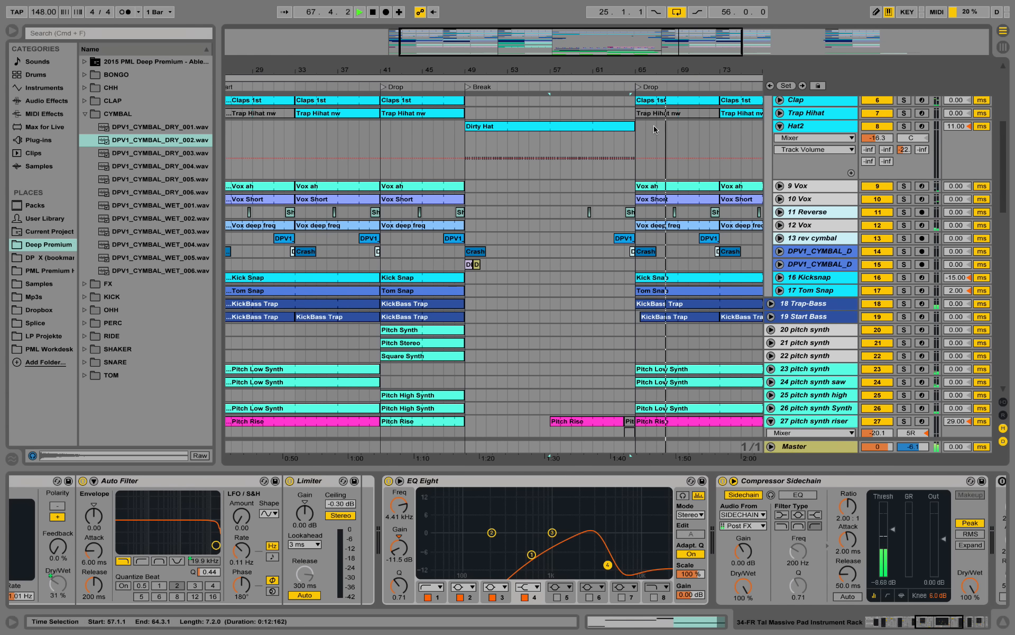
Step: Unfold the 11 Reverse track, solo it, and audition the Shout clip at bar 64 leading into the Drop
scroll(640, 70, "up", 10)
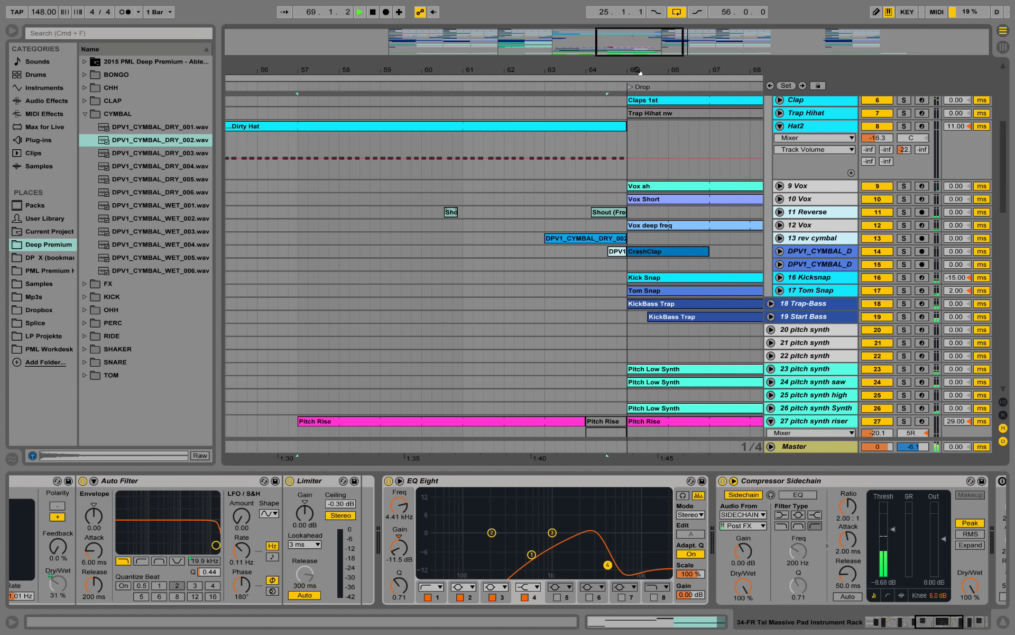
left_click(780, 211)
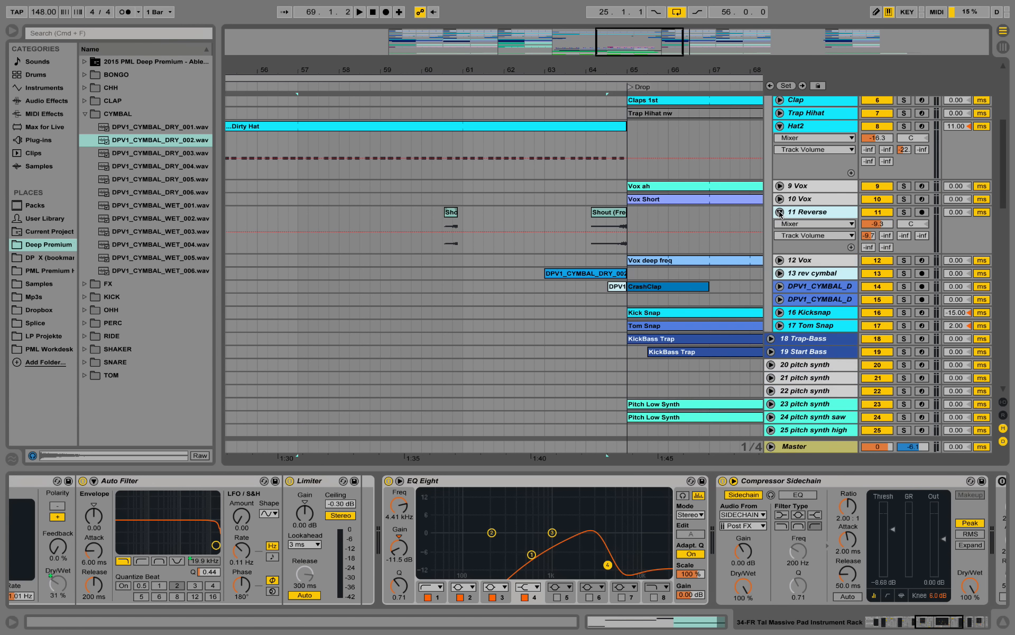
left_click(592, 225)
left_click(904, 213)
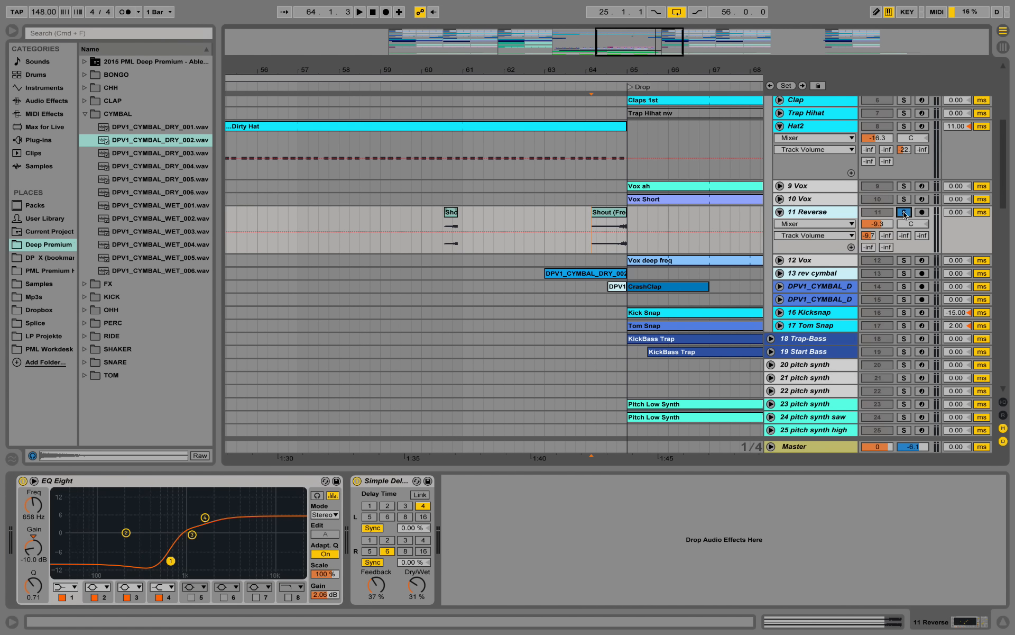
key("space")
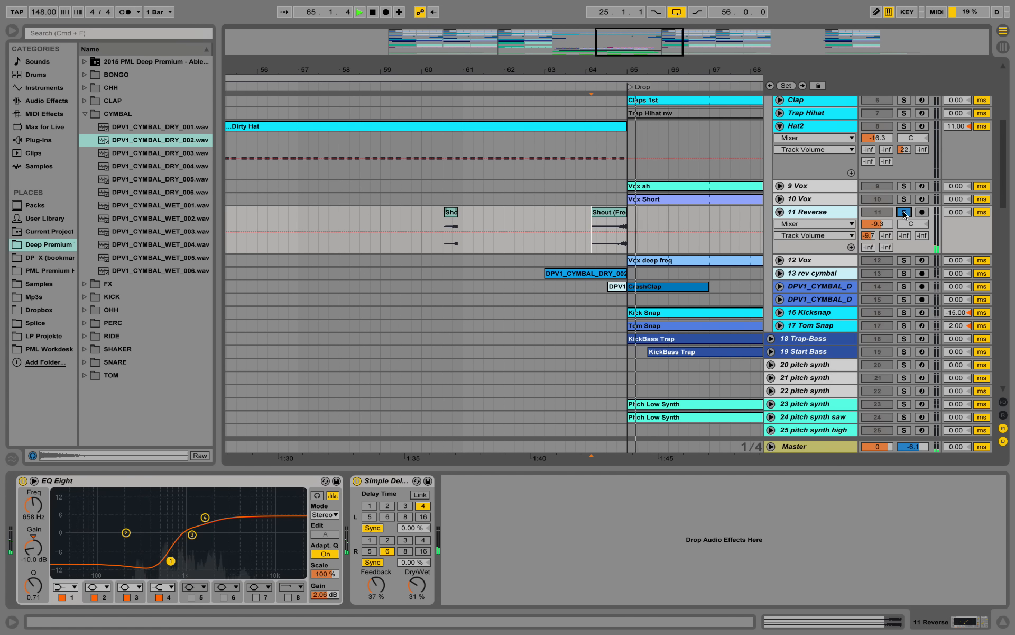
Step: Unsolo the 11 Reverse track and fold it, showing the whole arrangement from Start to the second Drop
left_click(904, 212)
left_click_drag(614, 69, 614, 24)
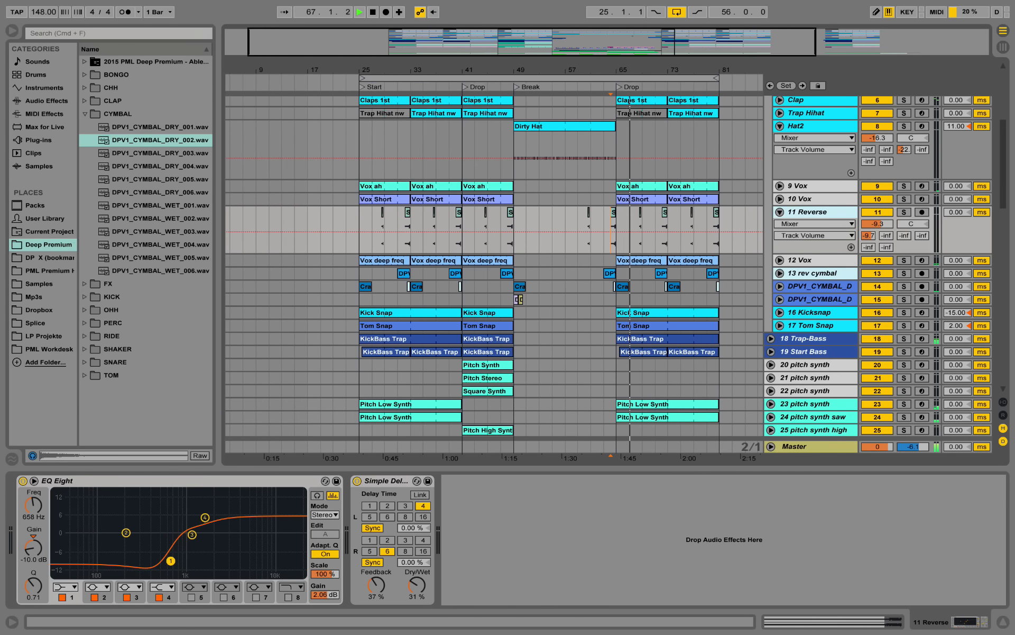
left_click(780, 211)
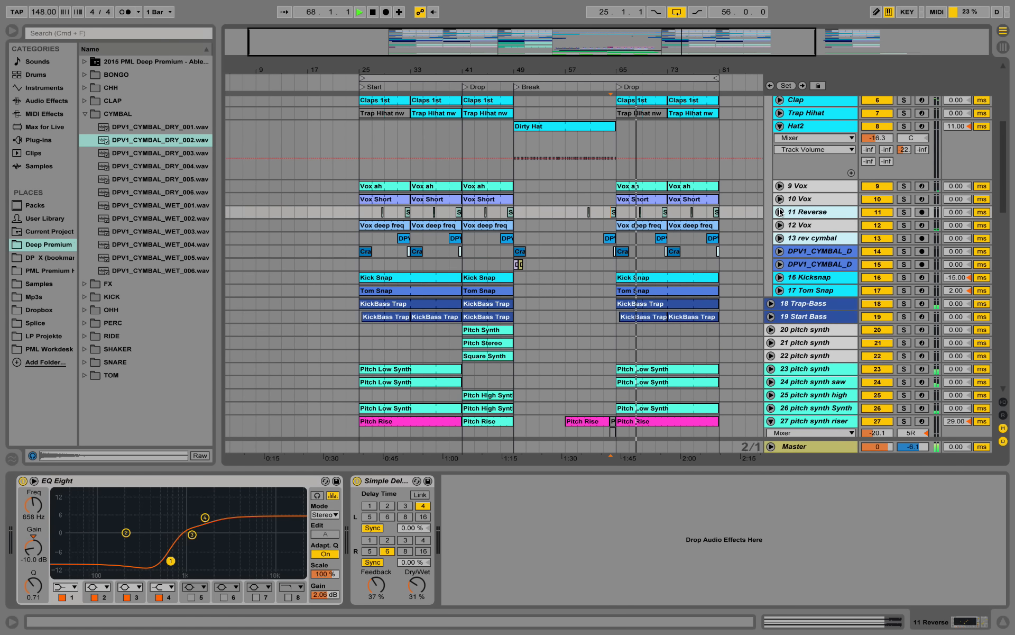
Step: Hide the device view and fold the tracks from 27 pitch synth riser down to 34 FR Tal Massive
left_click(1003, 622)
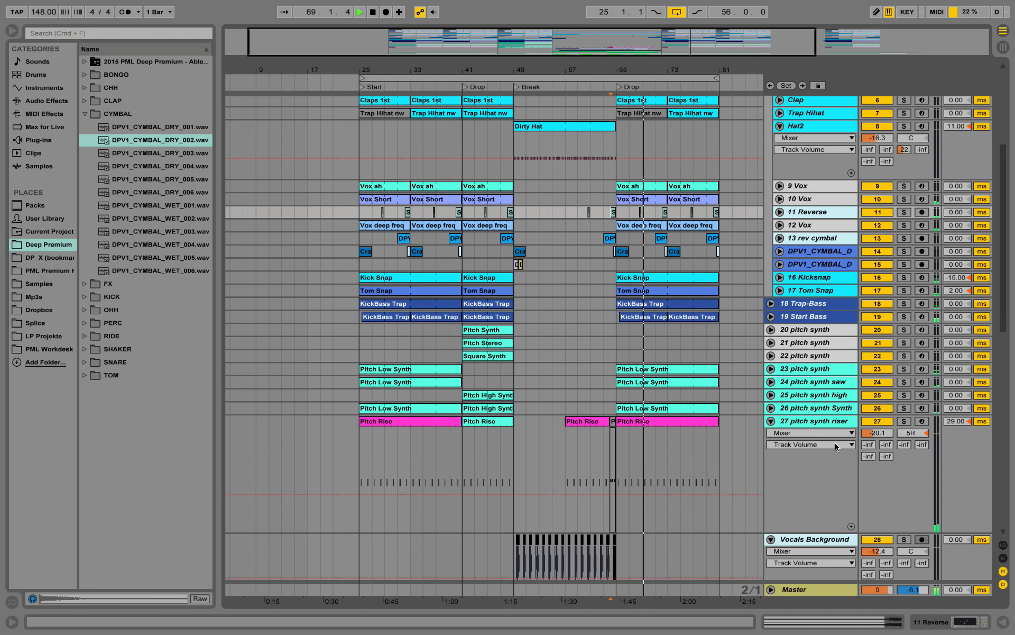
left_click(771, 421)
left_click(772, 434)
left_click(771, 447)
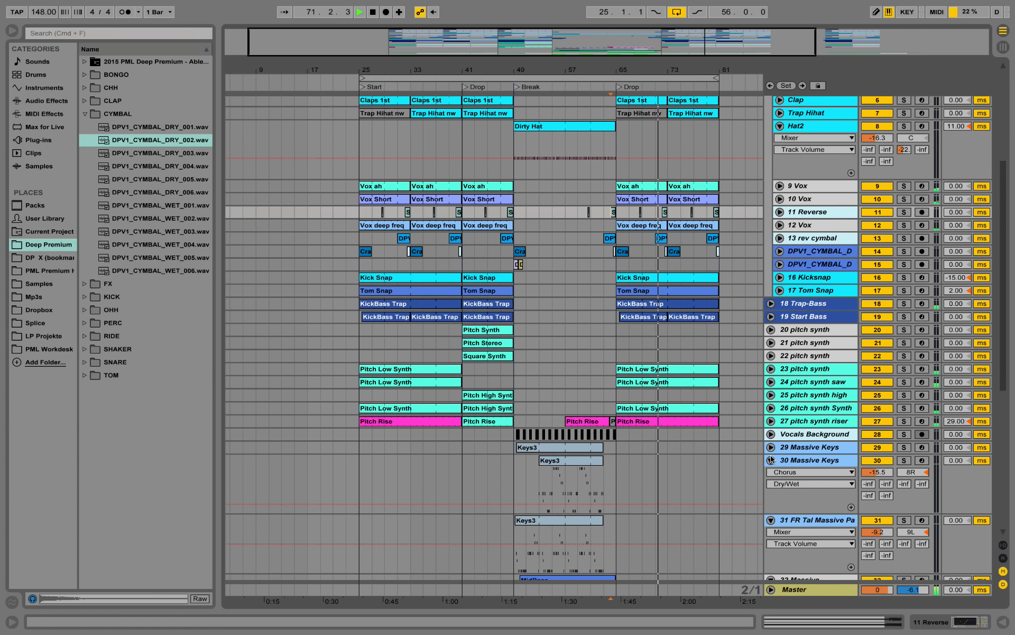
left_click(771, 460)
left_click(771, 473)
left_click(771, 487)
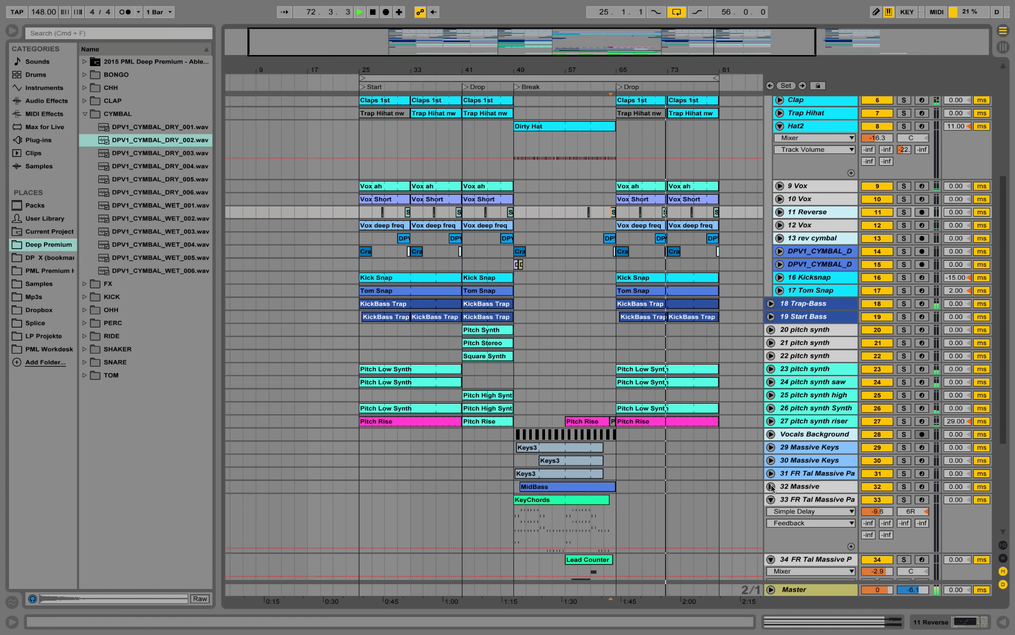
scroll(774, 446, "down", 4)
left_click(770, 389)
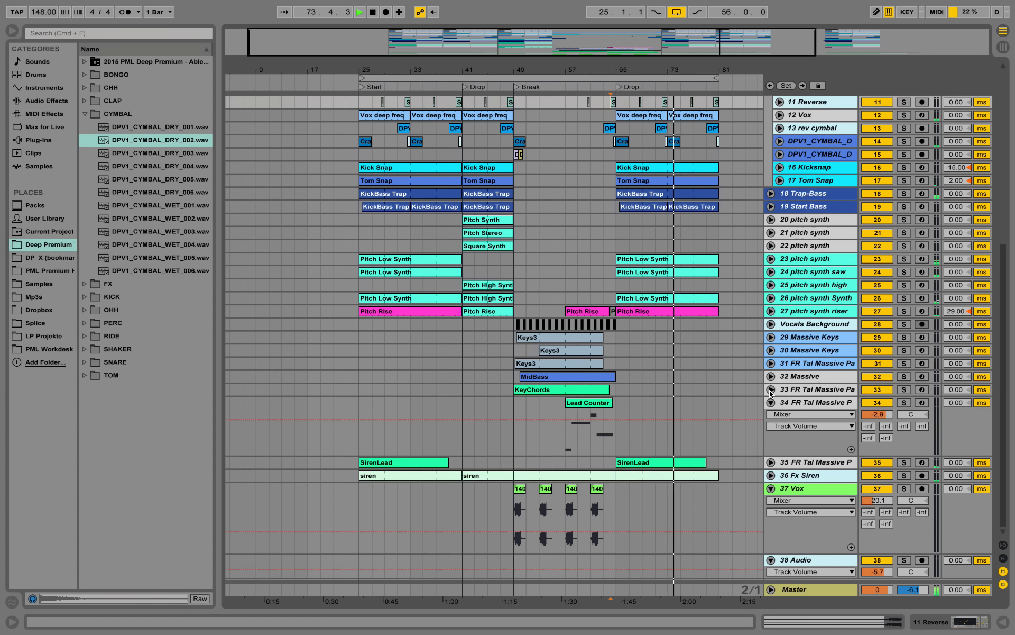
left_click(771, 402)
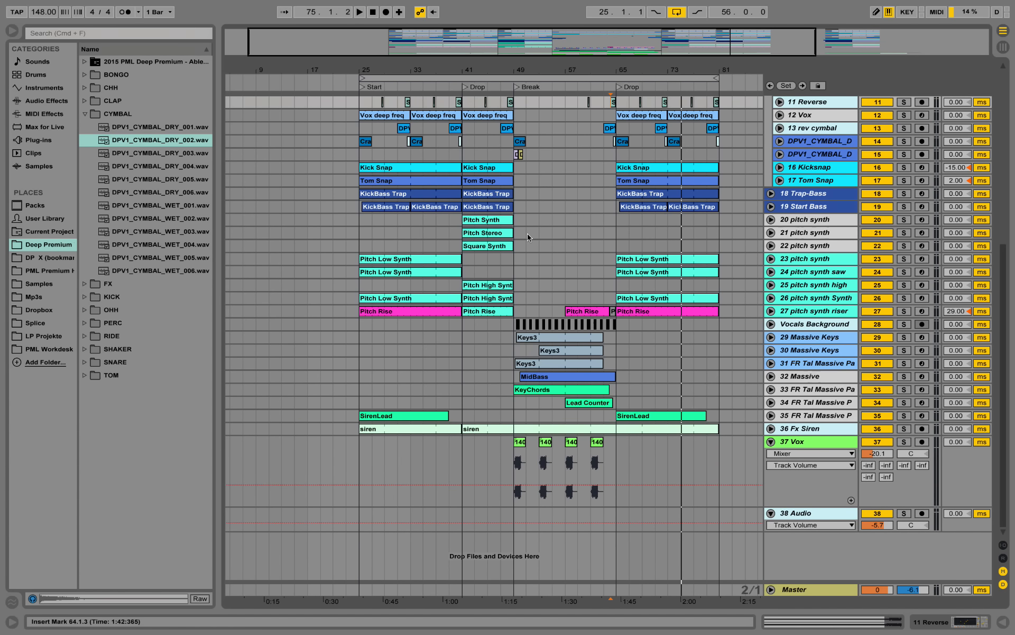
Step: Audition the first Drop's 20, 21 and 22 pitch synth tracks one at a time in solo from bar 41, unfolding each
left_click(491, 216)
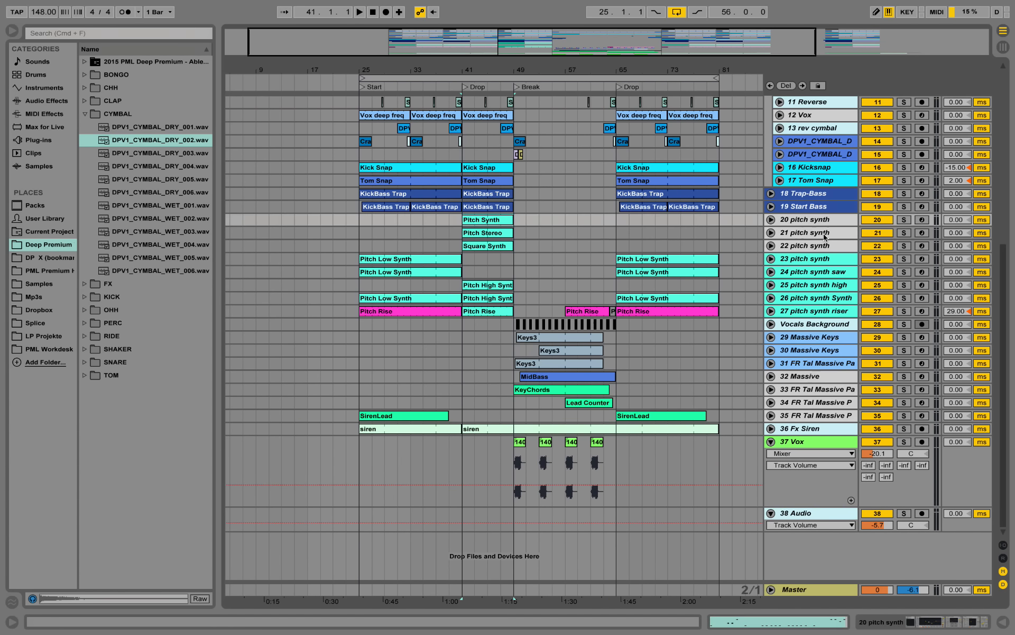
left_click(905, 220)
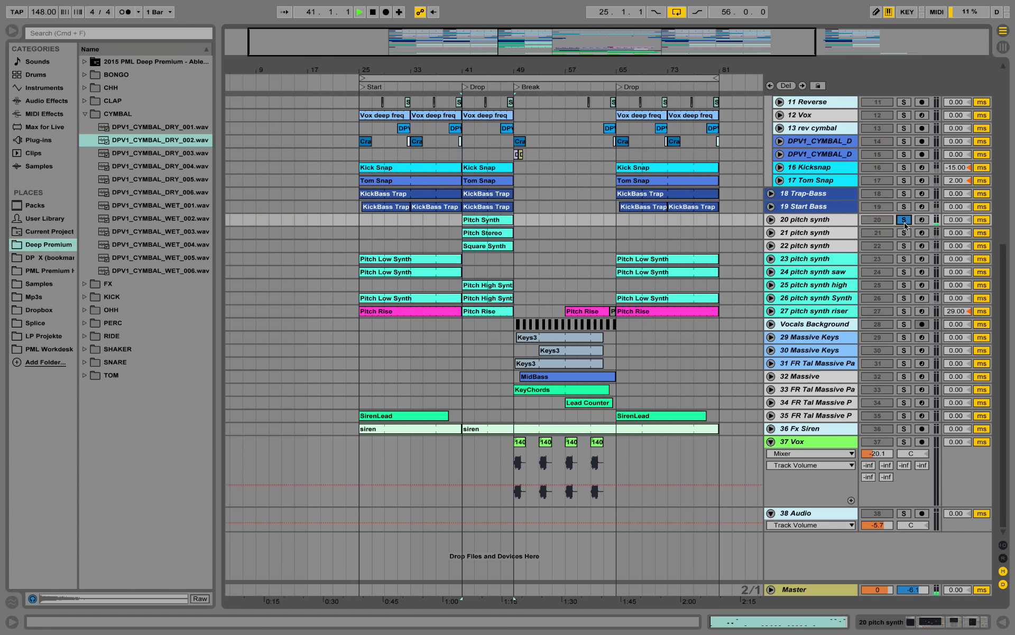
left_click(771, 219)
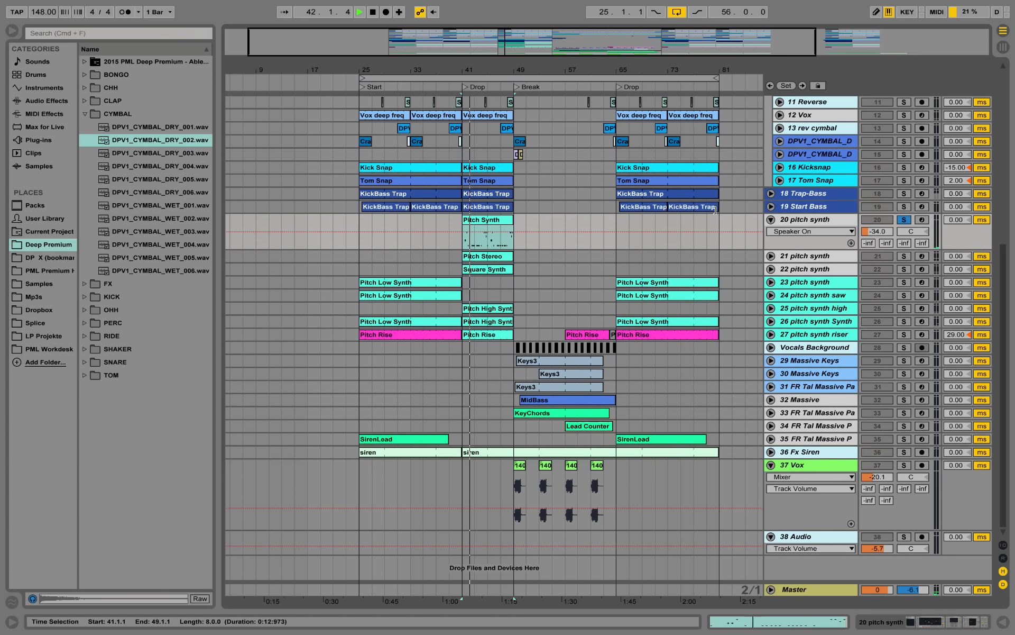
left_click(904, 256)
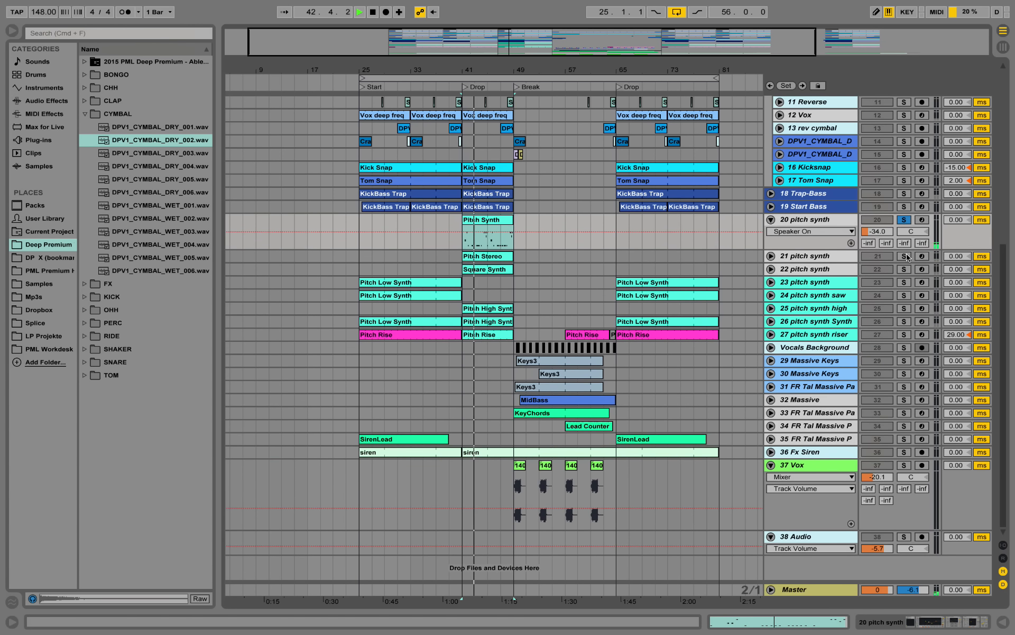
left_click(772, 256)
left_click(904, 292)
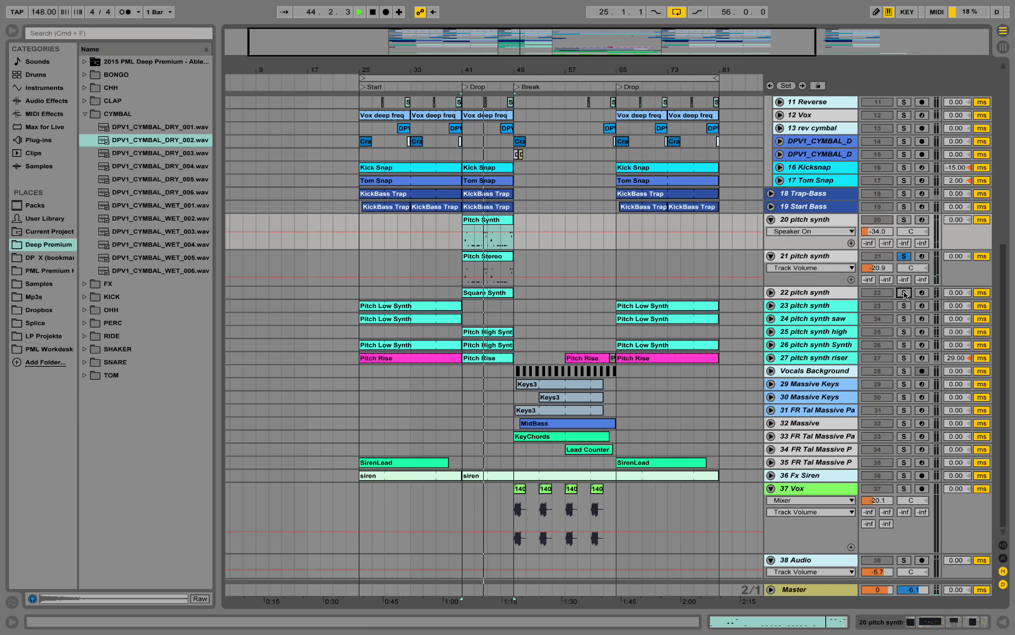
left_click(771, 292)
left_click_drag(485, 72, 492, 137)
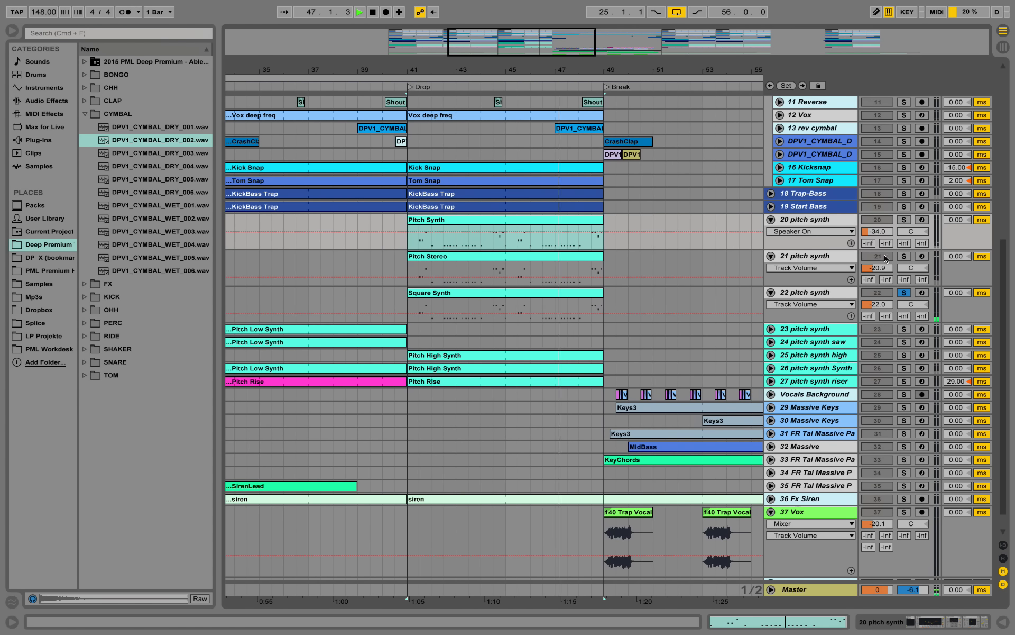
Step: Audition pitch synths 20, 21 and 22 soloed together, and compare them with the full mix from bar 41 after unsoloing
left_click(905, 256, "super")
left_click(905, 220, "super")
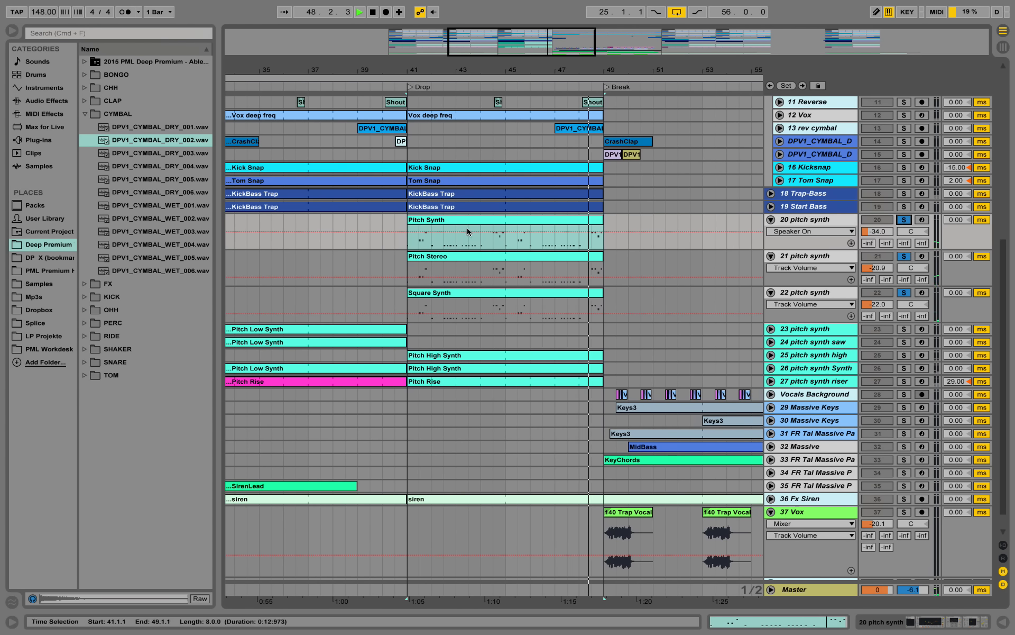
key("space")
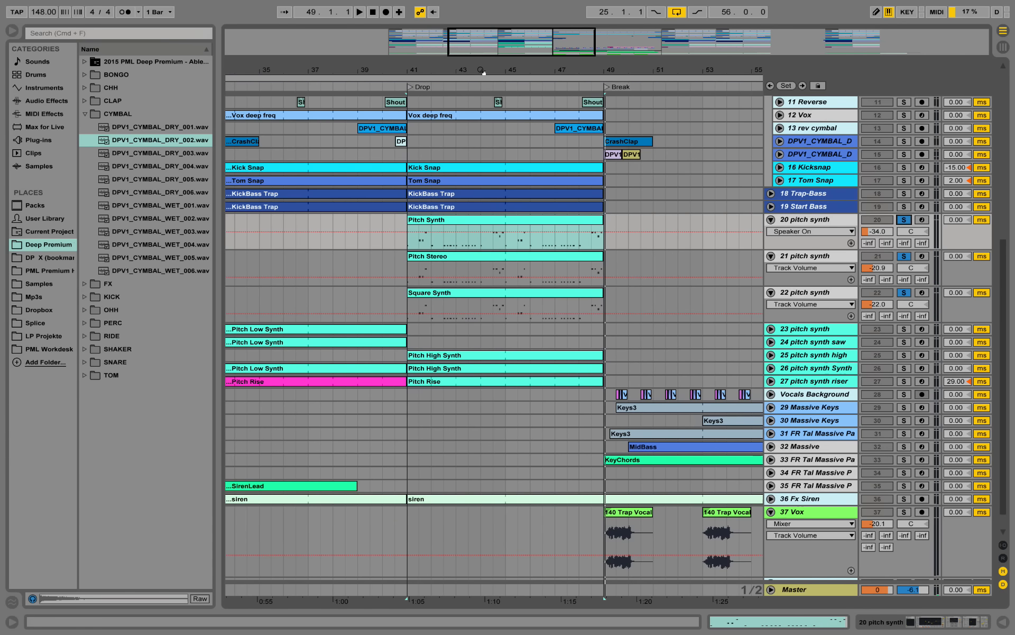
mouse_move(482, 70)
left_mouse_down()
mouse_move(445, 85)
mouse_move(488, 71)
left_mouse_up()
left_click(906, 220)
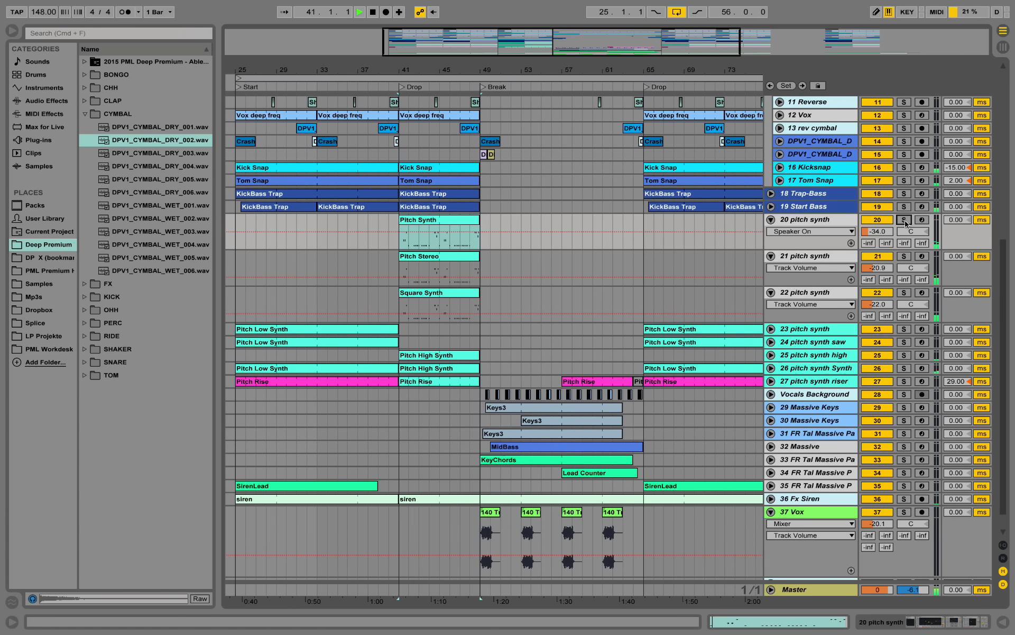
key("space")
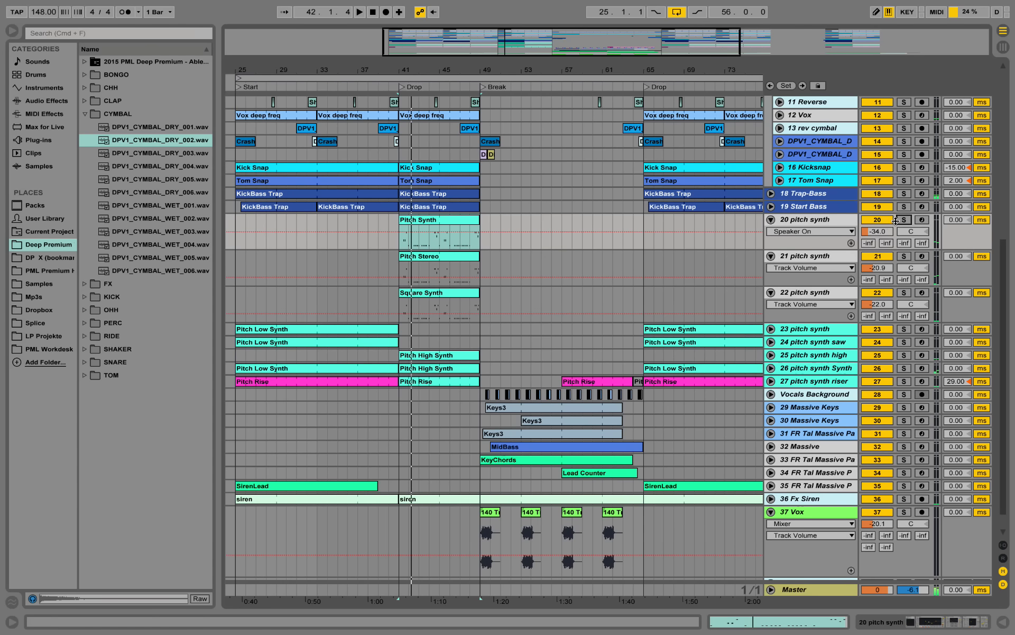
Step: Compare the 20 pitch synth and 21 pitch synth tracks in solo, playing each from the start of the first Drop
key("space")
left_click(903, 220)
key("space")
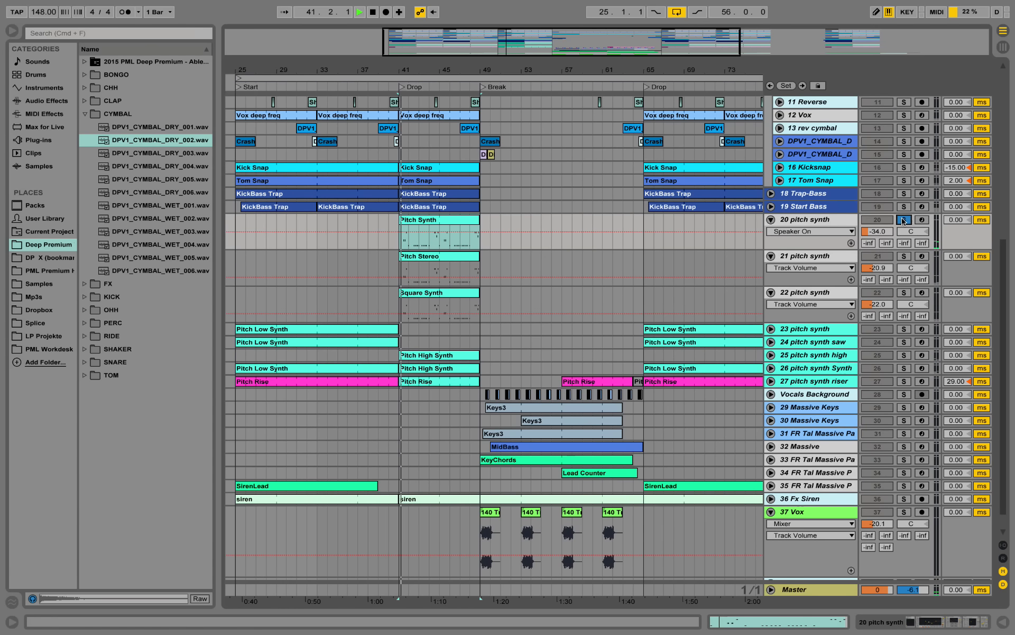
key("space")
left_click(903, 256)
key("space")
Step: Try lowering the 21 pitch synth volume to -25.3 dB, unsolo the track to hear it in the mix, and undo the volume change
left_click_drag(876, 269, 877, 280)
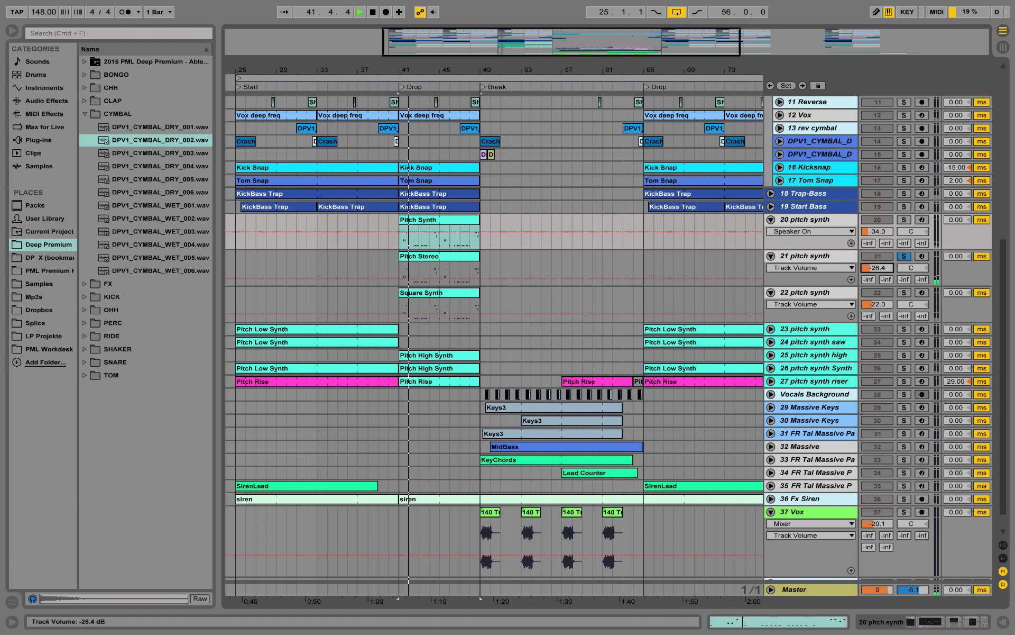
left_click(904, 256)
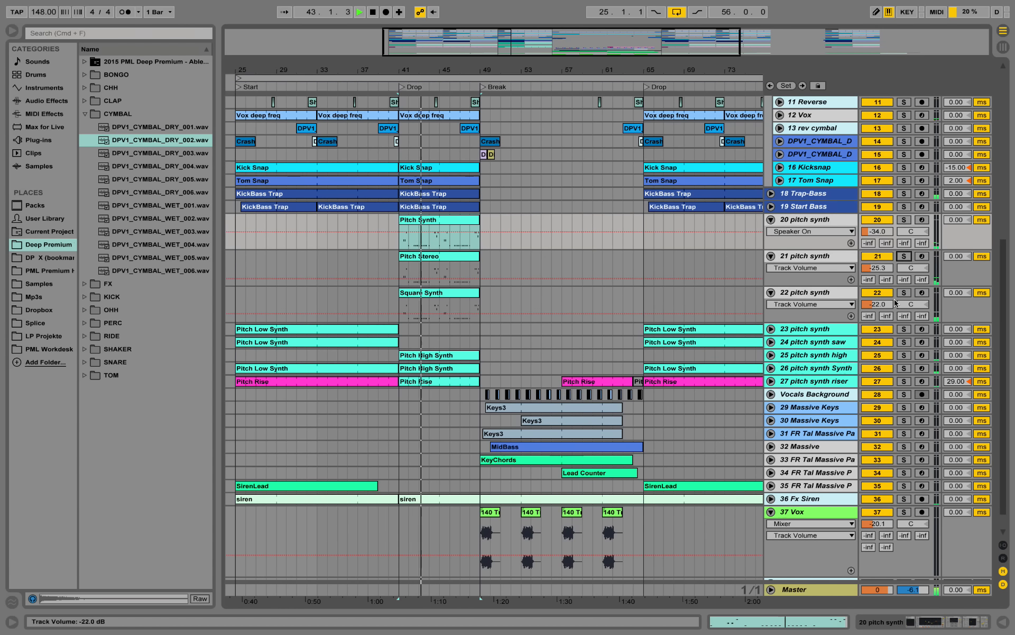
key("space")
key("super+z")
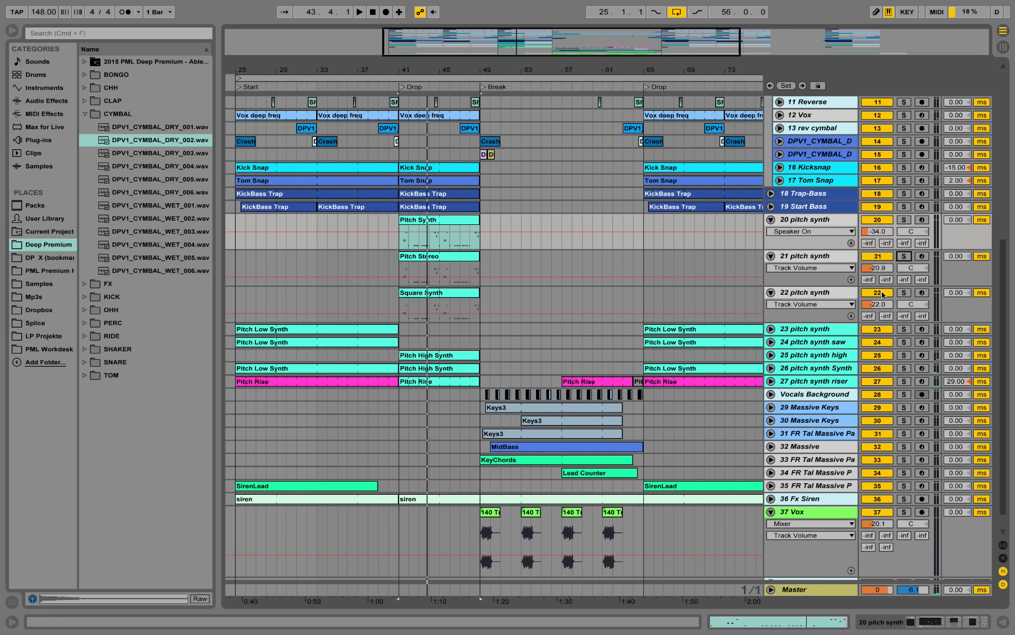
Step: Play the full mix from the Start locator at bar 25 and fold tracks 20, 21 and 22 pitch synth
left_click_drag(497, 73, 470, 89)
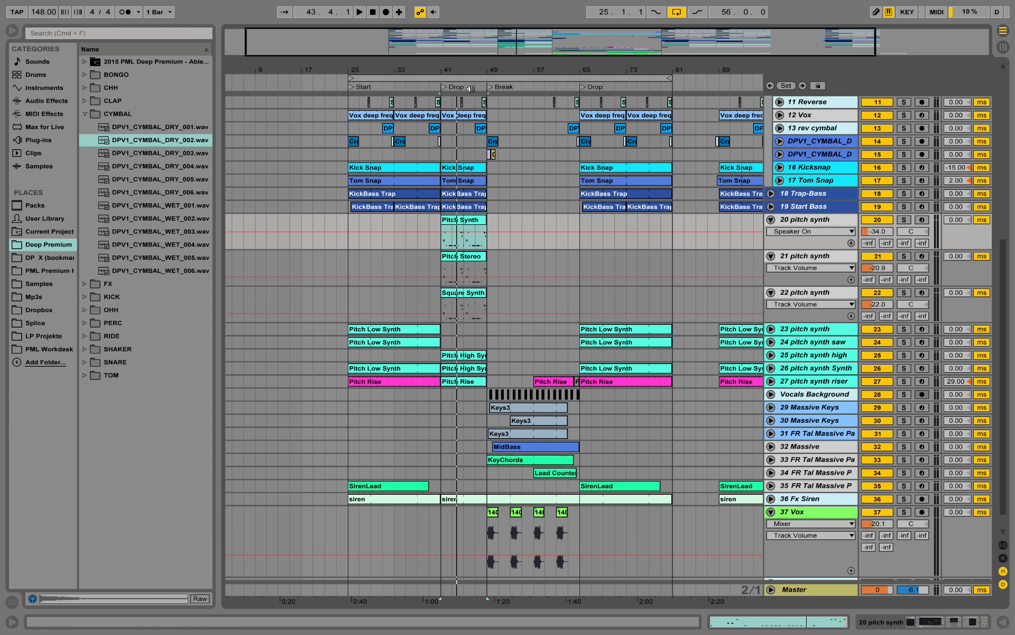
left_click(350, 88)
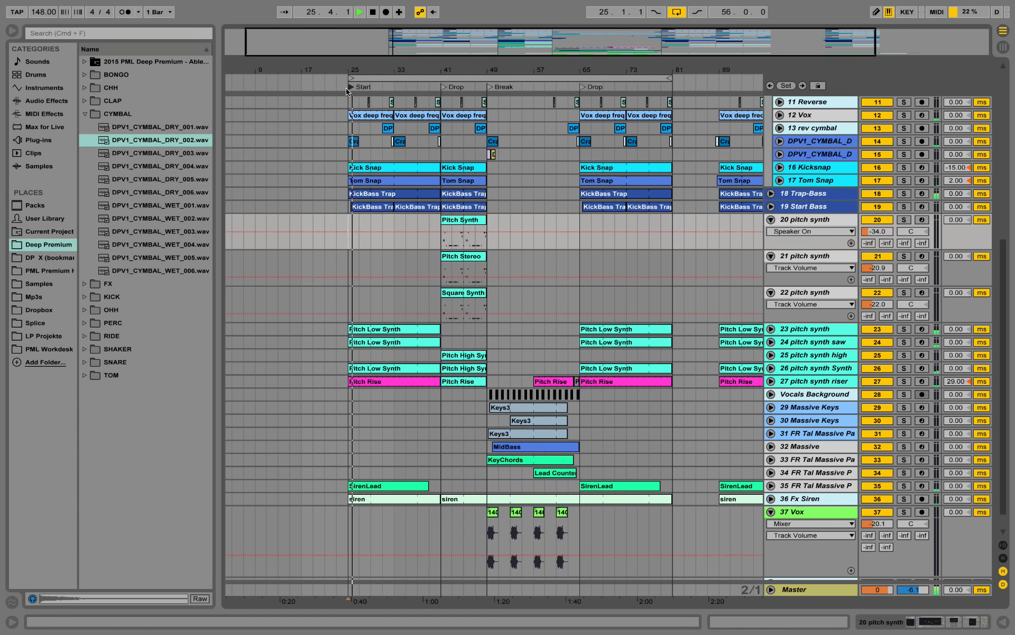
left_click(771, 220)
left_click(771, 233)
left_click(771, 245)
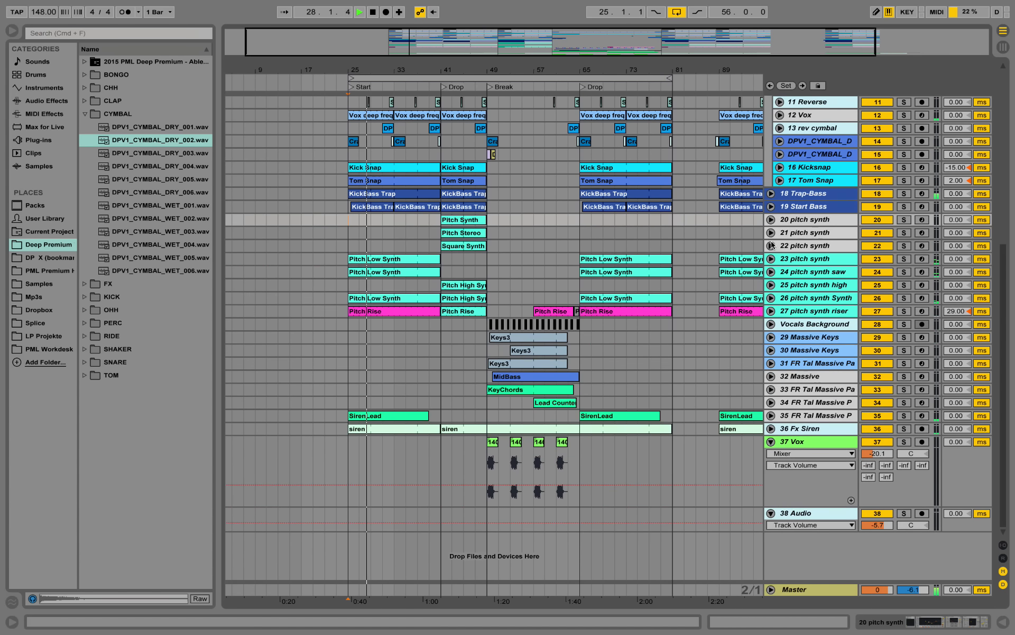
Step: Fold the Hat2 and 37 Vox tracks and audition the second half of the Break from bar 57 in the full mix
scroll(720, 265, "up", 3)
scroll(720, 265, "up", 3)
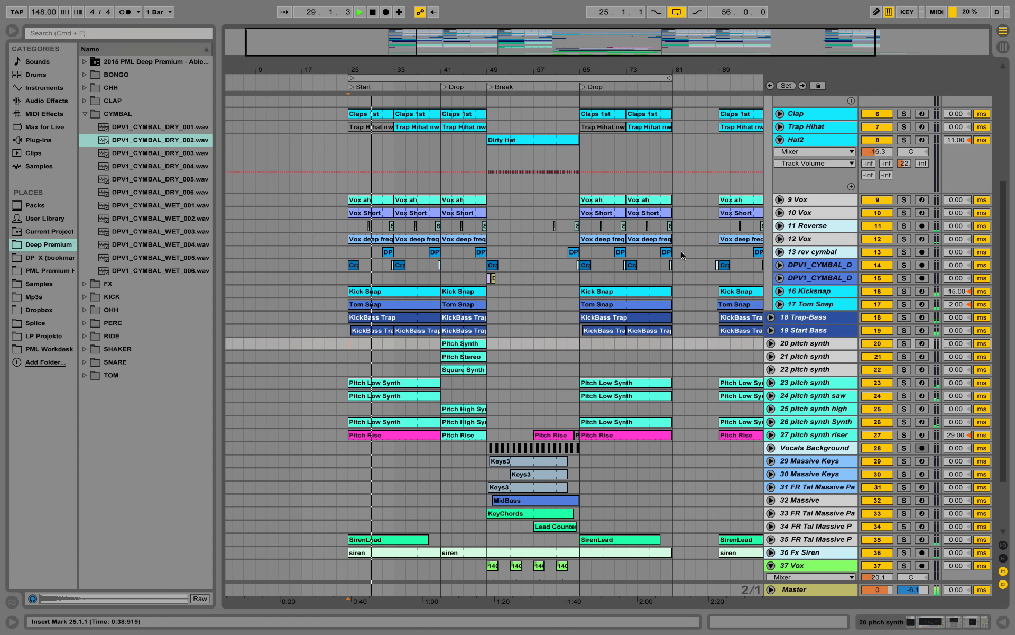
left_click(780, 140)
left_click_drag(547, 72, 496, 68)
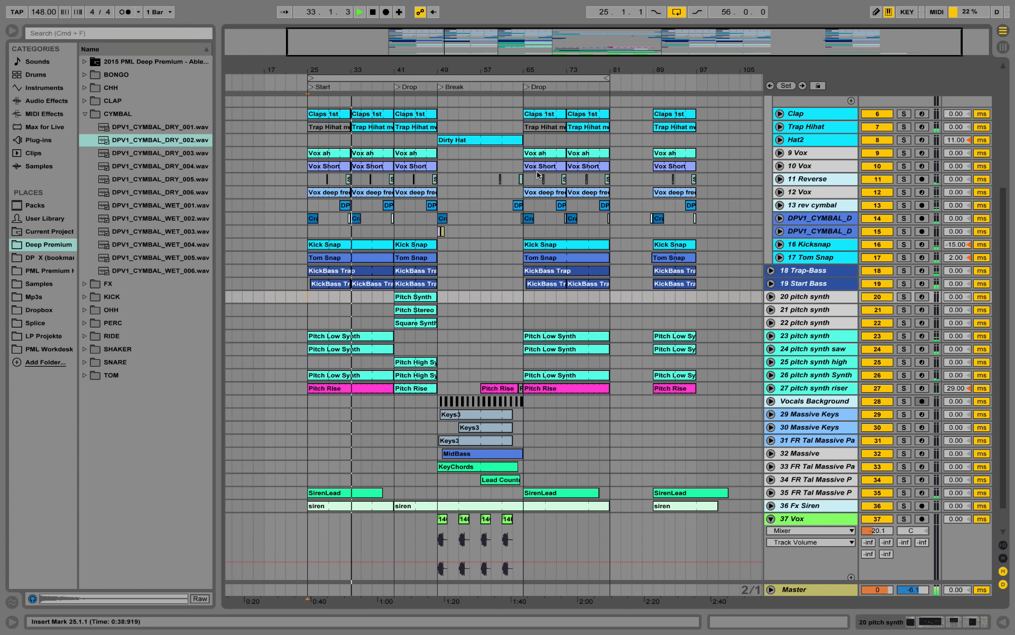
left_click(481, 85)
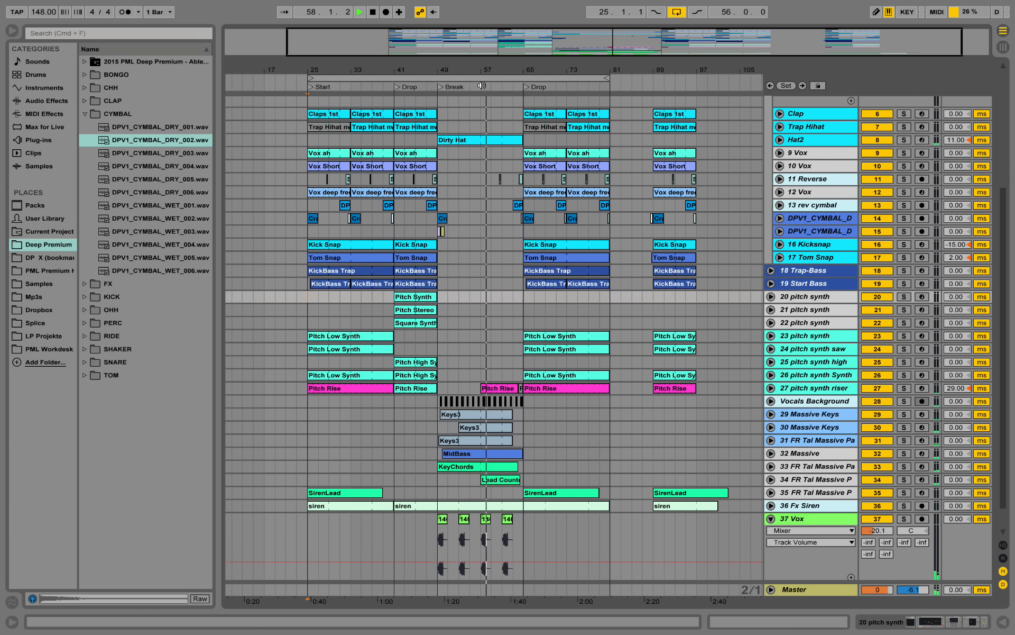
left_click(771, 519)
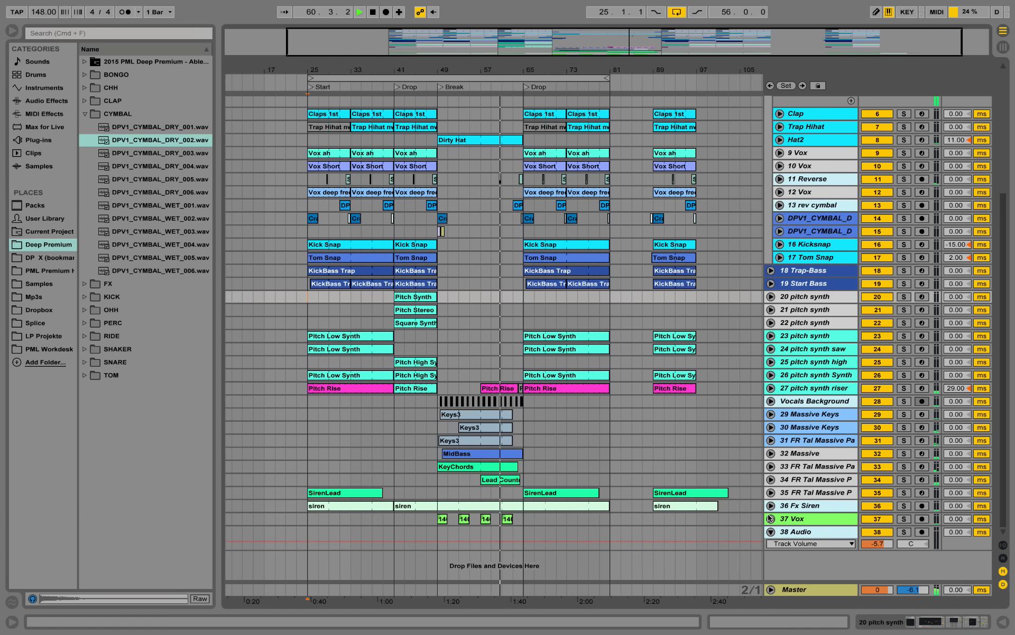
Step: Unfold and solo the 27 pitch synth riser track, audition its Pitch Rise clip from bar 57, and show its device chain
left_click(771, 388)
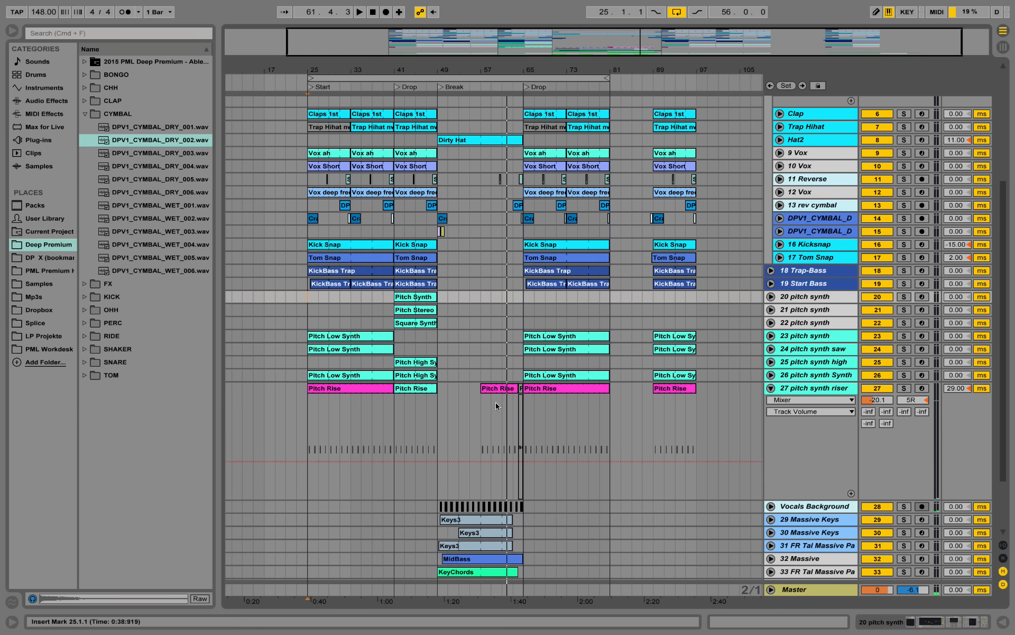
left_click(481, 413)
left_click_drag(497, 70, 497, 114)
key("space")
left_click(904, 388)
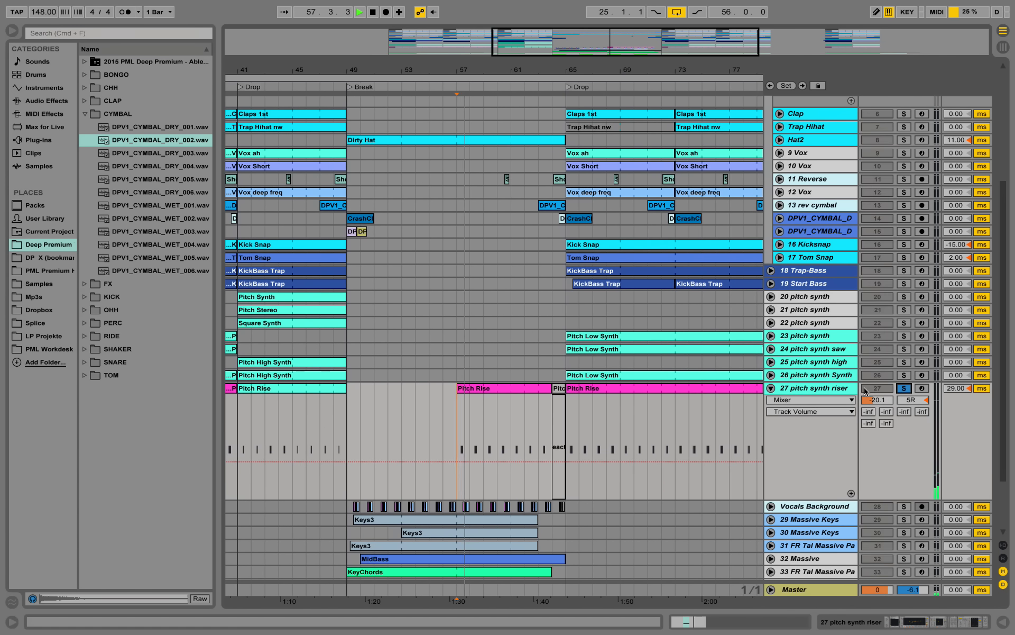
double_click(834, 390)
key("space")
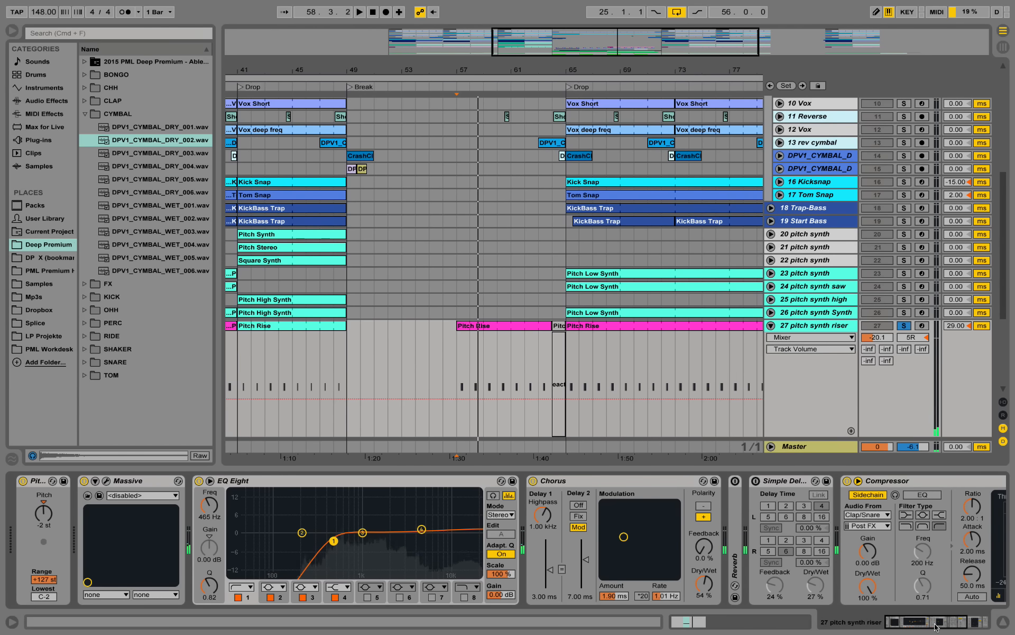
Step: Add a Reverb audio effect after the Utility at the end of the 27 pitch synth riser device chain
left_click_drag(935, 627, 884, 627)
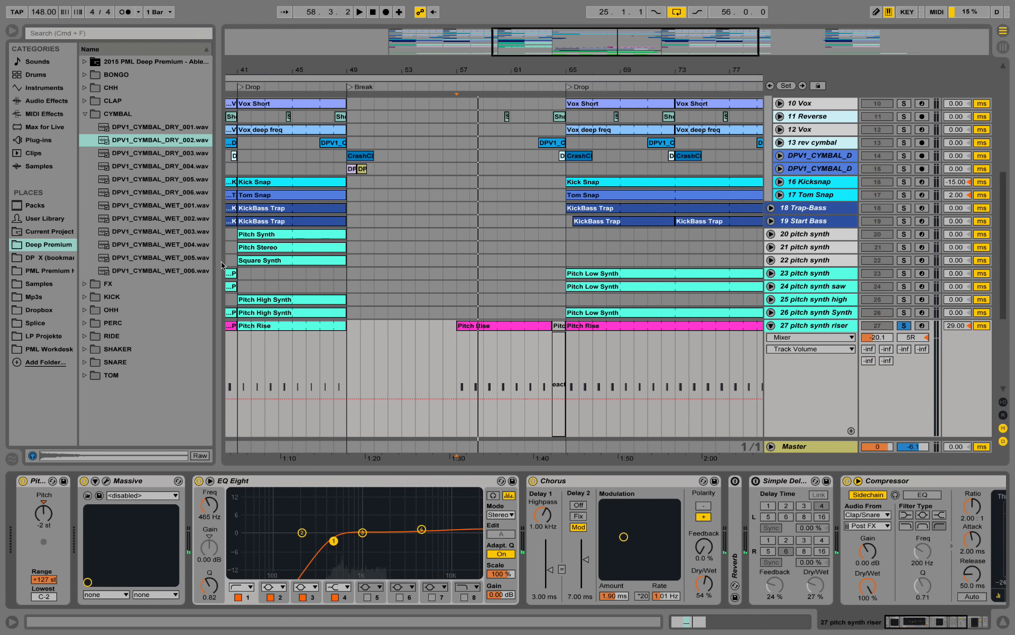
left_click(44, 103)
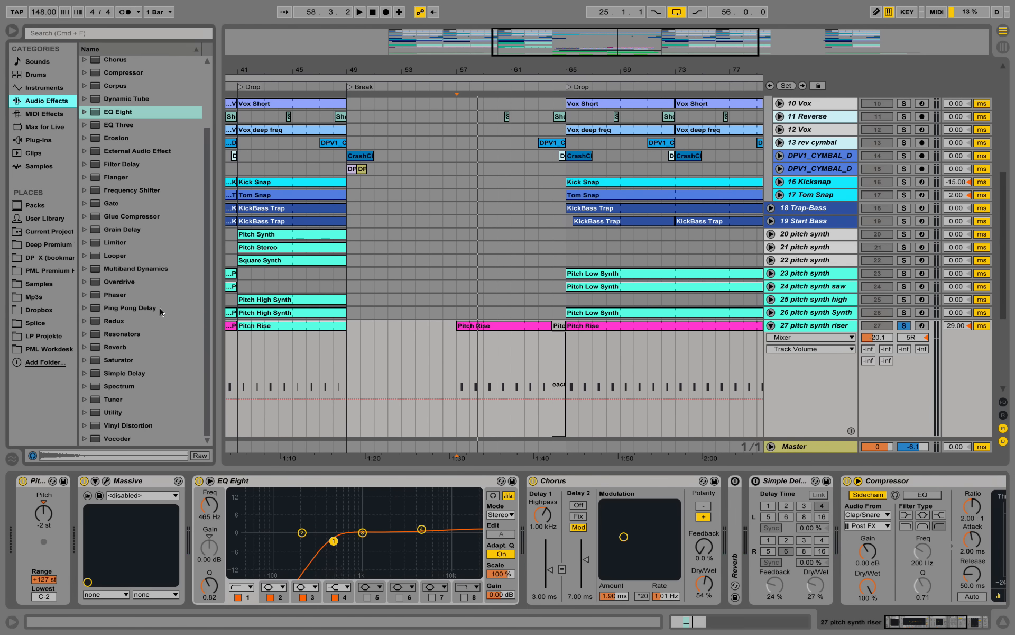
left_click_drag(119, 347, 944, 521)
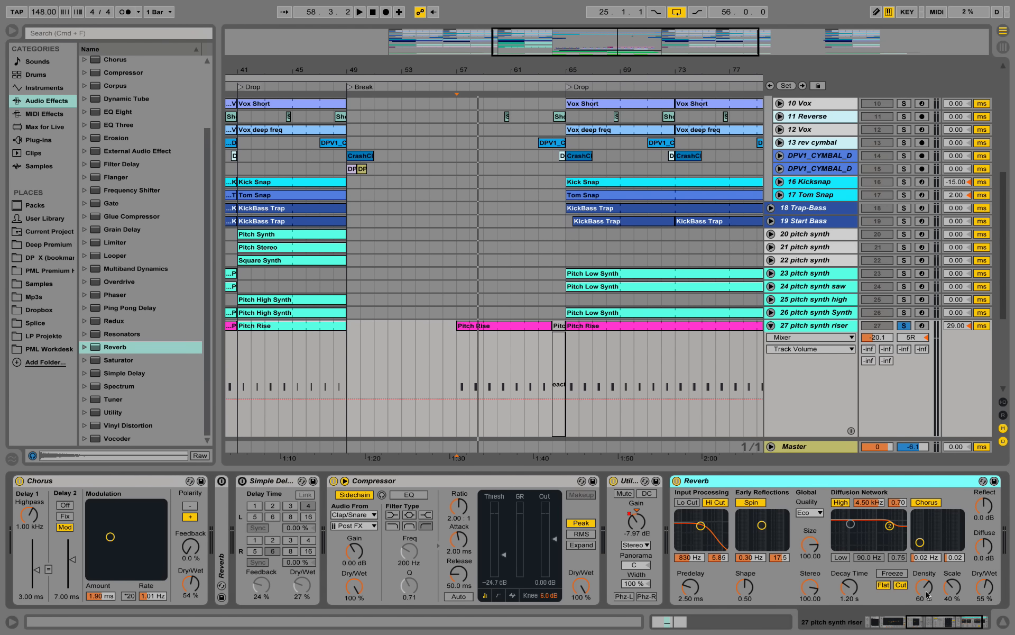
Step: Set the new Reverb's Decay Time to 10.3 s and Quality to High, and enable Lo Cut with the input filter at 1.48 kHz, width 6.34
left_click_drag(854, 588, 854, 546)
left_click(812, 512)
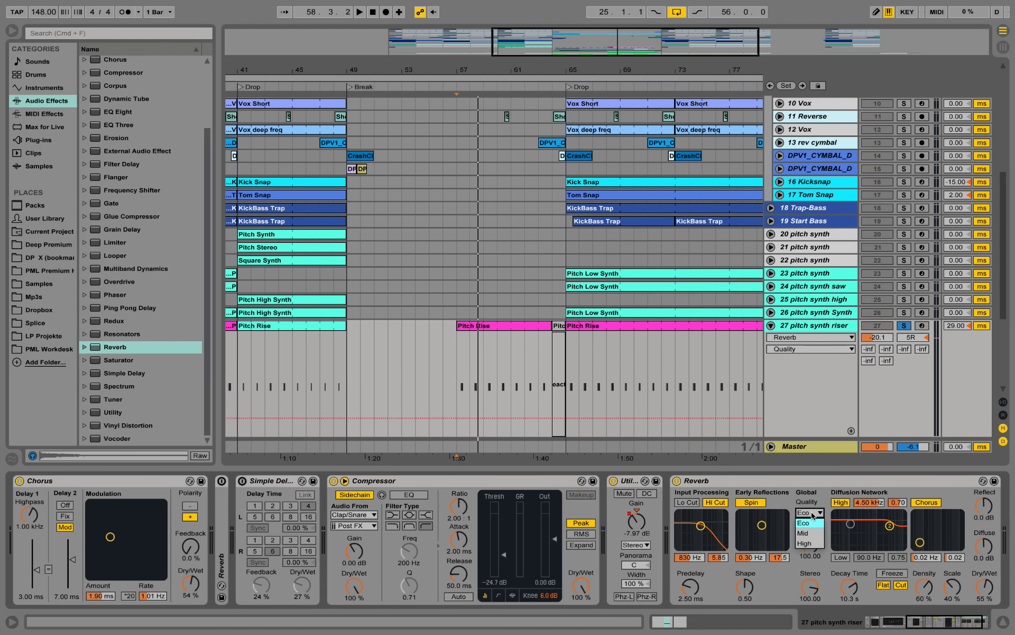
left_click(814, 542)
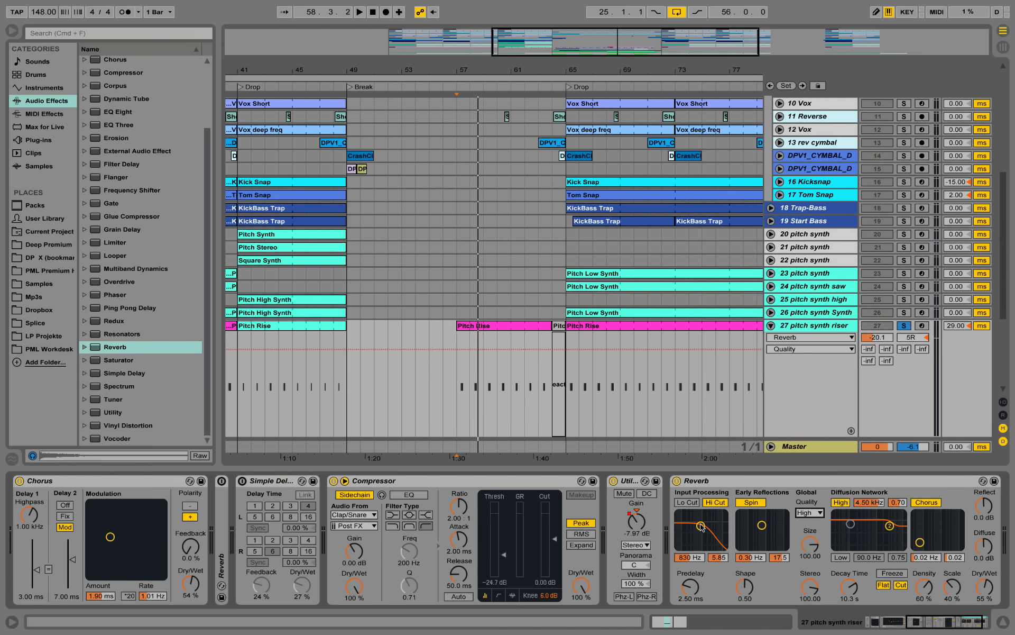
left_click(690, 502)
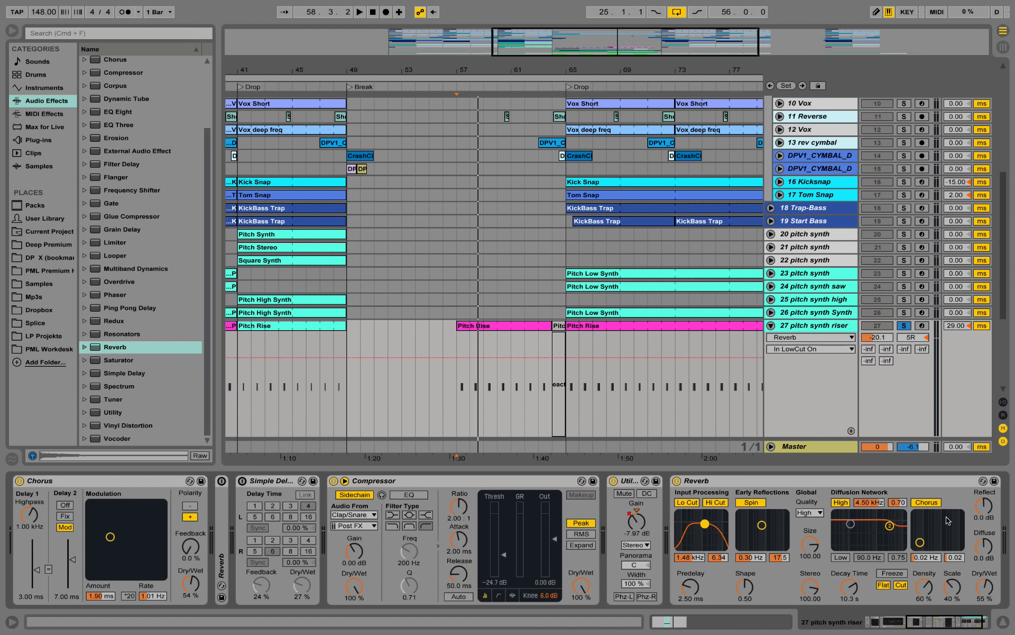
Step: Set the Reverb's Reflect to -30 dB, Diffuse to 2.0 dB, Decay Time to 7.15 s, Stereo to 93.33 and Size to 55.09
left_click_drag(987, 505, 998, 550)
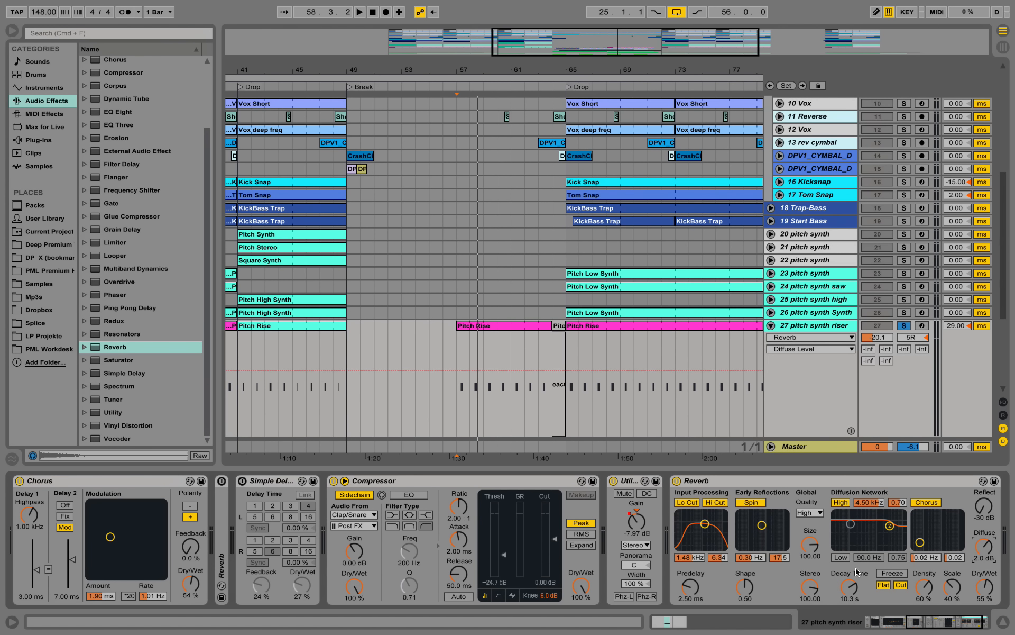
left_click_drag(857, 588, 813, 584)
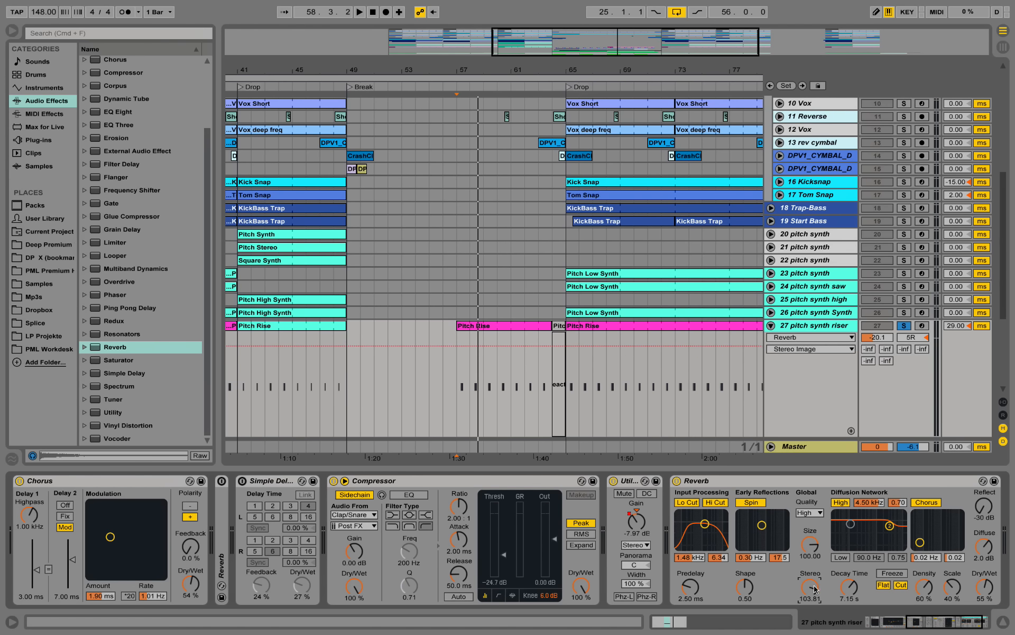
left_click_drag(809, 544, 842, 551)
Step: Set the Reverb's Dry/Wet to 0.0 % and automate it over the bar 57 Pitch Rise clip, falling from 71 % through 40 % to 0 %
left_click_drag(990, 593, 992, 598)
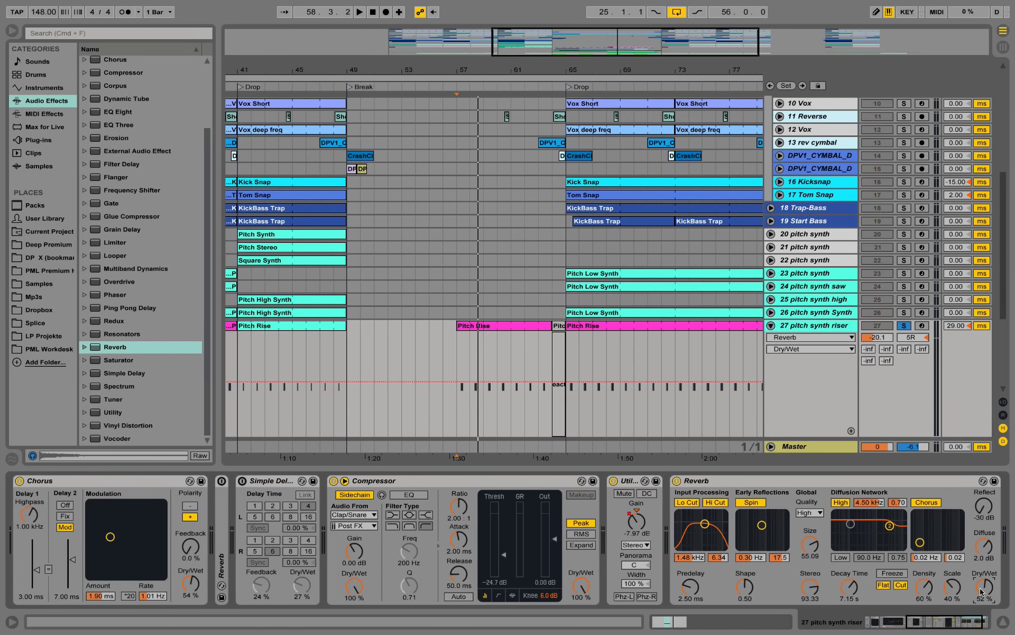
left_click_drag(985, 609, 993, 630)
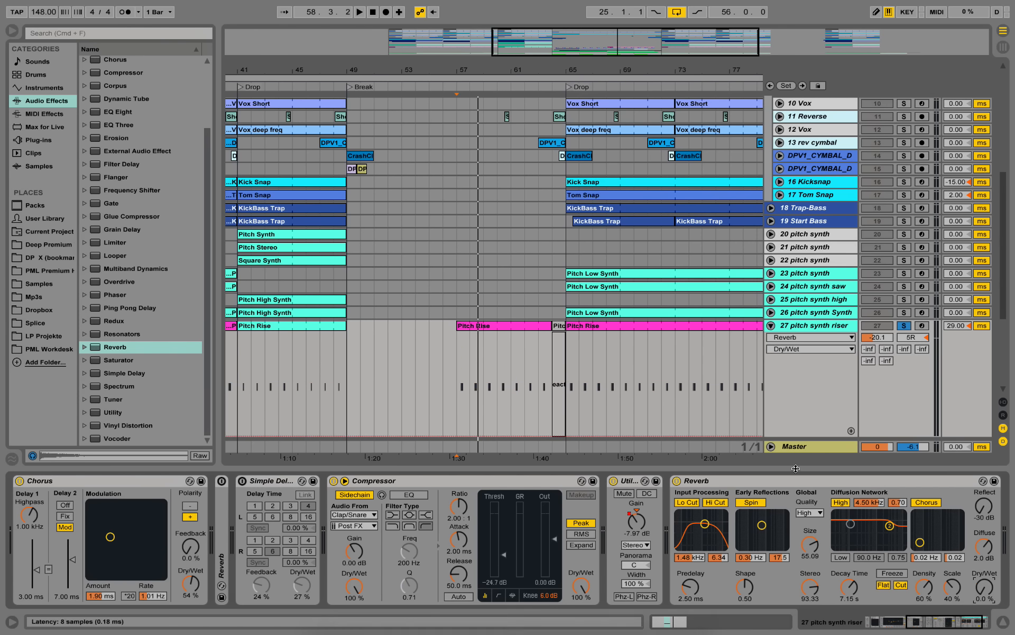
left_click_drag(556, 398, 465, 400)
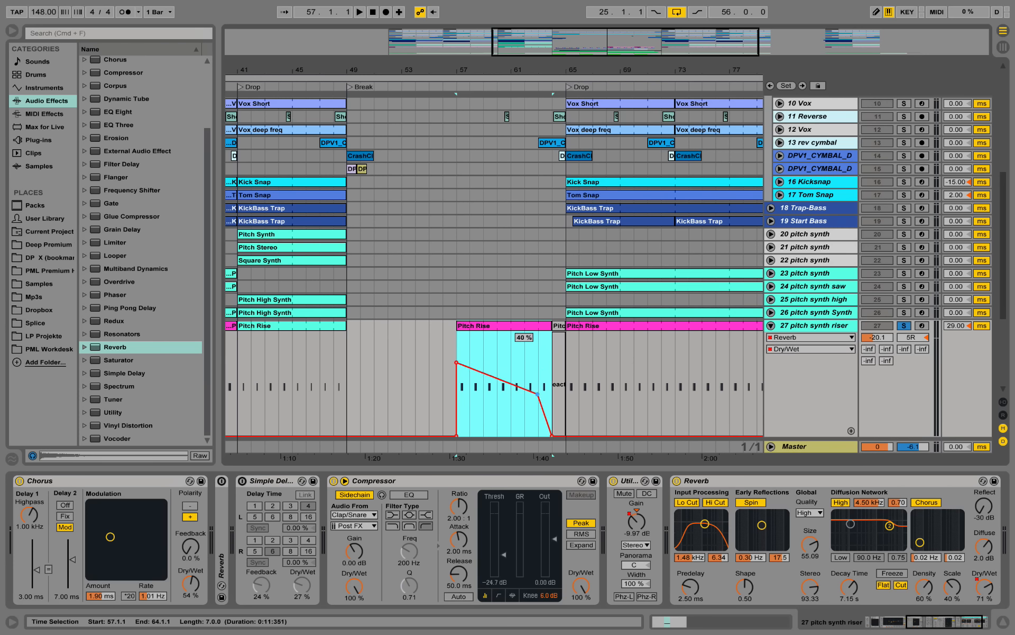
Step: Raise the start of the Reverb's Dry/Wet automation at bar 57 to 84 % and add a breakpoint before the steep fall to delay its decline
left_click(454, 348)
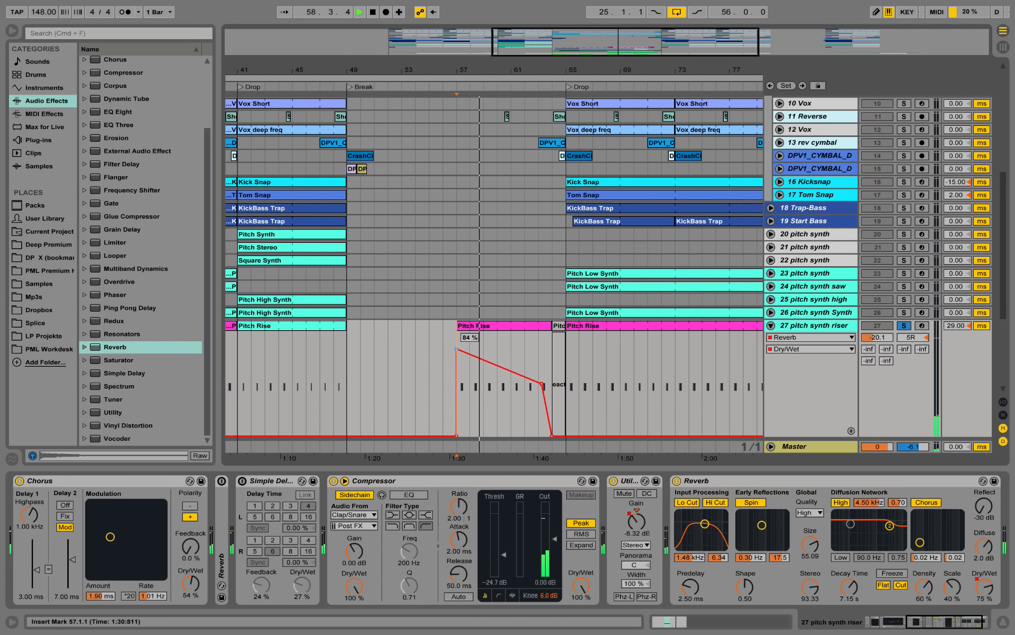
left_click_drag(457, 363, 459, 352)
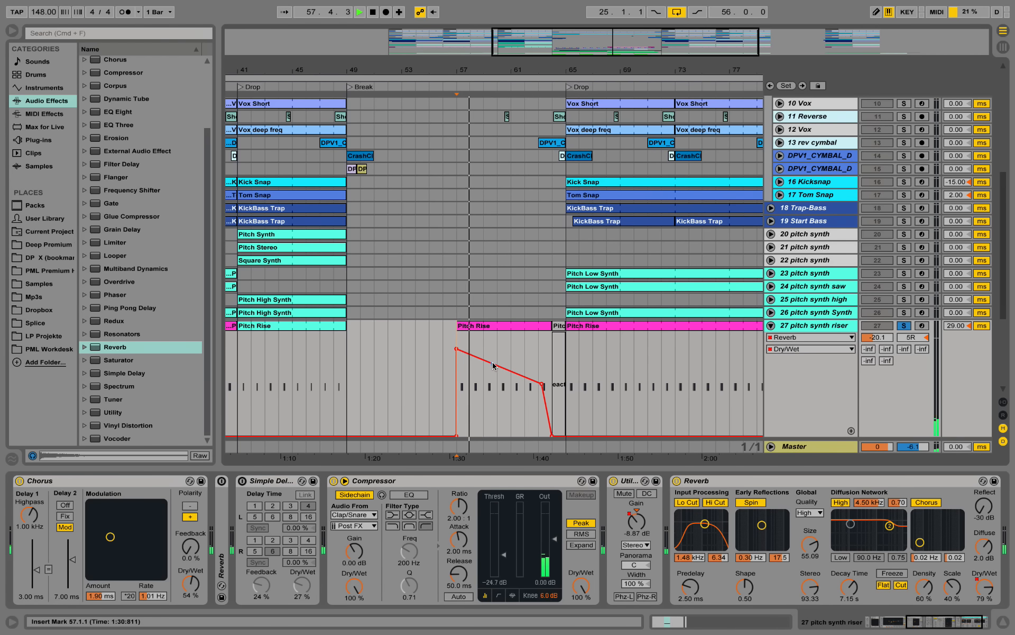
left_click(523, 359)
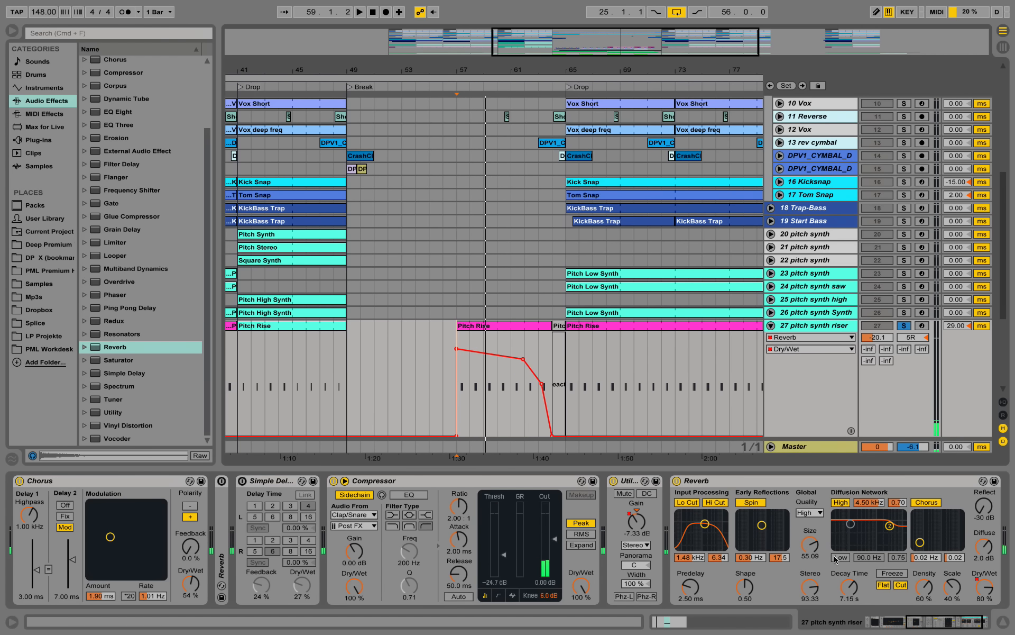
Step: Set the Reverb's Size to 79.57 and unsolo the 27 pitch synth riser track to audition the Break's end with all tracks
mouse_move(814, 548)
left_mouse_down()
mouse_move(814, 528)
mouse_move(813, 553)
left_mouse_up()
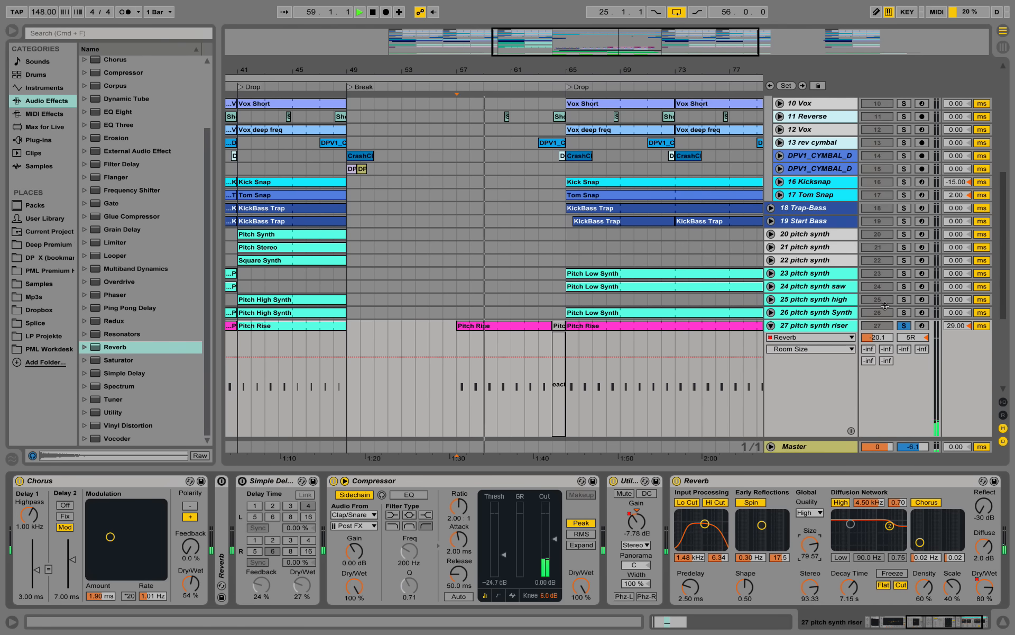
left_click(899, 327)
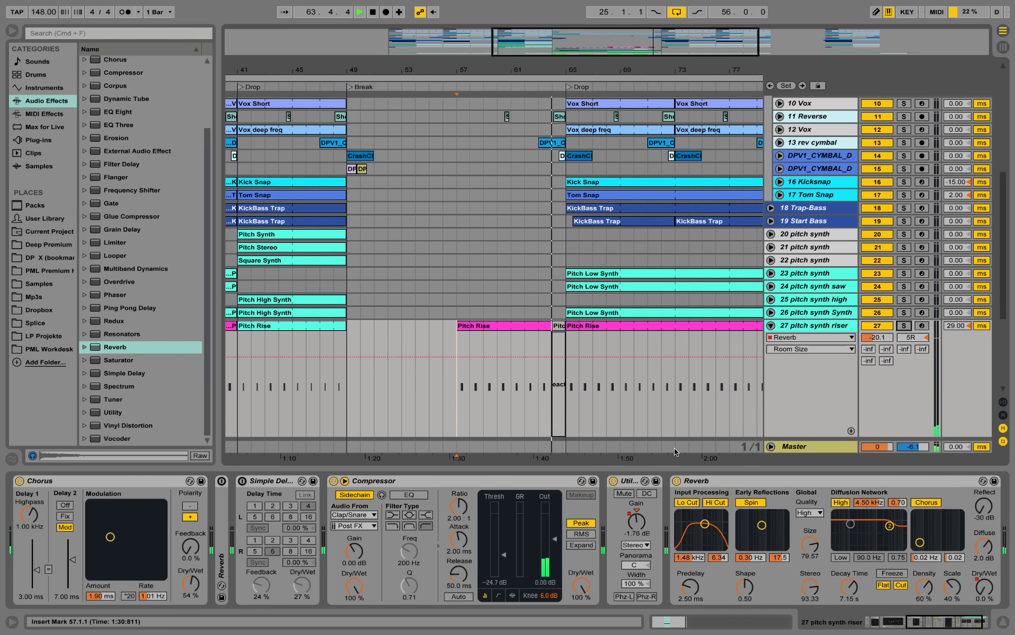
key("space")
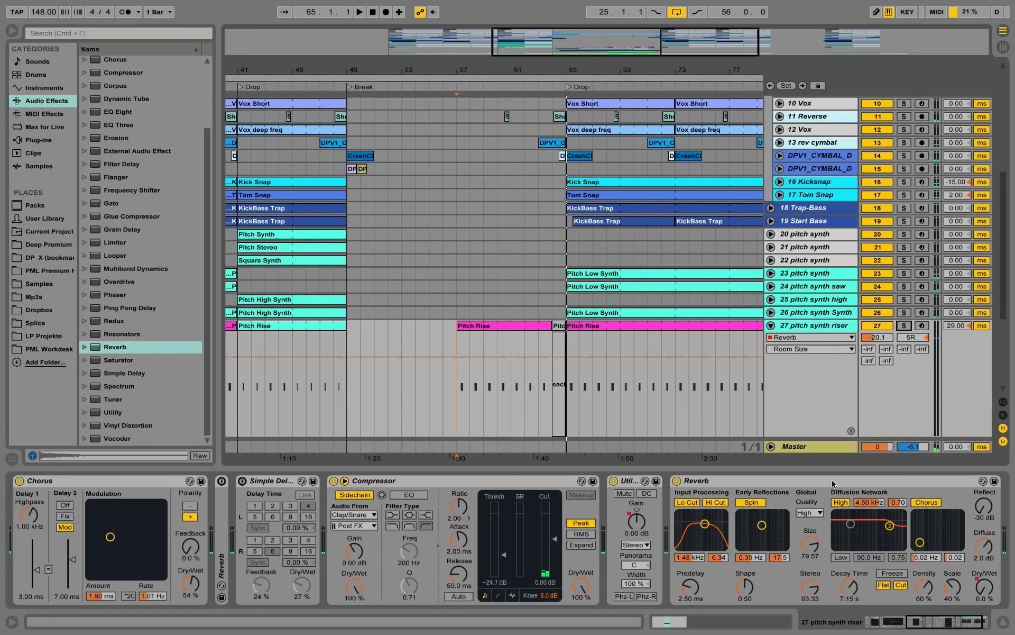
Step: Lower the Reverb's Dry/Wet automation curve over the bar 57 Pitch Rise clip and bring it to zero shortly before the clip ends
left_click(991, 596)
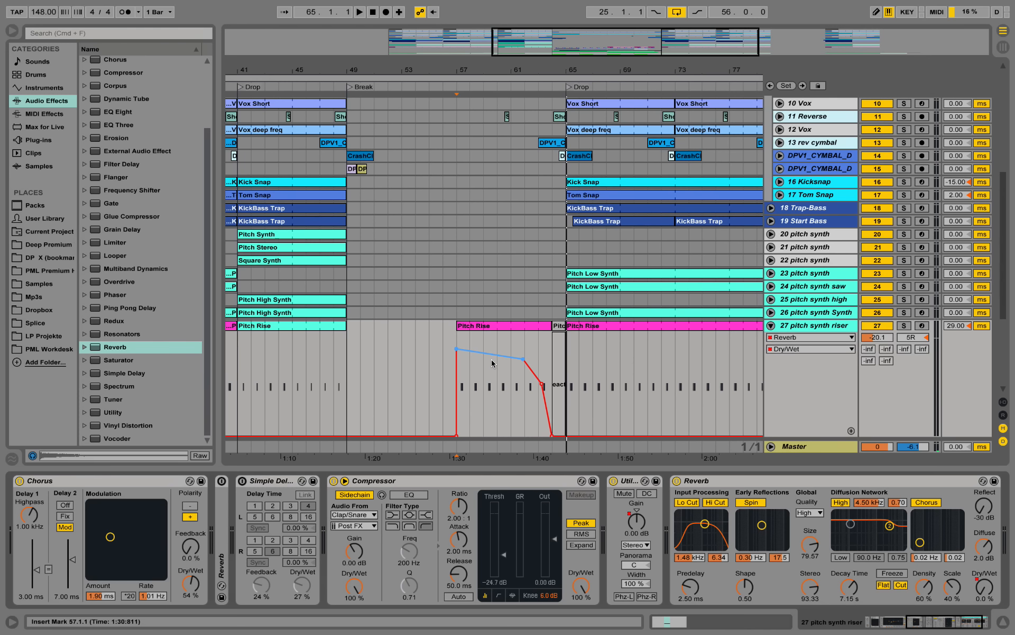
left_click_drag(492, 363, 492, 381)
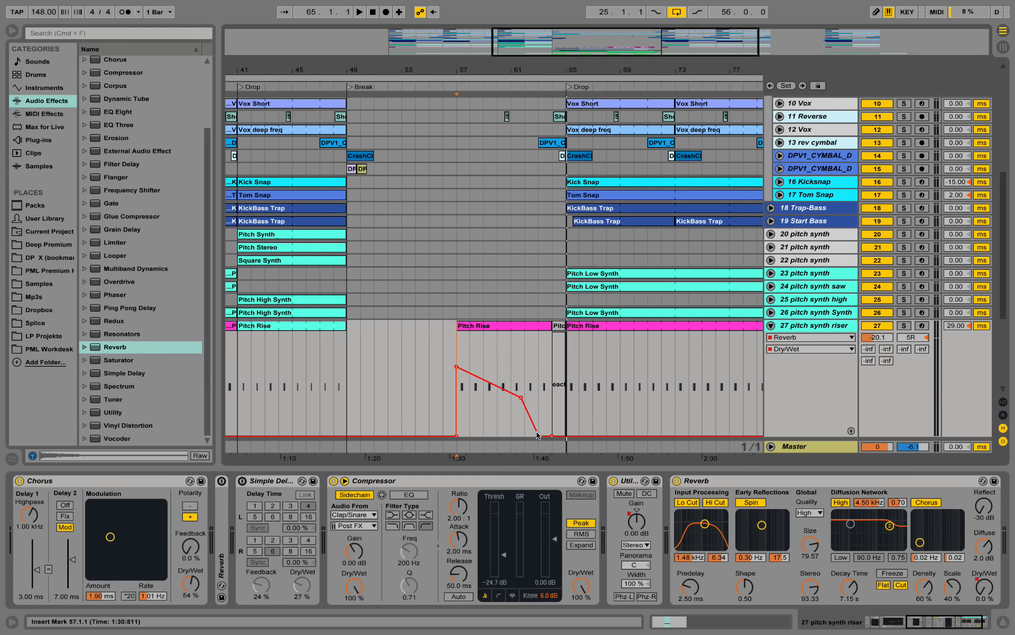
Step: Play the Break from bar 57 into the following Drop and collapse the 27 pitch synth riser track
key("space")
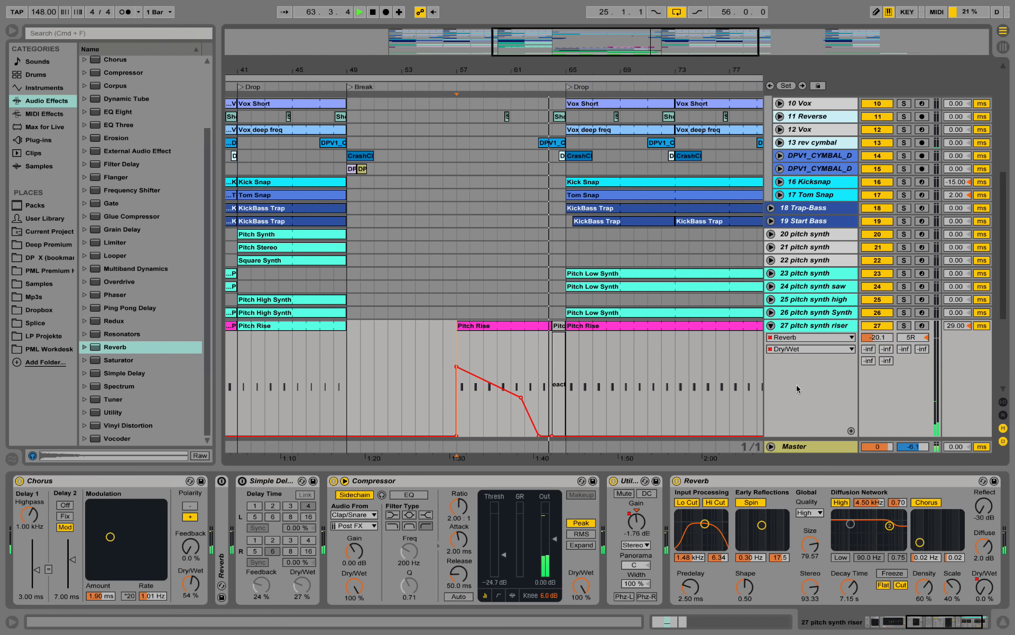
left_click(771, 325)
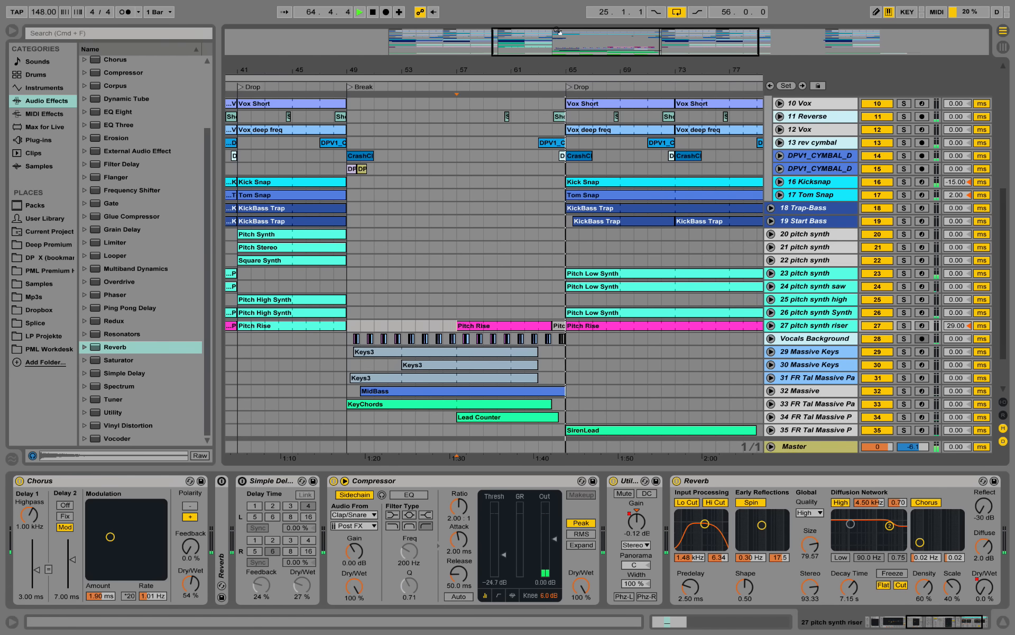
left_click_drag(569, 64, 539, 82)
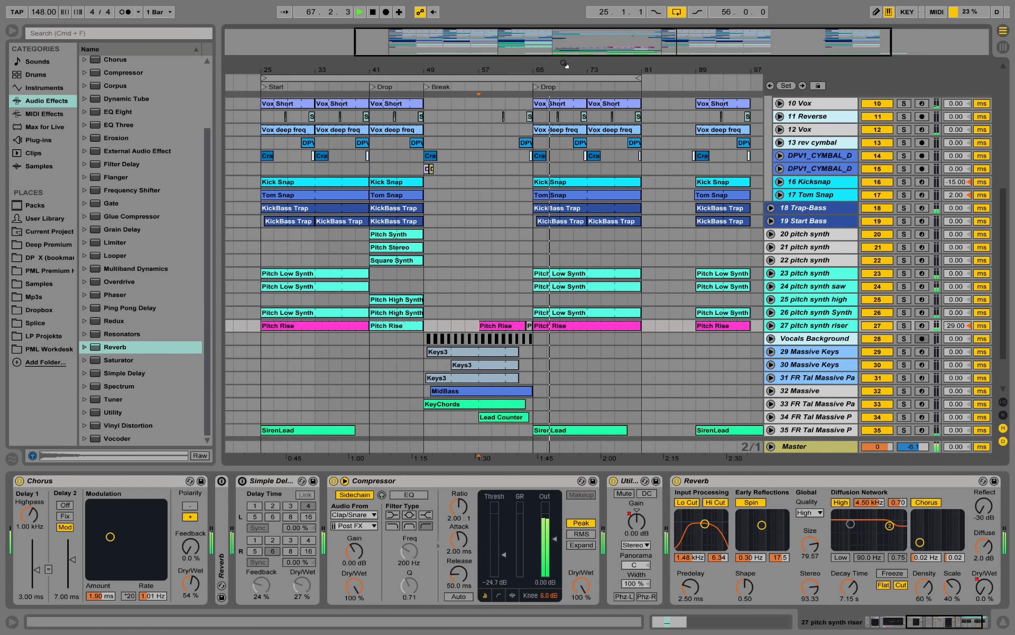